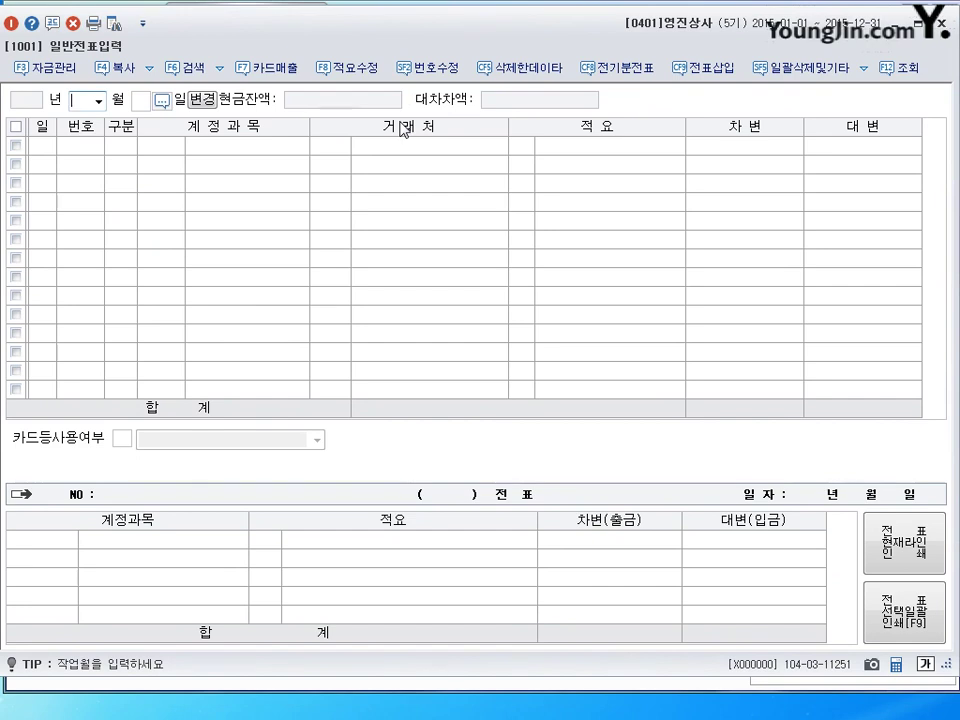
# Set the 일반전표입력 working month to 01 (January) and move into the entry grid.
pyautogui.click(97, 101)
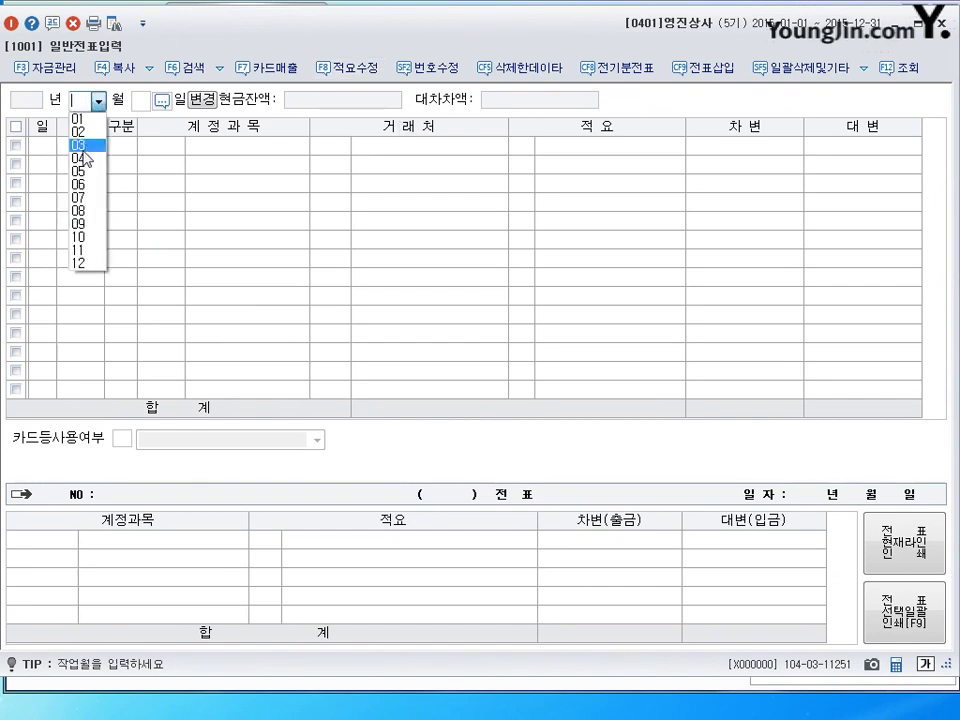
pyautogui.click(80, 120)
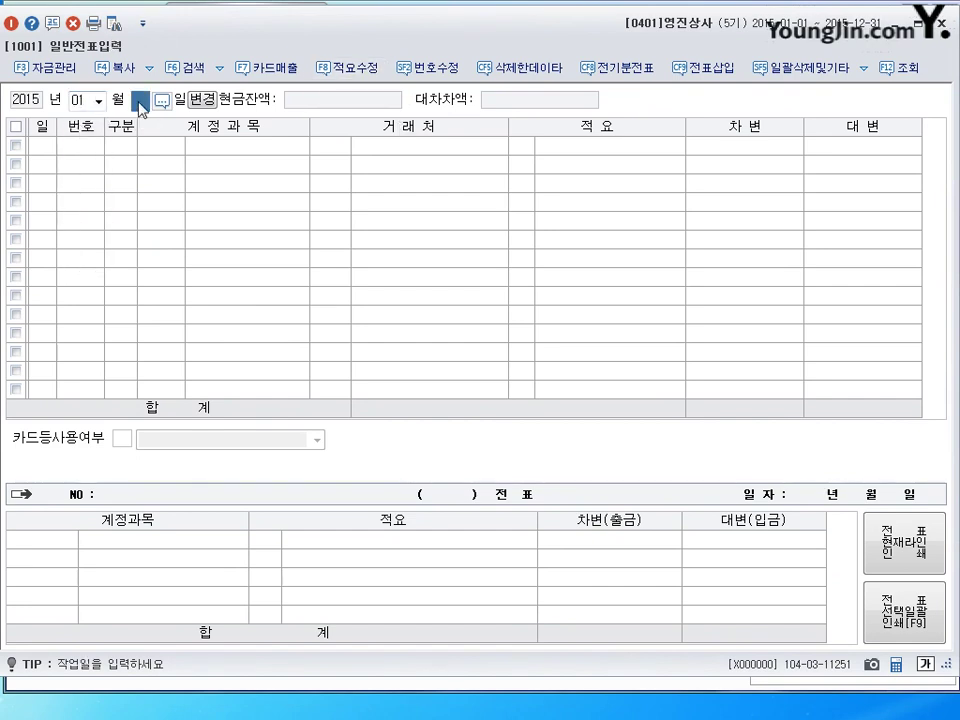
pyautogui.press('Return')
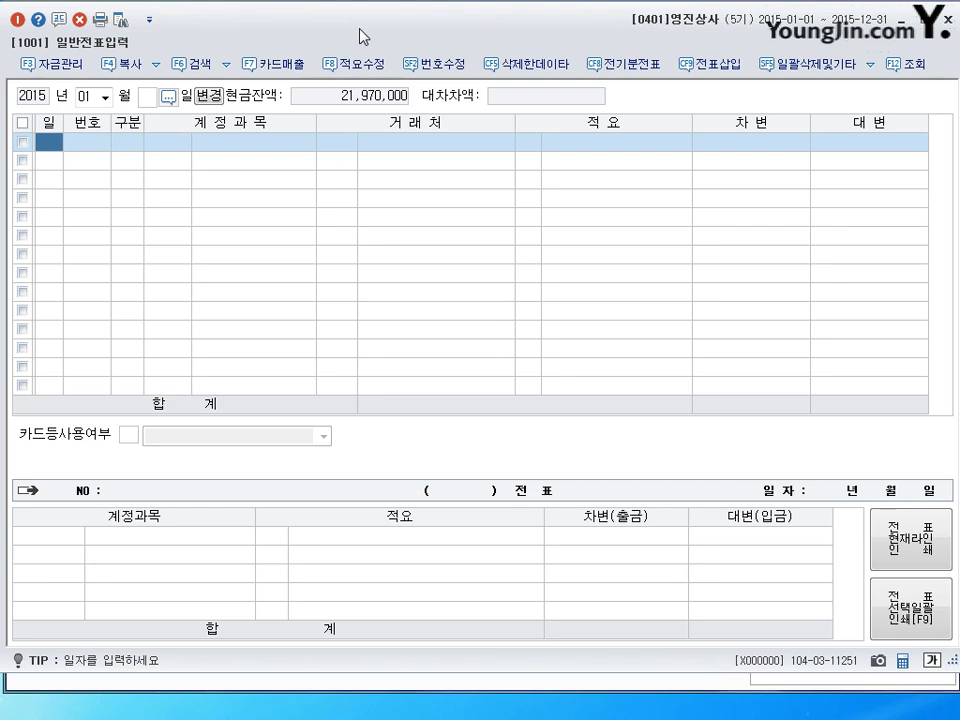
# Start a day-1 debit line (구분 3) on account 0102 당좌예금 found by searching 당좌.
pyautogui.write('1')
pyautogui.press('Return')
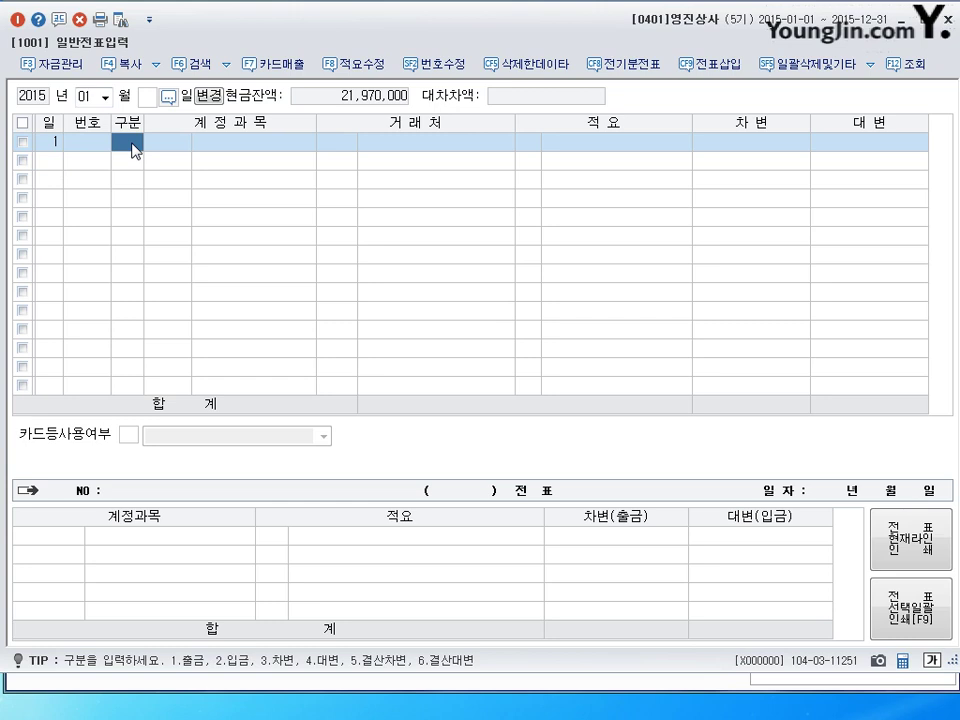
pyautogui.write('3')
pyautogui.press('Return')
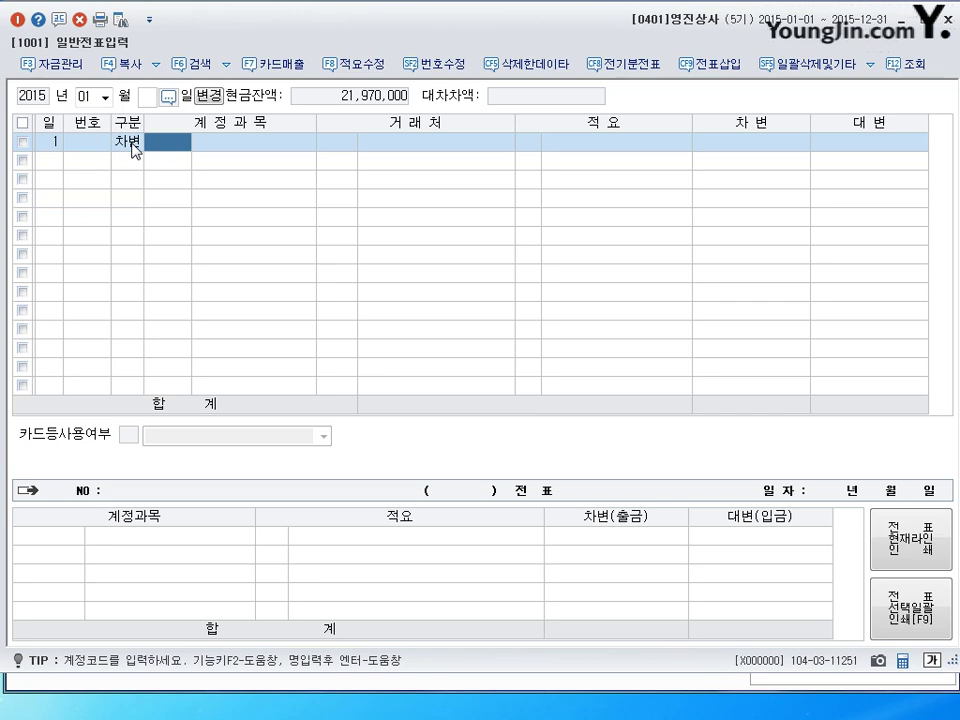
pyautogui.write('당좌')
pyautogui.press('Return')
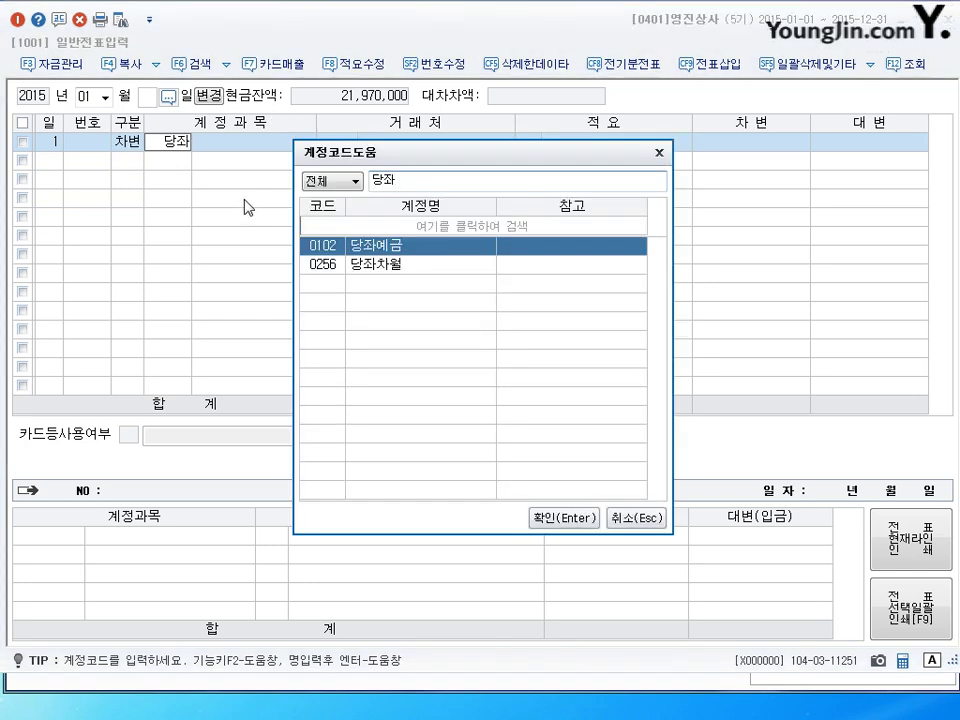
pyautogui.press('Return')
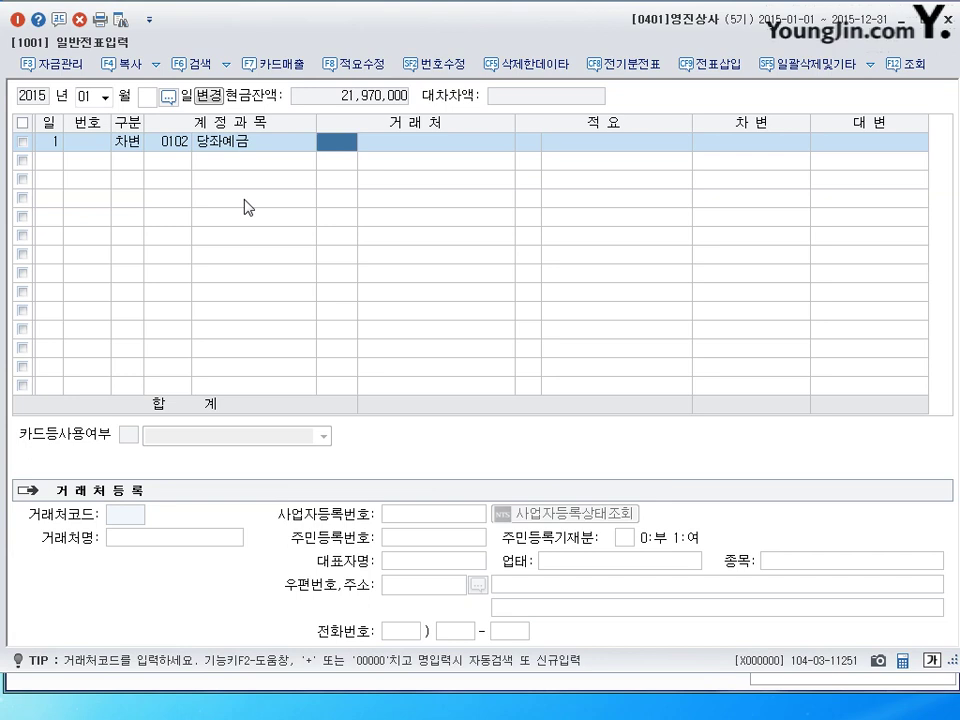
# Enter 6,000,000 as the 당좌예금 debit and begin a second day-1 line.
pyautogui.press('Return')
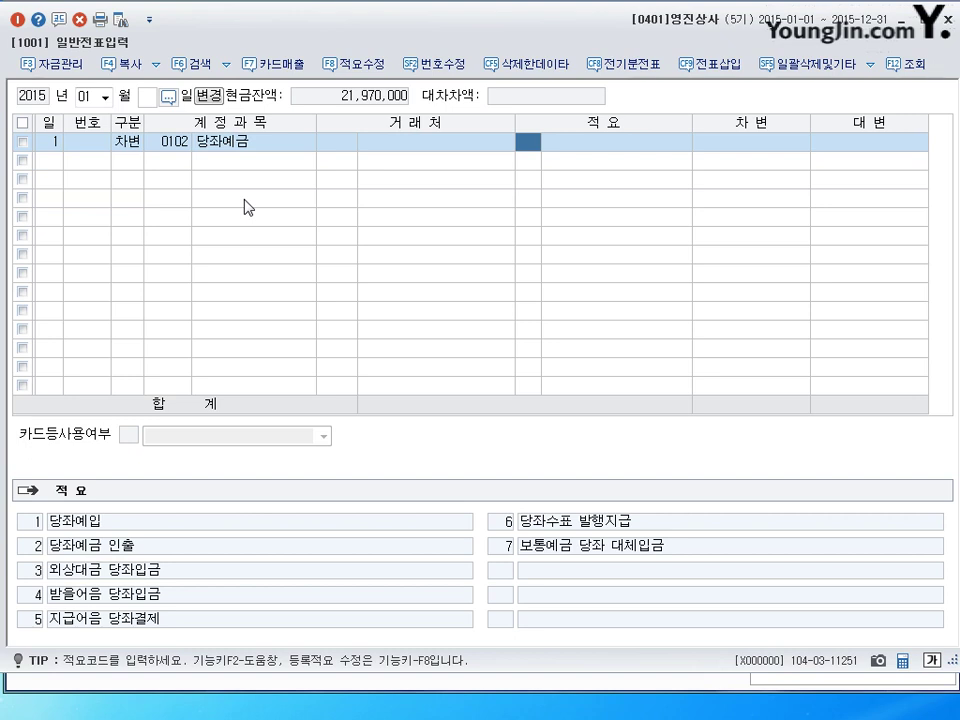
pyautogui.press('Return')
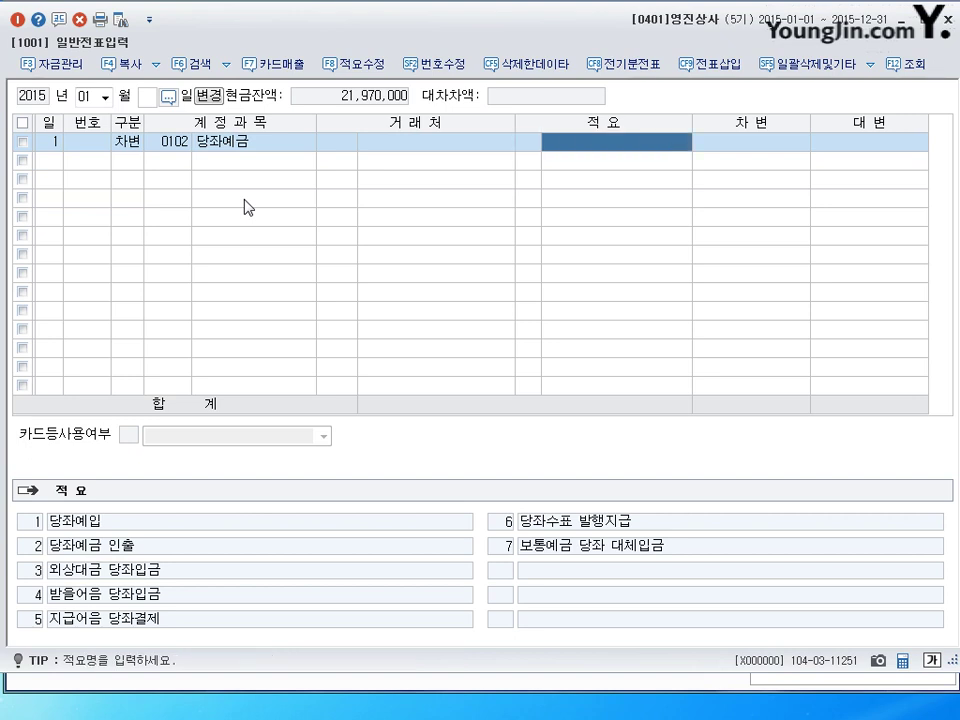
pyautogui.press('Return')
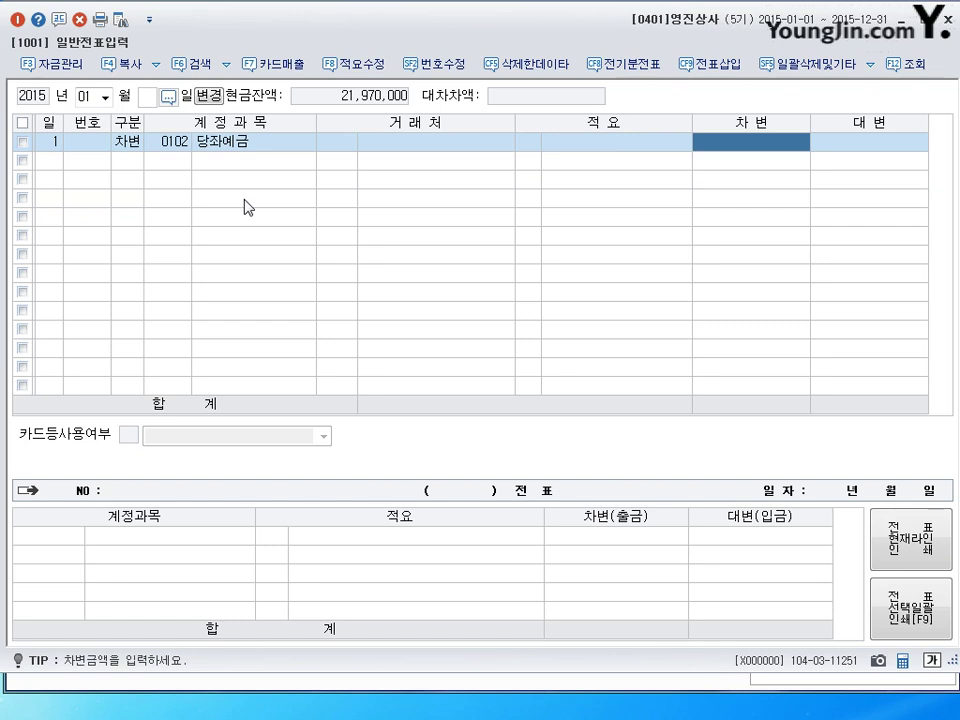
pyautogui.write('6000000')
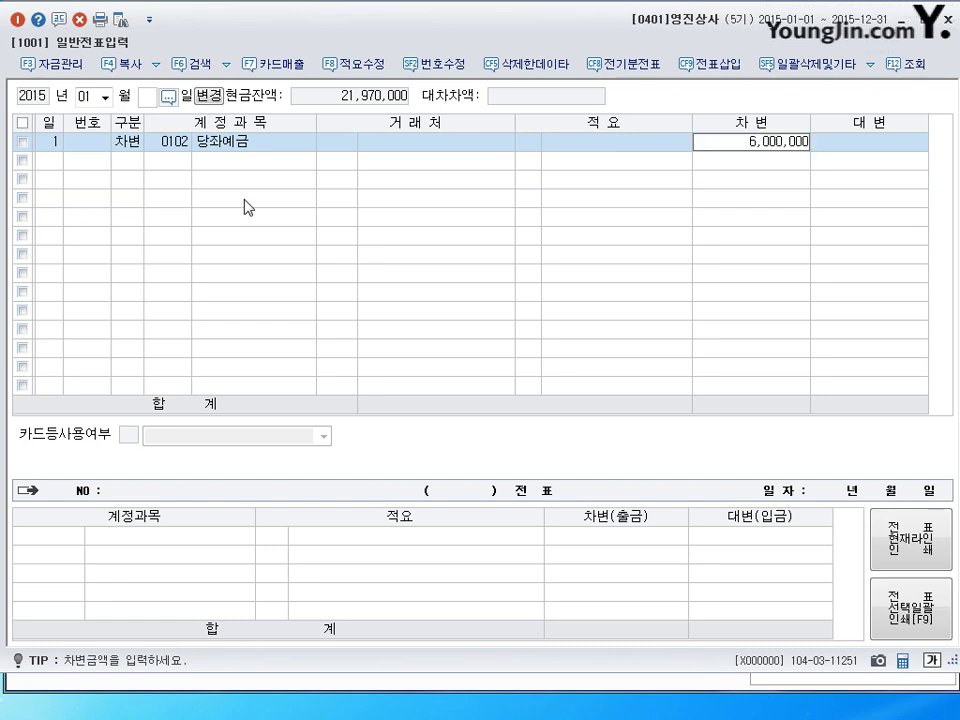
pyautogui.press('Return')
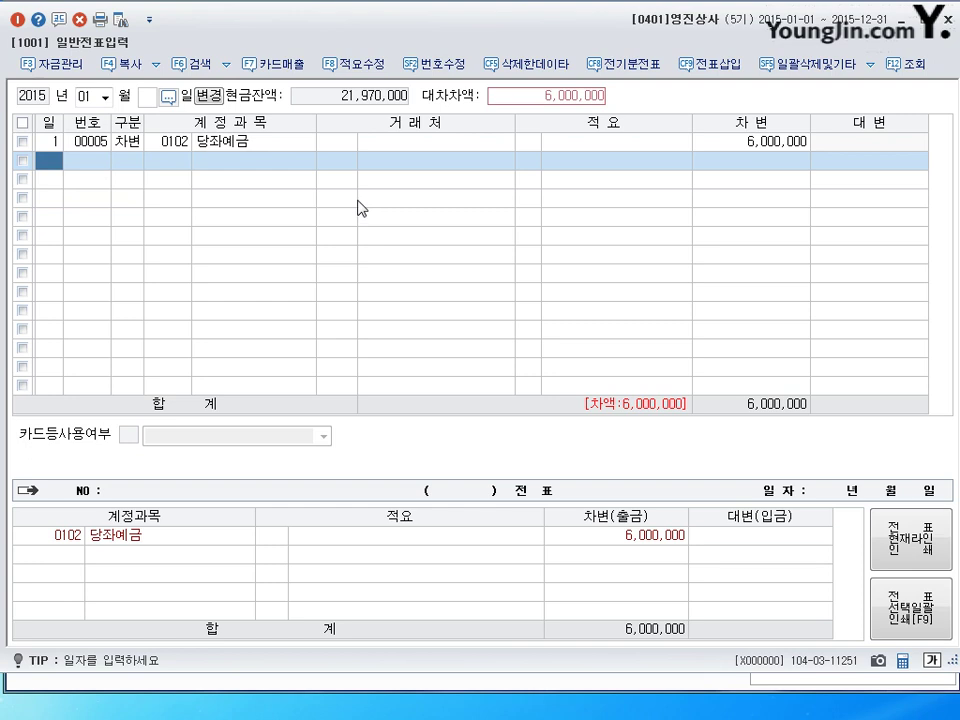
pyautogui.write('1')
pyautogui.press('Return')
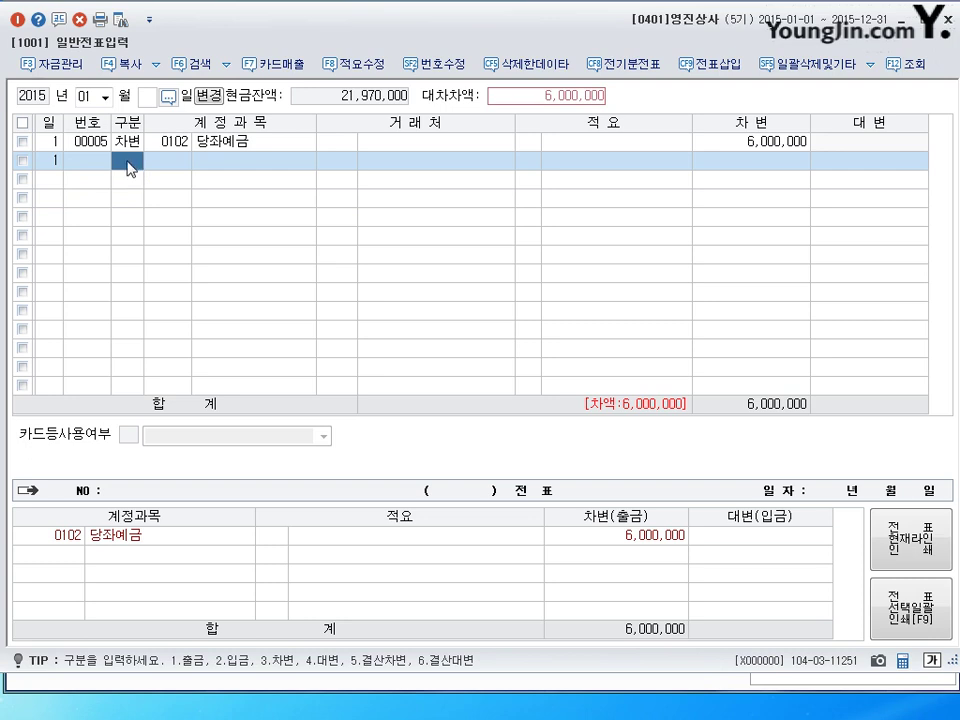
# Make line 2 a credit (구분 4) to 0103 보통예금 and check both 6,000,000 amounts.
pyautogui.write('4')
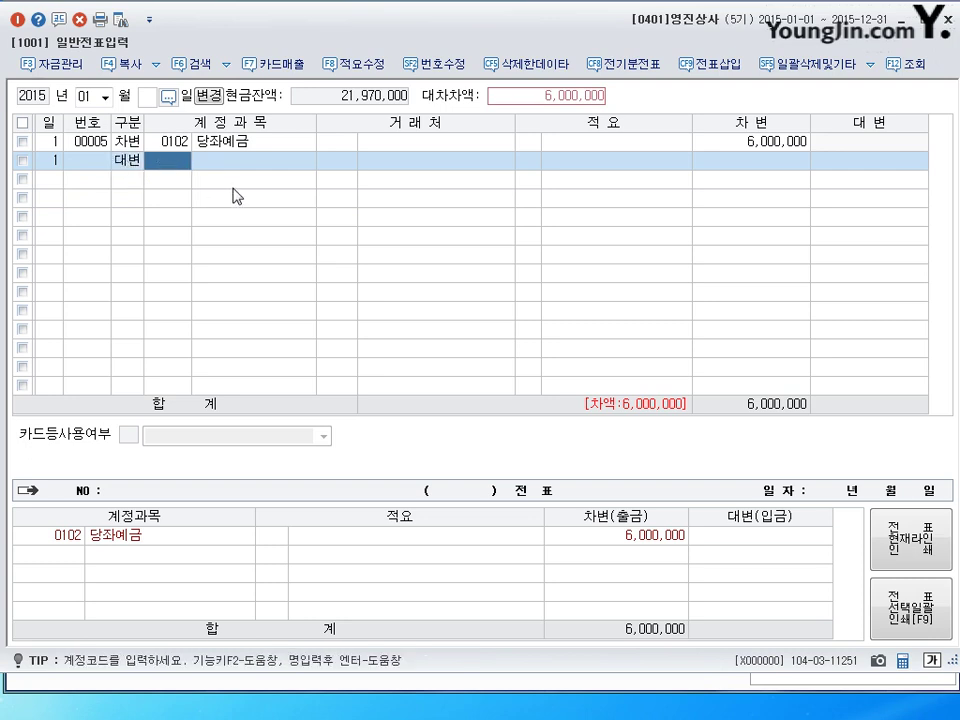
pyautogui.write('보토')
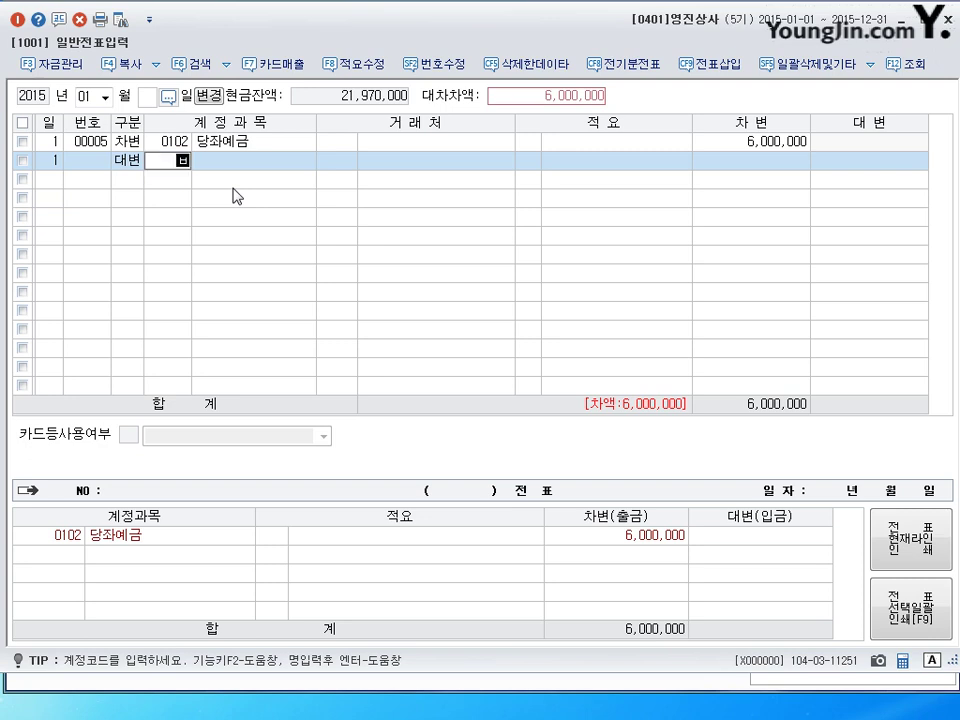
pyautogui.write('ㅇ')
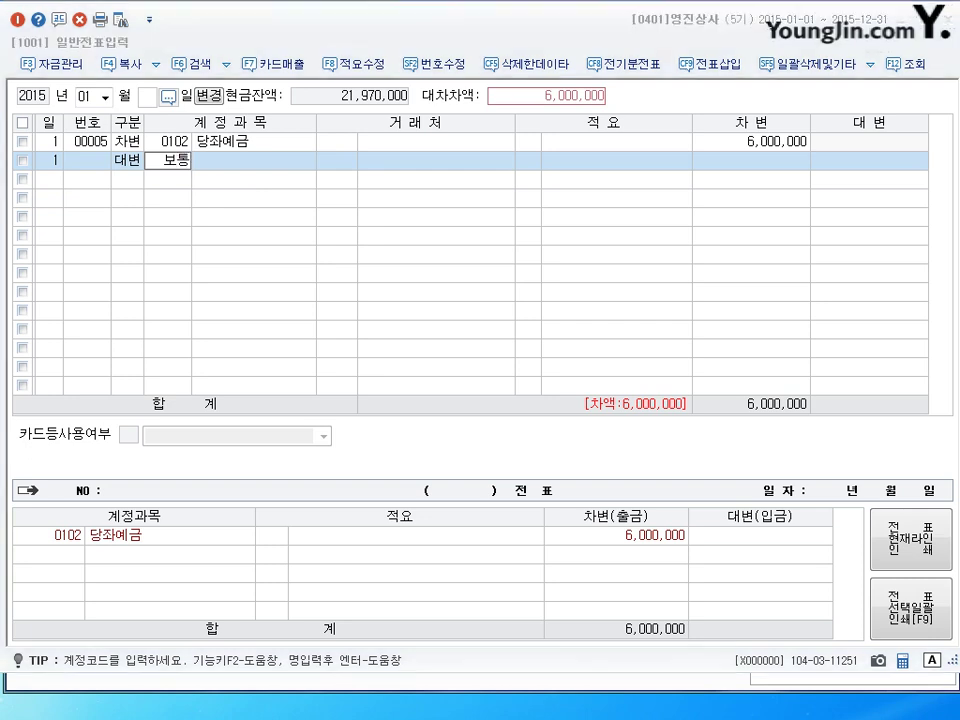
pyautogui.press('Return')
pyautogui.press('Return')
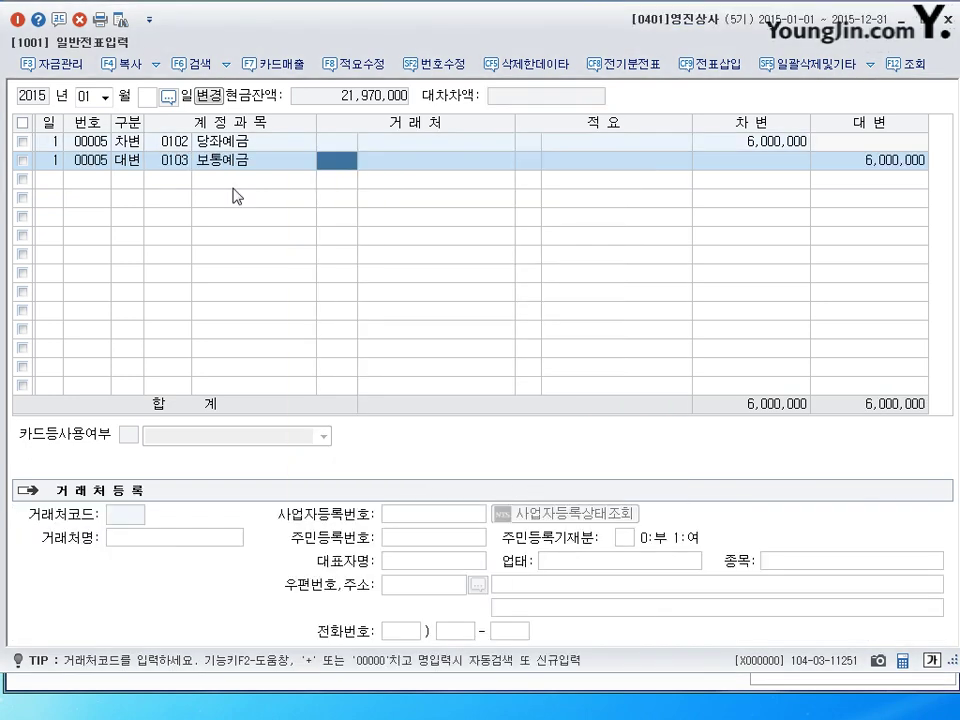
pyautogui.press('Return')
pyautogui.press('Return')
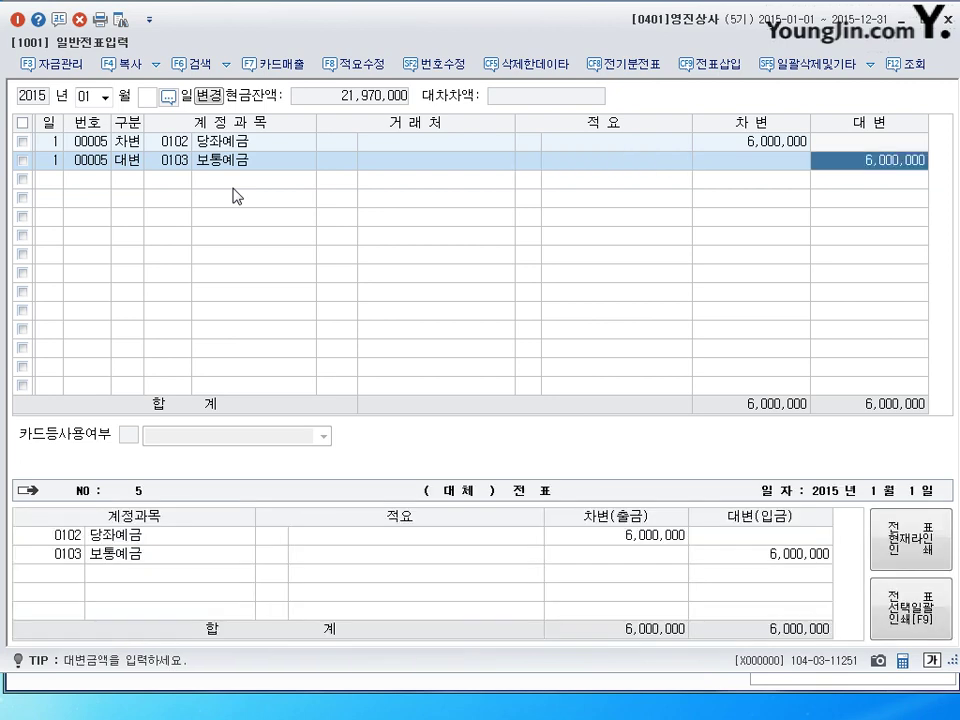
pyautogui.click(731, 145)
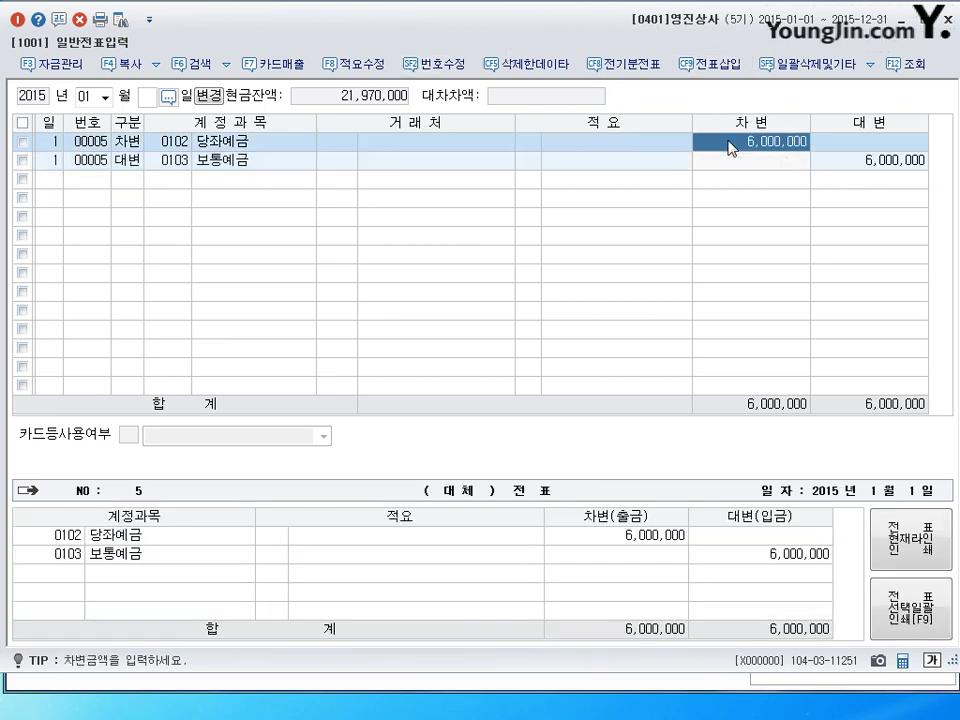
pyautogui.click(897, 170)
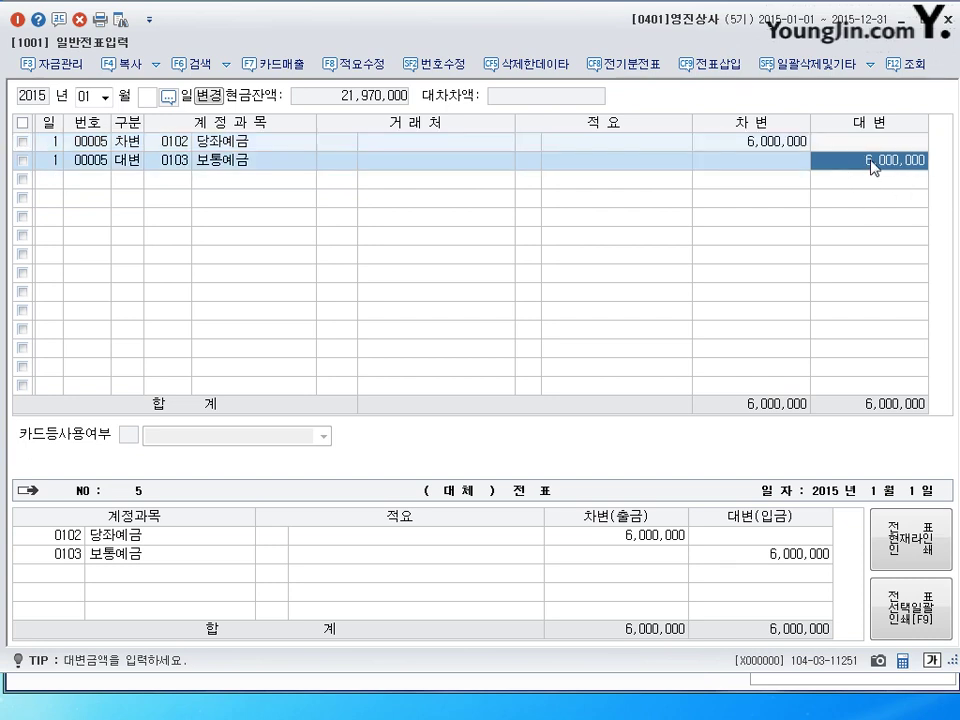
# Re-enter the 6,000,000 debit on the first 당좌예금 line.
pyautogui.press('Return')
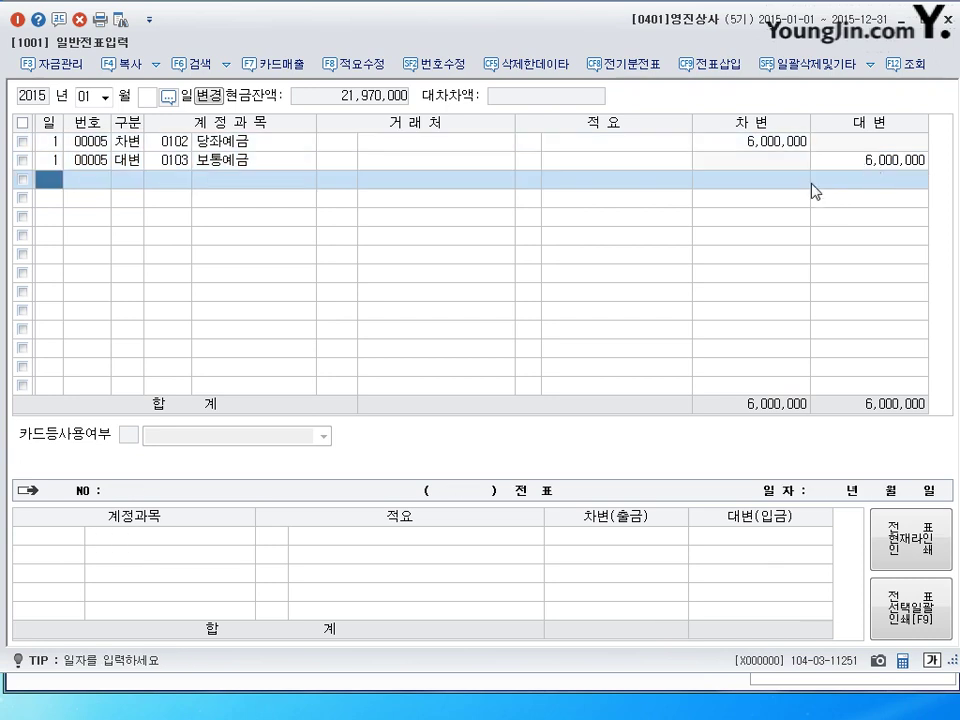
pyautogui.click(772, 143)
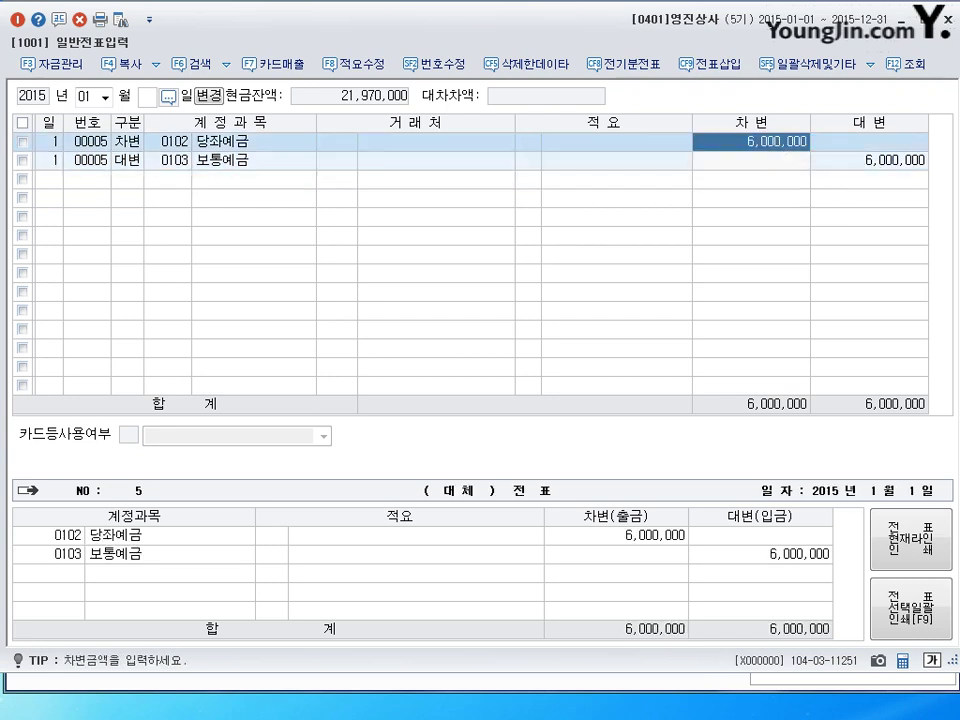
pyautogui.write('6000000')
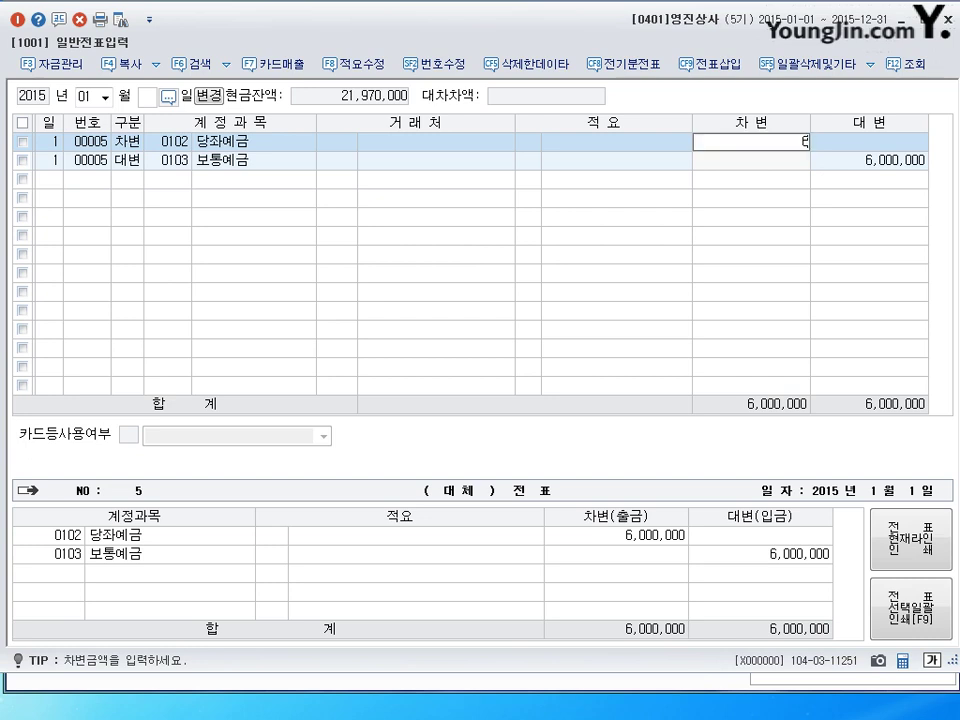
pyautogui.press('Return')
pyautogui.press('Up')
pyautogui.press('Return')
pyautogui.press('Return')
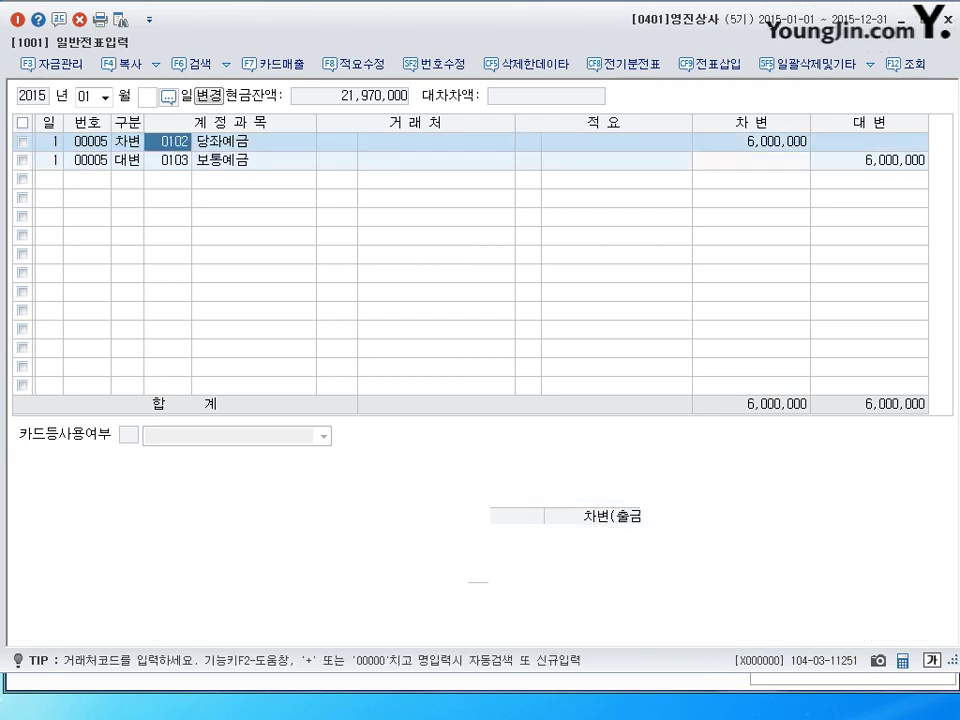
pyautogui.press('Return')
pyautogui.press('Return')
pyautogui.press('Return')
pyautogui.press('Return')
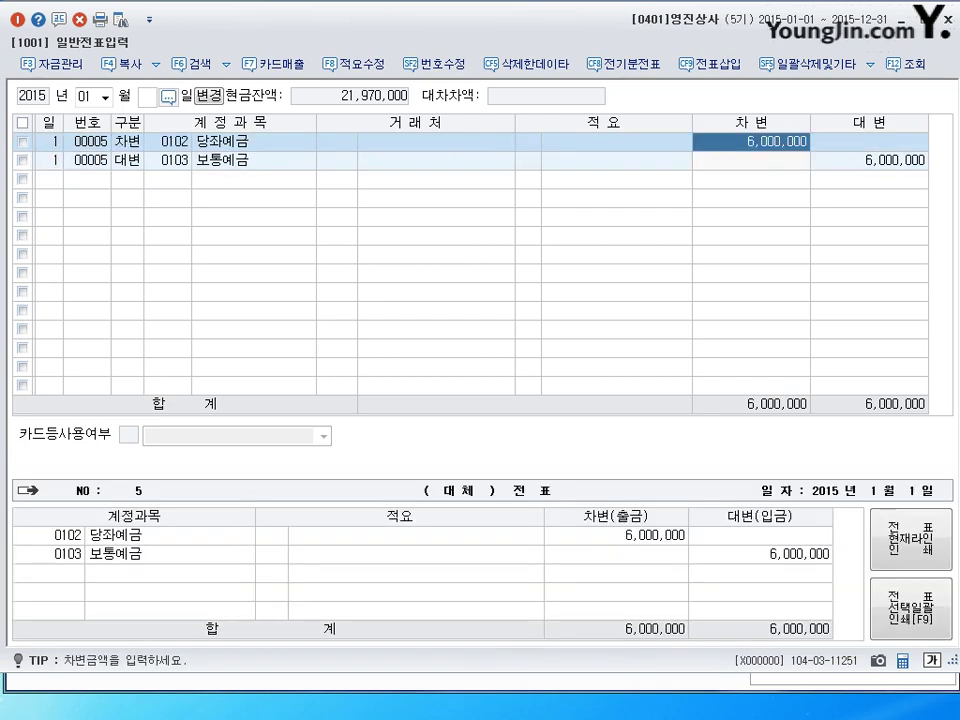
pyautogui.press('Return')
pyautogui.press('Return')
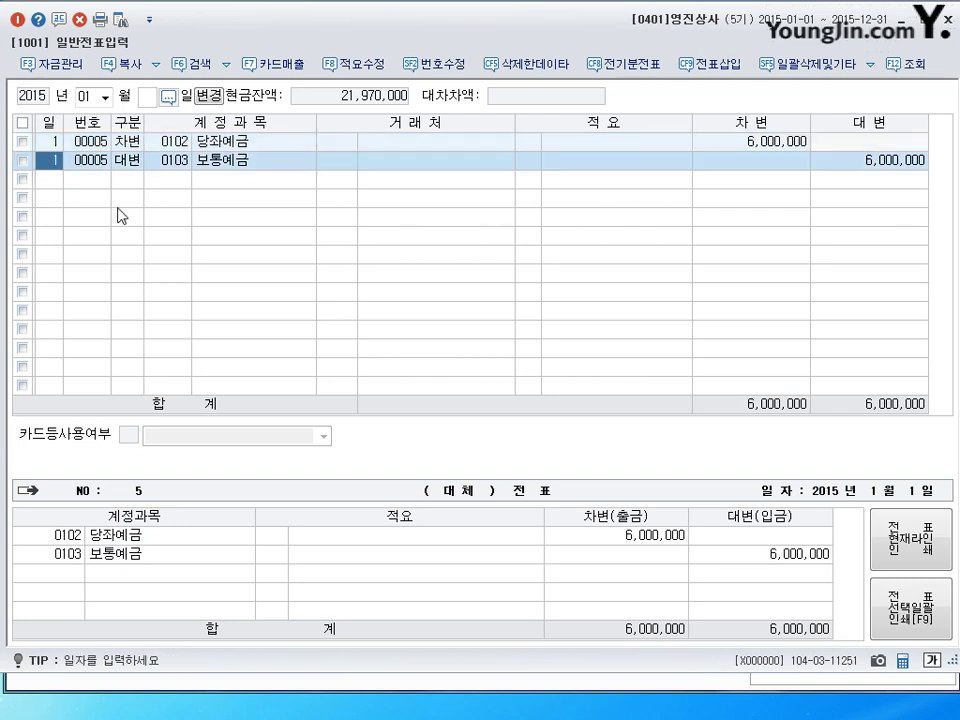
pyautogui.click(58, 181)
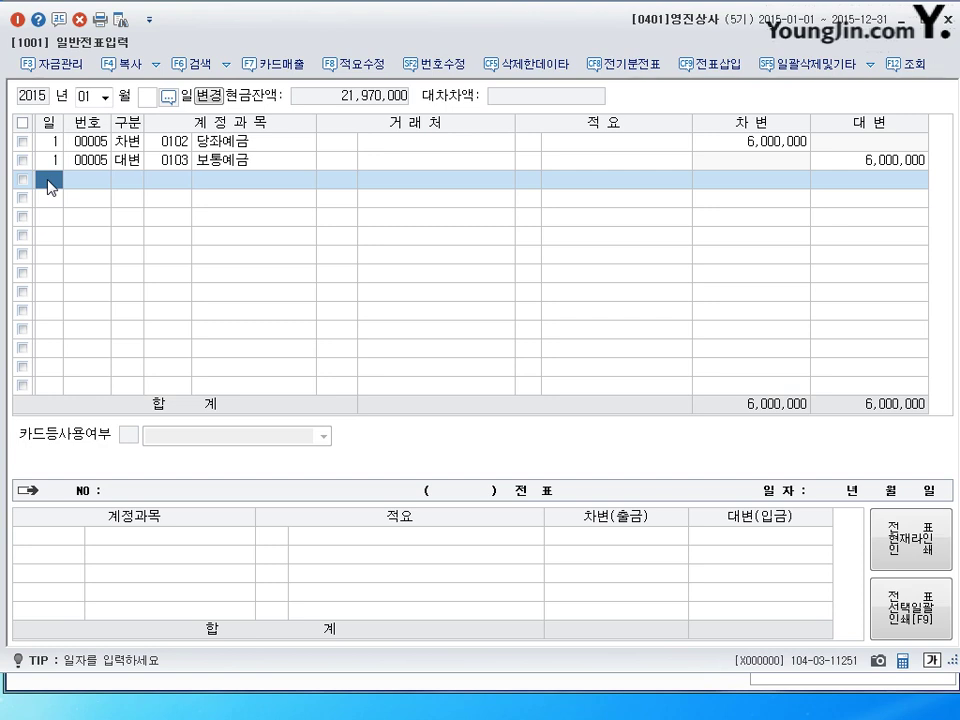
# Debit 0146 상품 2,000,000 on a day-2 line.
pyautogui.write('2')
pyautogui.press('Return')
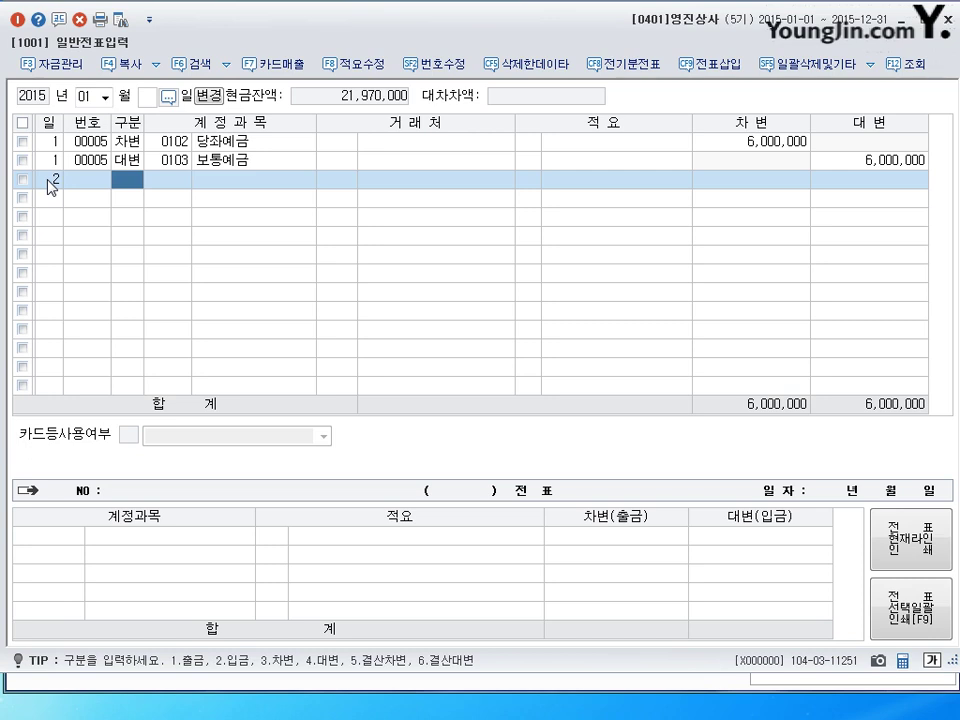
pyautogui.write('3')
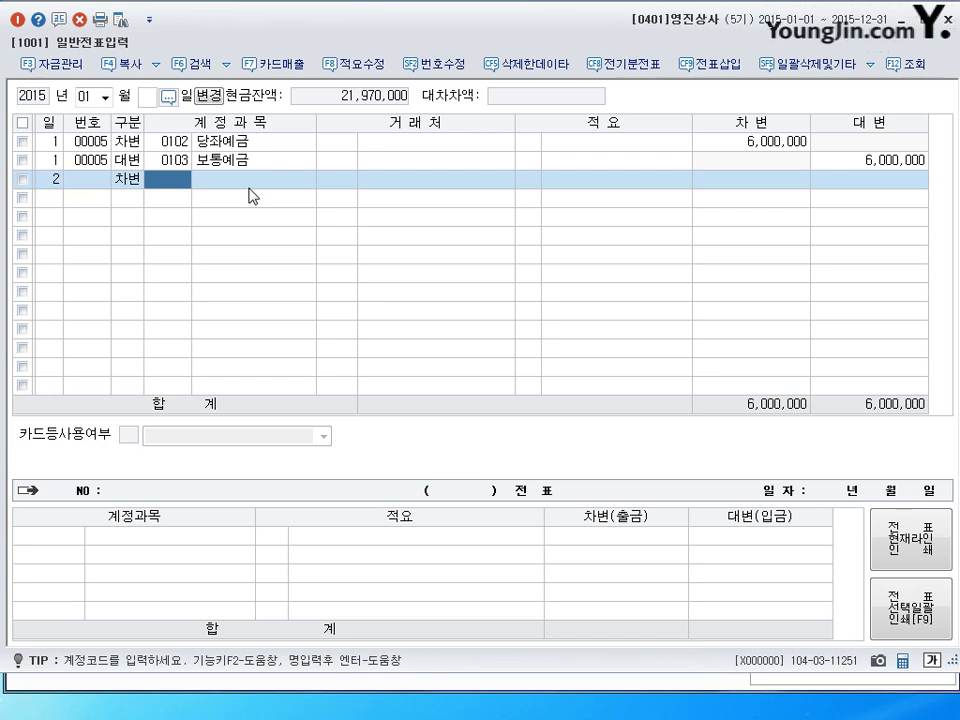
pyautogui.write('실')
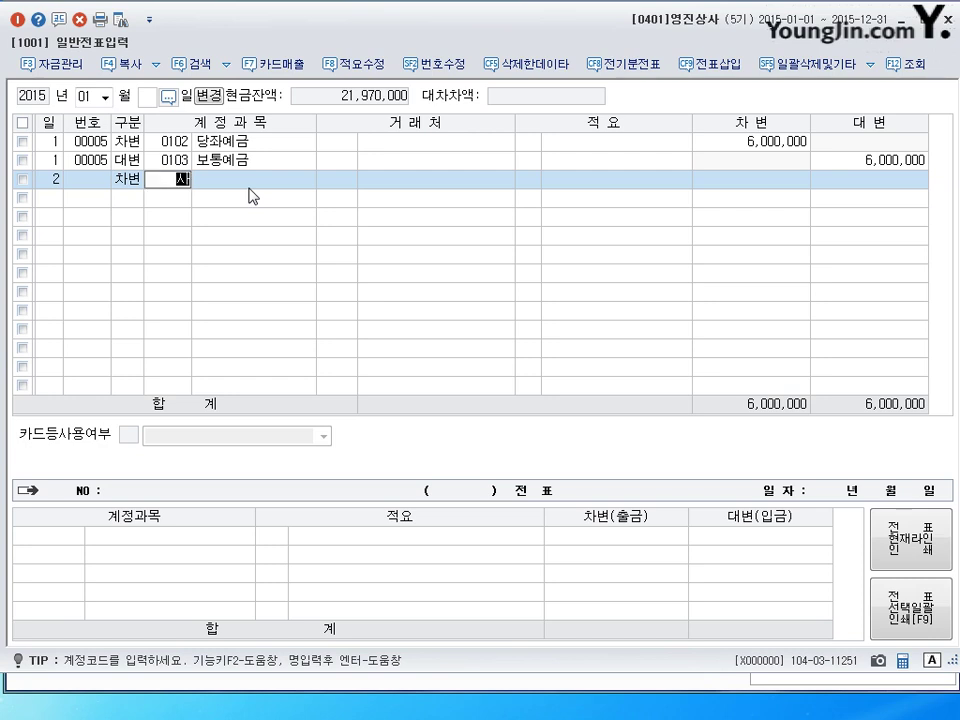
pyautogui.write('품')
pyautogui.press('Return')
pyautogui.press('Return')
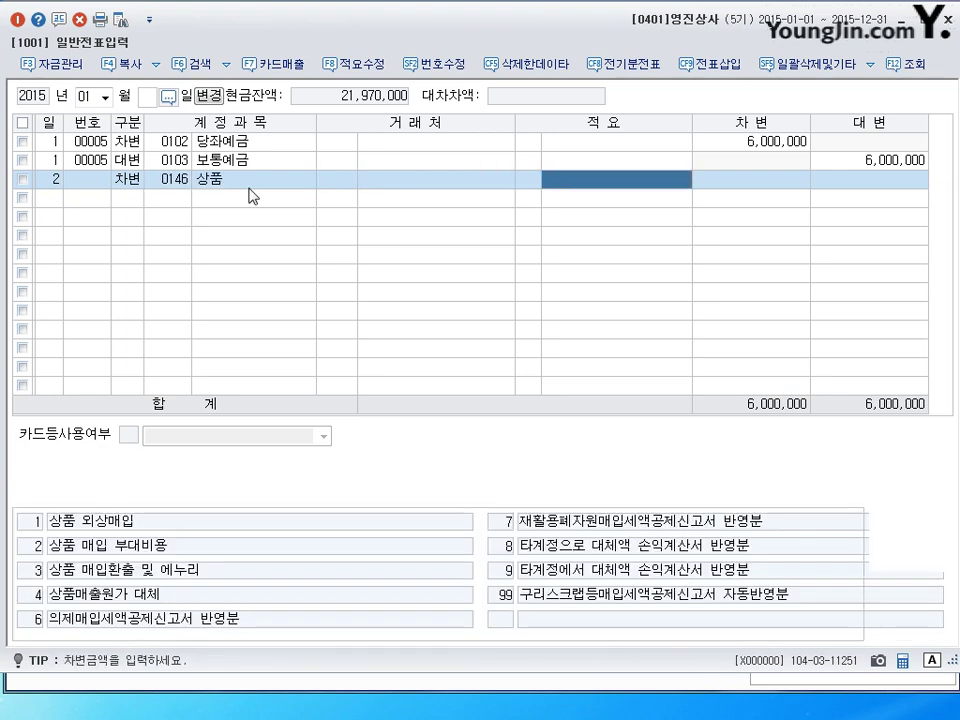
pyautogui.press('Return')
pyautogui.write('2000000')
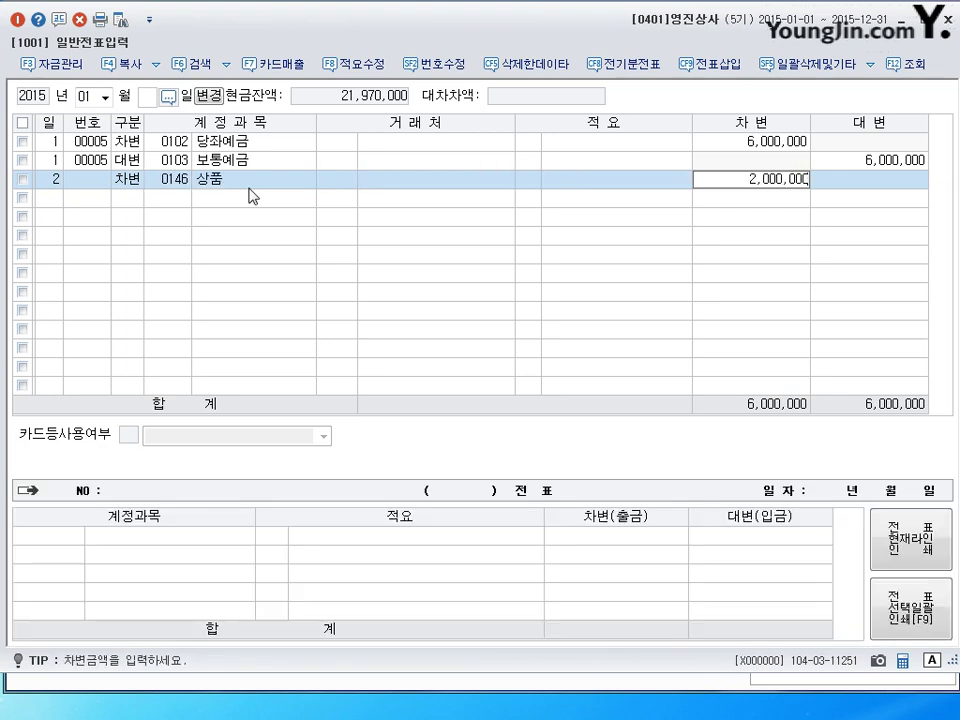
pyautogui.press('Return')
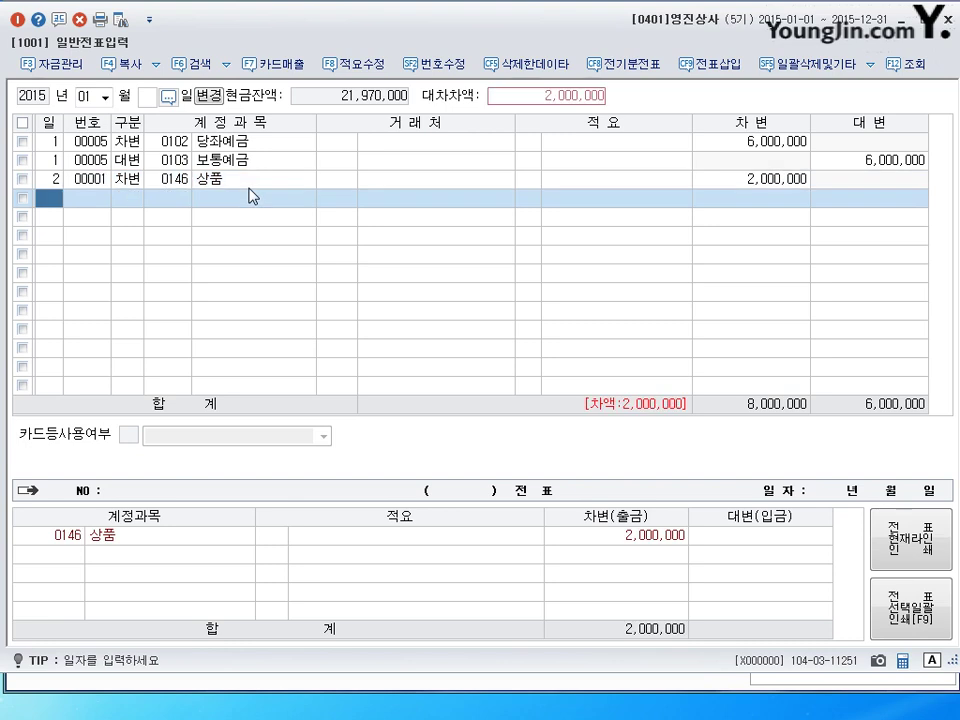
# Add a day-2 credit of 1,000,000 to 0101 현금.
pyautogui.write('2')
pyautogui.press('Return')
pyautogui.write('4')
pyautogui.press('Return')
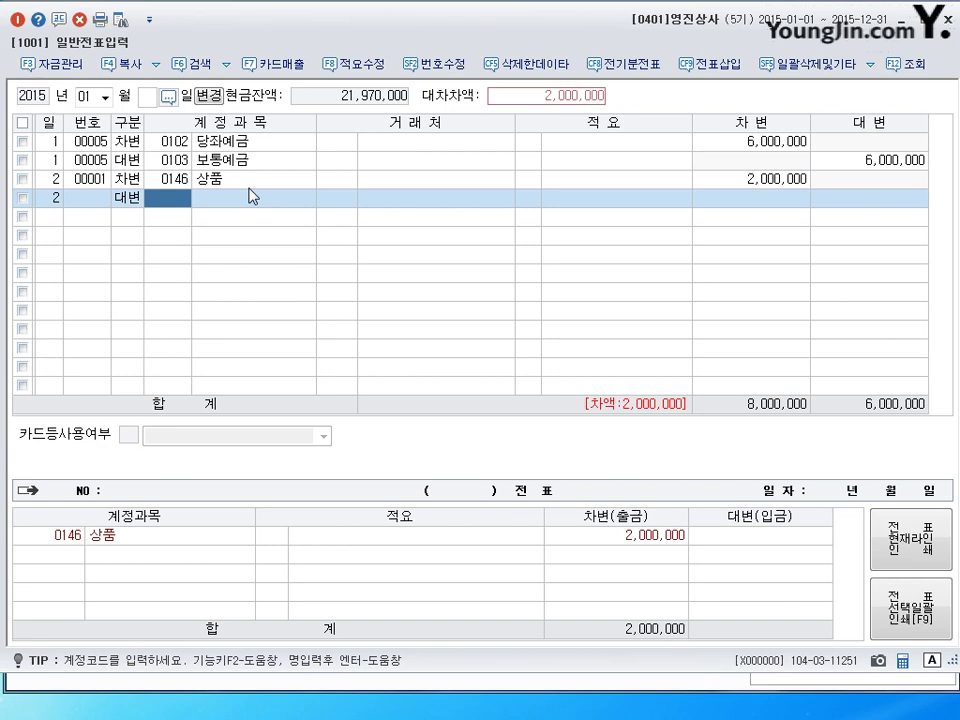
pyautogui.write('101')
pyautogui.press('Return')
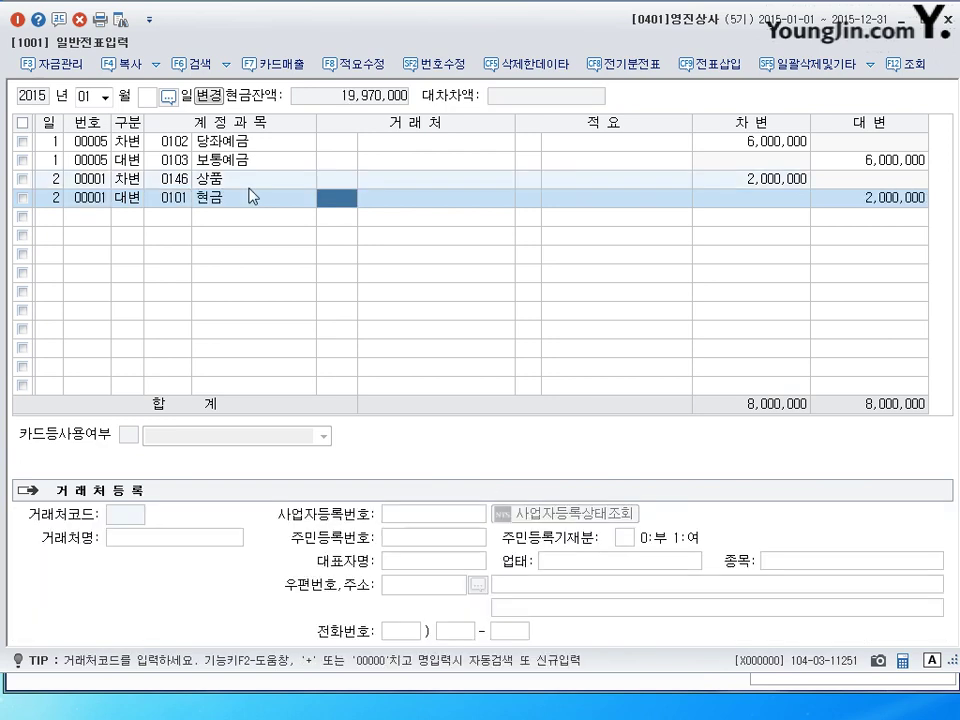
pyautogui.click(249, 196)
pyautogui.press('Return')
pyautogui.click(249, 196)
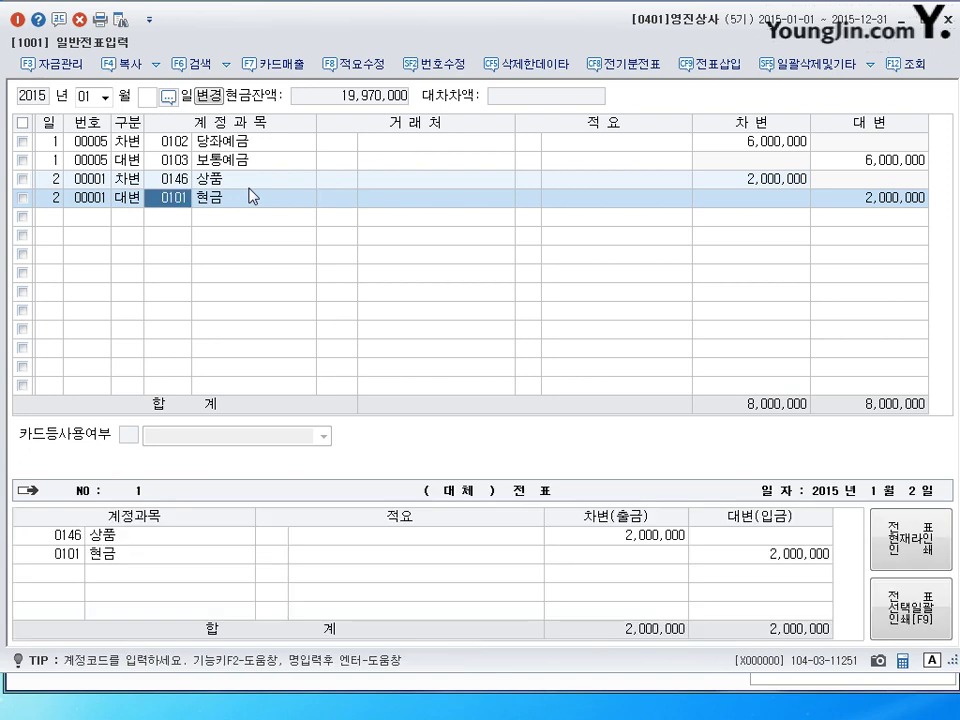
pyautogui.press('Return')
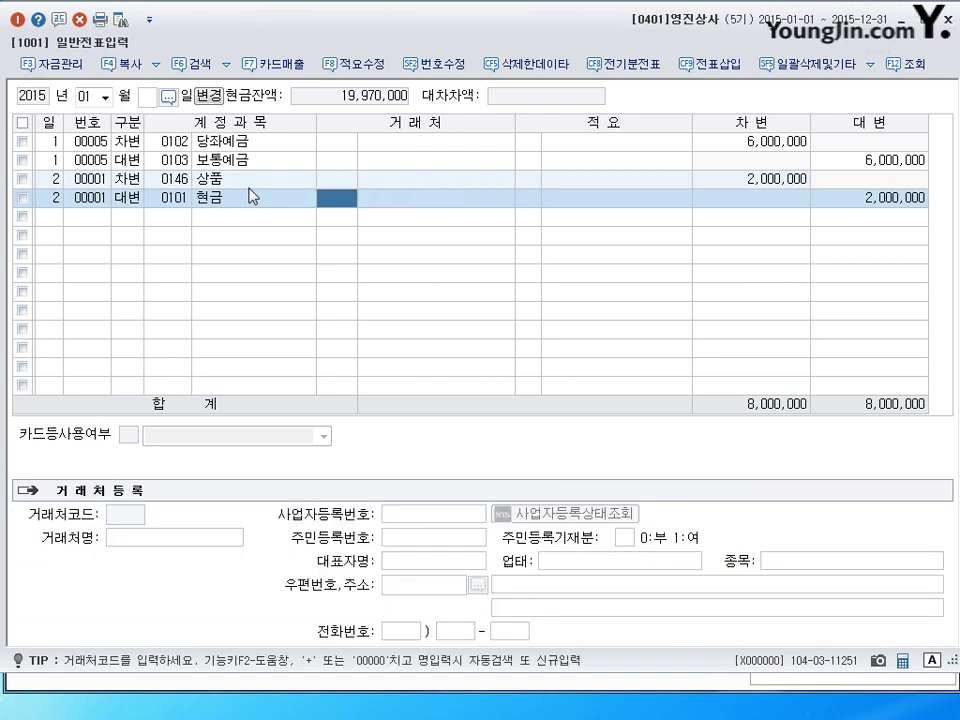
pyautogui.press('Return')
pyautogui.press('Return')
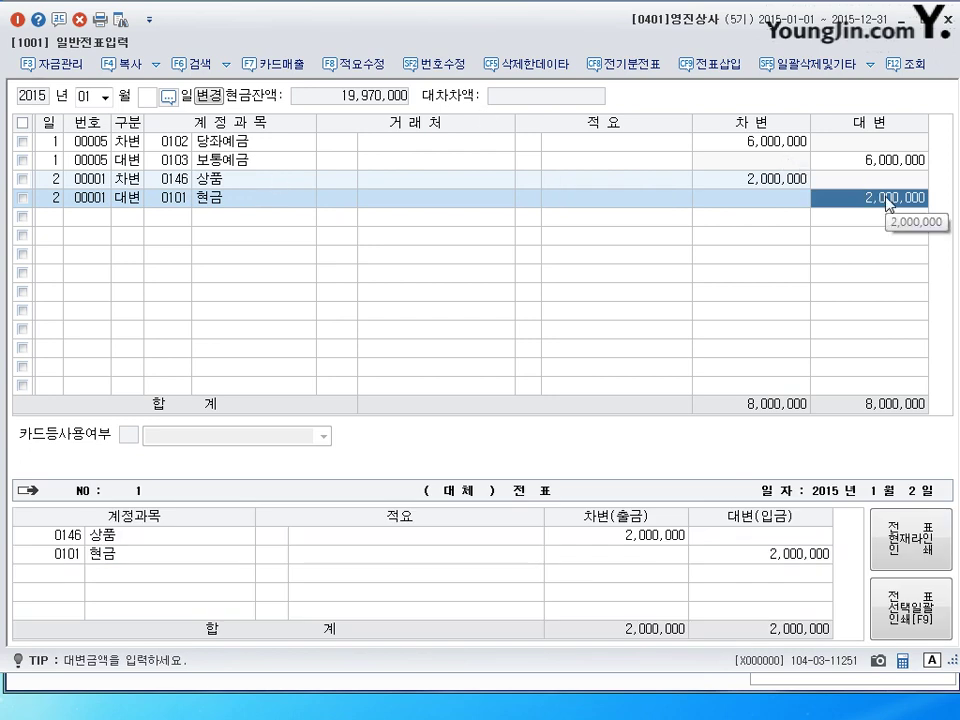
pyautogui.write('1000000')
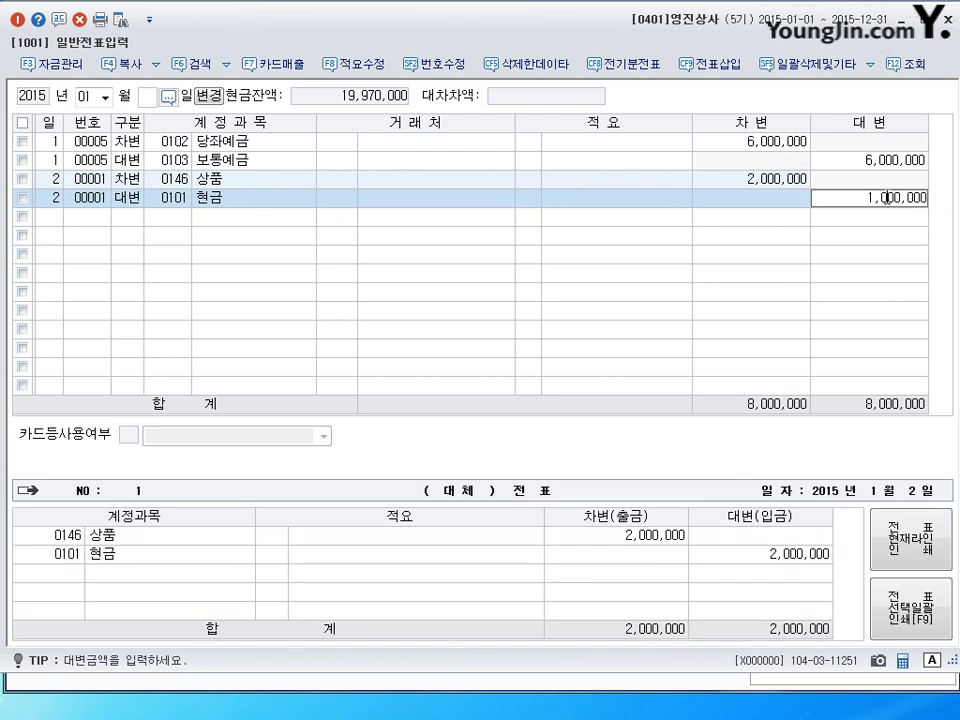
pyautogui.press('Return')
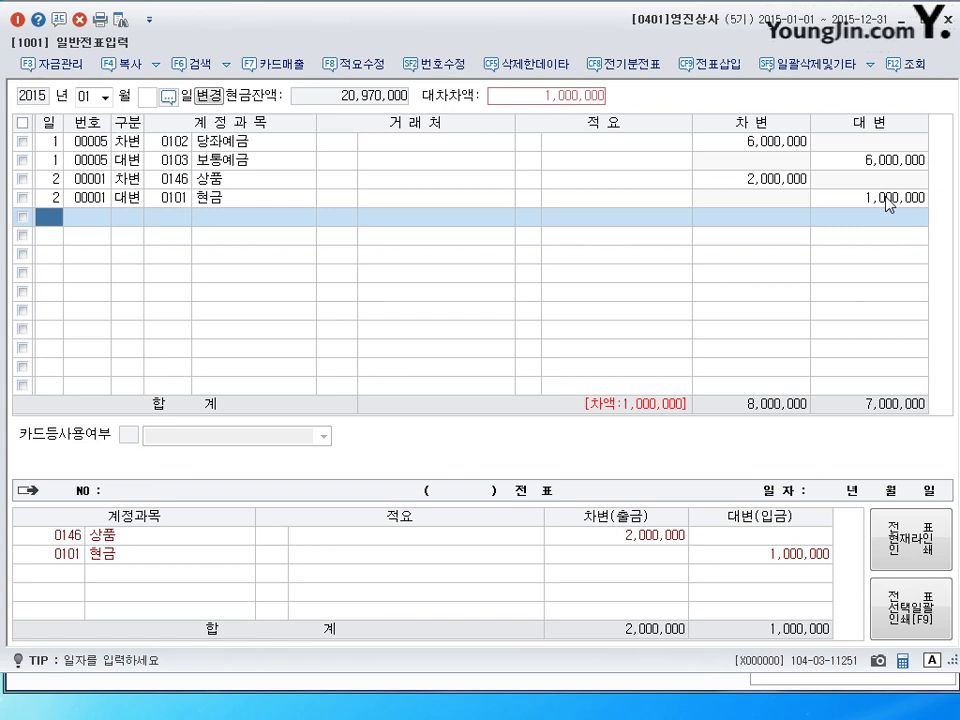
# Add a second day-2 credit line to 0102 당좌예금 for the remaining 1,000,000.
pyautogui.write('2')
pyautogui.press('Return')
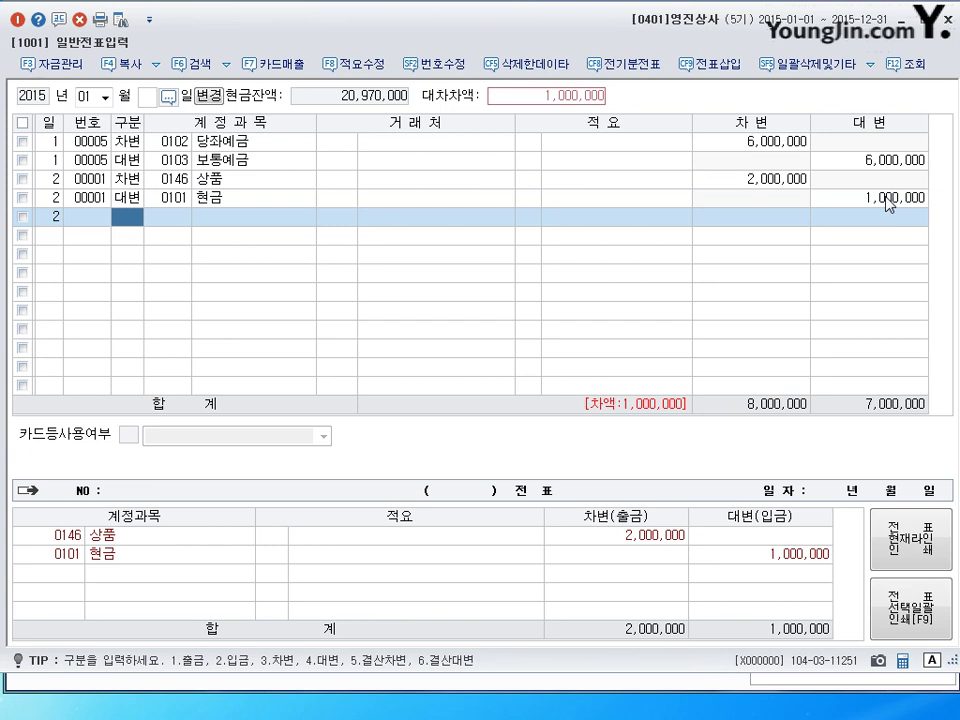
pyautogui.write('4')
pyautogui.press('Return')
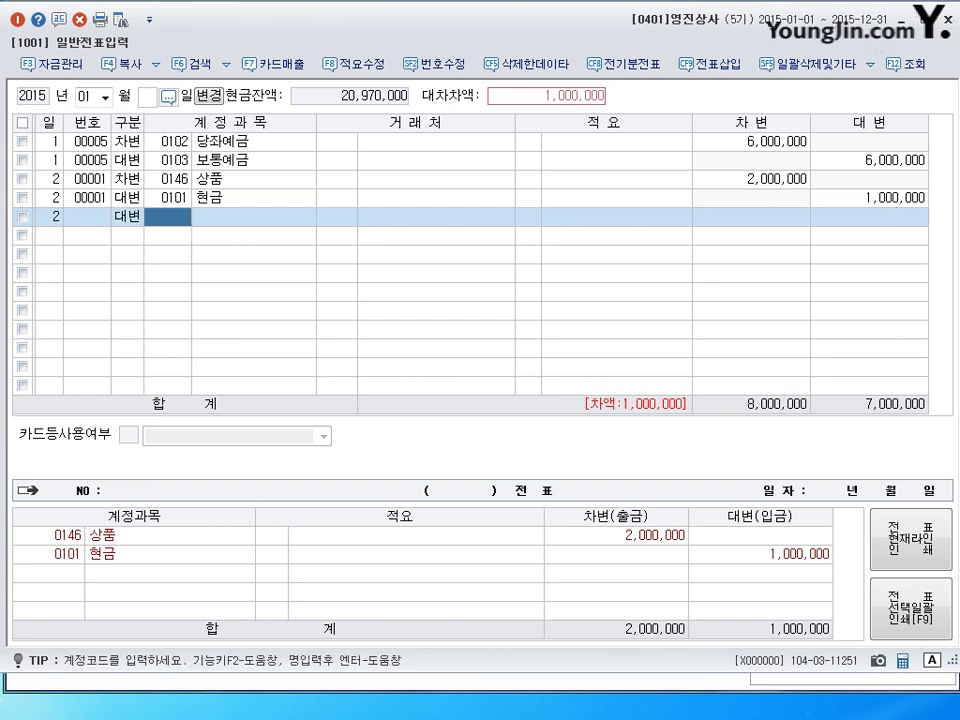
pyautogui.press('Hangul')
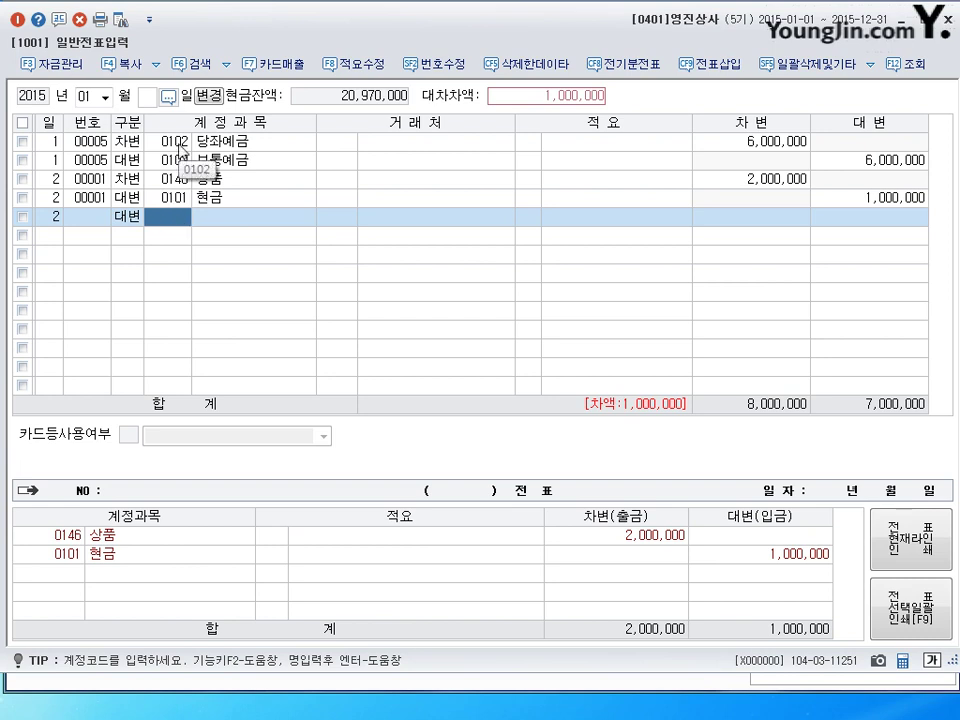
pyautogui.write('0102')
pyautogui.press('Return')
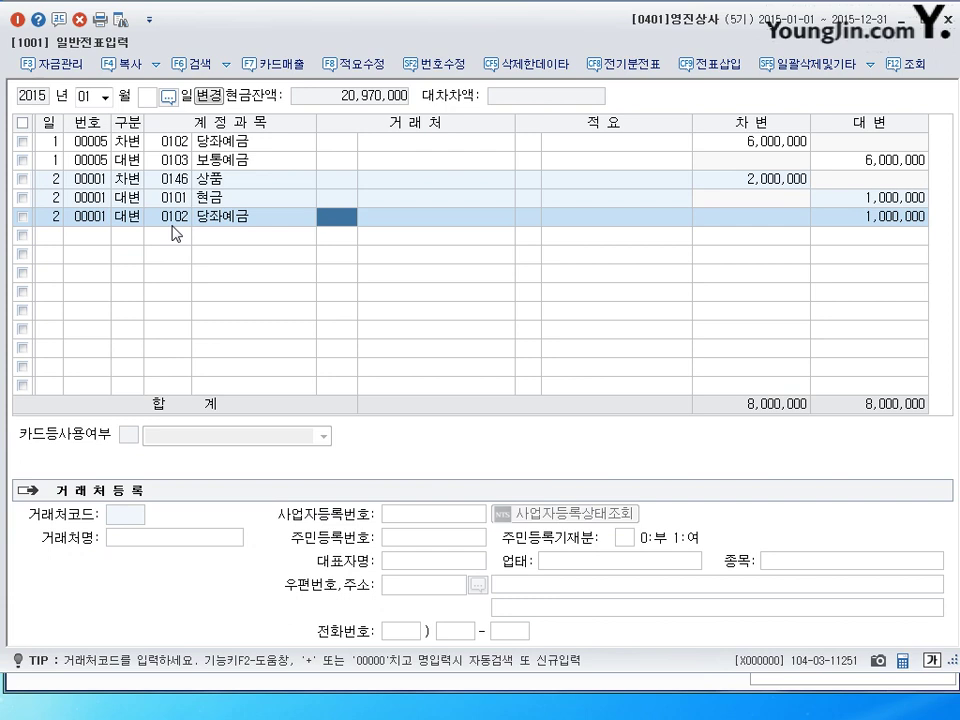
pyautogui.press('Return')
pyautogui.press('Return')
pyautogui.press('Return')
pyautogui.press('Return')
pyautogui.press('Left')
pyautogui.press('Left')
pyautogui.press('Left')
pyautogui.press('Left')
pyautogui.press('Return')
pyautogui.press('Return')
pyautogui.press('Return')
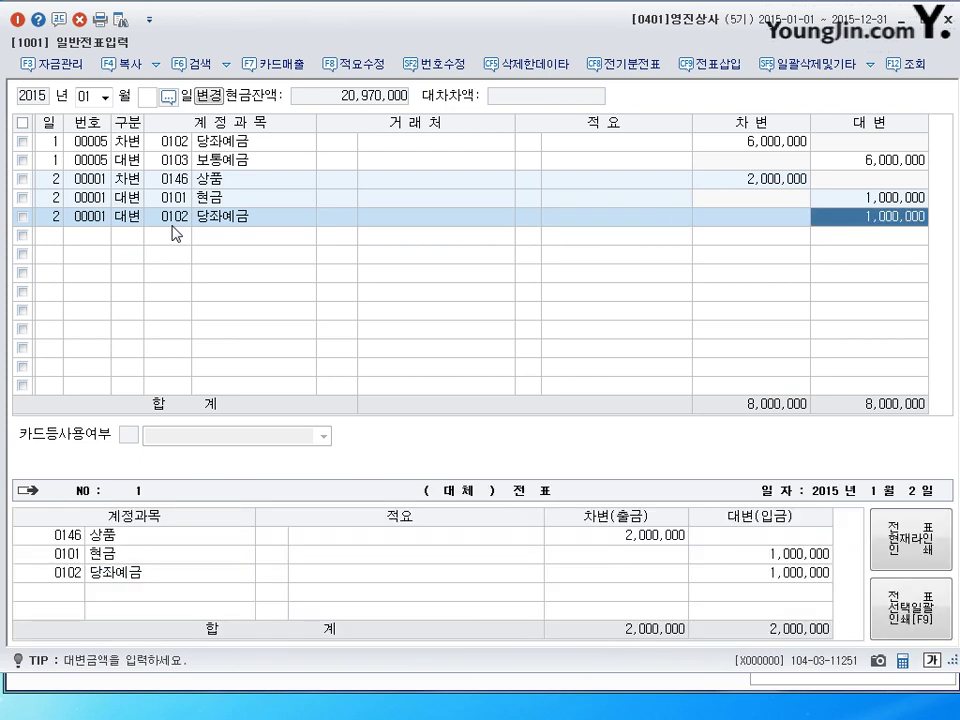
pyautogui.press('Return')
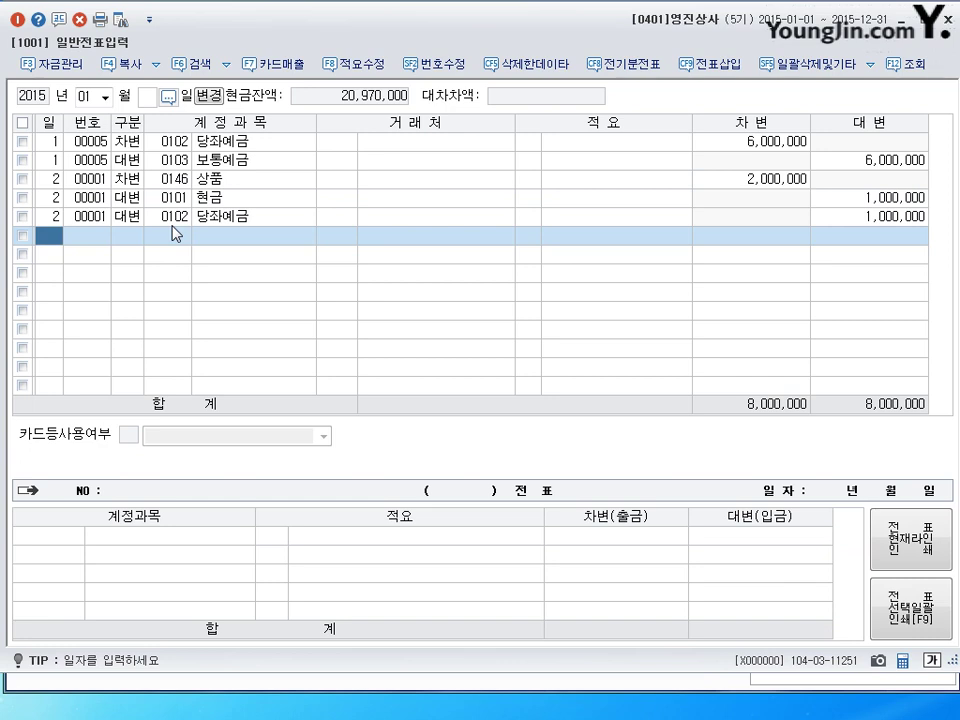
# Enter day 3 in the empty row's 일 column.
pyautogui.write('3')
pyautogui.press('Return')
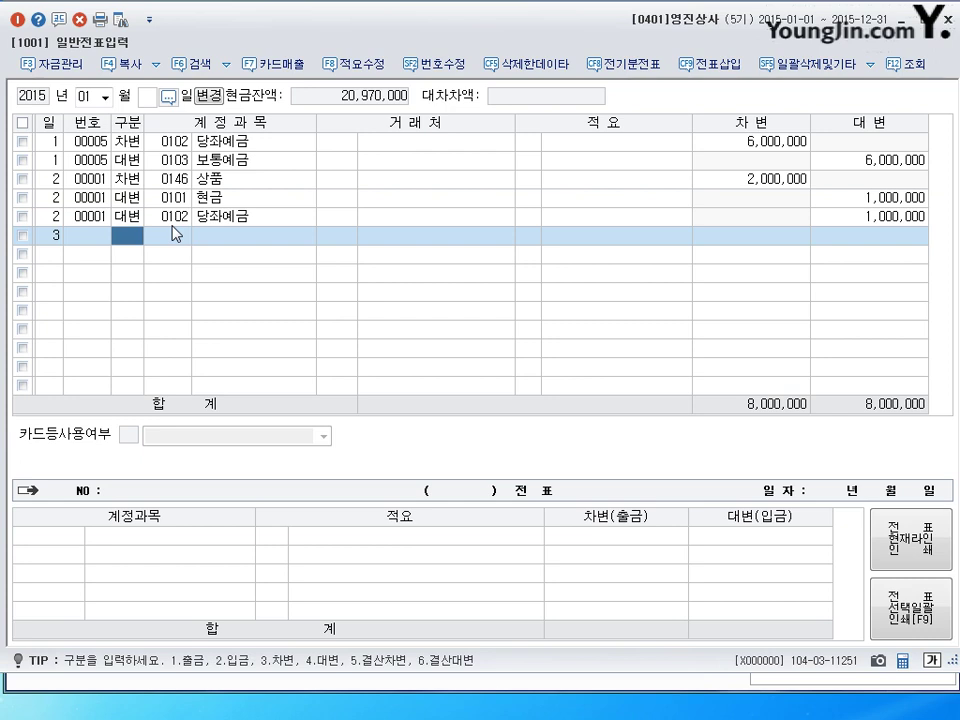
# Make the day-3 line a cash receipt (구분 2) on account 0401 상품매출.
pyautogui.write('2')
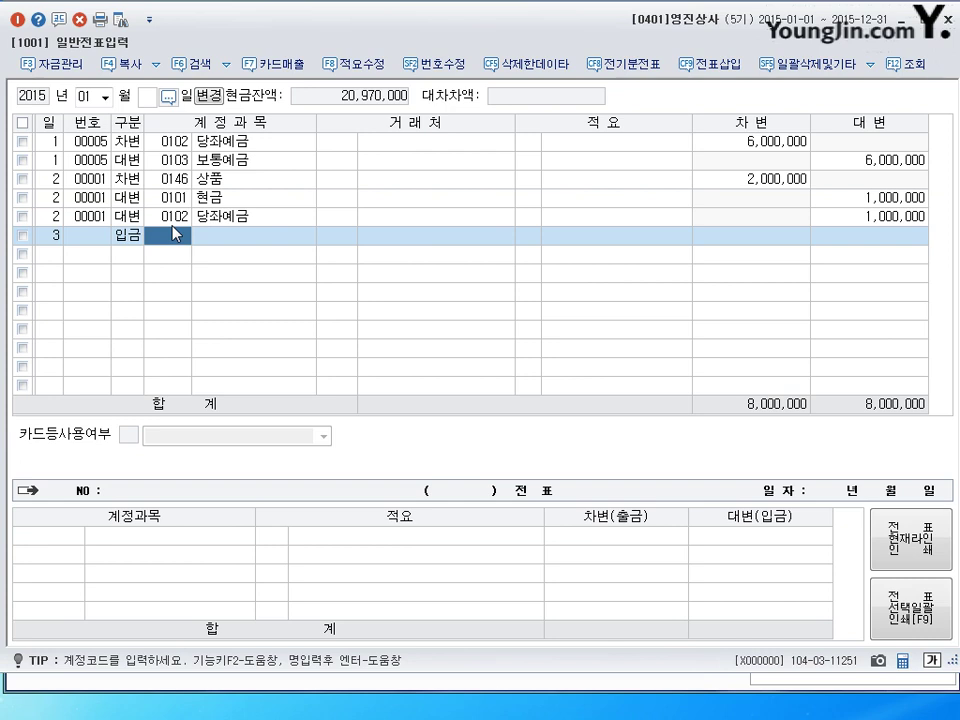
pyautogui.write('401')
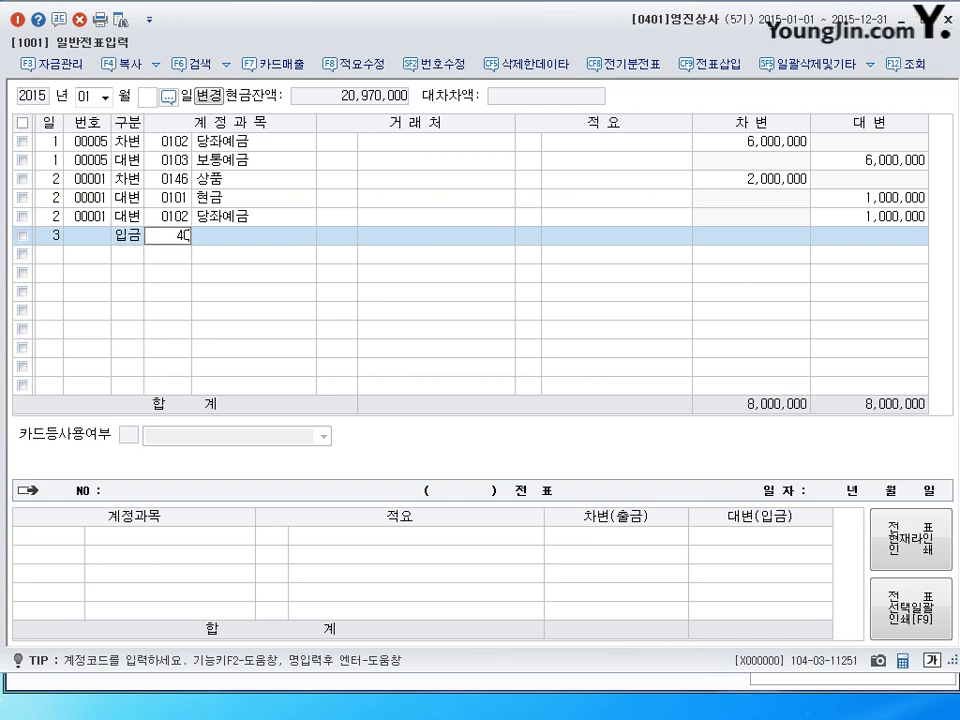
pyautogui.press('Return')
pyautogui.click(175, 233)
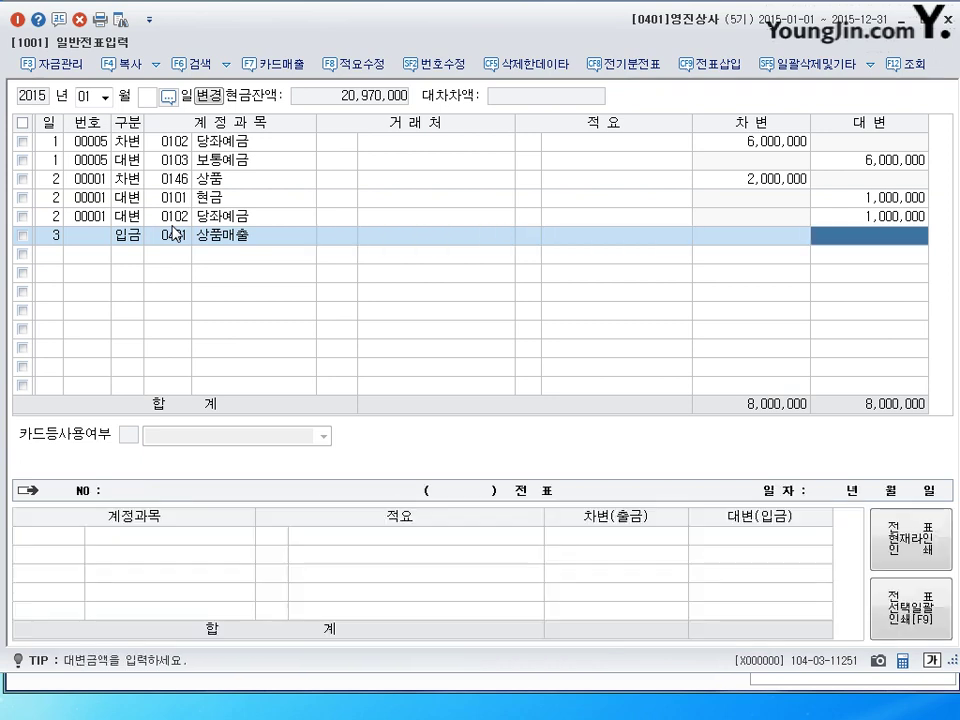
pyautogui.press('Return')
pyautogui.press('Return')
pyautogui.click(175, 233)
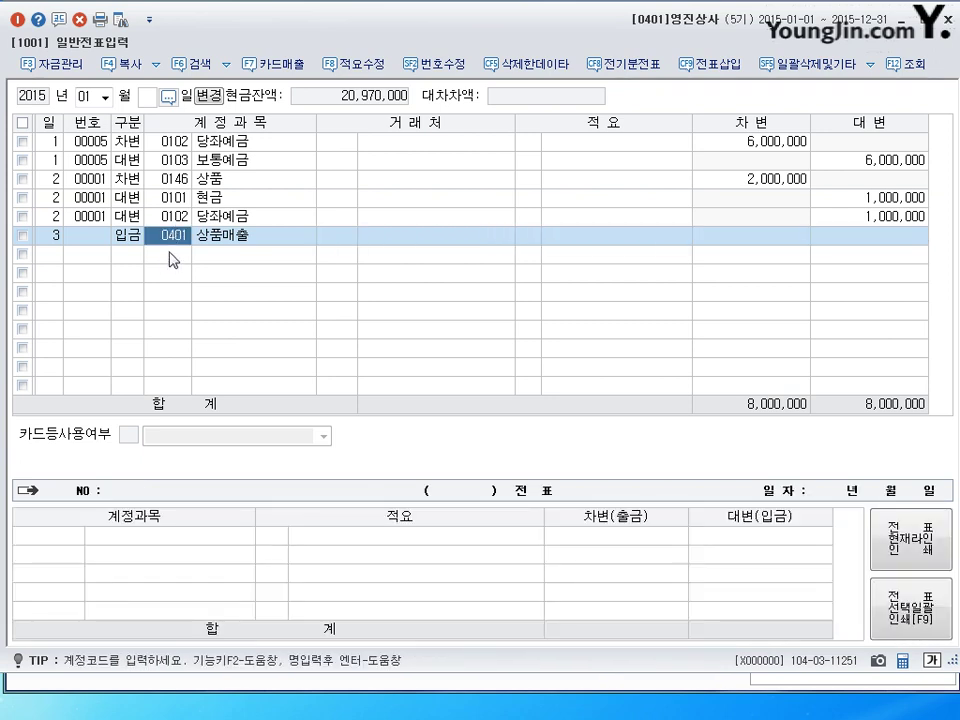
pyautogui.write('상')
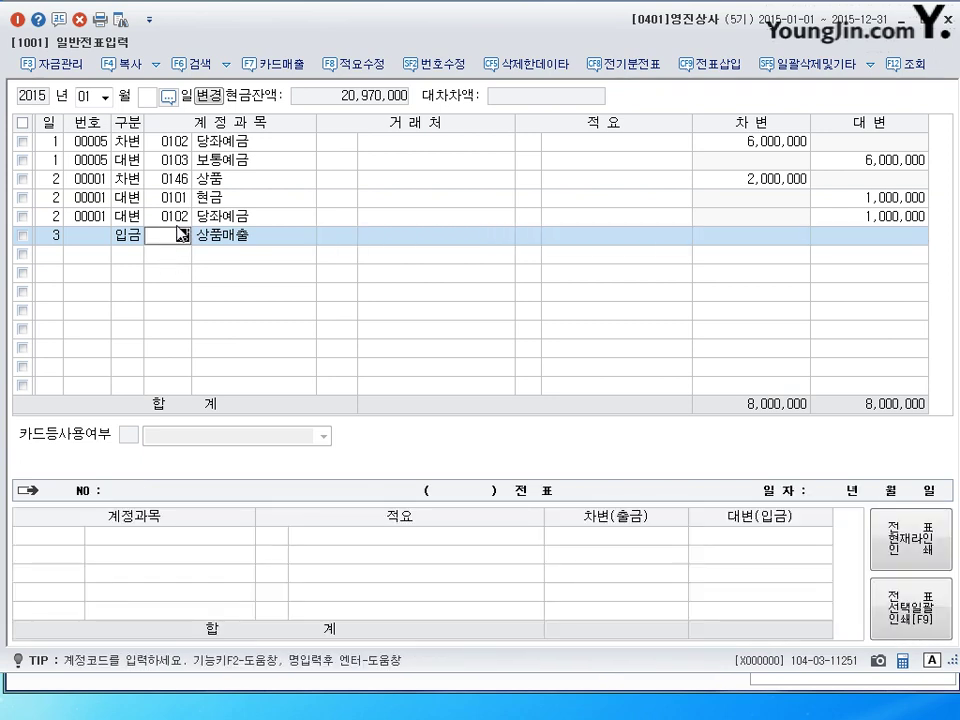
pyautogui.write('품')
pyautogui.press('Return')
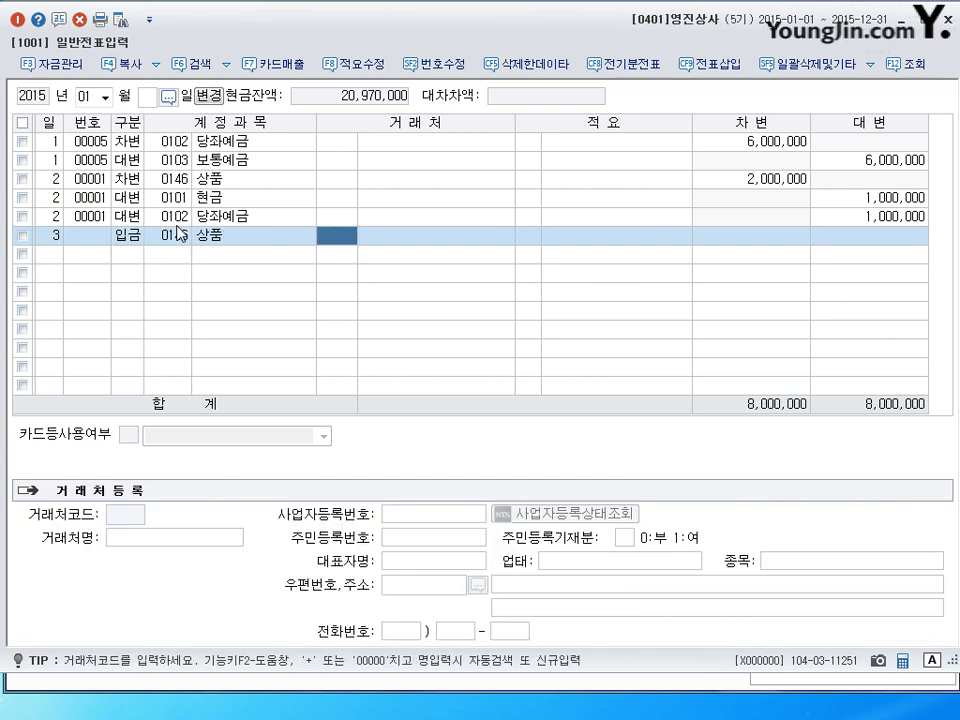
pyautogui.click(180, 232)
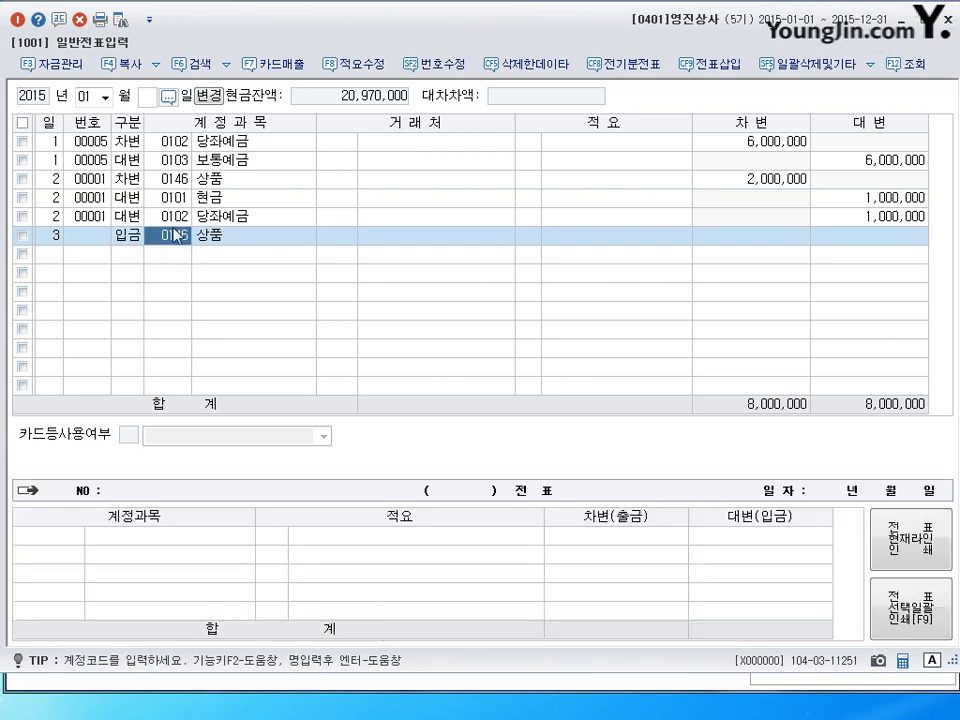
pyautogui.write('상')
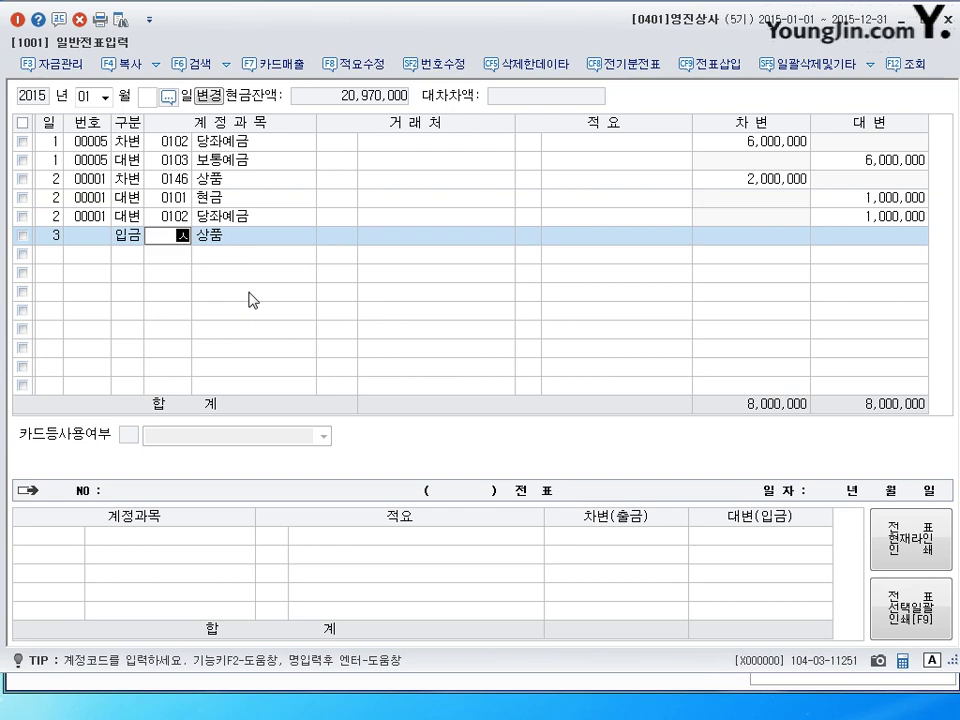
pyautogui.write('품매출')
pyautogui.press('Return')
pyautogui.press('Return')
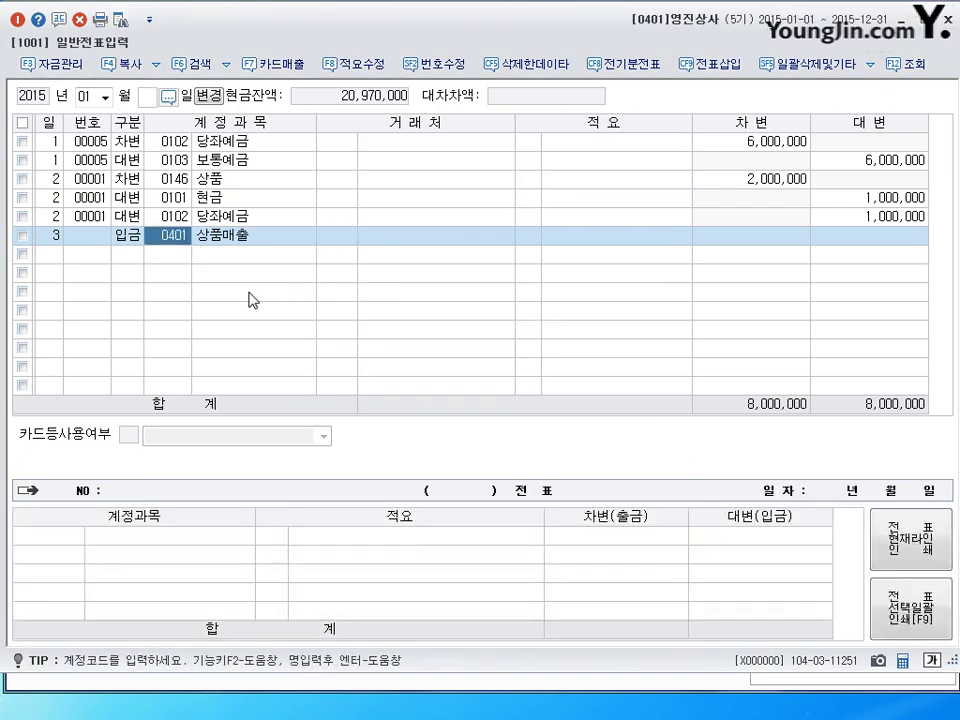
pyautogui.press('Return')
pyautogui.press('Return')
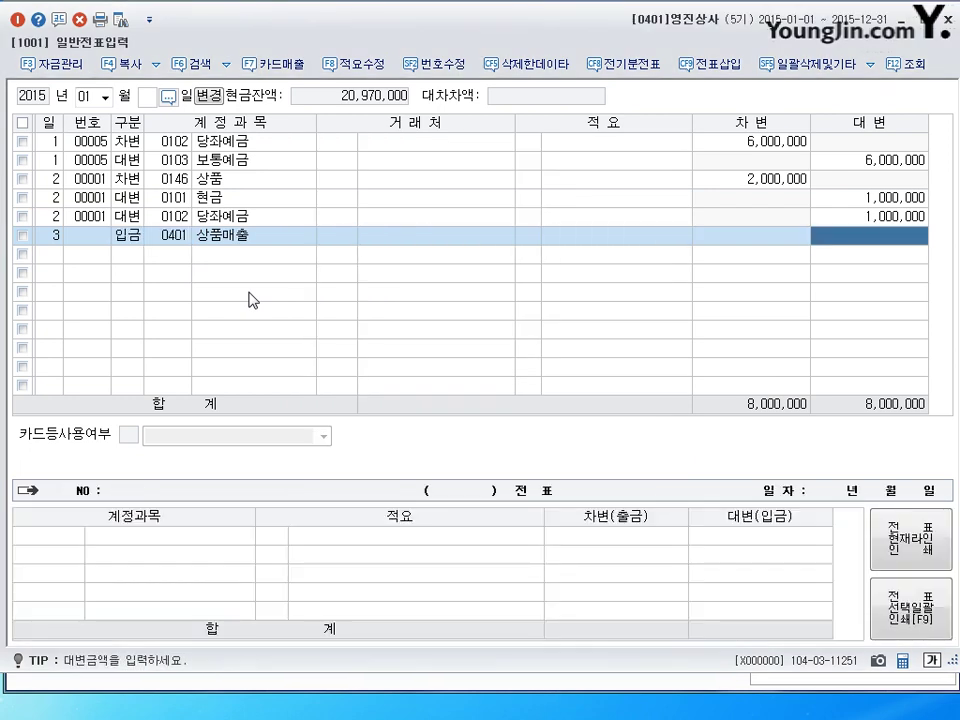
# Credit 상품매출 1,000,000 and review the day-3 입금 전표.
pyautogui.write('1000000')
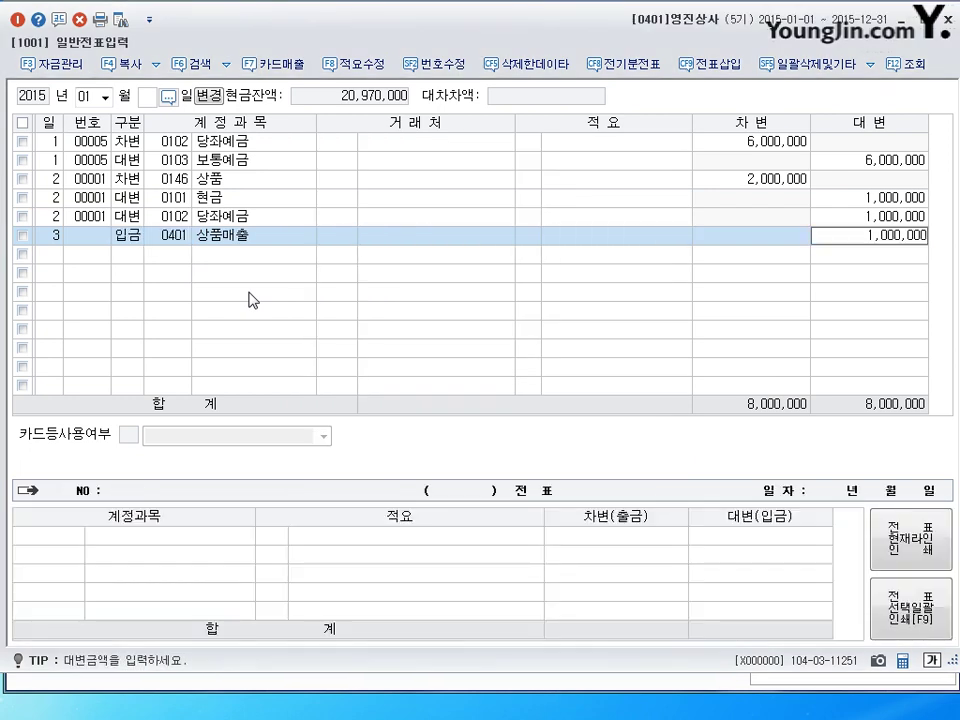
pyautogui.press('Return')
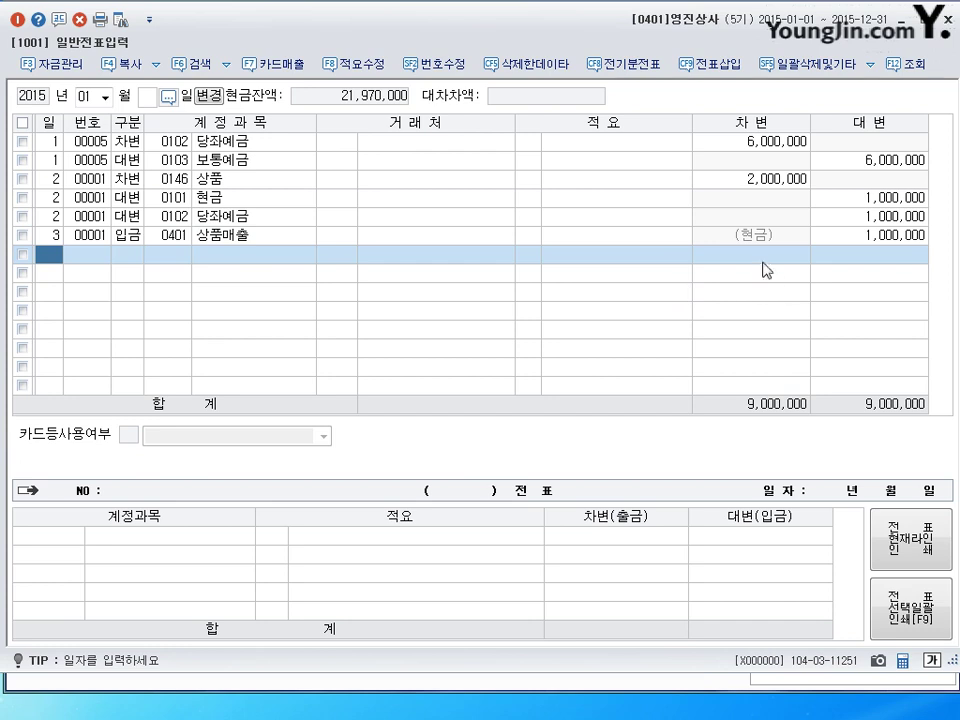
pyautogui.click(754, 240)
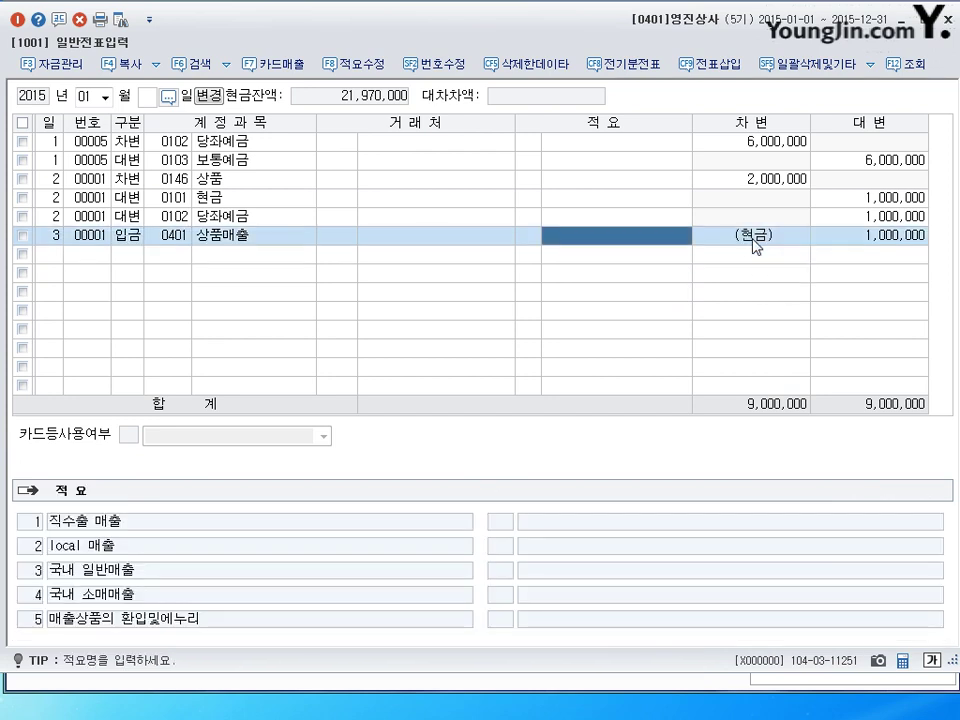
pyautogui.click(128, 235)
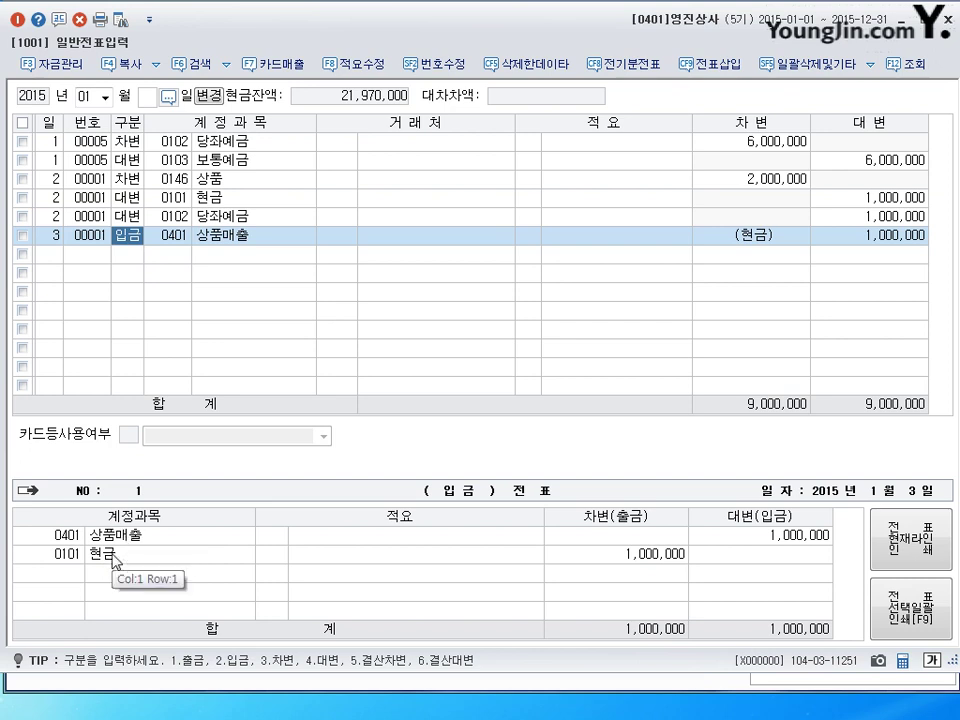
pyautogui.click(124, 256)
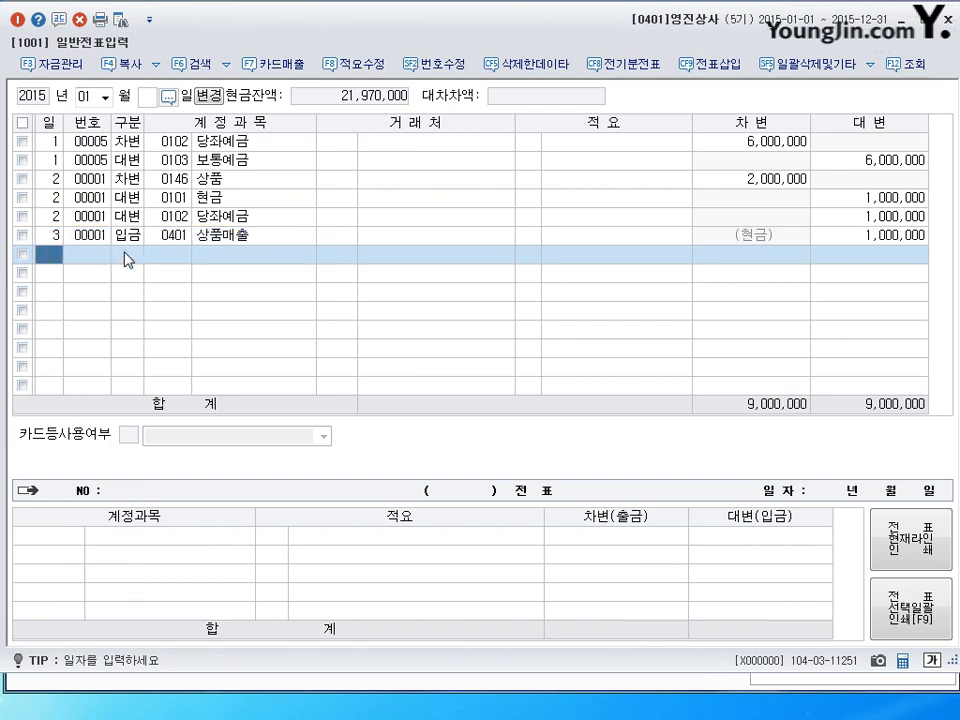
# Enter a day-3 transfer: 0101 현금 debit 1,000,000 against 0401 상품매출 credit.
pyautogui.write('3')
pyautogui.press('Return')
pyautogui.write('3')
pyautogui.press('Return')
pyautogui.write('101')
pyautogui.press('Return')
pyautogui.press('Return')
pyautogui.press('Return')
pyautogui.press('Return')
pyautogui.write('1000000')
pyautogui.write('4401')
pyautogui.press('Return')
pyautogui.press('Return')
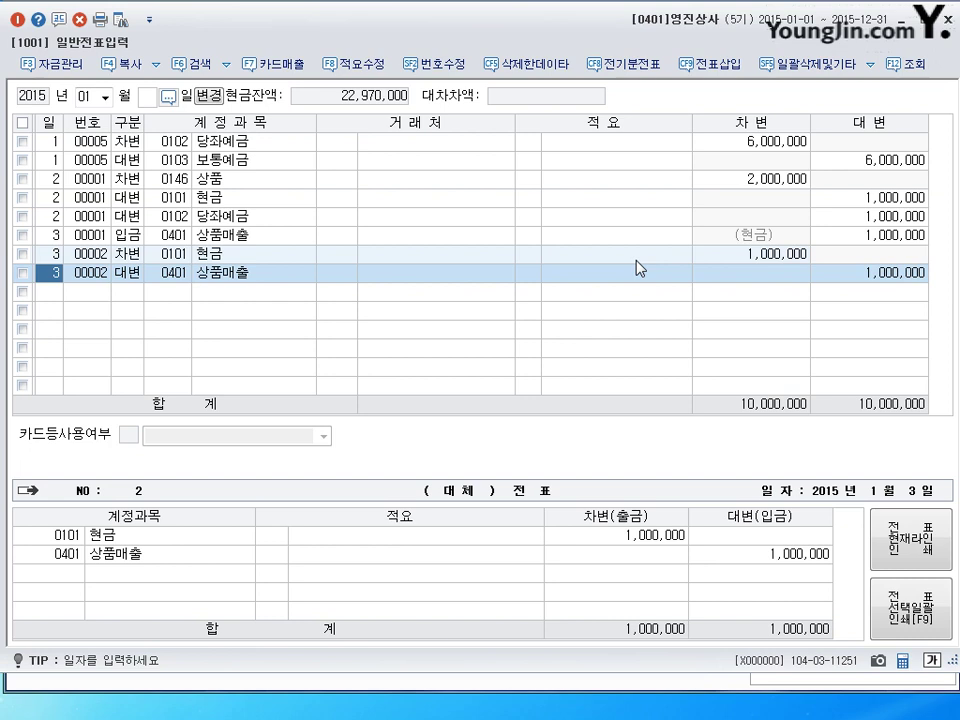
# Delete the duplicate 00002 lines, confirming 예(Y), and start a day-4 line.
pyautogui.press('Up')
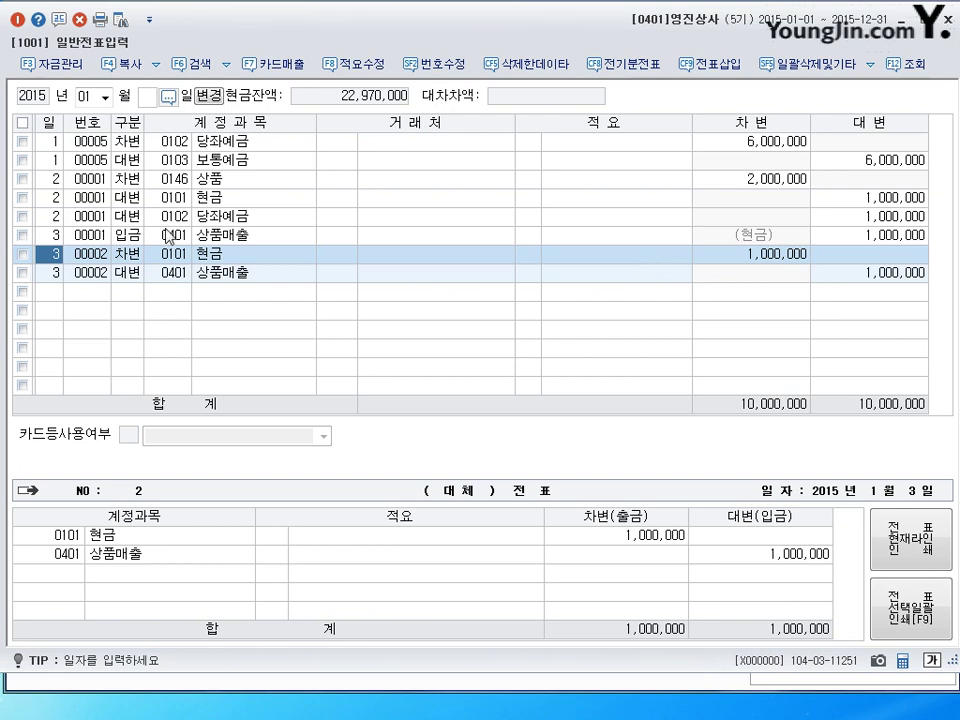
pyautogui.click(22, 254)
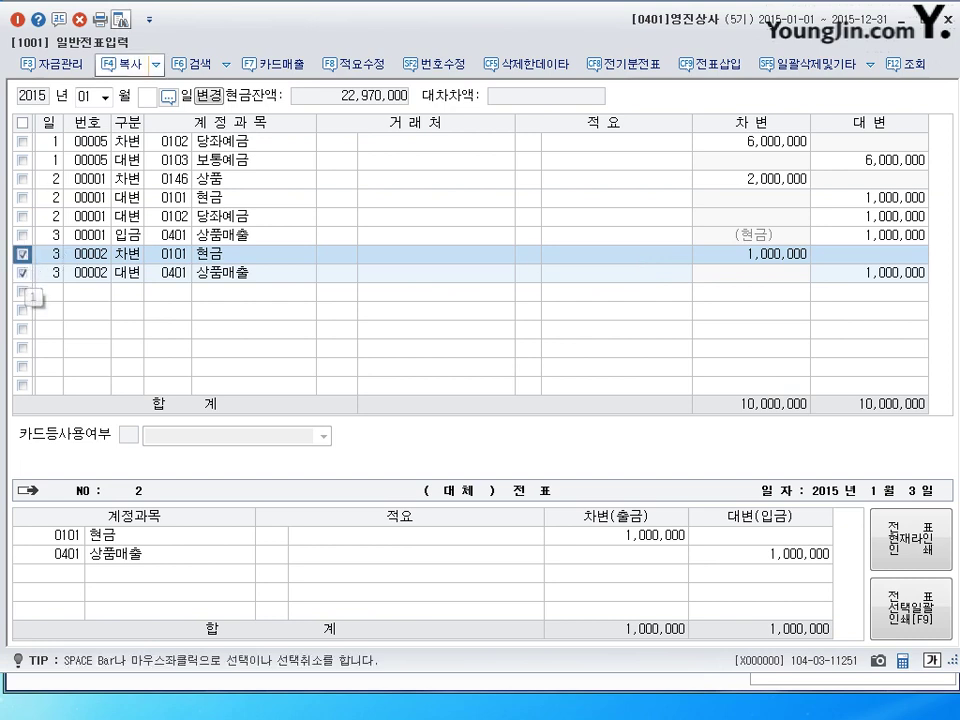
pyautogui.click(79, 19)
pyautogui.click(467, 380)
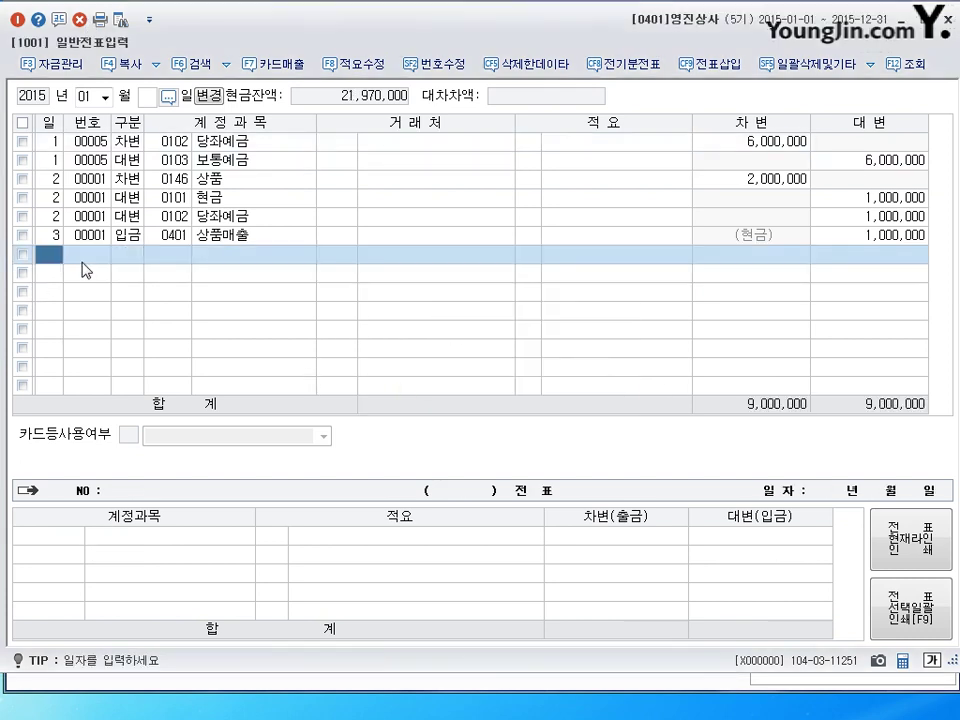
pyautogui.write('4')
pyautogui.press('Return')
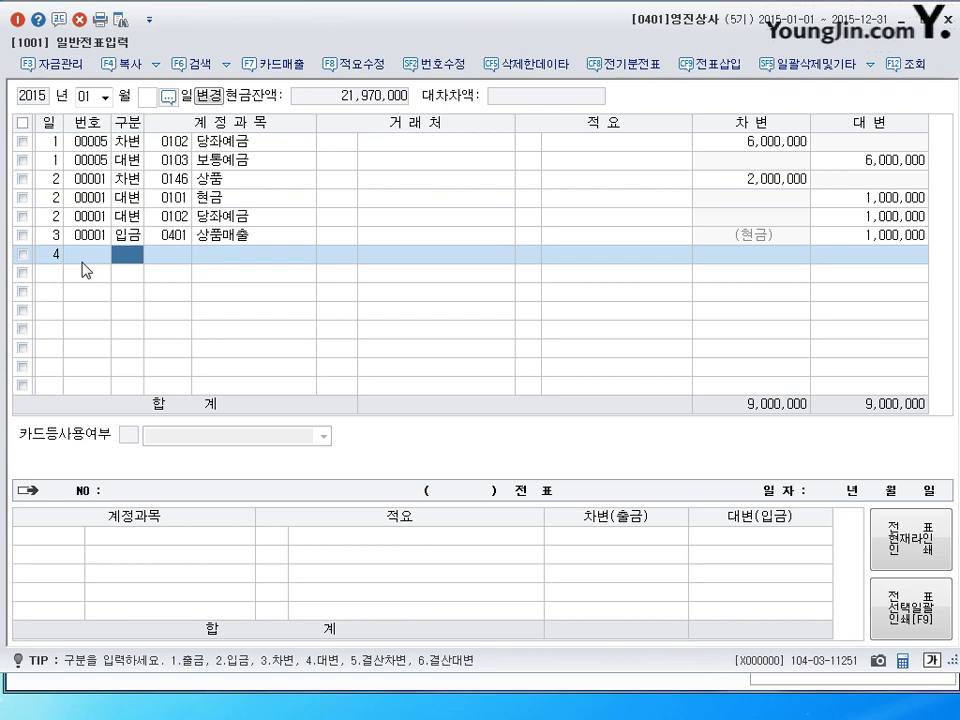
pyautogui.write('3')
pyautogui.press('Return')
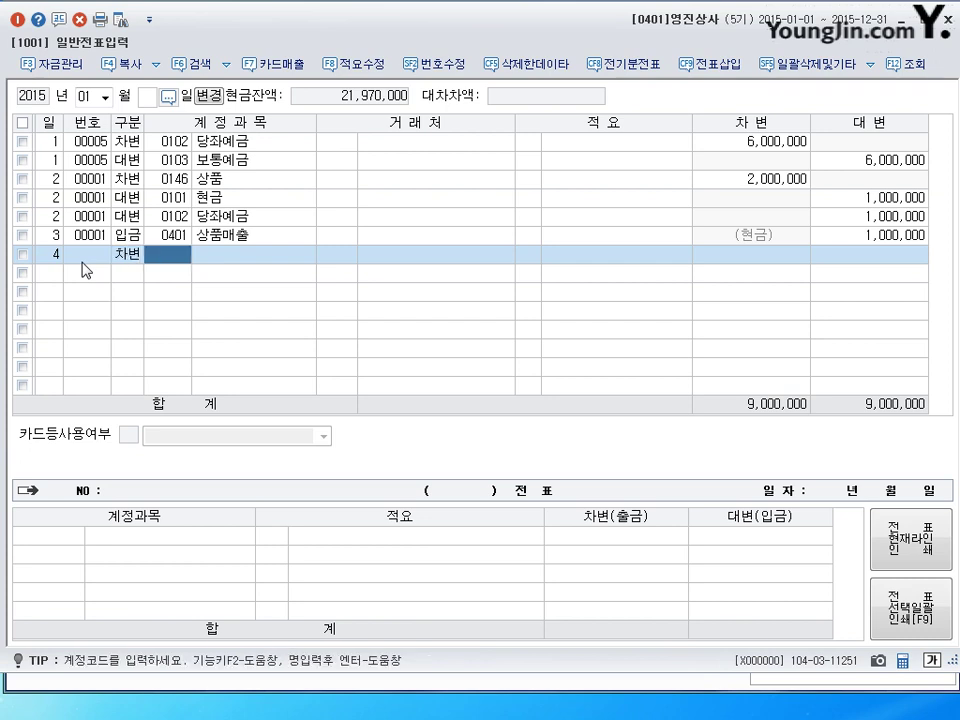
# Debit 0103 보통예금 1,020,000 on the day-4 line.
pyautogui.write('103')
pyautogui.press('Return')
pyautogui.press('Left')
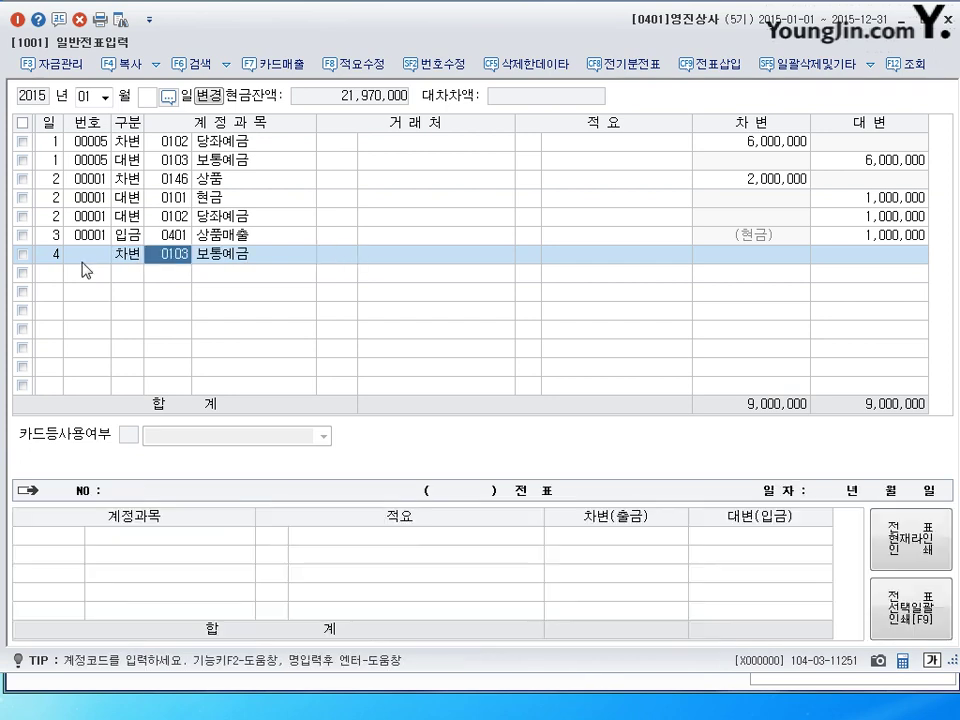
pyautogui.press('Up')
pyautogui.press('Up')
pyautogui.press('Up')
pyautogui.press('Up')
pyautogui.press('Up')
pyautogui.press('Down')
pyautogui.press('Down')
pyautogui.press('Down')
pyautogui.press('Down')
pyautogui.press('Down')
pyautogui.press('Return')
pyautogui.press('Return')
pyautogui.press('Return')
pyautogui.press('Return')
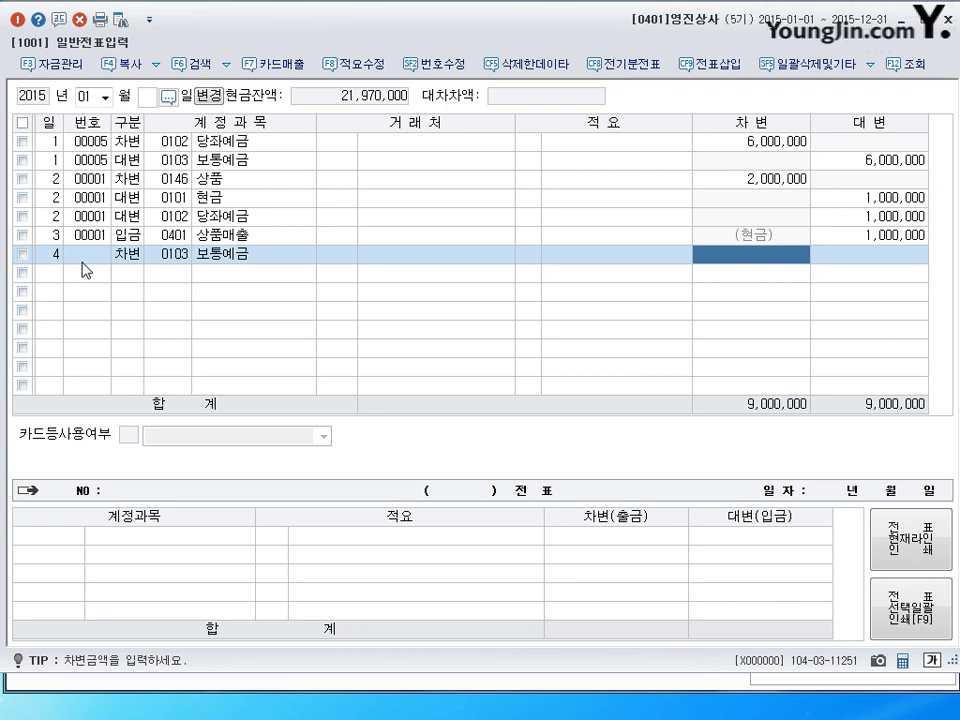
pyautogui.write('1,020,')
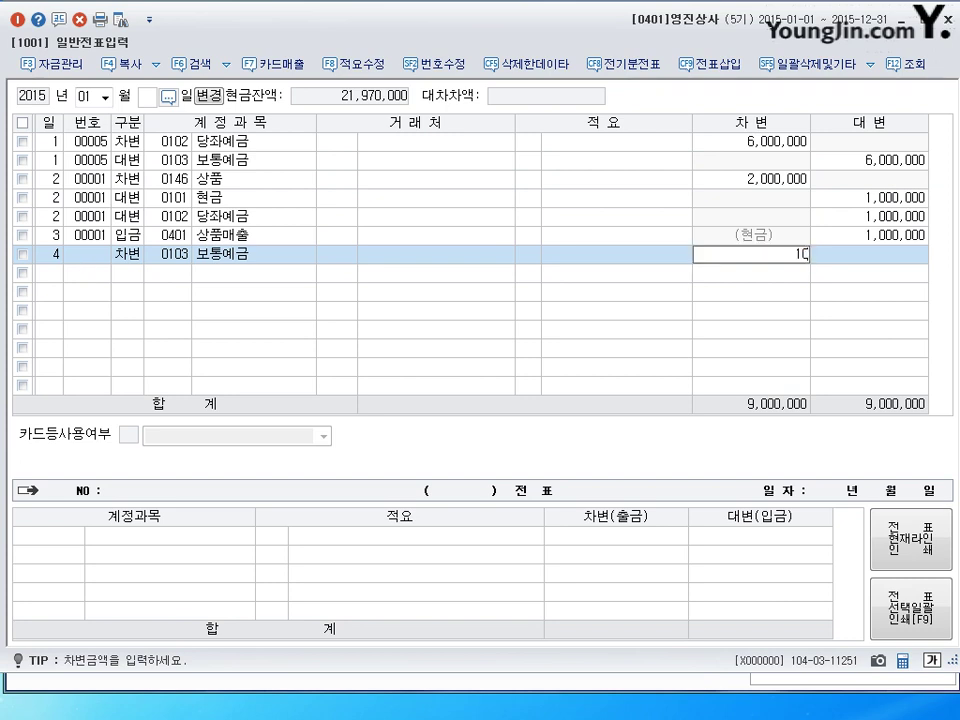
pyautogui.write('000')
pyautogui.press('Return')
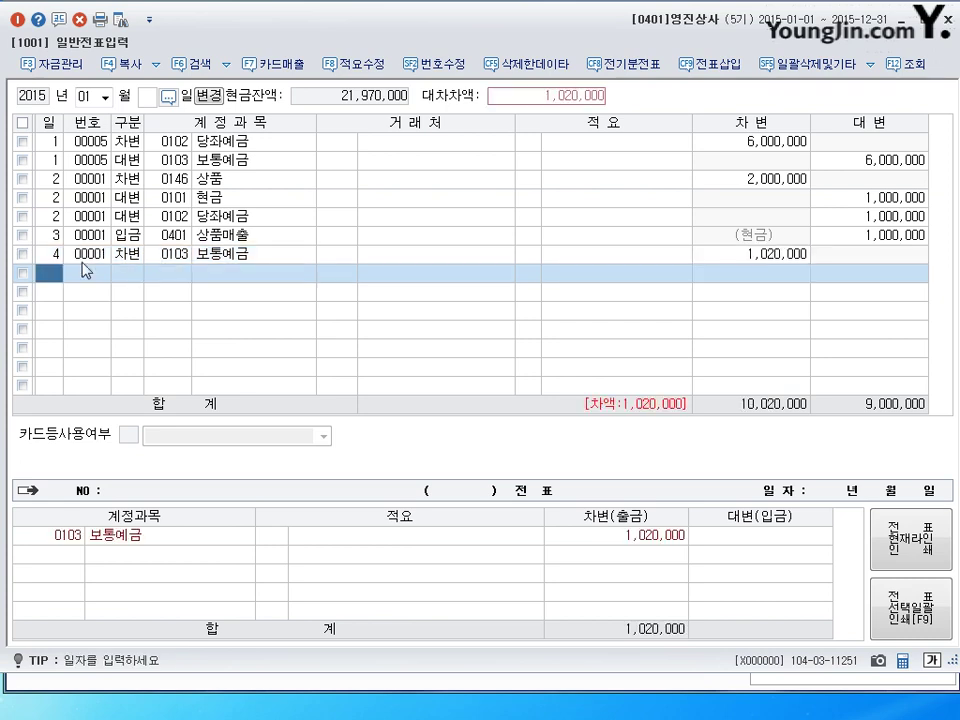
# Credit 0105 정기예금 1,000,000 on day 4 and start a 0901 이자수익 credit line.
pyautogui.write('4')
pyautogui.press('Return')
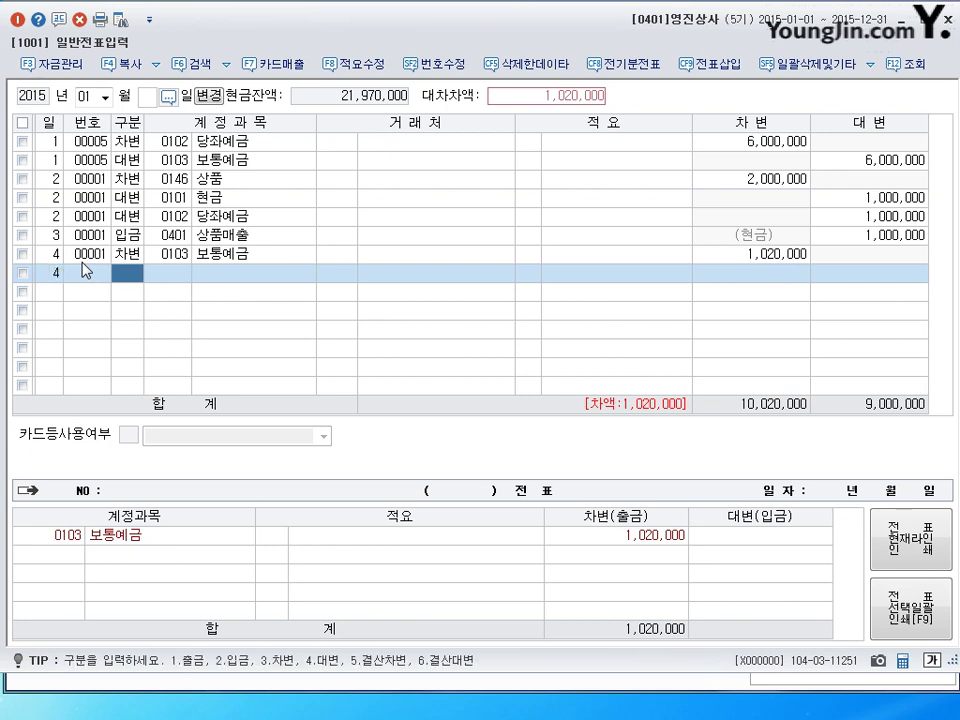
pyautogui.write('4')
pyautogui.press('Return')
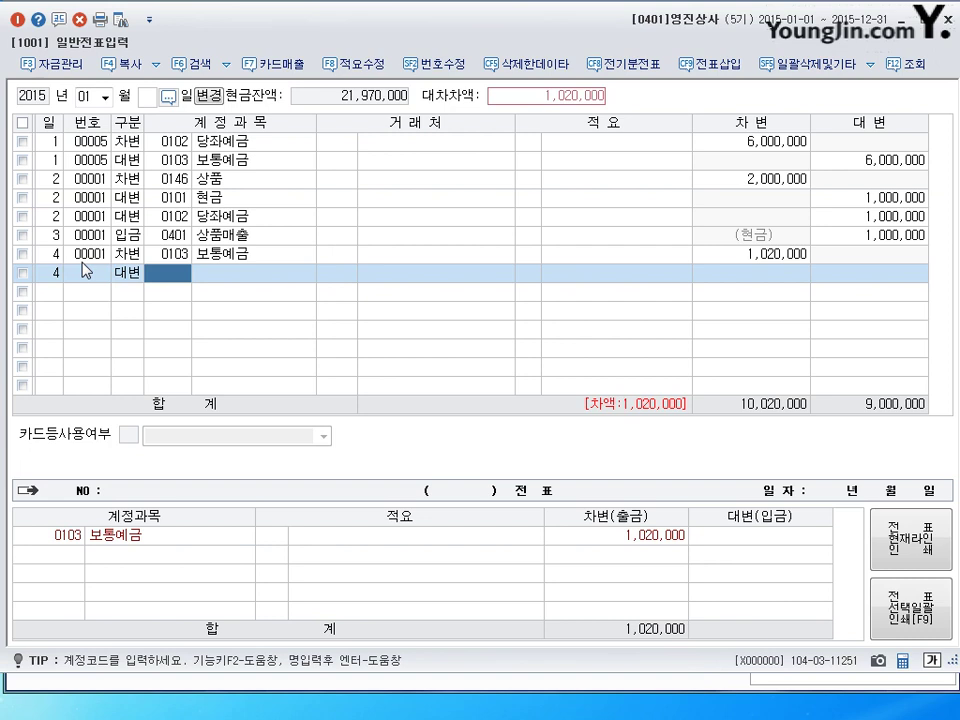
pyautogui.write('0105')
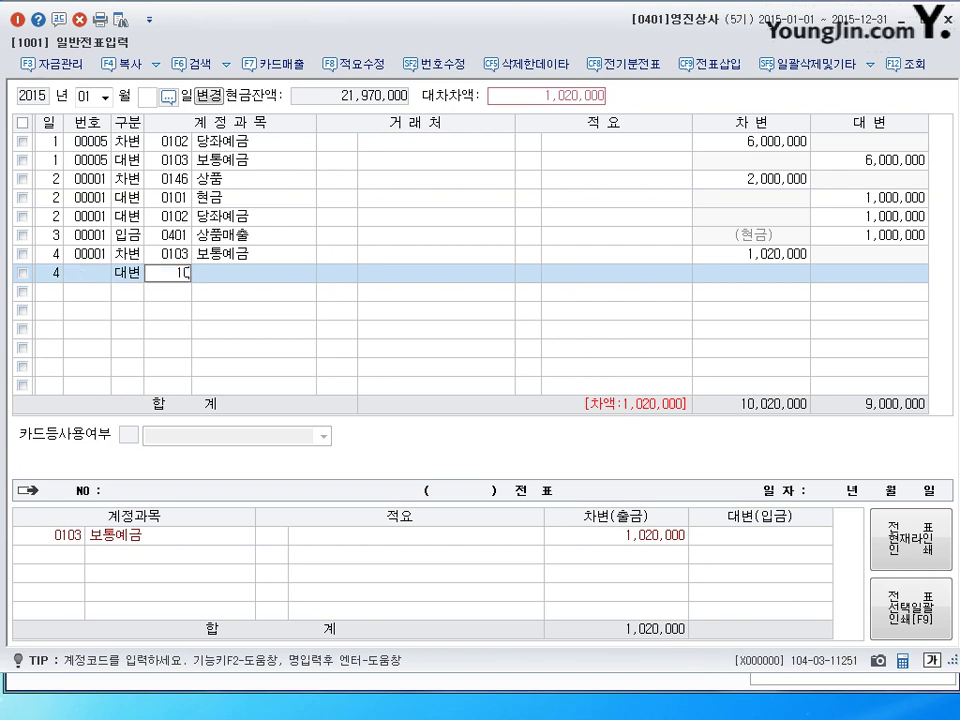
pyautogui.press('Return')
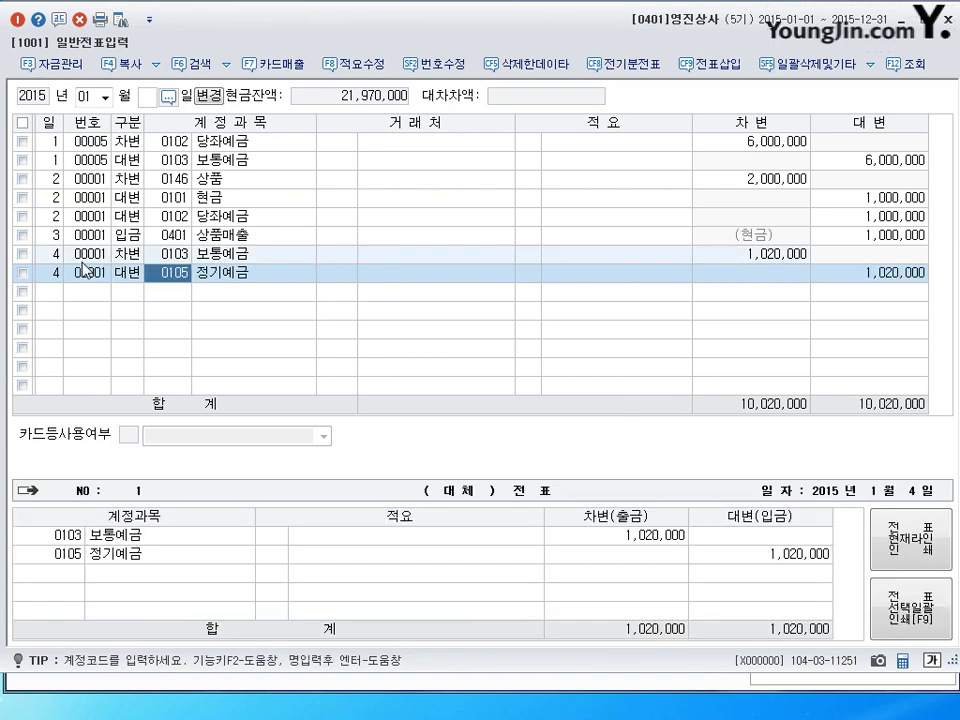
pyautogui.press('Return')
pyautogui.press('Return')
pyautogui.press('Return')
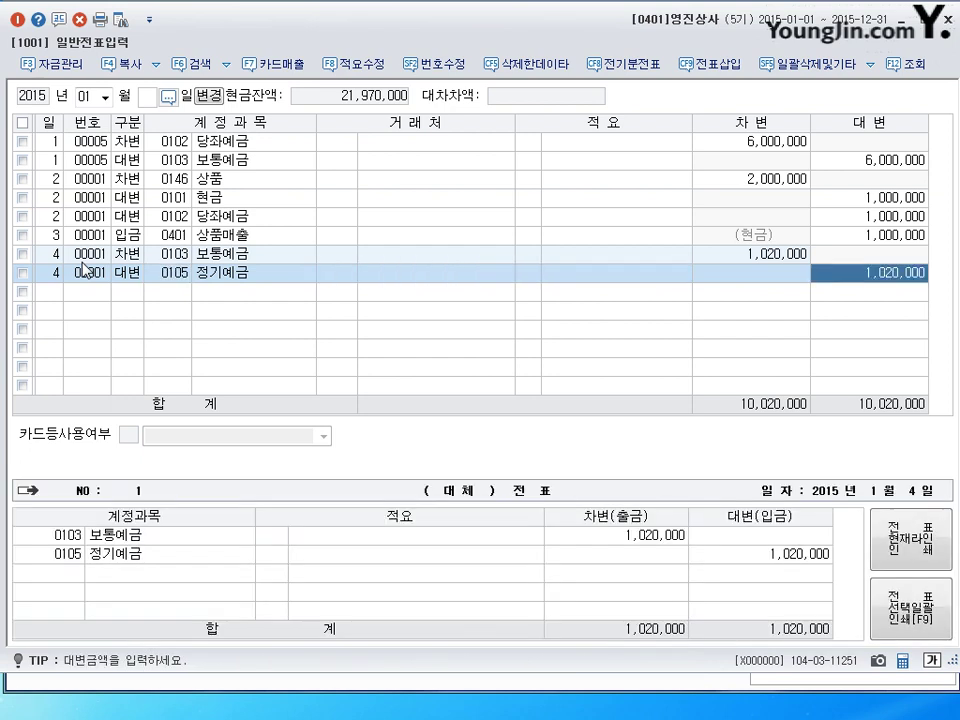
pyautogui.write('1000000')
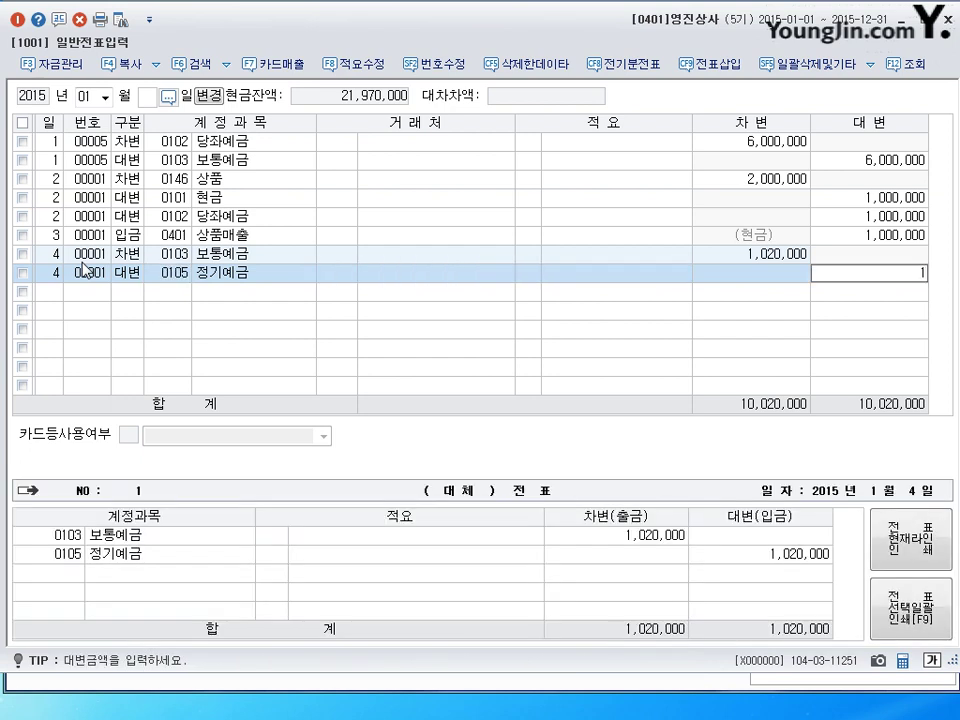
pyautogui.press('Return')
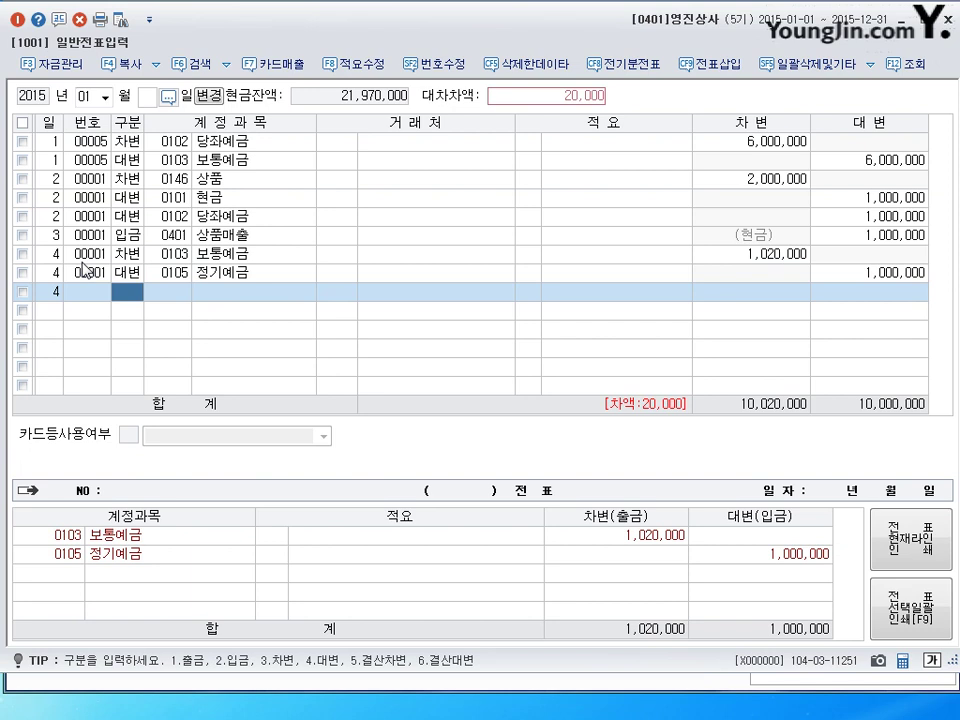
pyautogui.write('4')
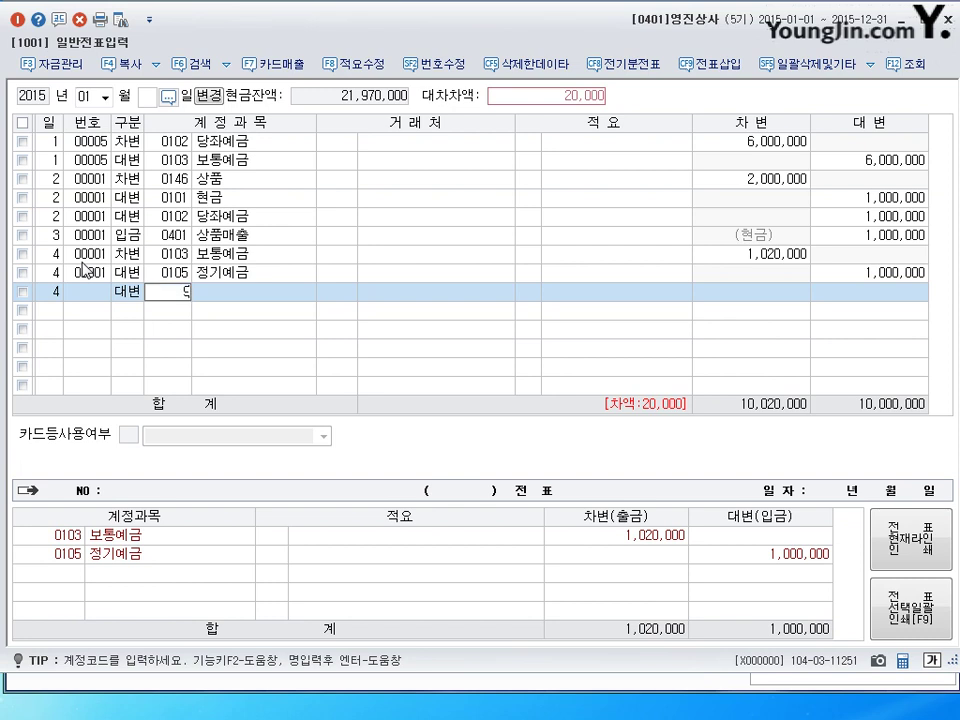
pyautogui.write('0901')
pyautogui.press('Return')
pyautogui.press('Return')
pyautogui.press('Return')
pyautogui.press('Return')
pyautogui.press('Return')
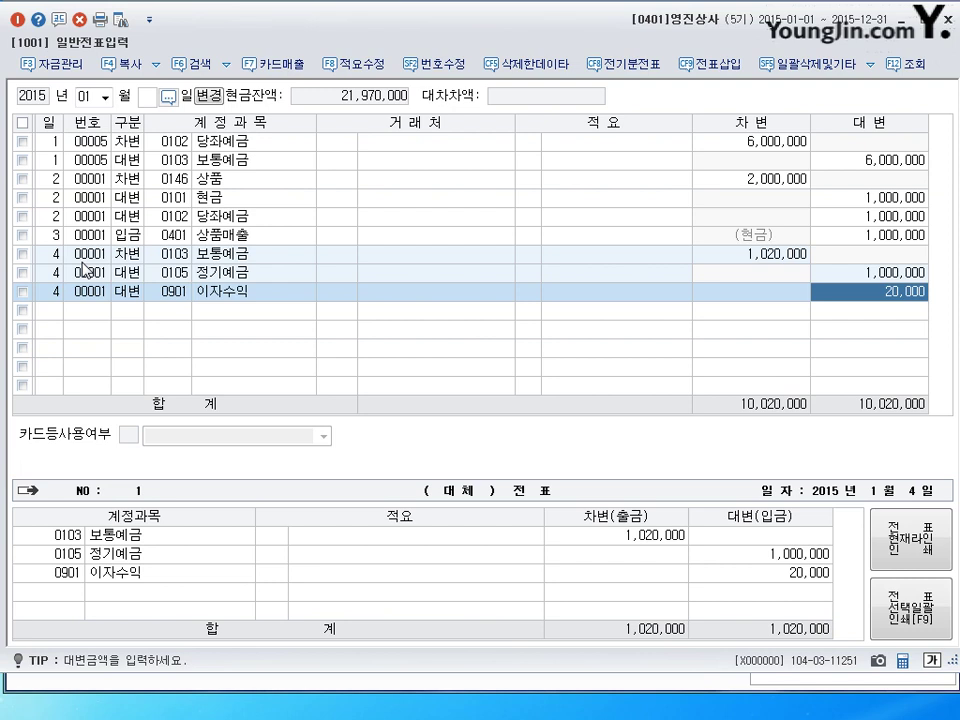
# Accept the 20,000 이자수익 credit and begin a day-5 line.
pyautogui.press('Return')
pyautogui.write('5')
pyautogui.press('Return')
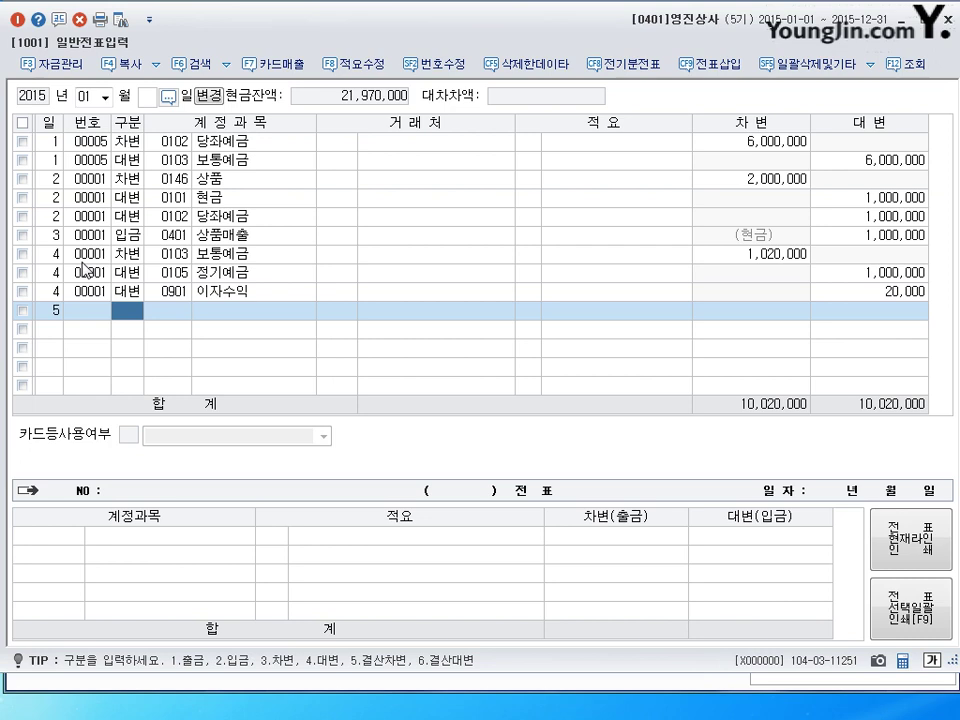
# Record a day-5 cash payment of 2,000,000 for 0107 단기매매증권.
pyautogui.write('1')
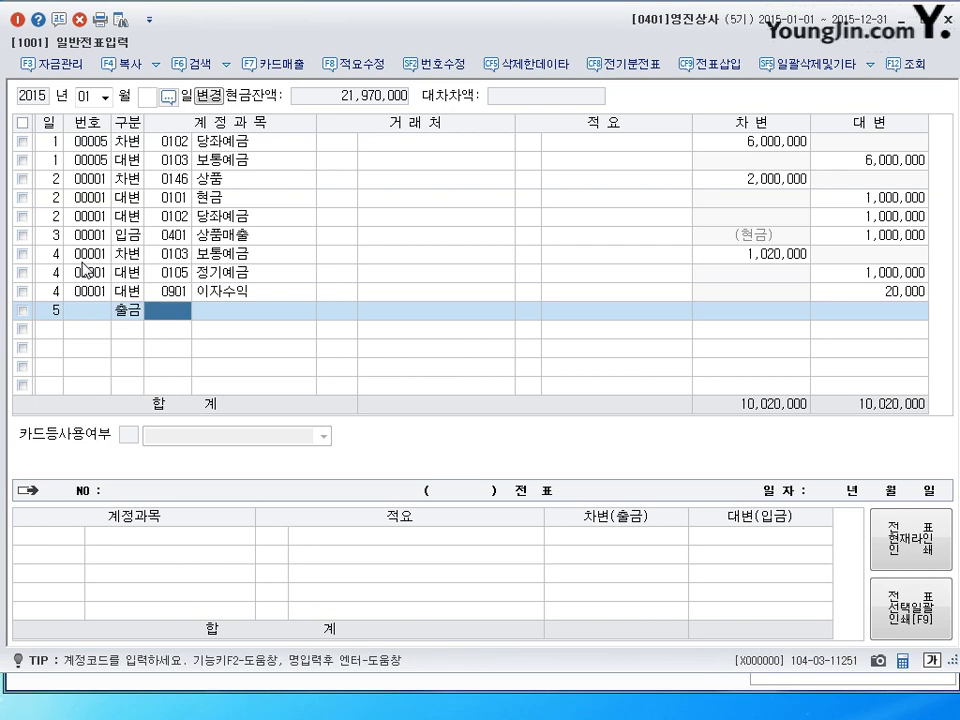
pyautogui.write('107')
pyautogui.press('Return')
pyautogui.press('Return')
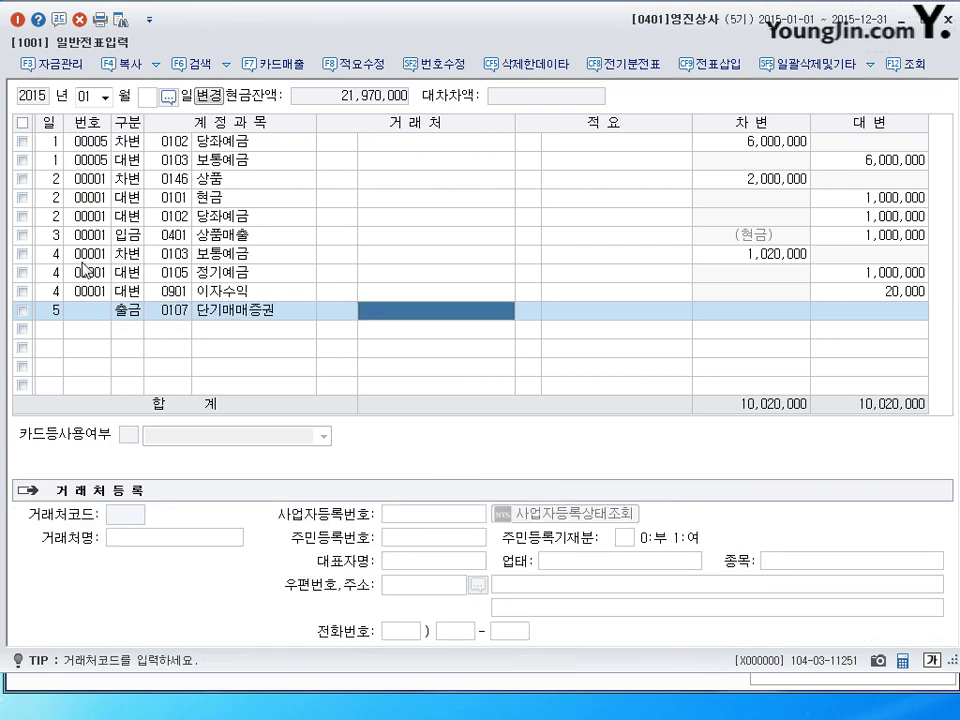
pyautogui.press('Return')
pyautogui.press('Return')
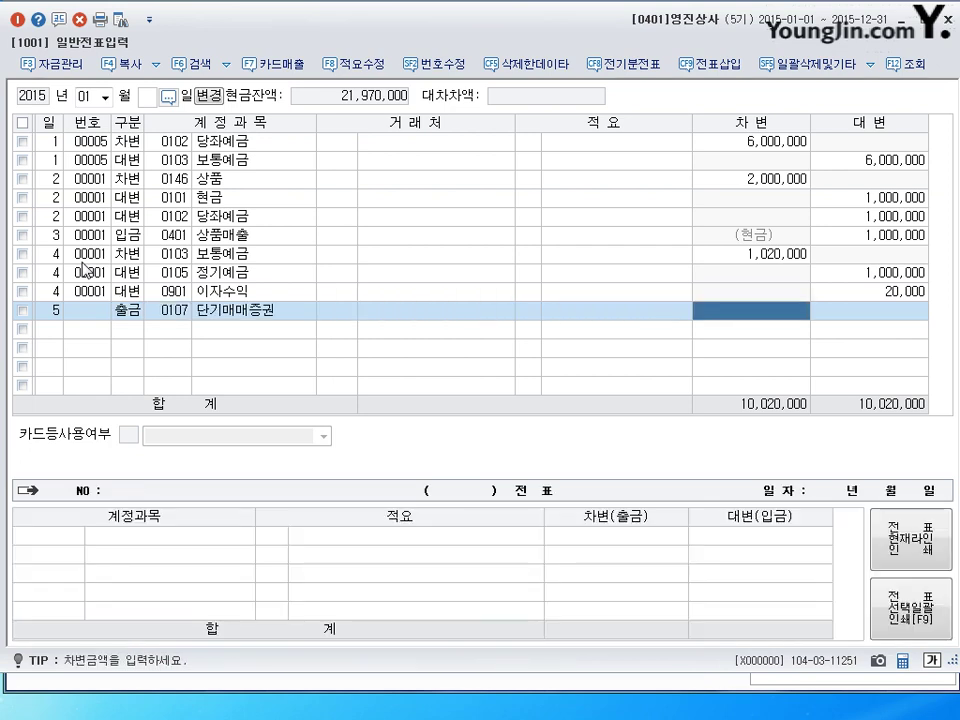
pyautogui.write('2000000')
pyautogui.press('Return')
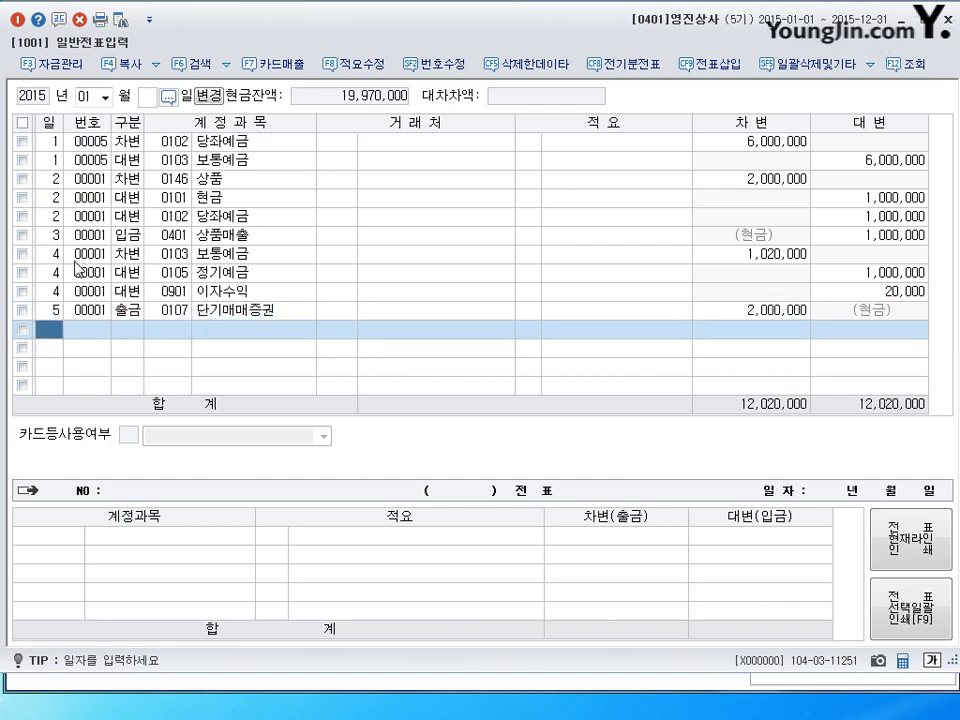
# Add a day-5 transfer debiting 0107 단기매매증권 2,000,000 and begin a 0101 현금 credit line.
pyautogui.write('5')
pyautogui.press('Return')
pyautogui.write('3')
pyautogui.press('Return')
pyautogui.write('10')
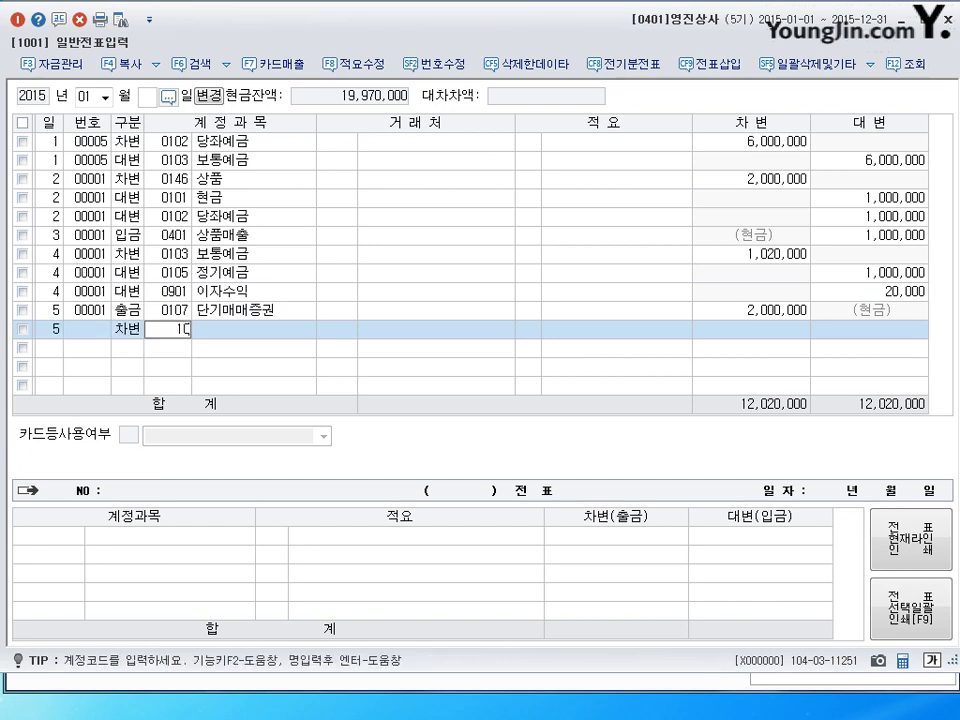
pyautogui.write('7')
pyautogui.press('Return')
pyautogui.press('Return')
pyautogui.press('Return')
pyautogui.write('2000000')
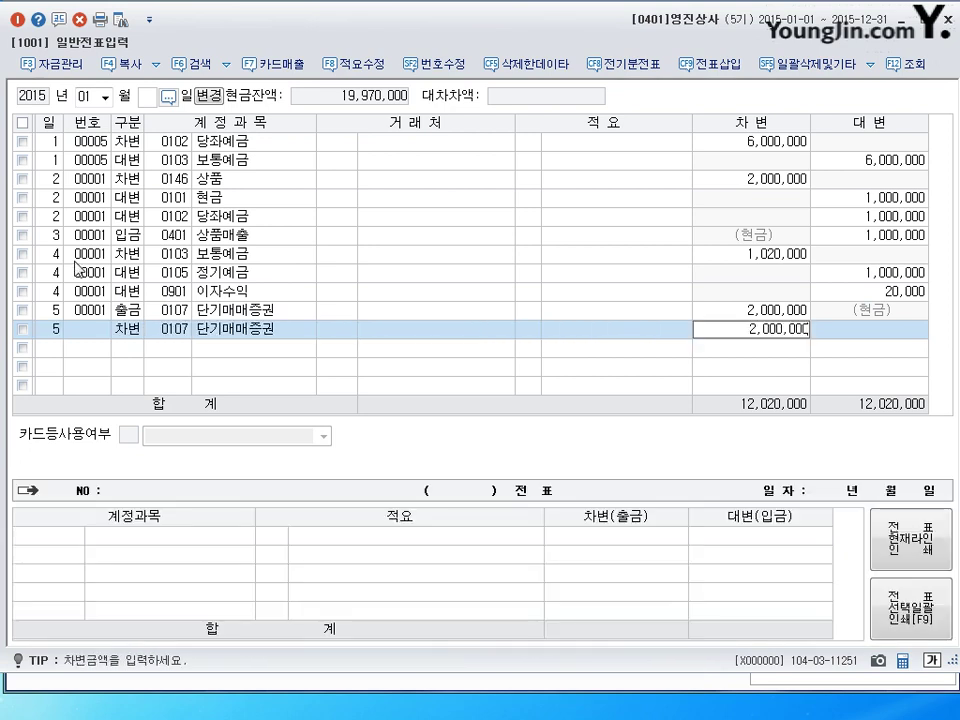
pyautogui.press('Return')
pyautogui.write('4')
pyautogui.press('Return')
pyautogui.write('101')
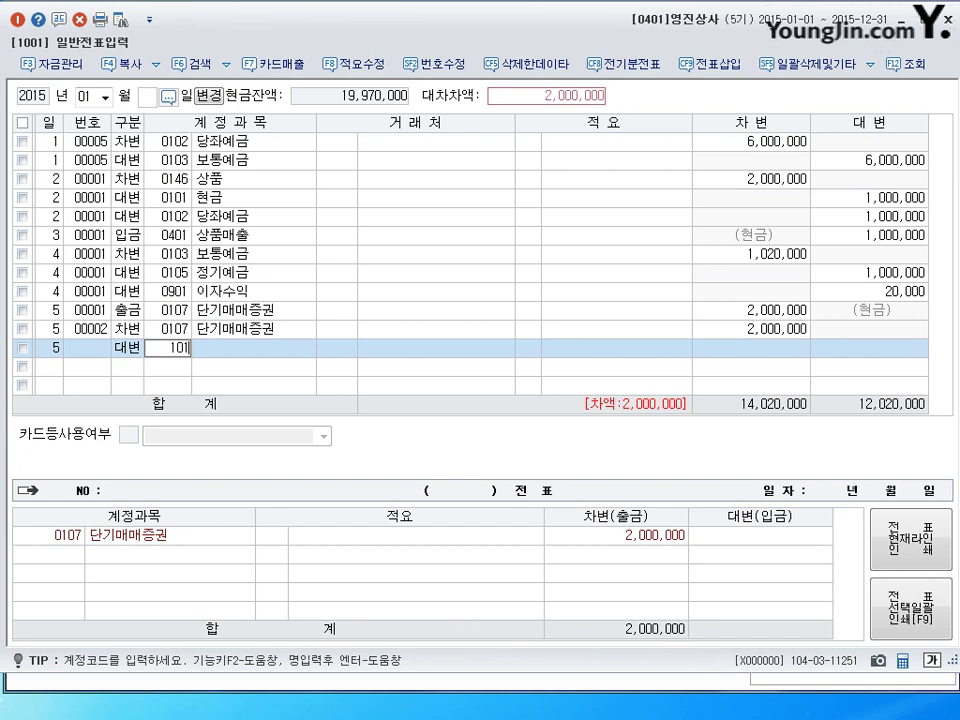
pyautogui.press('Return')
pyautogui.press('Return')
pyautogui.press('Return')
pyautogui.press('Return')
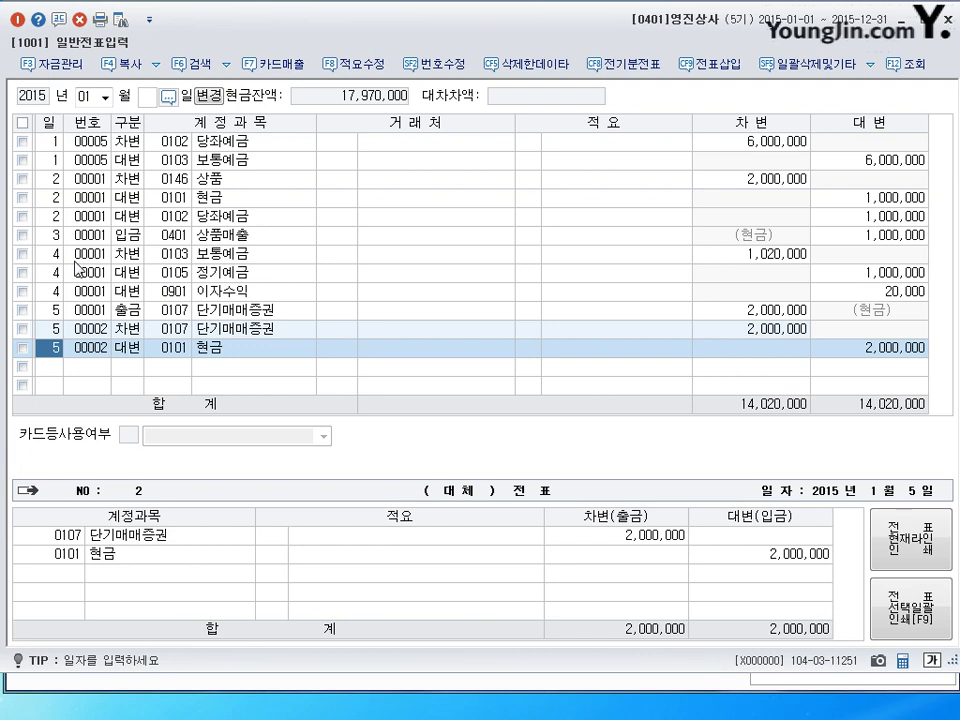
# Mark both lines of the duplicate 5/00002 voucher and delete them, confirming with 예(Y).
pyautogui.click(135, 368)
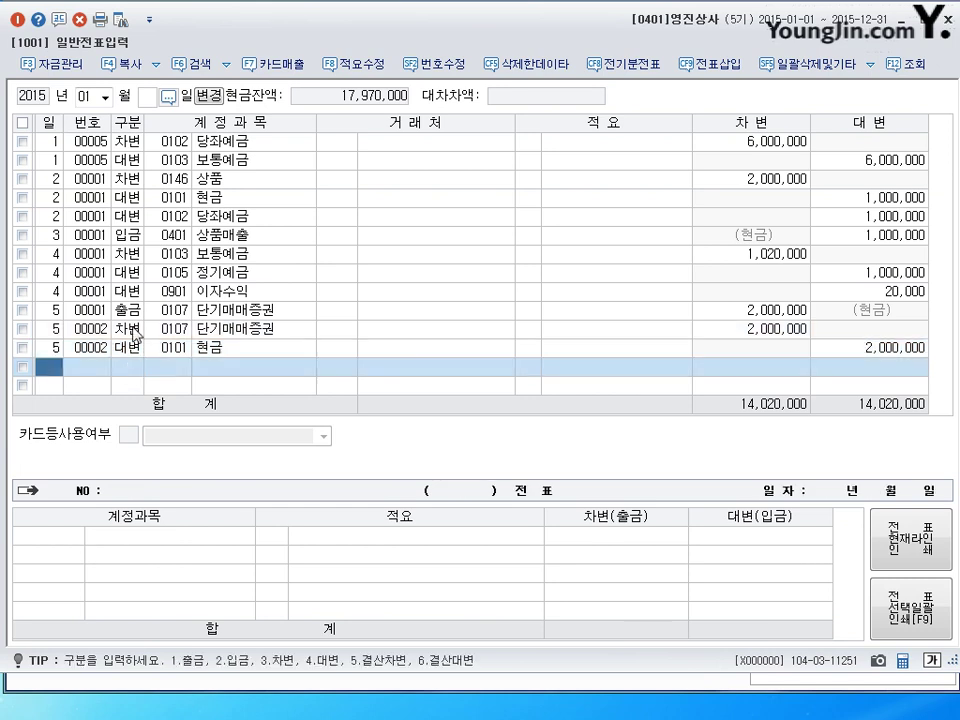
pyautogui.click(131, 333)
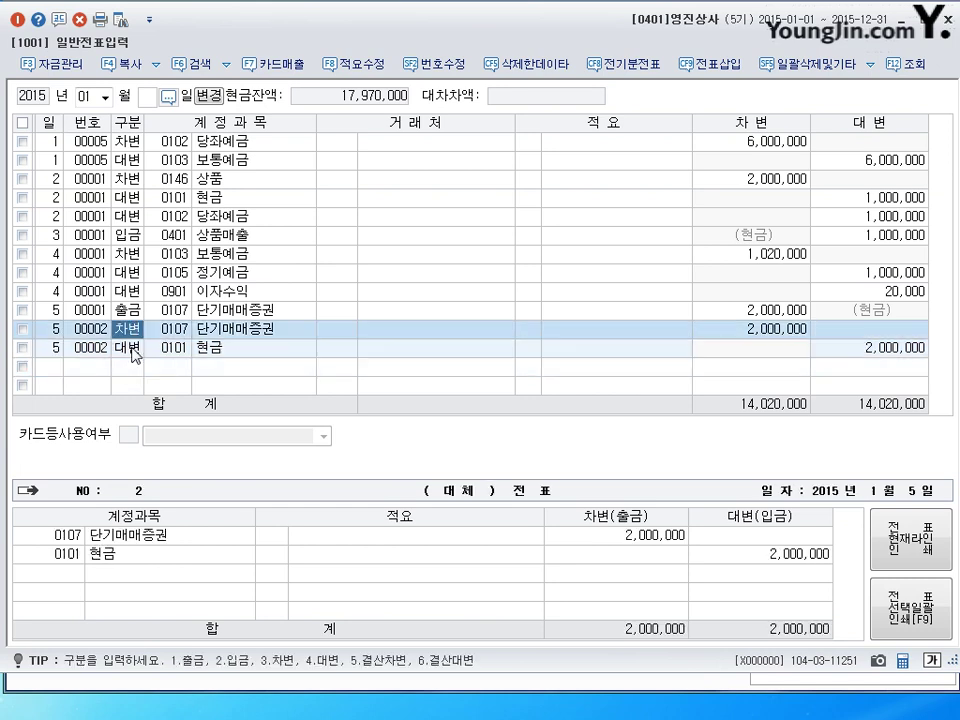
pyautogui.click(22, 330)
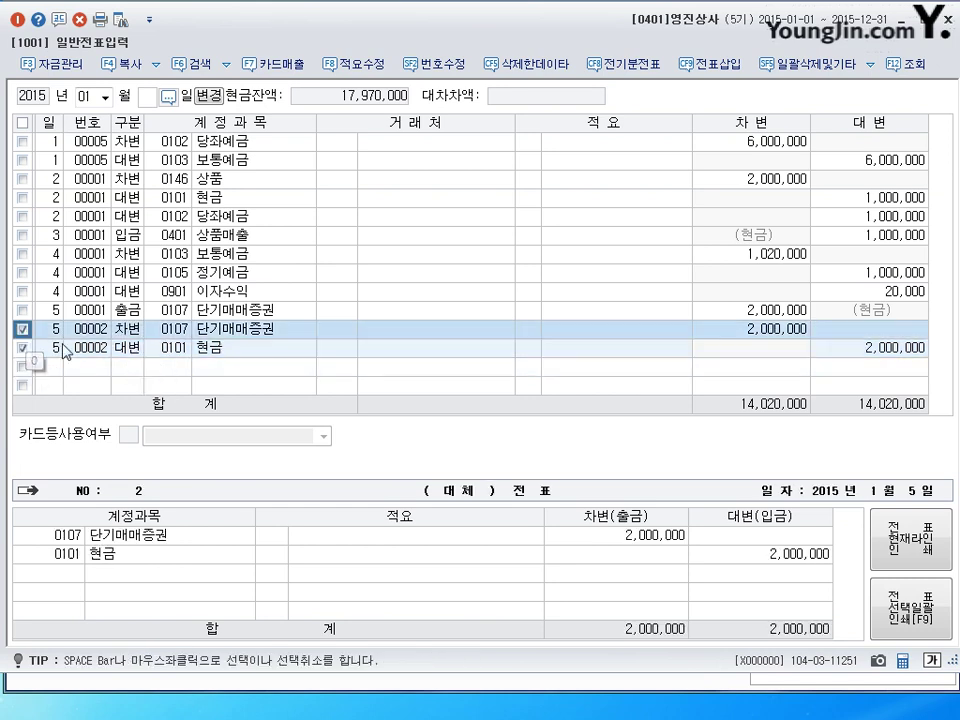
pyautogui.click(79, 19)
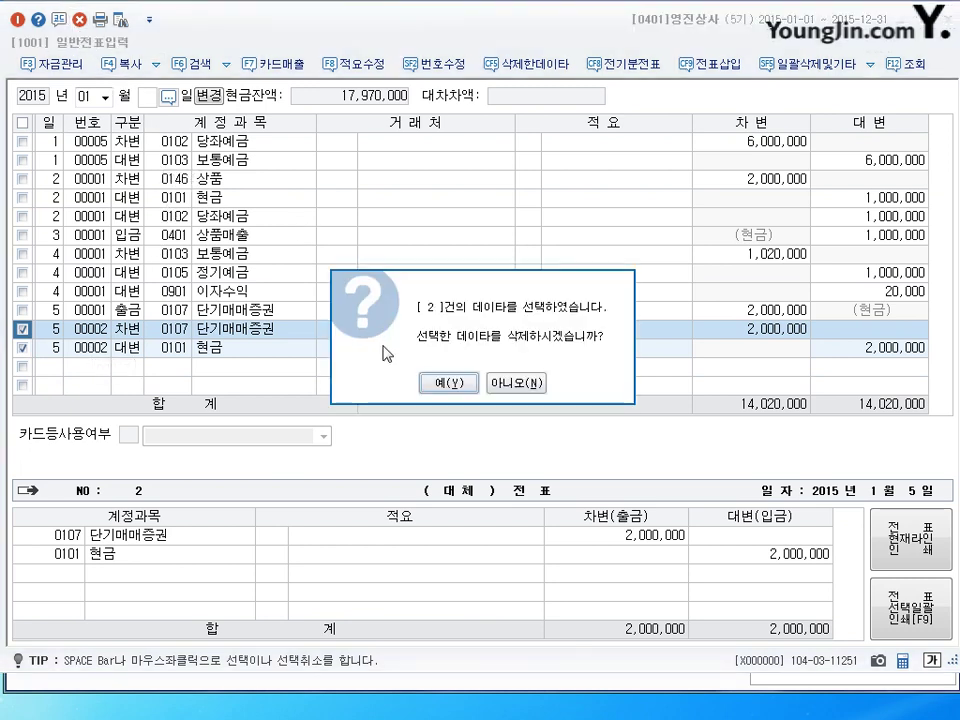
pyautogui.click(436, 386)
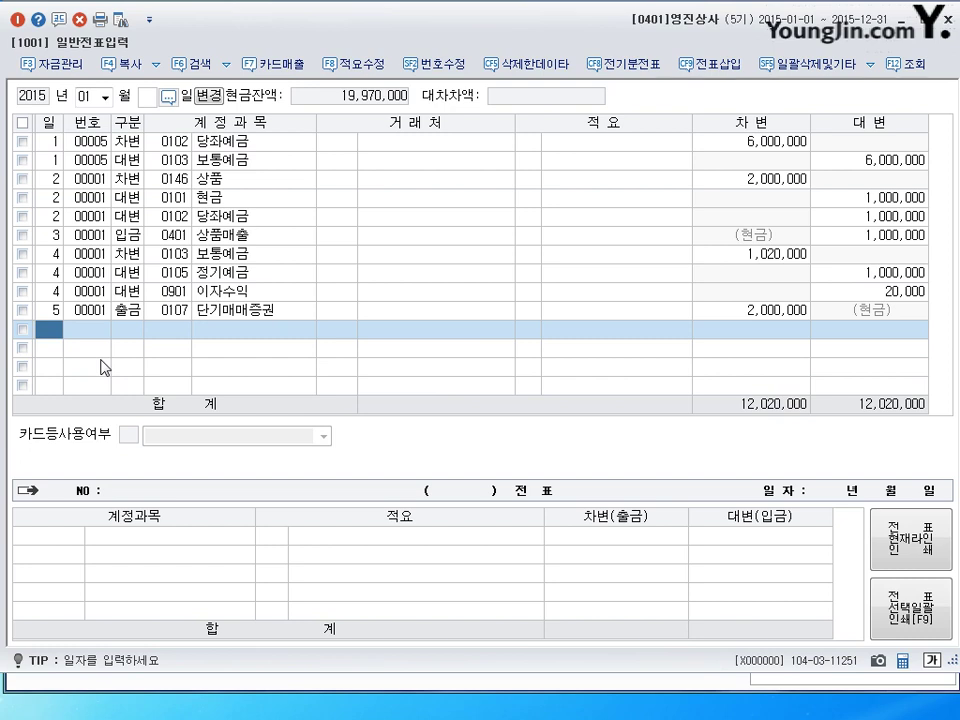
# Begin a new journal line dated the 6th in the blank row.
pyautogui.write('6')
pyautogui.press('Return')
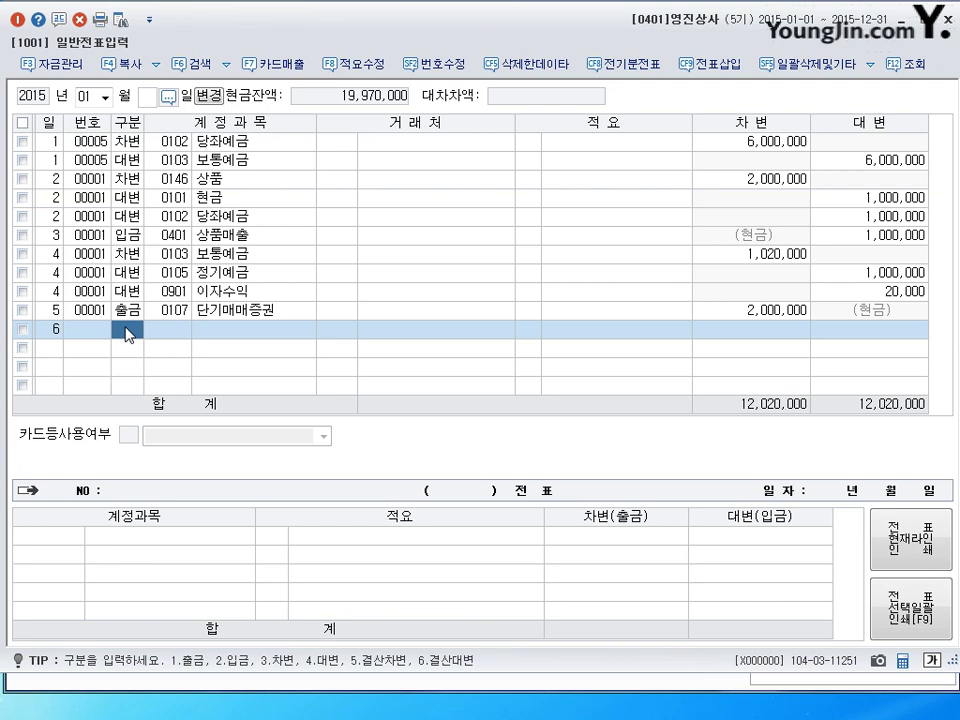
# Enter the day-6 debit line: 0103 보통예금 for 40,000.
pyautogui.write('3103')
pyautogui.press('Return')
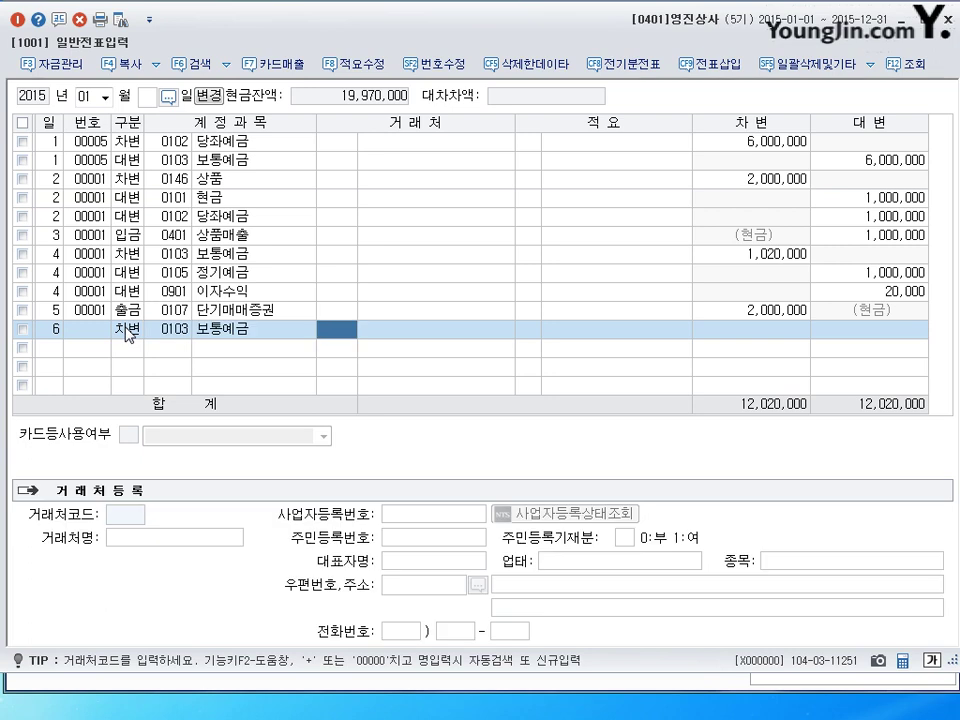
pyautogui.press('Return')
pyautogui.press('Return')
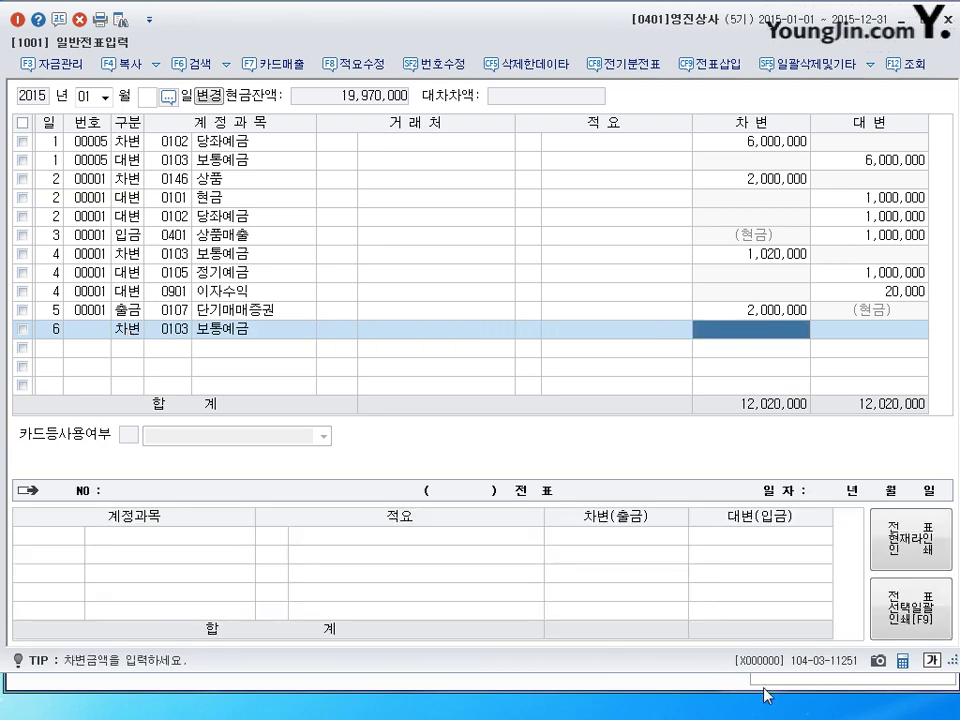
pyautogui.write('400000')
pyautogui.press('Return')
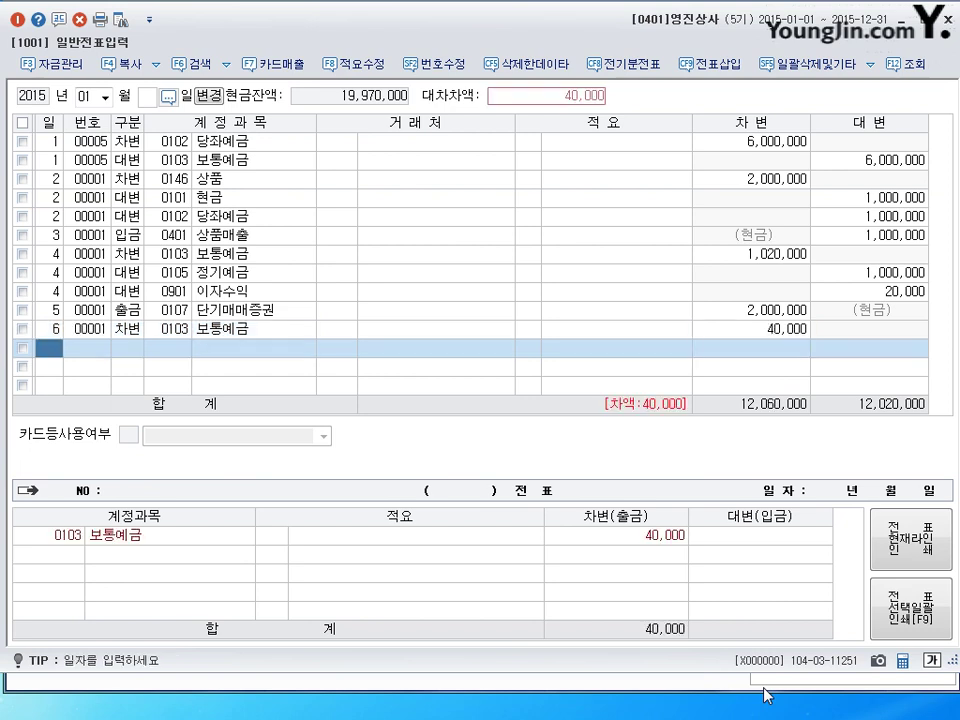
# Add the day-6 credit line 0903 배당금수익 40,000 and review the finished voucher.
pyautogui.write('6')
pyautogui.press('Return')
pyautogui.write('4')
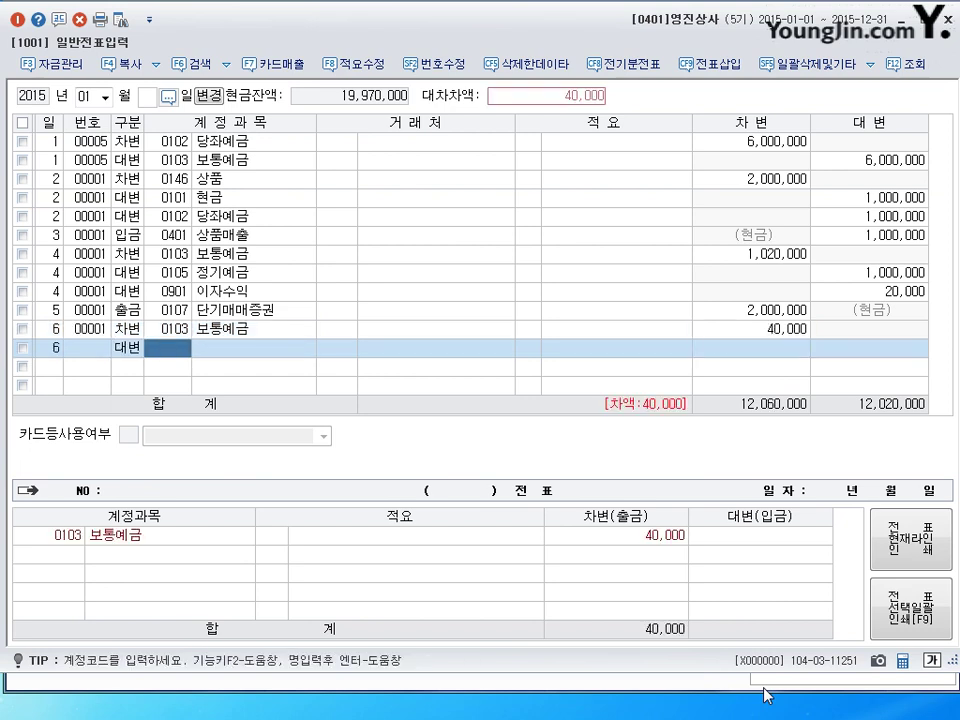
pyautogui.write('0903')
pyautogui.press('Return')
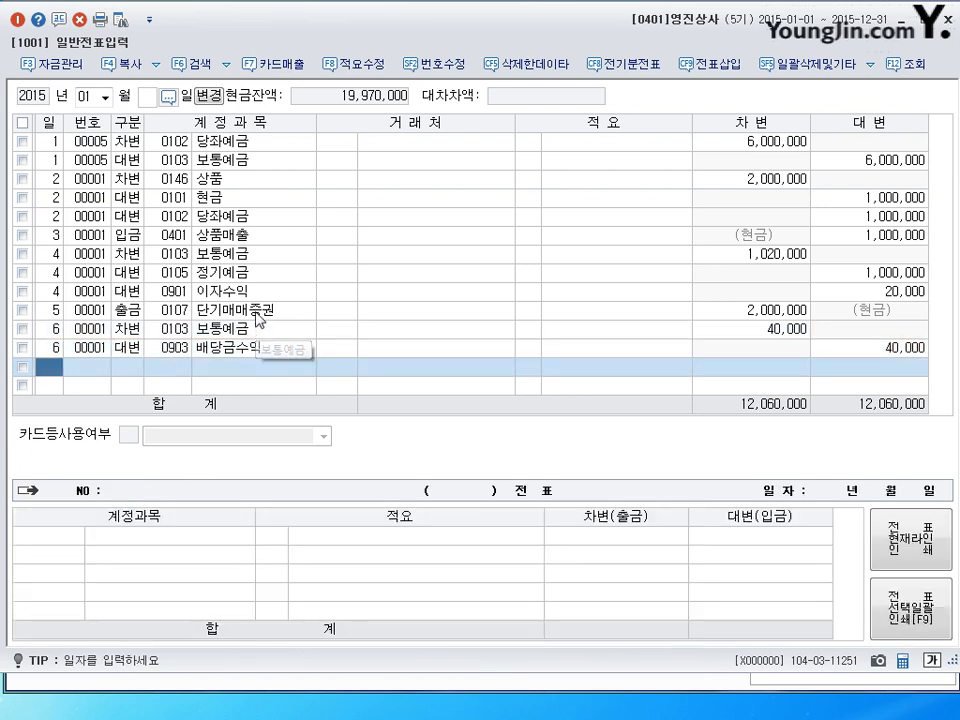
pyautogui.click(258, 318)
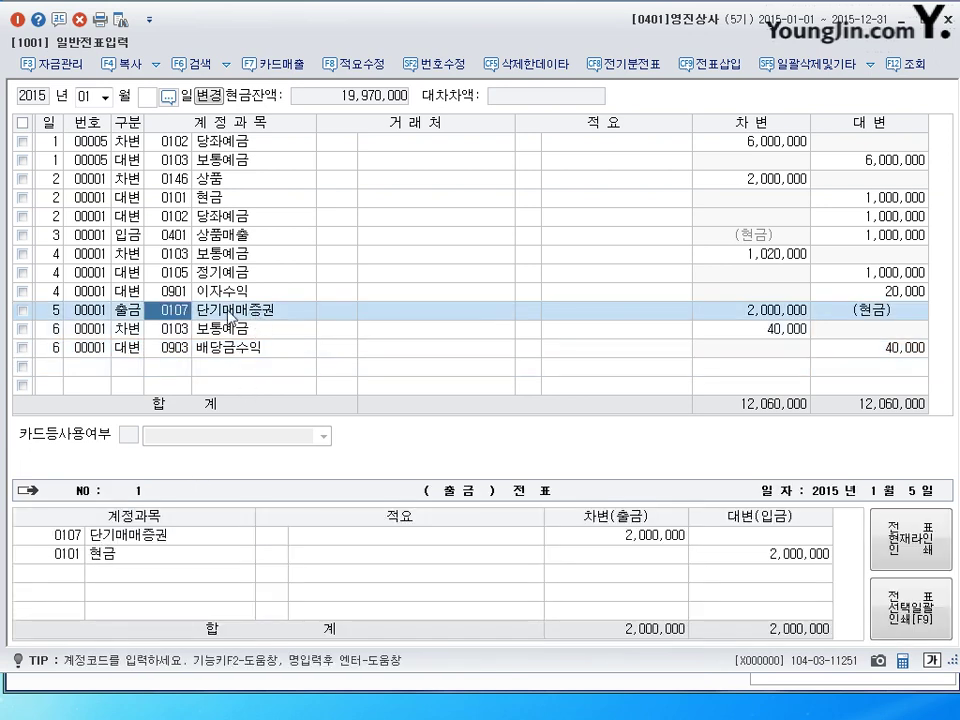
pyautogui.click(212, 334)
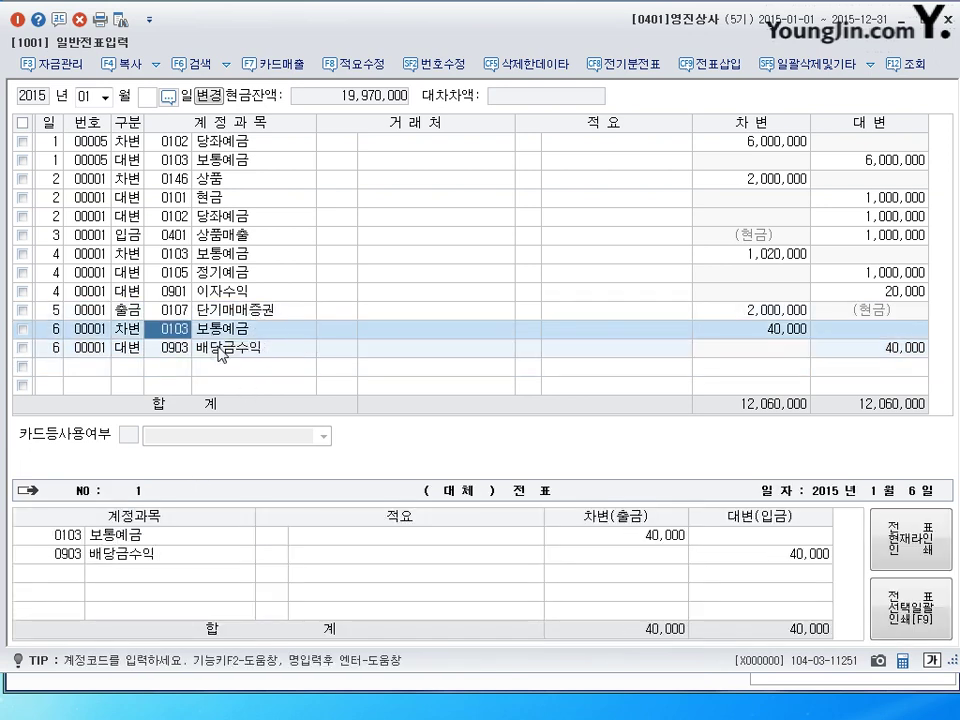
pyautogui.click(218, 350)
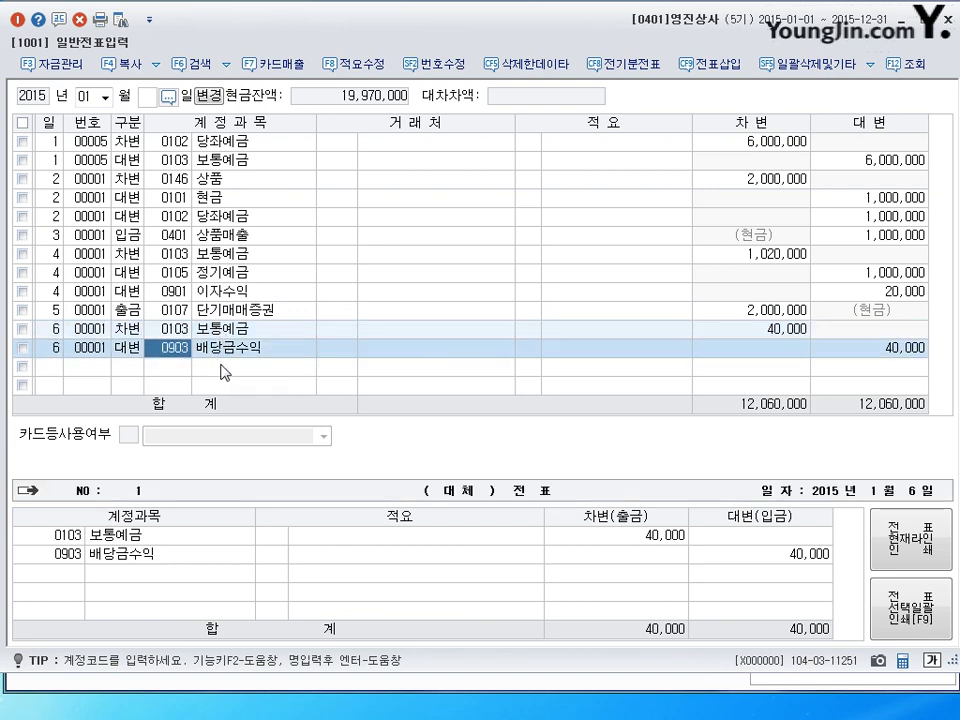
pyautogui.click(226, 369)
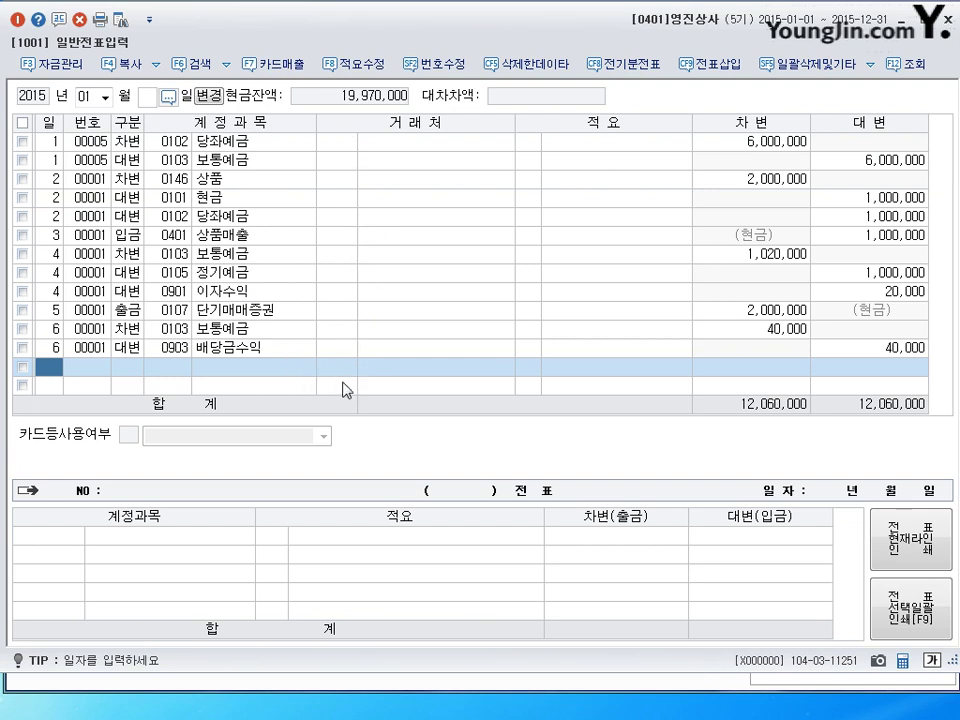
# Begin a new journal line dated the 7th in the blank row.
pyautogui.write('7')
pyautogui.press('Return')
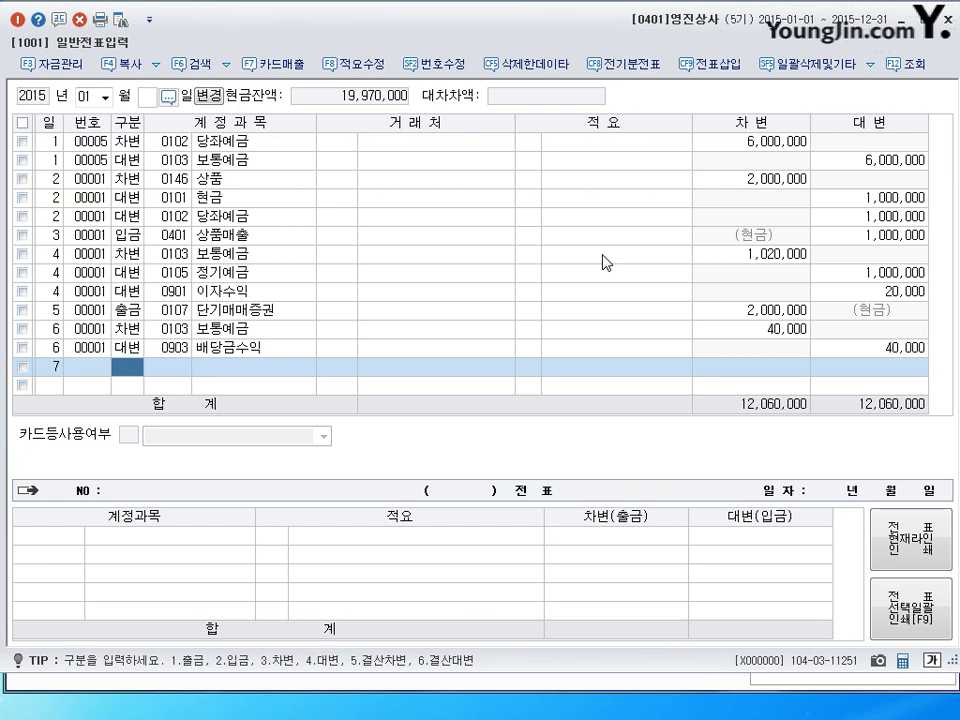
# Enter the day-7 debit line: 구분 3, account 103 보통예금, 50,000.
pyautogui.write('3')
pyautogui.press('Return')
pyautogui.write('103')
pyautogui.press('Return')
pyautogui.press('Return')
pyautogui.press('Return')
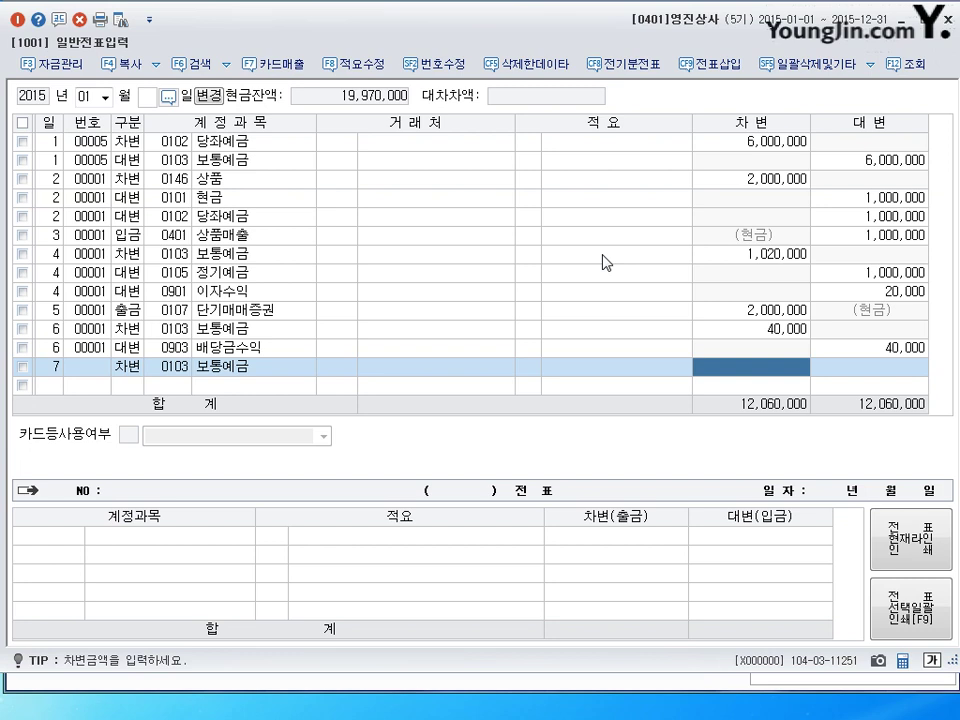
pyautogui.write('50000')
pyautogui.press('Return')
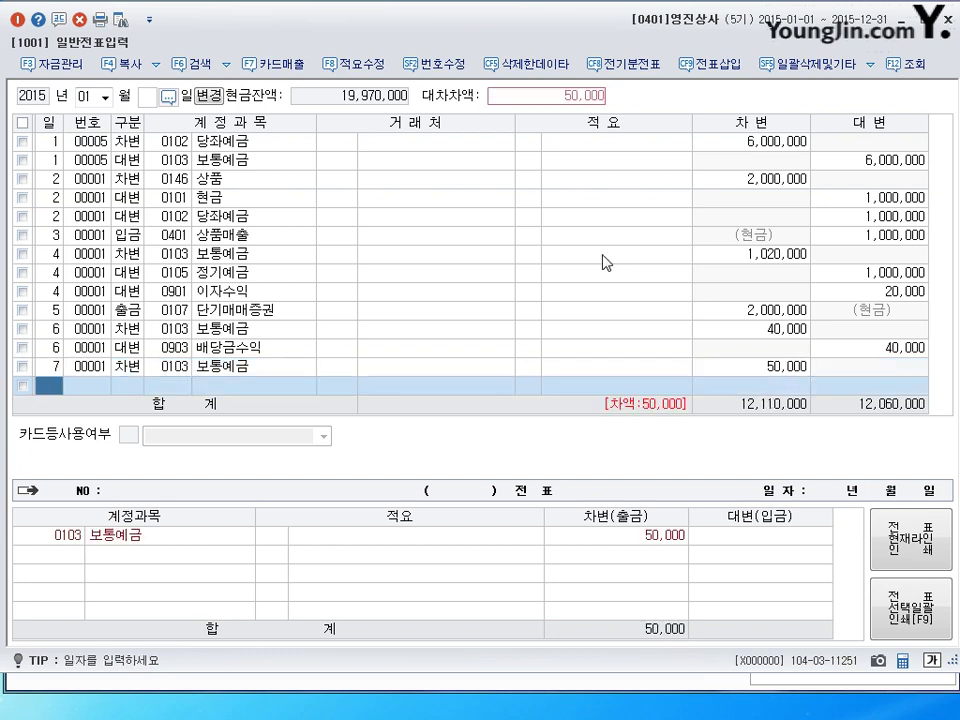
pyautogui.click(770, 366)
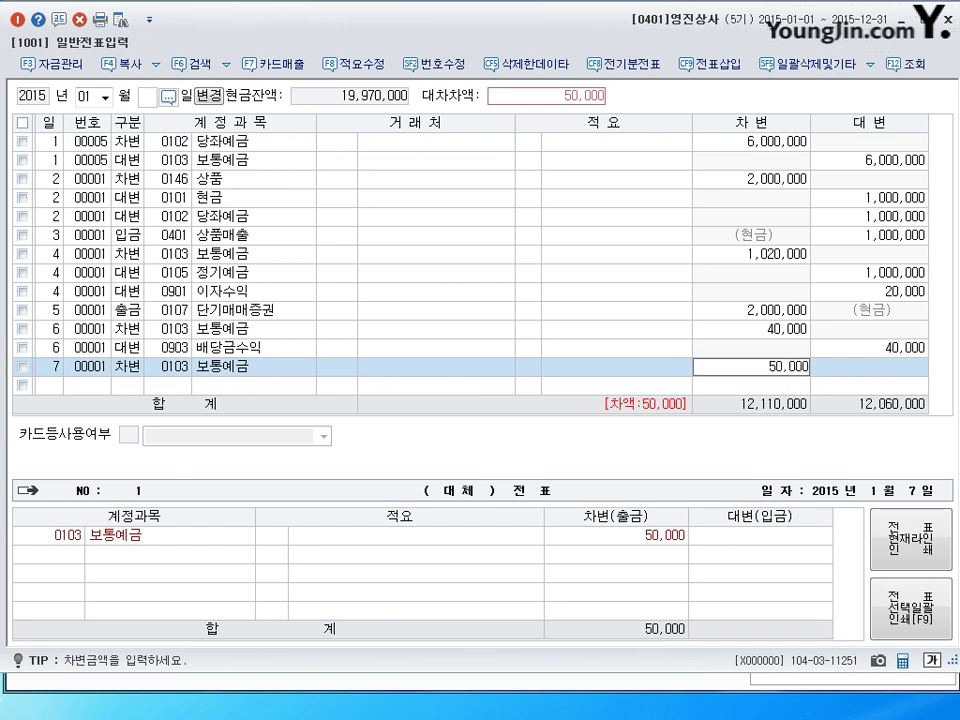
pyautogui.press('Return')
# Add the day-7 credit line: 구분 4, account 901 이자수익, 50,000.
pyautogui.write('7')
pyautogui.press('Return')
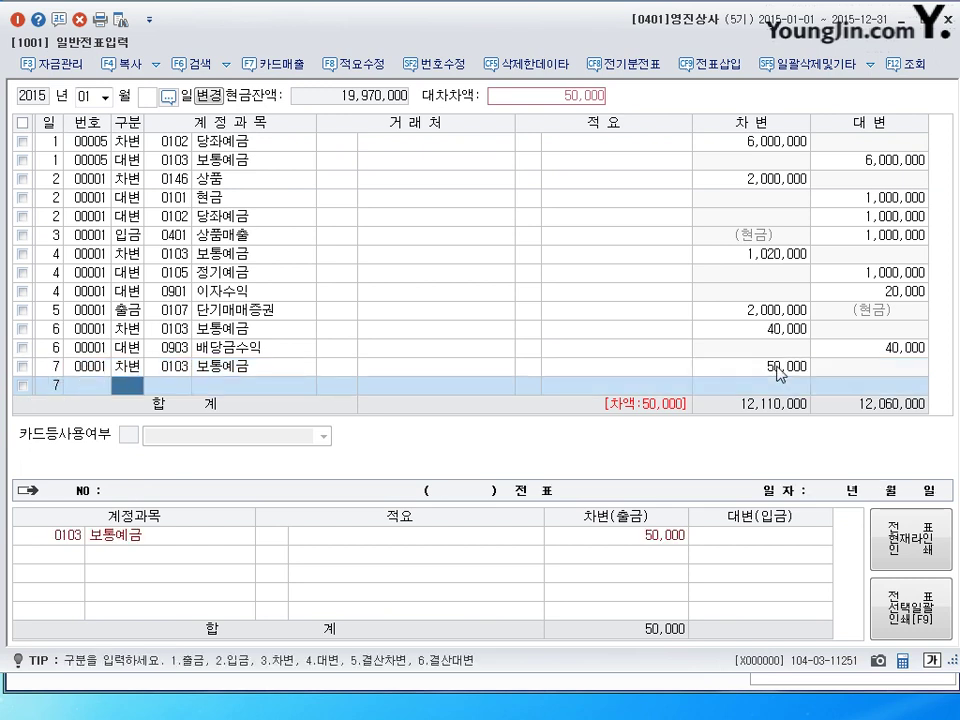
pyautogui.write('4')
pyautogui.press('Return')
pyautogui.write('901')
pyautogui.press('Return')
pyautogui.press('Return')
pyautogui.press('Return')
pyautogui.press('Return')
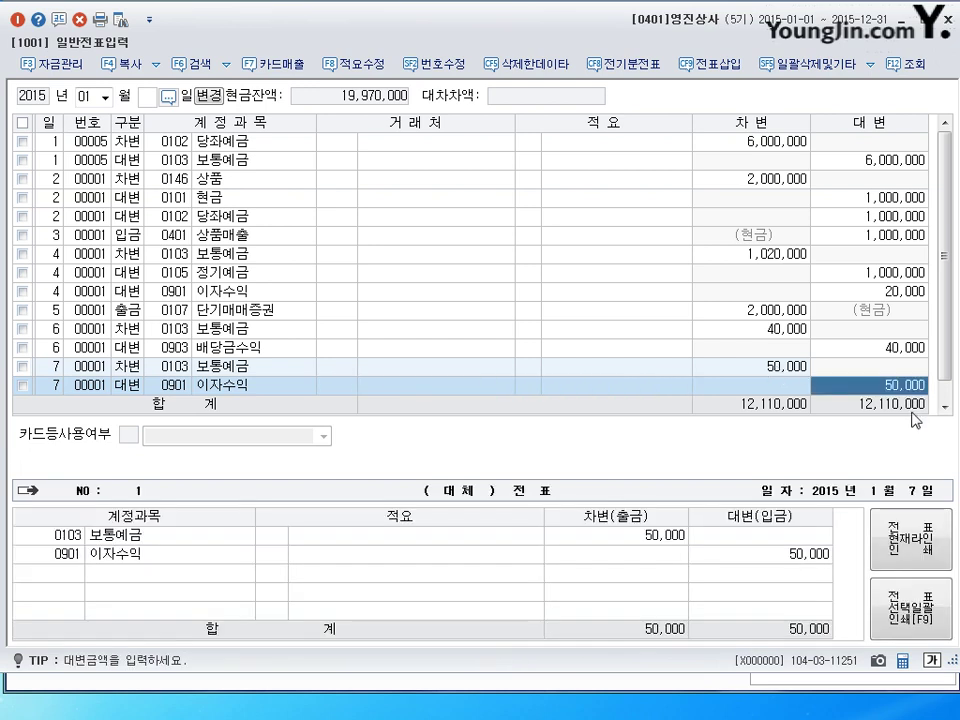
pyautogui.press('Return')
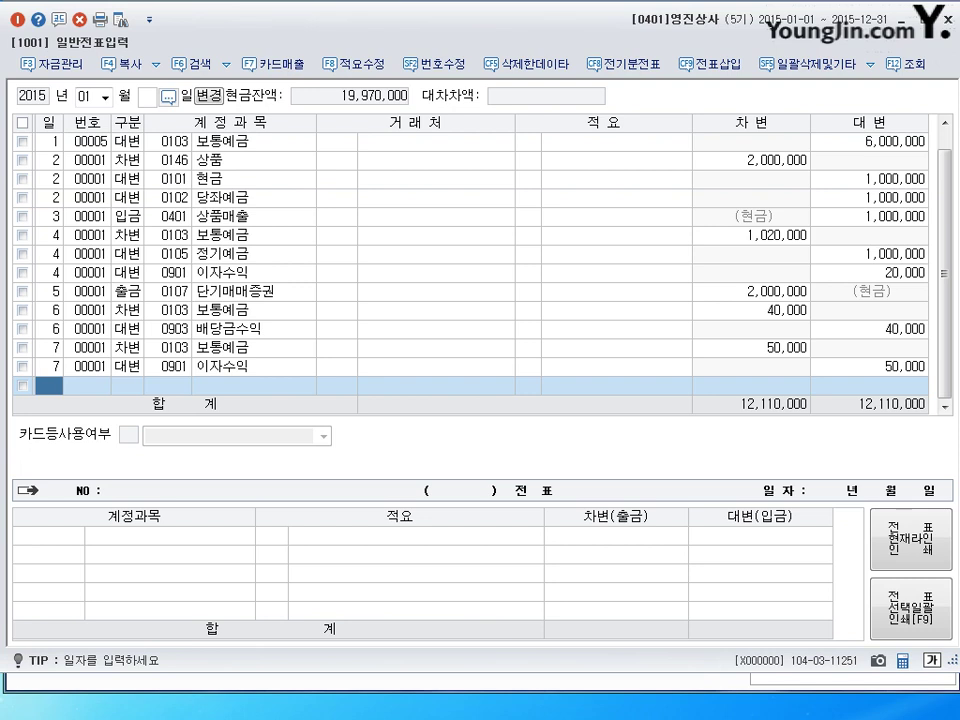
# Set the working month to 12 and day to 31, opening the first December line.
pyautogui.click(82, 95)
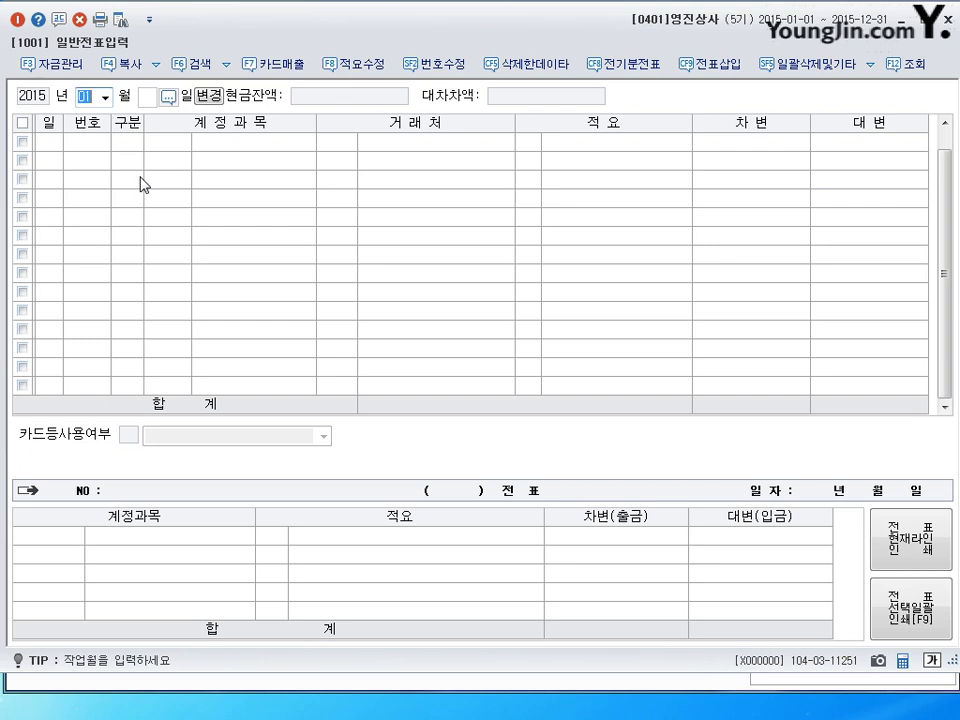
pyautogui.write('12')
pyautogui.press('Return')
pyautogui.write('31')
pyautogui.press('Return')
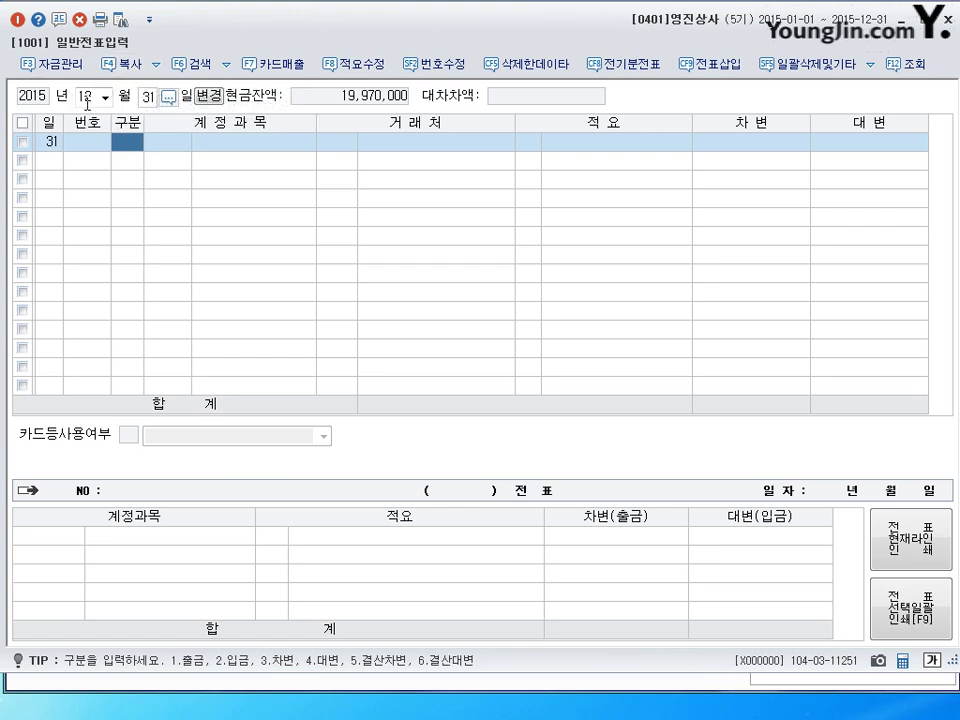
pyautogui.hotkey('shift', 'Tab')
pyautogui.hotkey('shift', 'Tab')
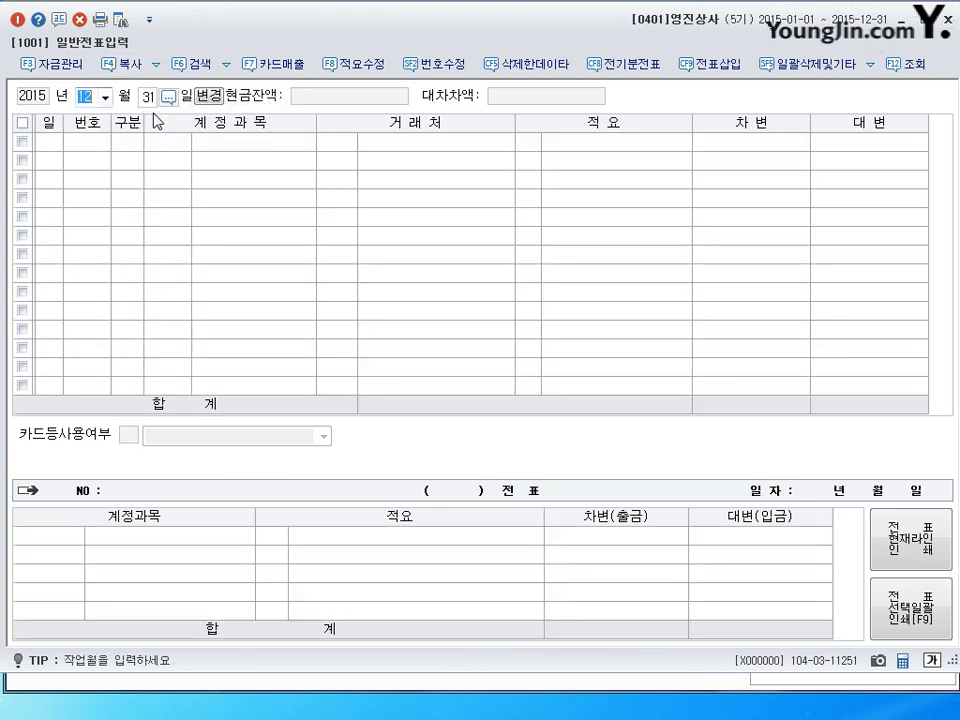
pyautogui.press('Return')
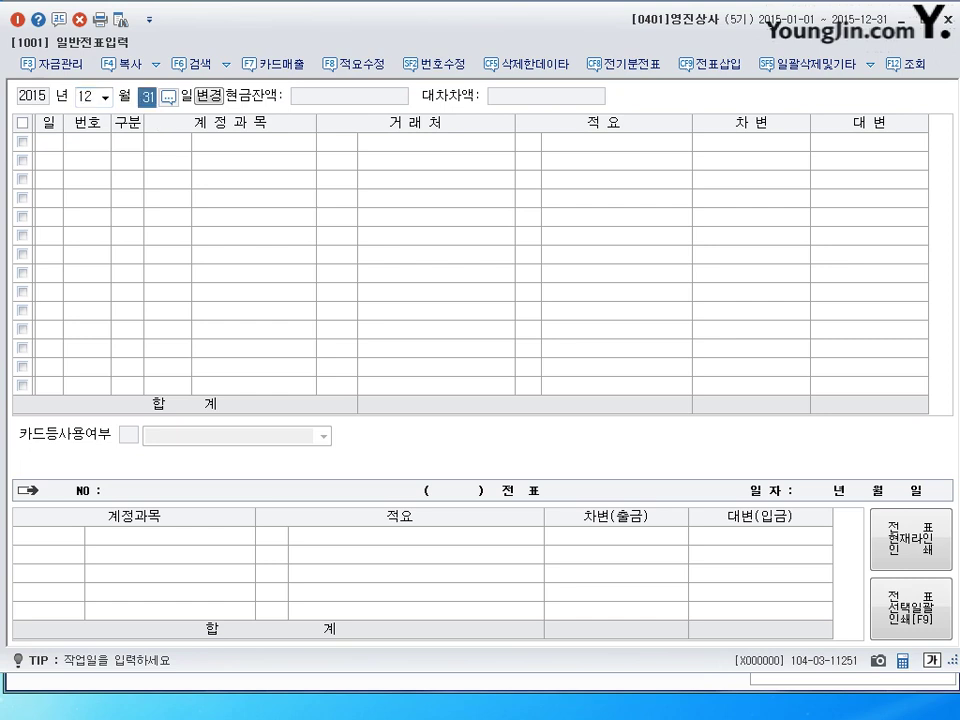
pyautogui.press('Return')
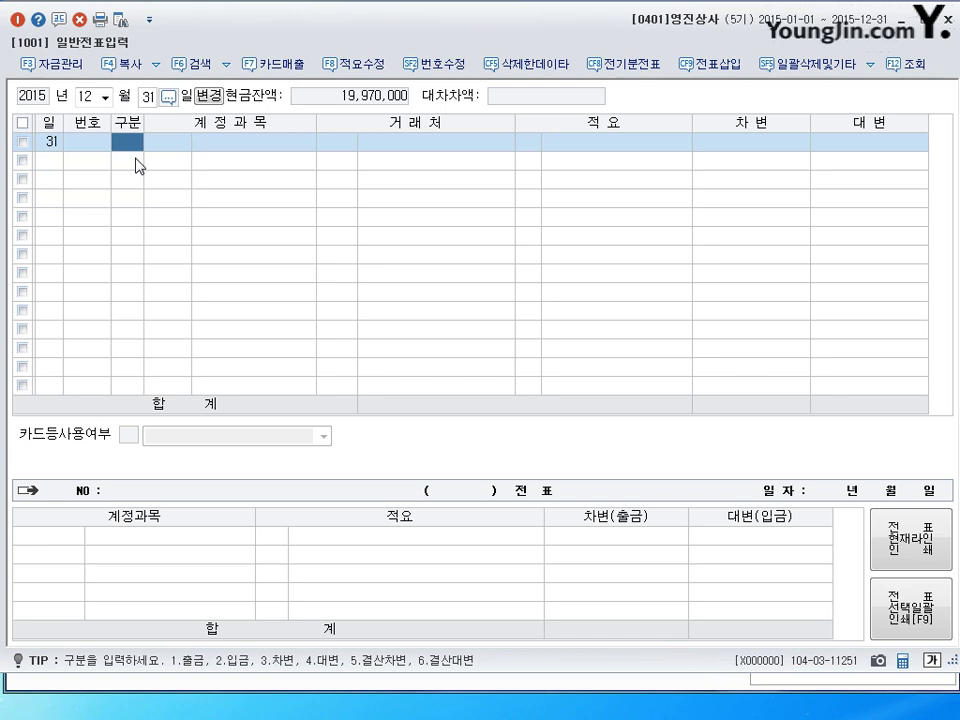
# Enter the December 31 debit line: account 107 단기매매증권, 1,000,000.
pyautogui.press('3')
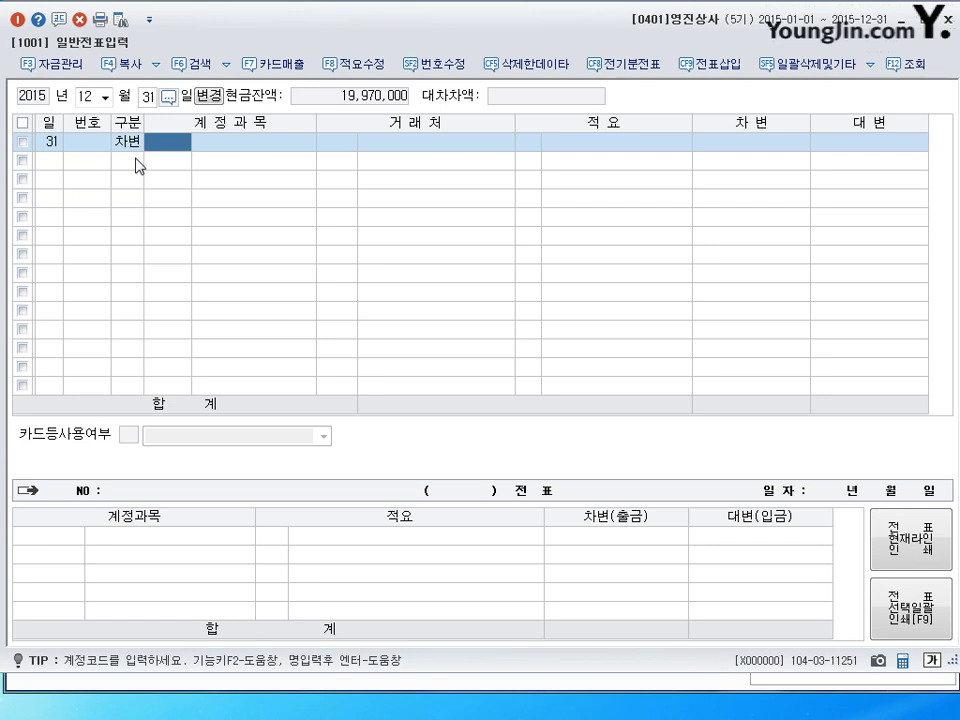
pyautogui.write('107')
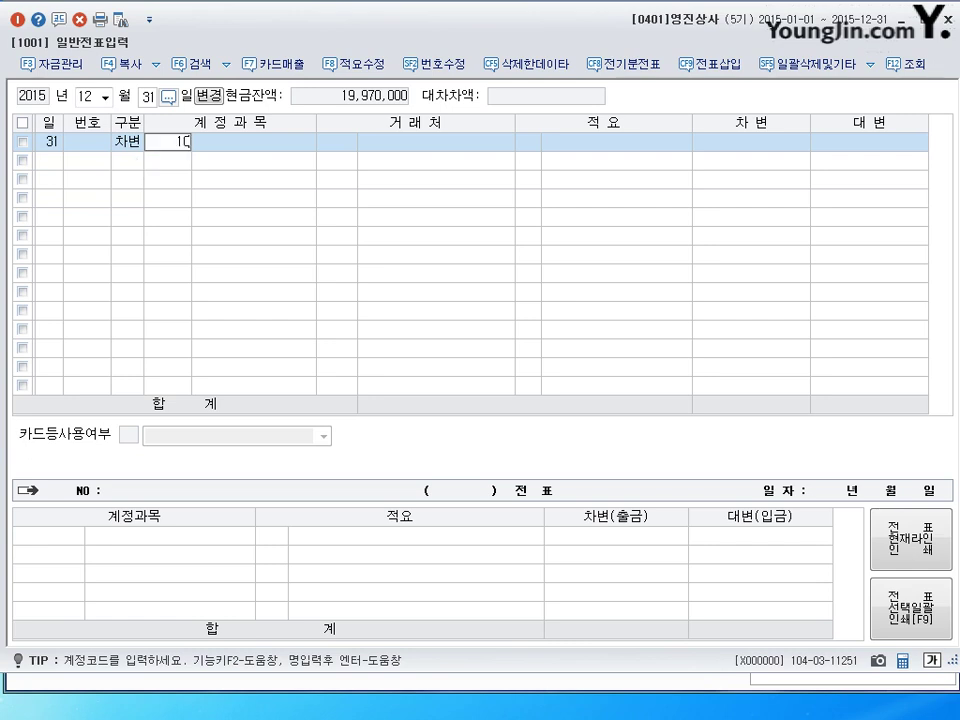
pyautogui.press('Return')
pyautogui.press('Return')
pyautogui.press('Return')
pyautogui.write('1000000')
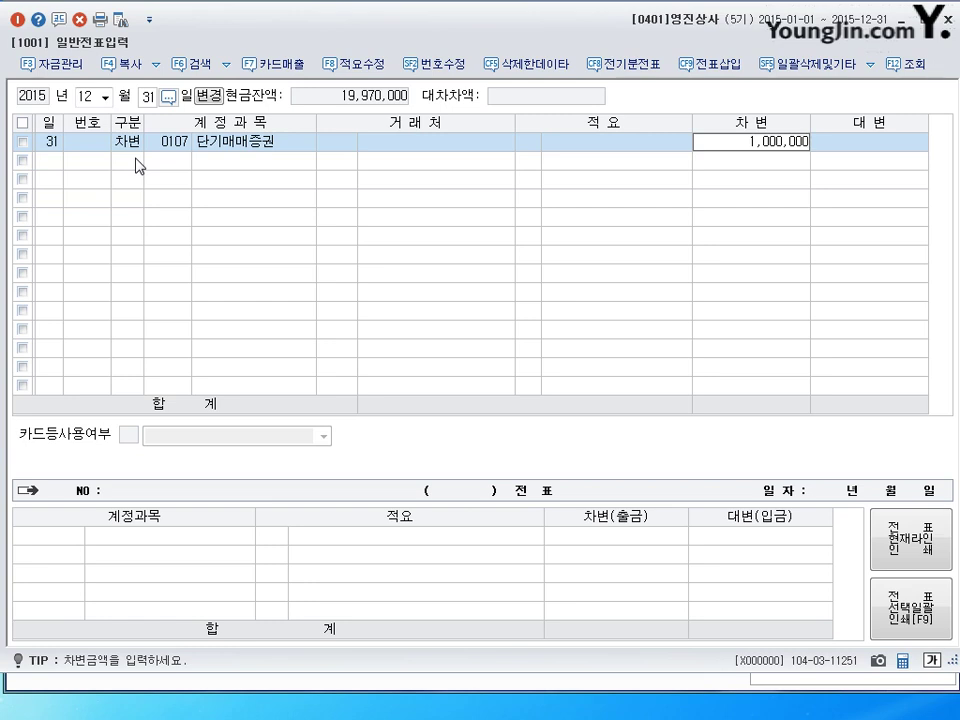
pyautogui.press('Return')
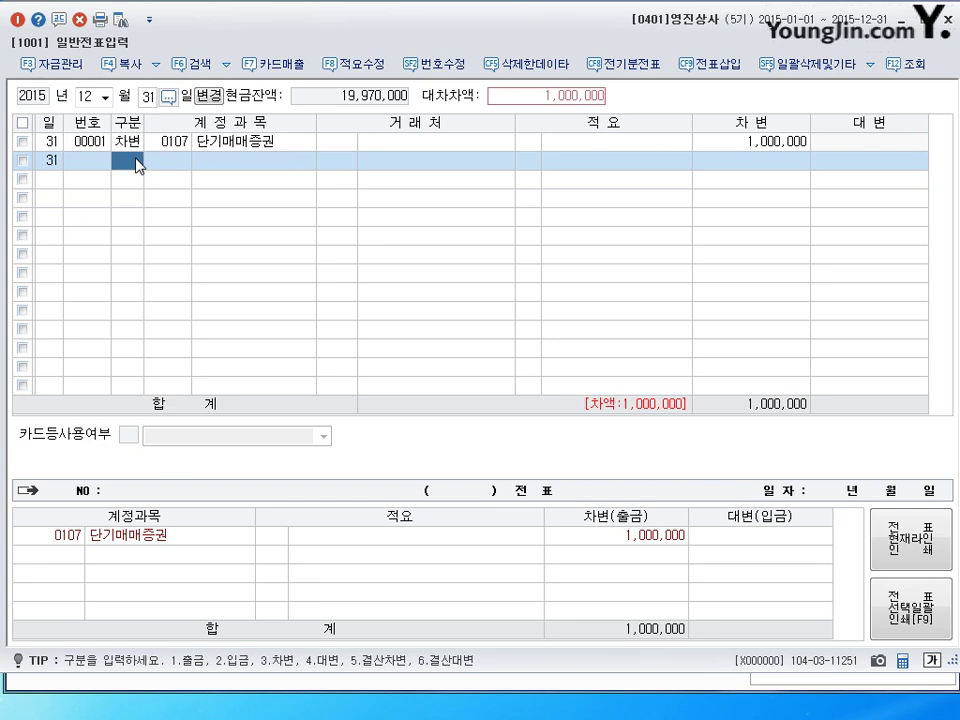
# Add the credit line with account 0905, widen the account column, then exit to the month.
pyautogui.write('4')
pyautogui.press('Return')
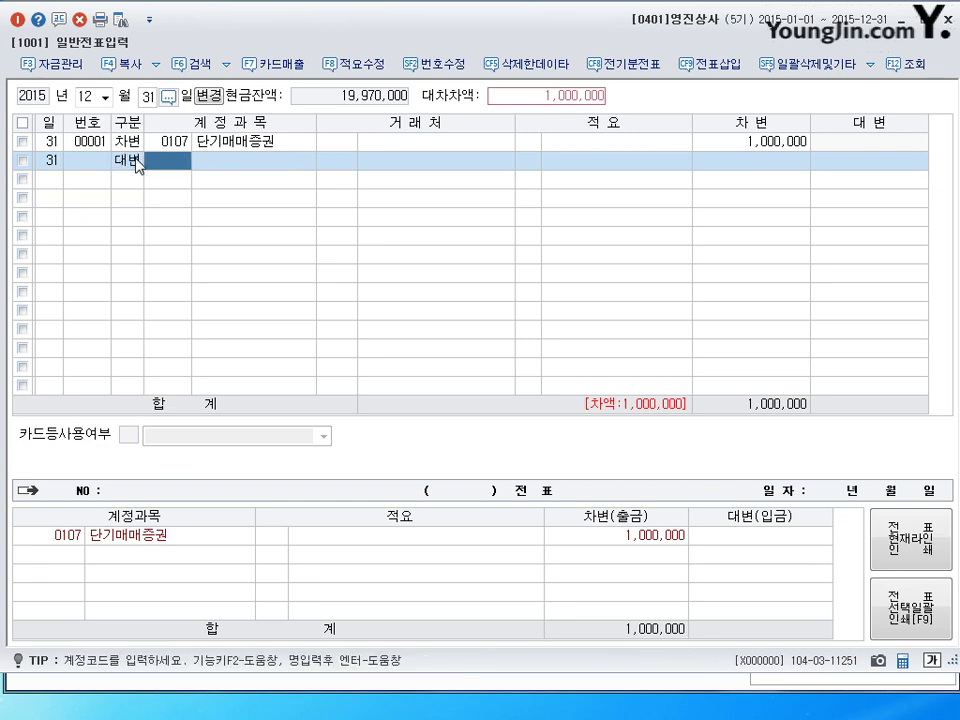
pyautogui.write('0905')
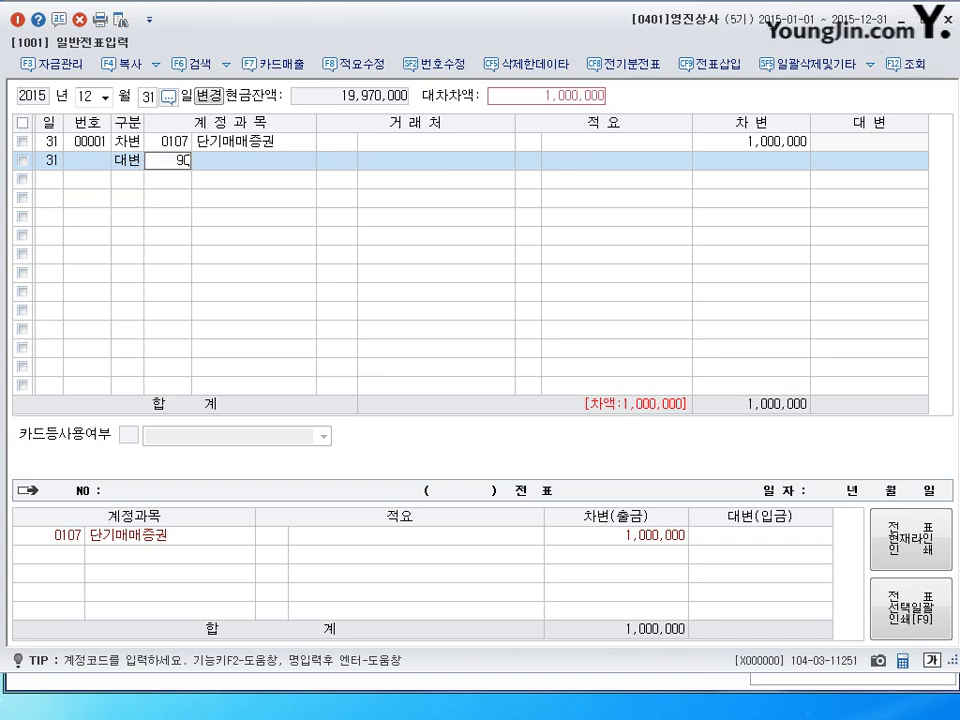
pyautogui.press('Return')
pyautogui.press('Return')
pyautogui.press('Return')
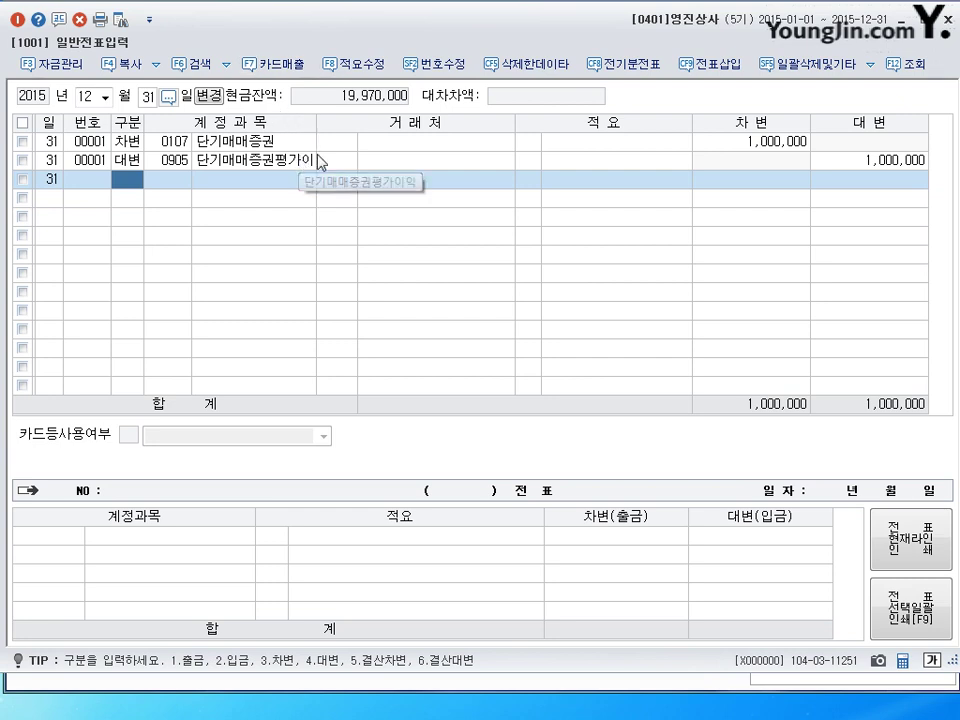
pyautogui.moveTo(317, 128); pyautogui.dragTo(329, 128)
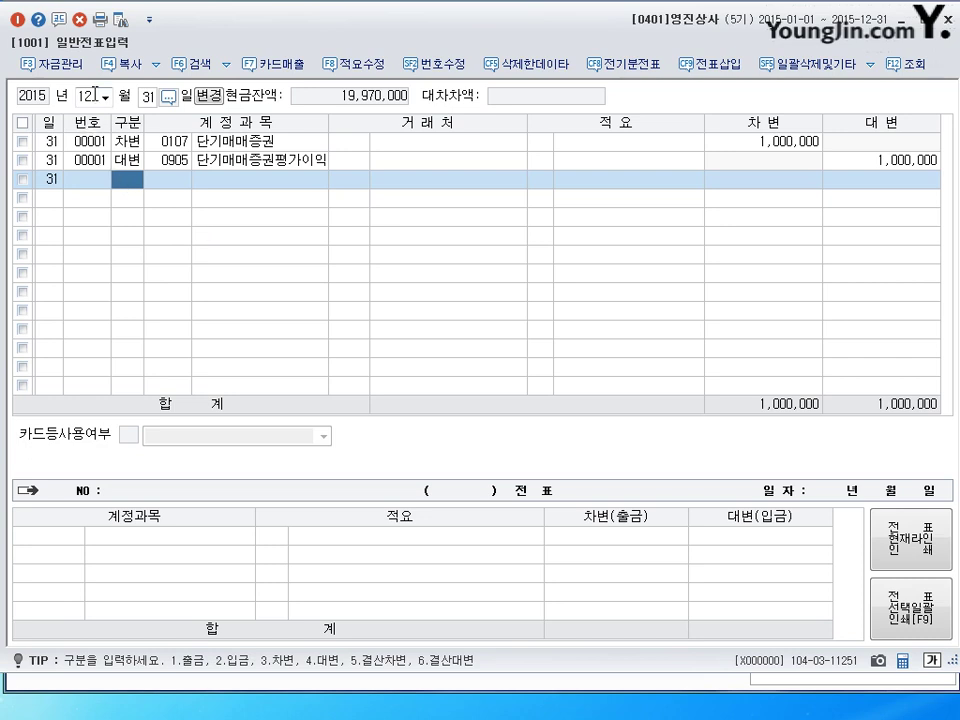
pyautogui.press('Escape')
# Set the month to 1 and clear the day field to list every January entry.
pyautogui.write('1')
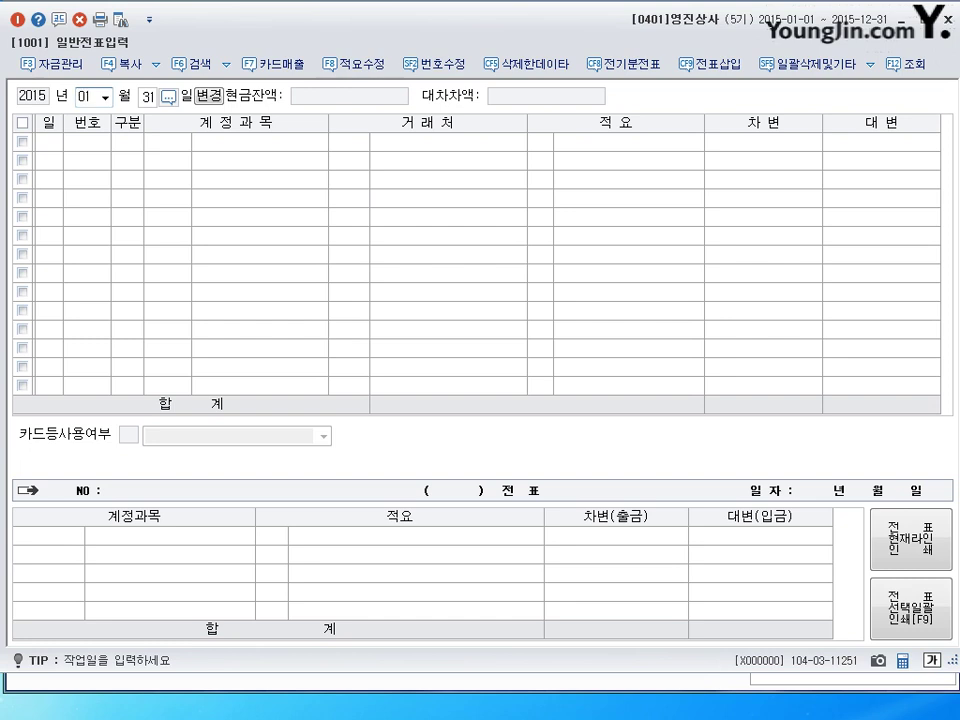
pyautogui.press('Return')
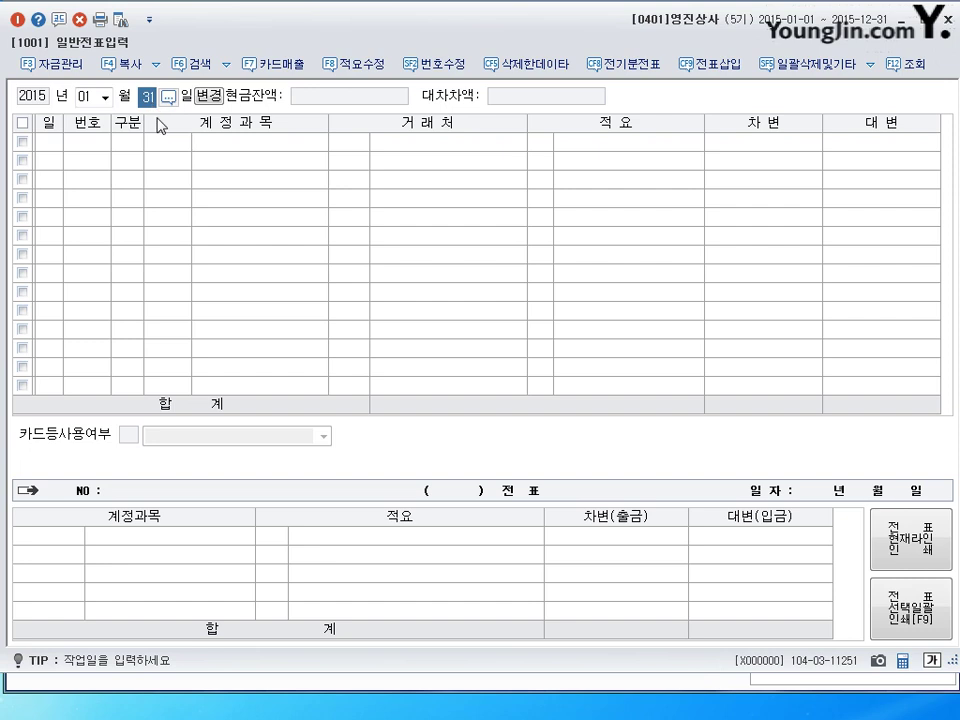
pyautogui.write('3')
pyautogui.press('Return')
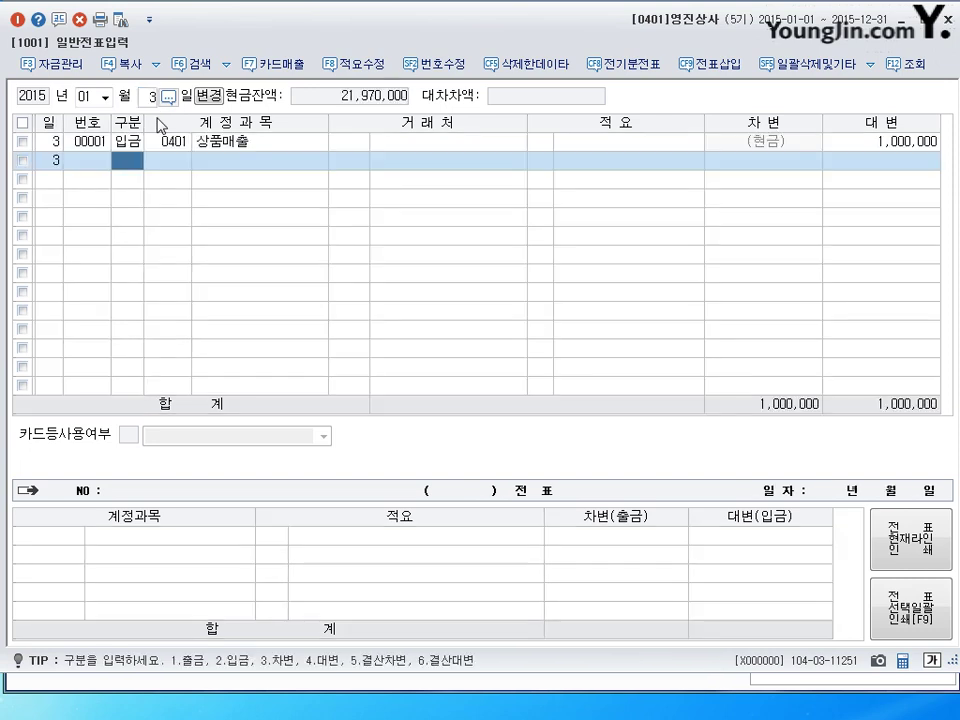
pyautogui.click(152, 97)
pyautogui.press('BackSpace')
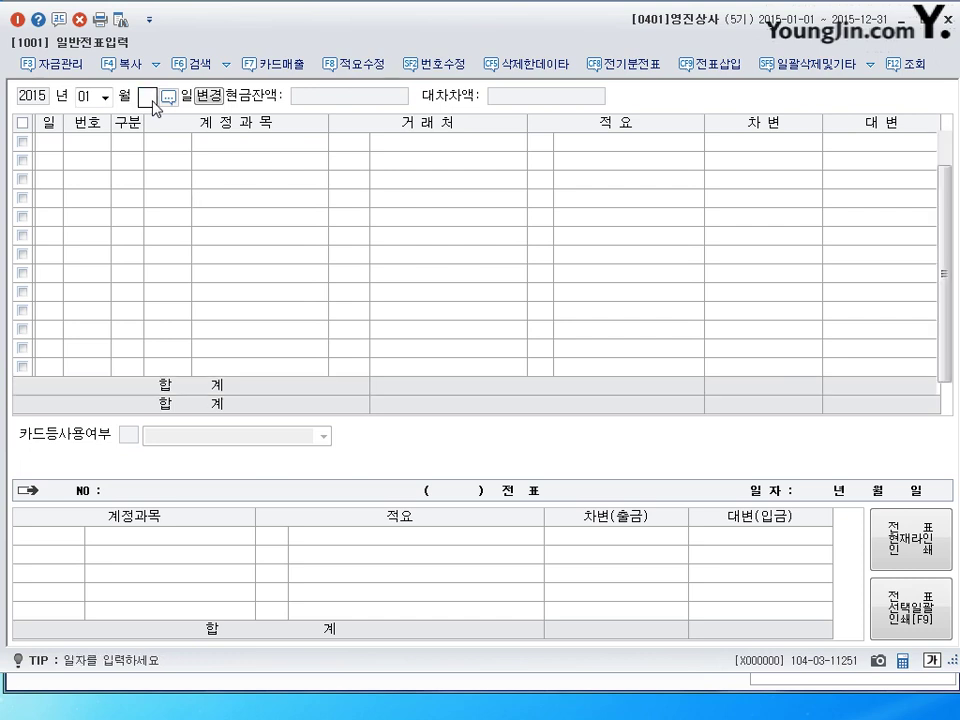
pyautogui.press('Return')
pyautogui.click(152, 99)
pyautogui.press('Return')
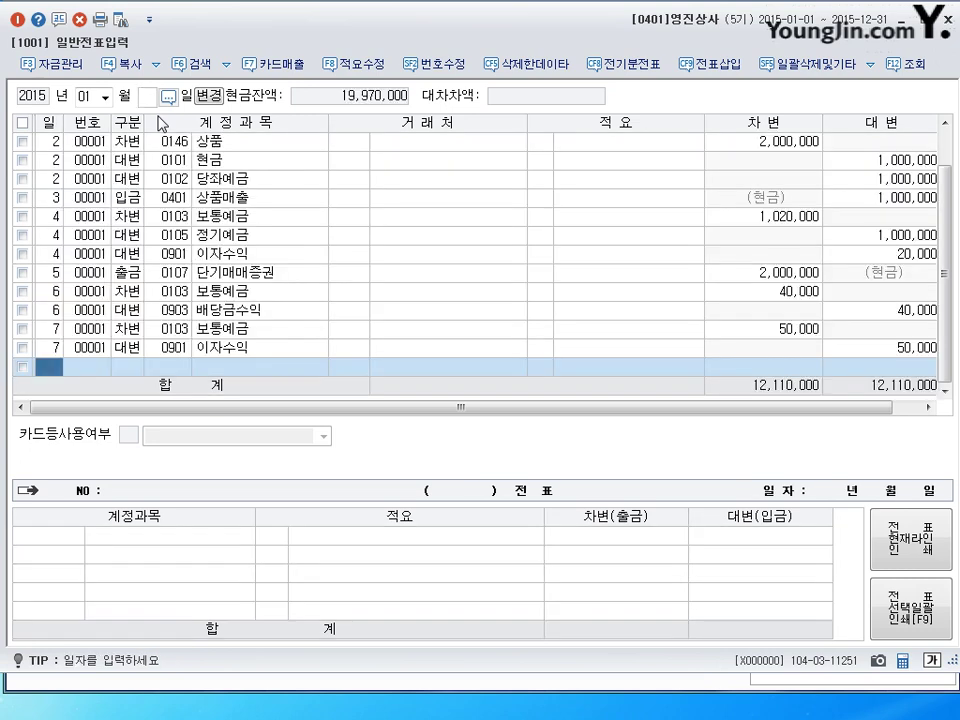
# Remove the stray characters typed into the 단기매매증권 line's 거래처 cell.
pyautogui.click(433, 257)
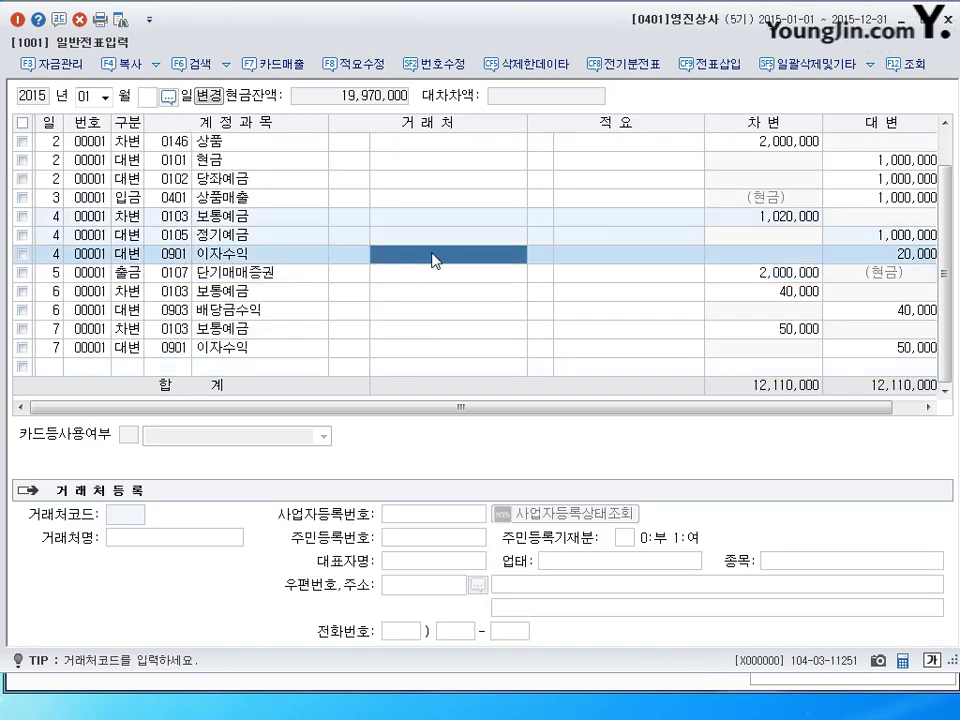
pyautogui.click(435, 276)
pyautogui.write('회')
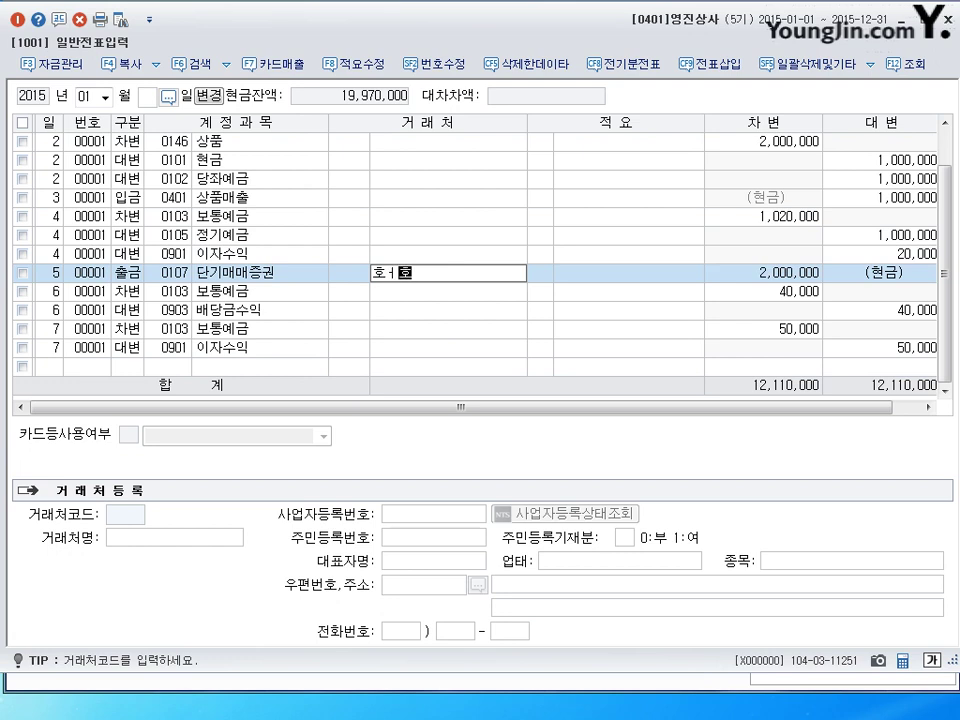
pyautogui.press('BackSpace')
pyautogui.press('Return')
pyautogui.press('Up')
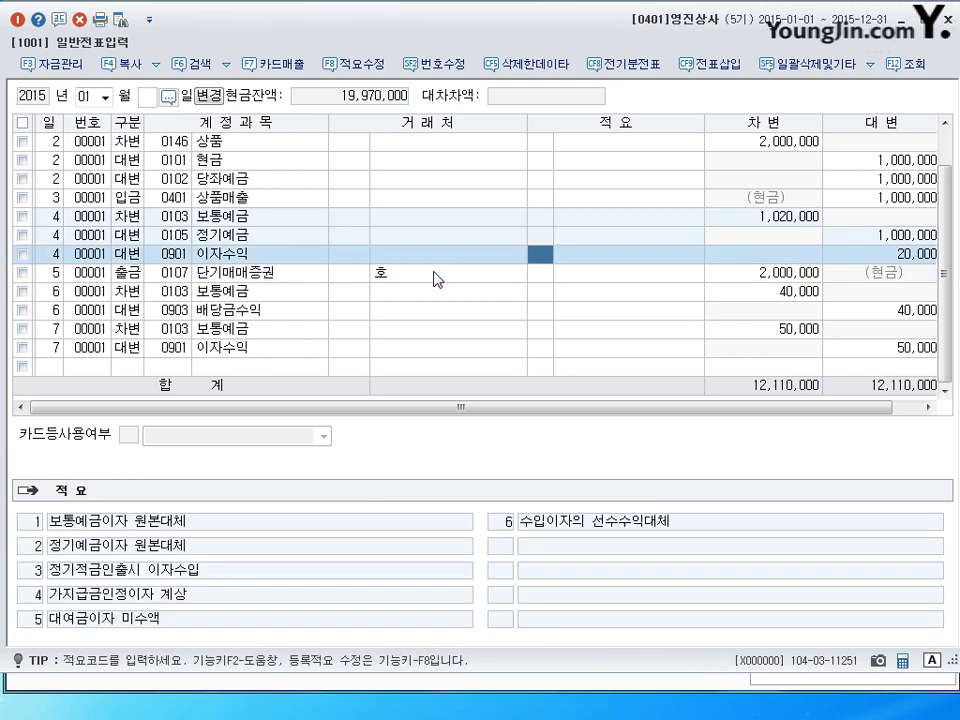
pyautogui.press('Left')
pyautogui.press('Down')
pyautogui.write('ㅣㅏㅛㅓ')
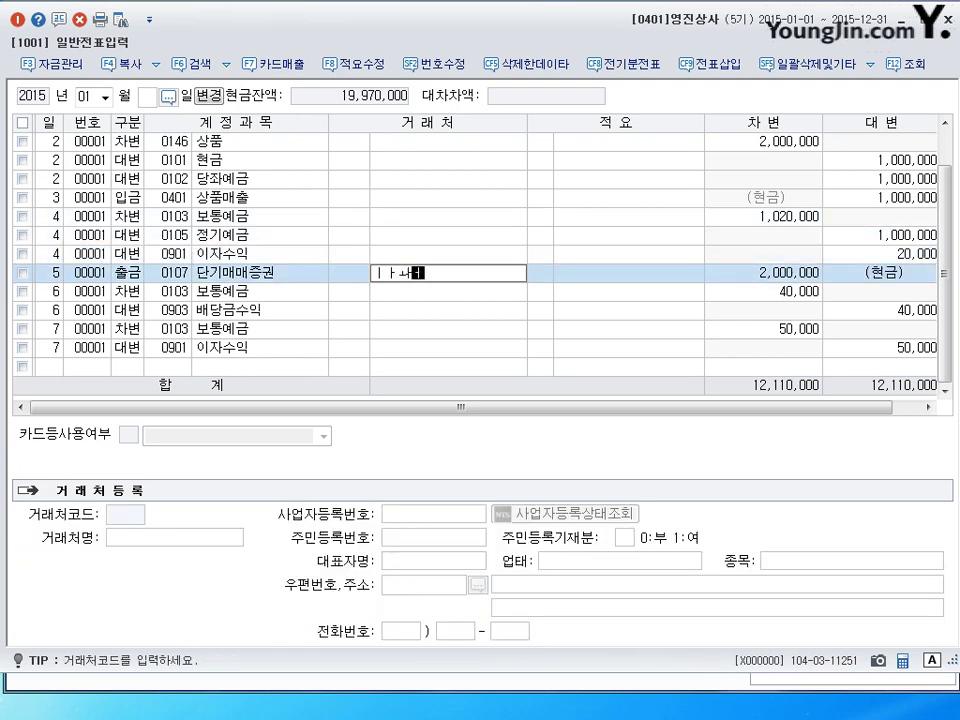
pyautogui.press('Return')
pyautogui.click(434, 278)
pyautogui.press('BackSpace')
pyautogui.press('Return')
pyautogui.click(434, 278)
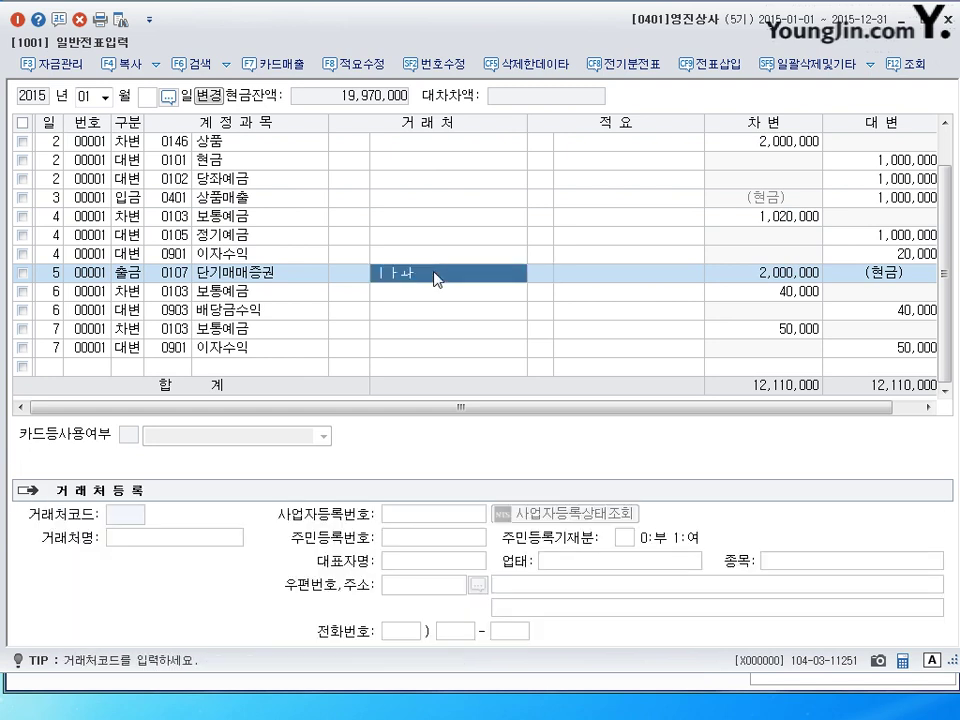
pyautogui.press('BackSpace')
pyautogui.press('Return')
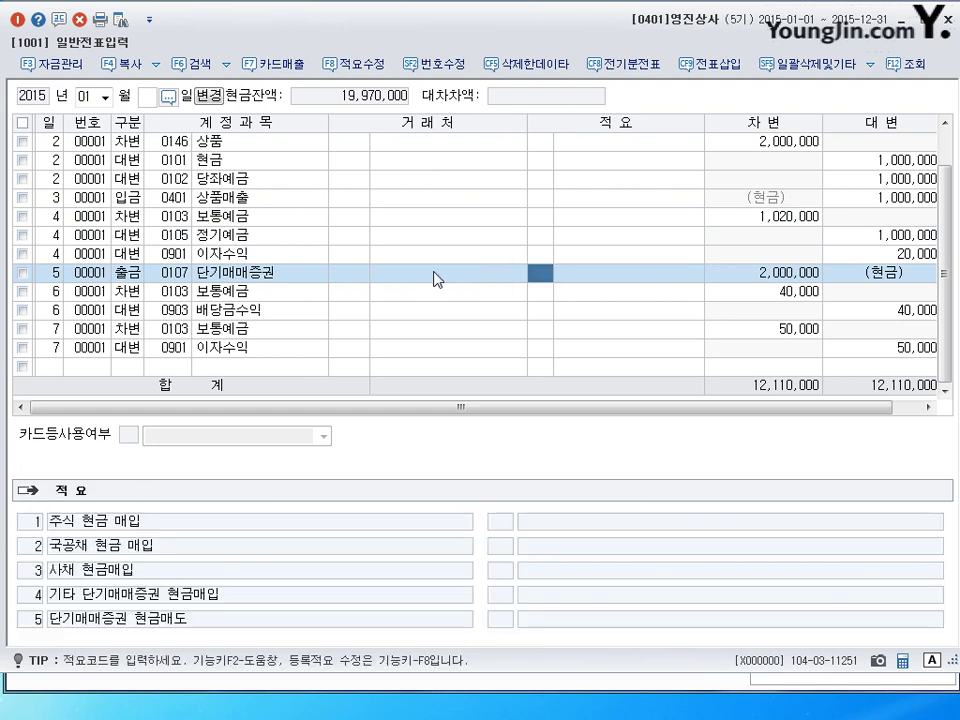
# Leave the existing lines unchanged and start a new line dated January 9.
pyautogui.click(455, 298)
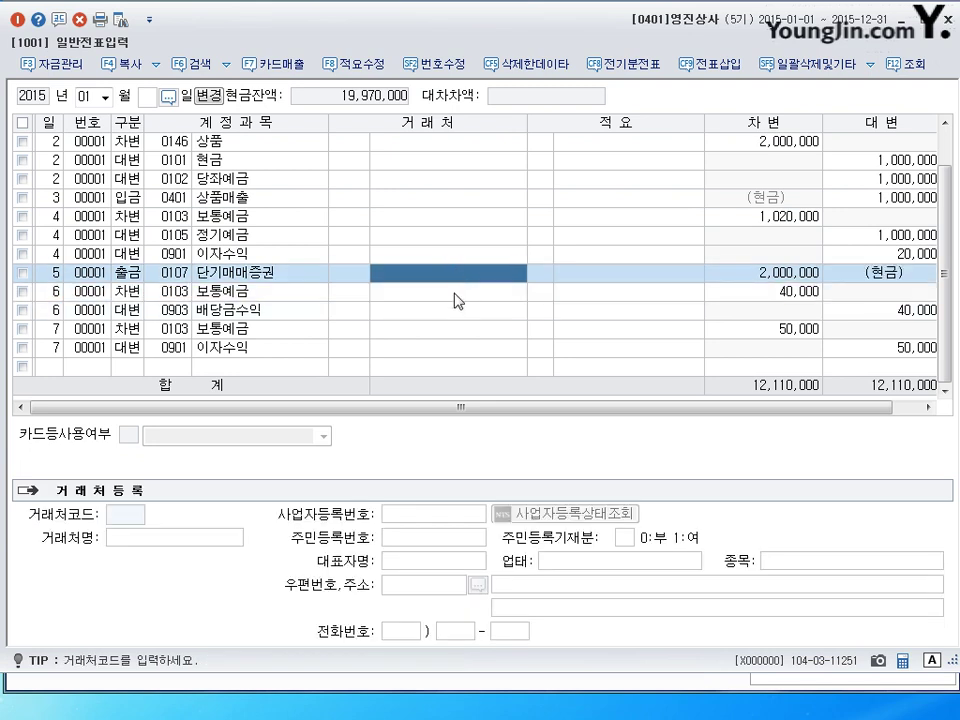
pyautogui.click(452, 310)
pyautogui.click(433, 336)
pyautogui.click(448, 276)
pyautogui.click(423, 281)
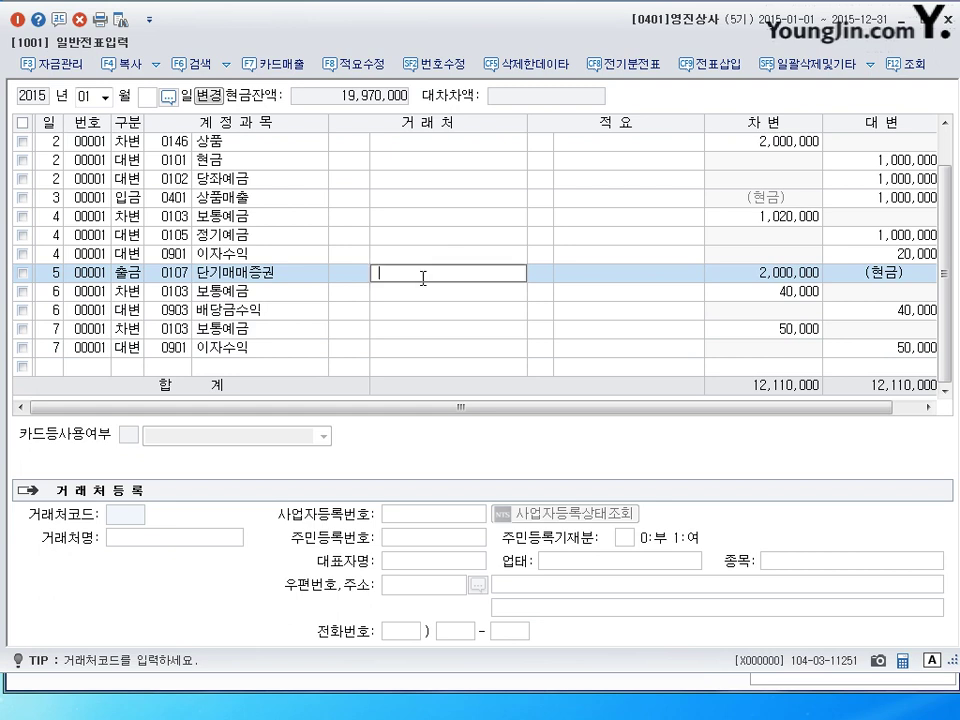
pyautogui.press('Return')
pyautogui.click(425, 286)
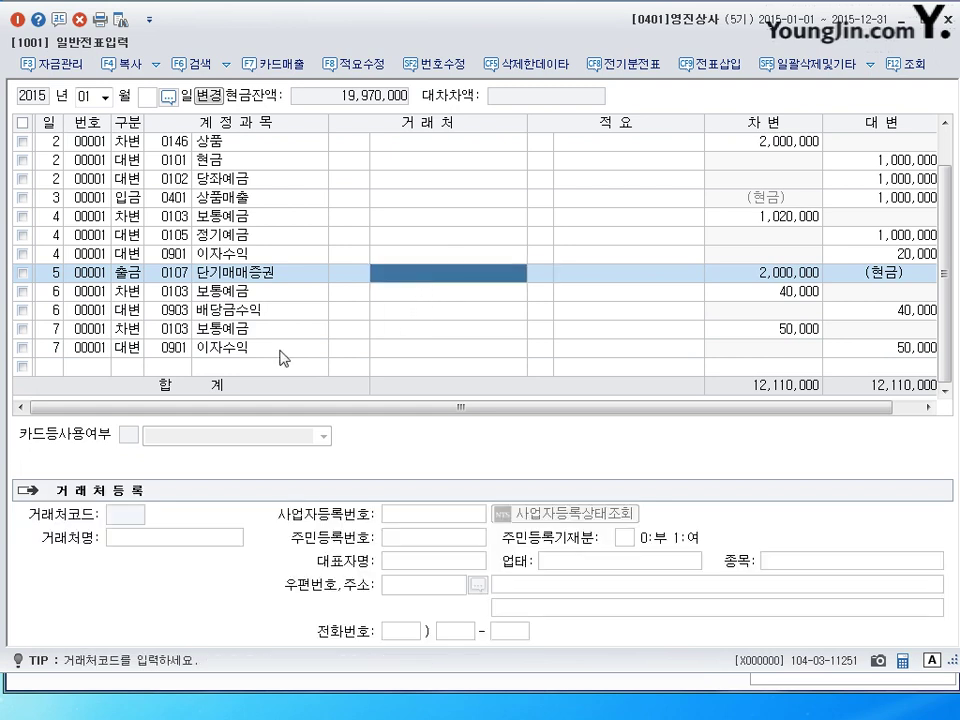
pyautogui.click(130, 367)
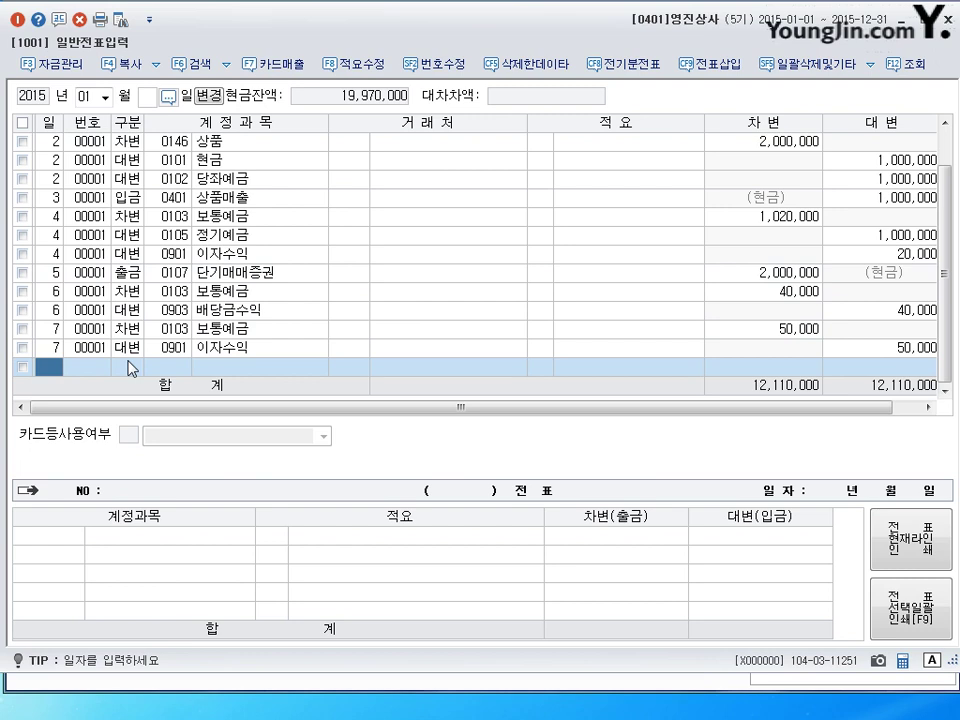
pyautogui.write('9')
pyautogui.press('Return')
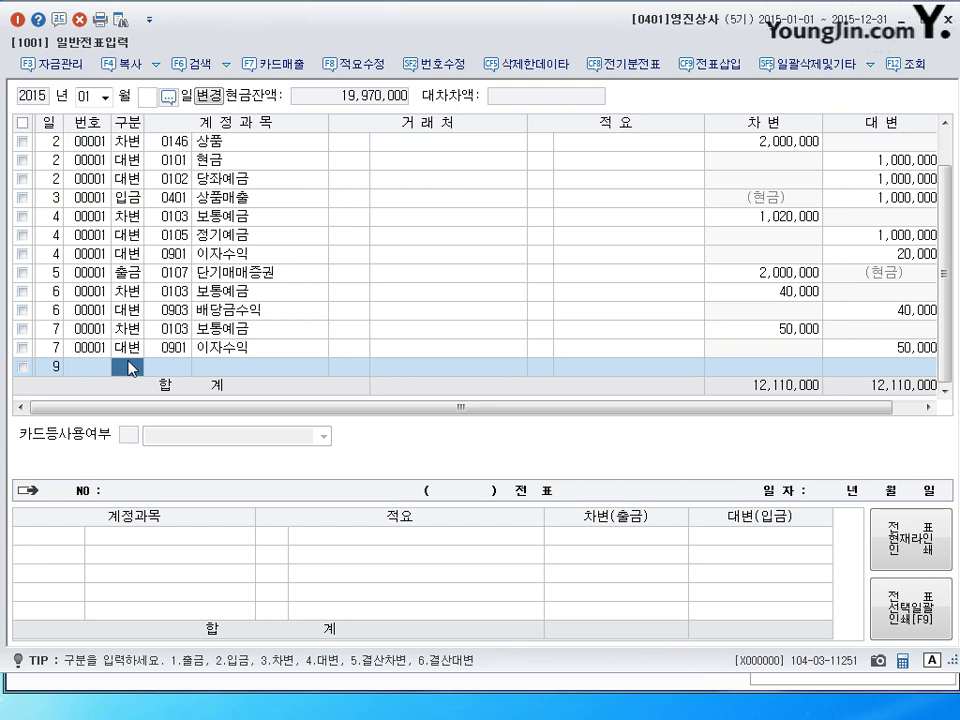
# Enter the day-9 debit line: 0101 현금 for 7,900,000.
pyautogui.write('3')
pyautogui.write('101')
pyautogui.press('Return')
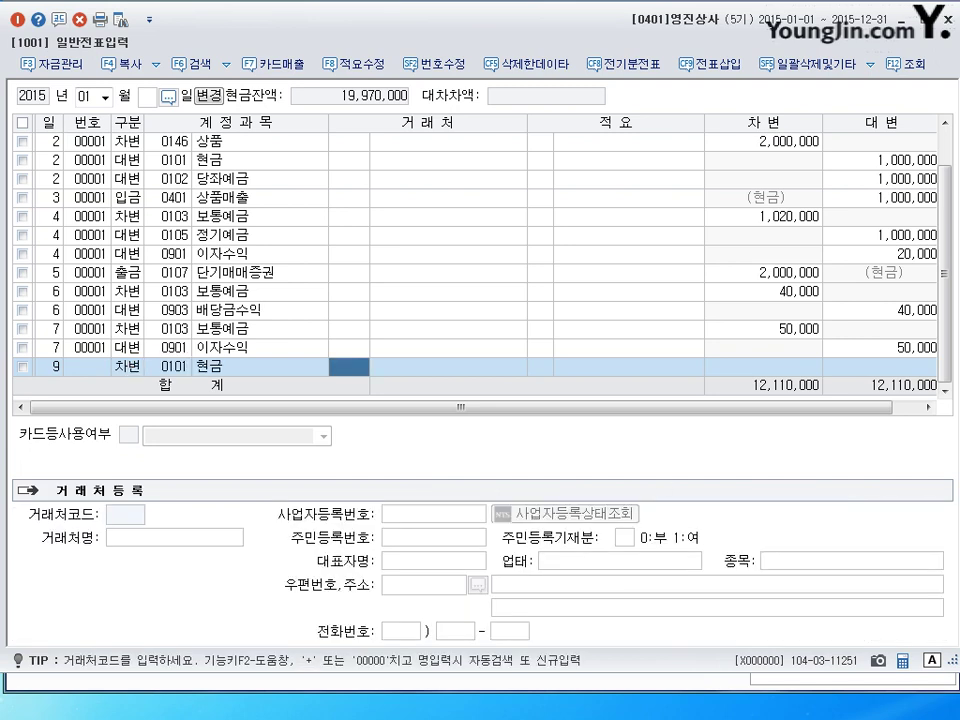
pyautogui.press('Return')
pyautogui.press('Return')
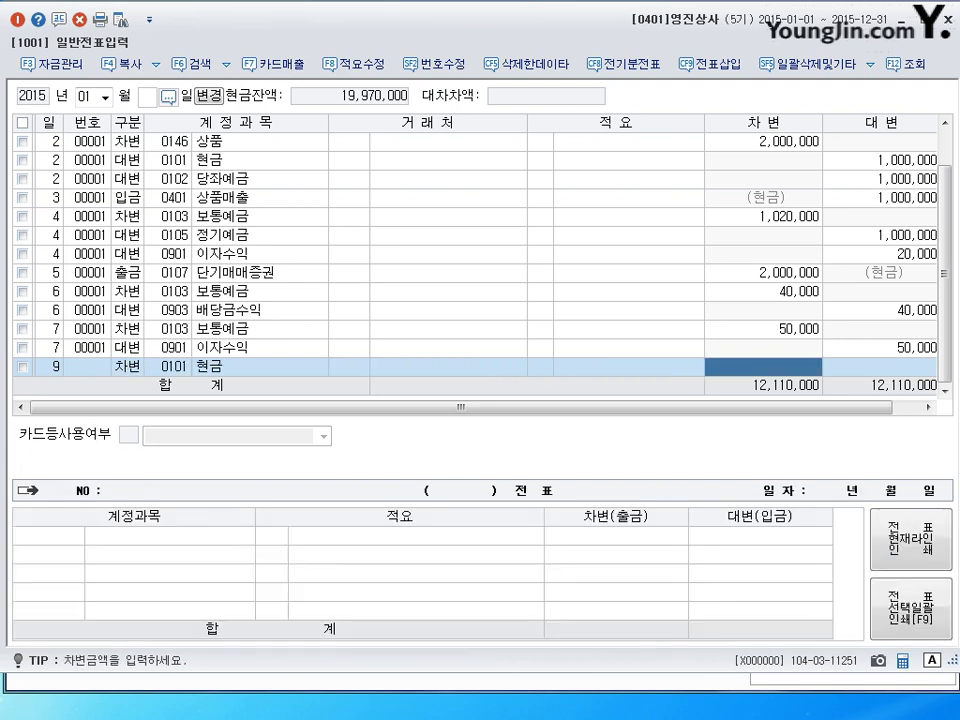
pyautogui.write('7900000')
pyautogui.press('Return')
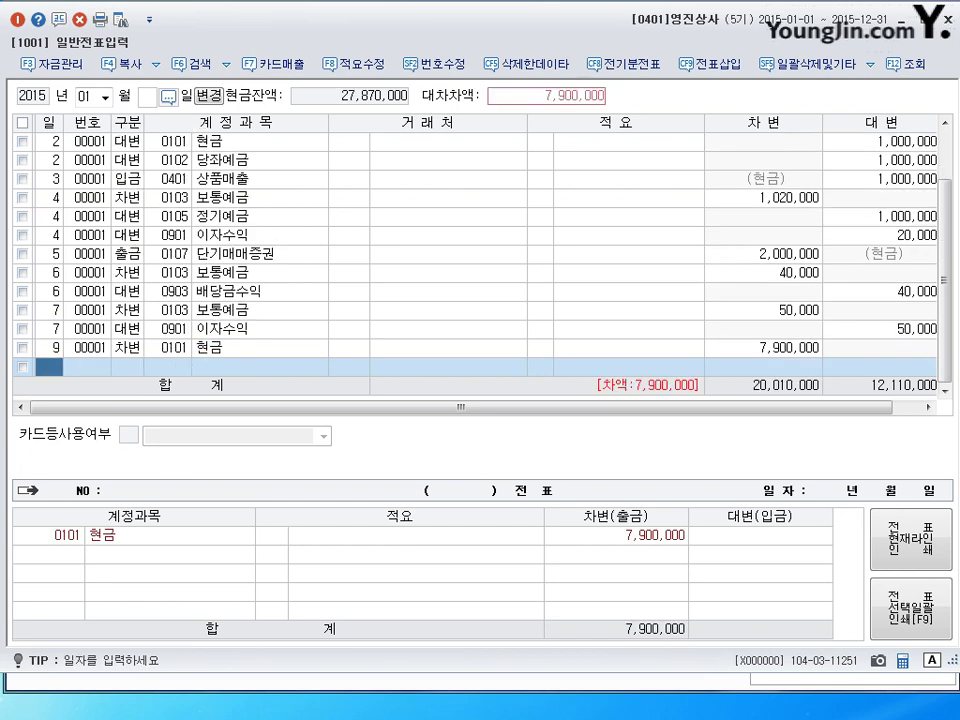
# Add a day-9 credit line: 0107 단기매매증권 for 7,000,000.
pyautogui.write('4')
pyautogui.press('Left')
pyautogui.press('Right')
pyautogui.press('Left')
pyautogui.press('Left')
pyautogui.press('Right')
pyautogui.press('Right')
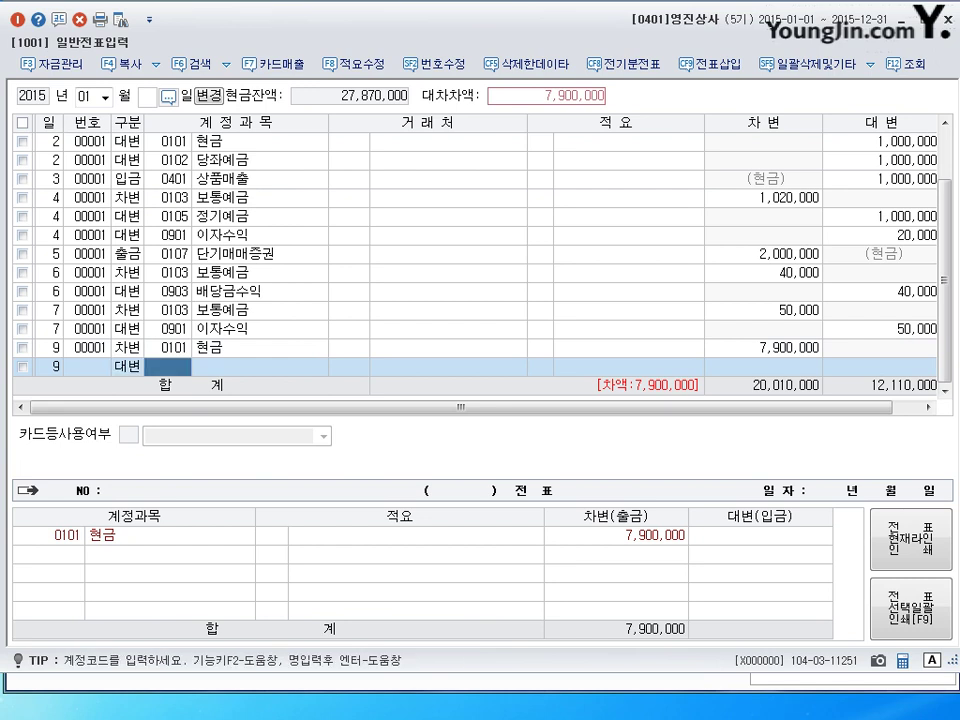
pyautogui.write('0107')
pyautogui.press('Return')
pyautogui.press('Return')
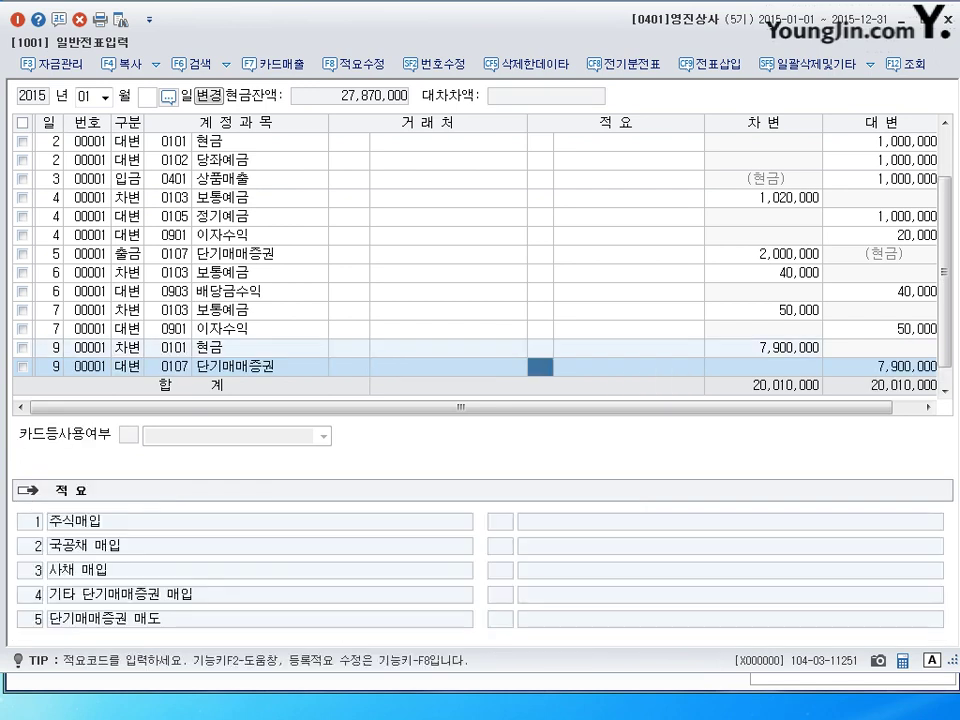
pyautogui.press('Return')
pyautogui.write('7000000')
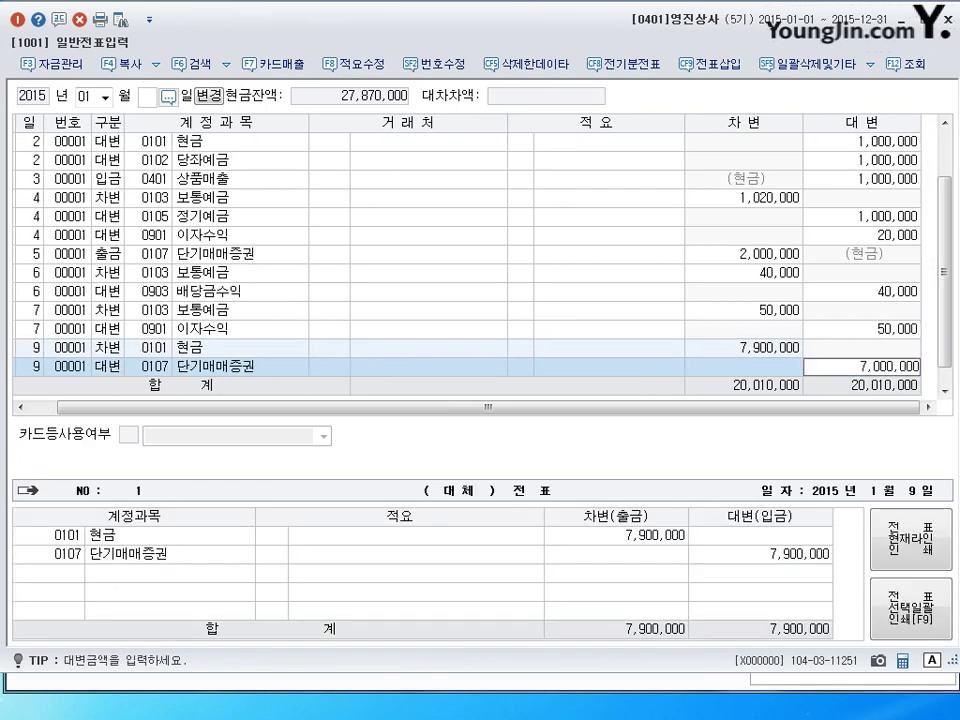
pyautogui.press('Return')
# Add the day-9 credit line 0906 단기매매증권처분이익 for 900,000, found by searching 단기.
pyautogui.write('9')
pyautogui.press('Return')
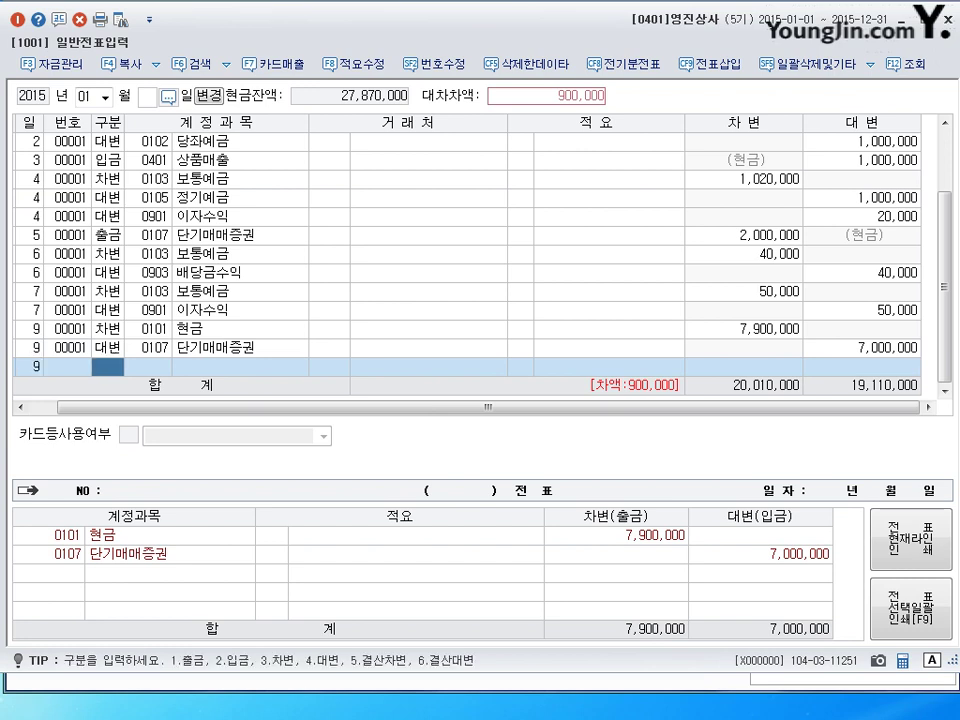
pyautogui.write('4')
pyautogui.press('Return')
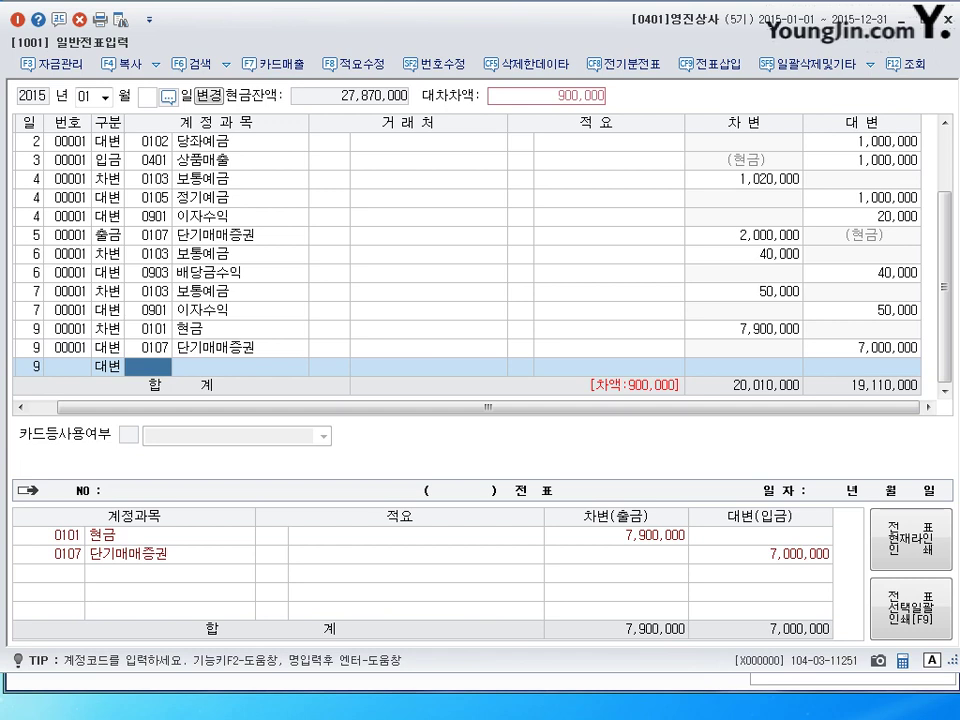
pyautogui.write('단ㄱ')
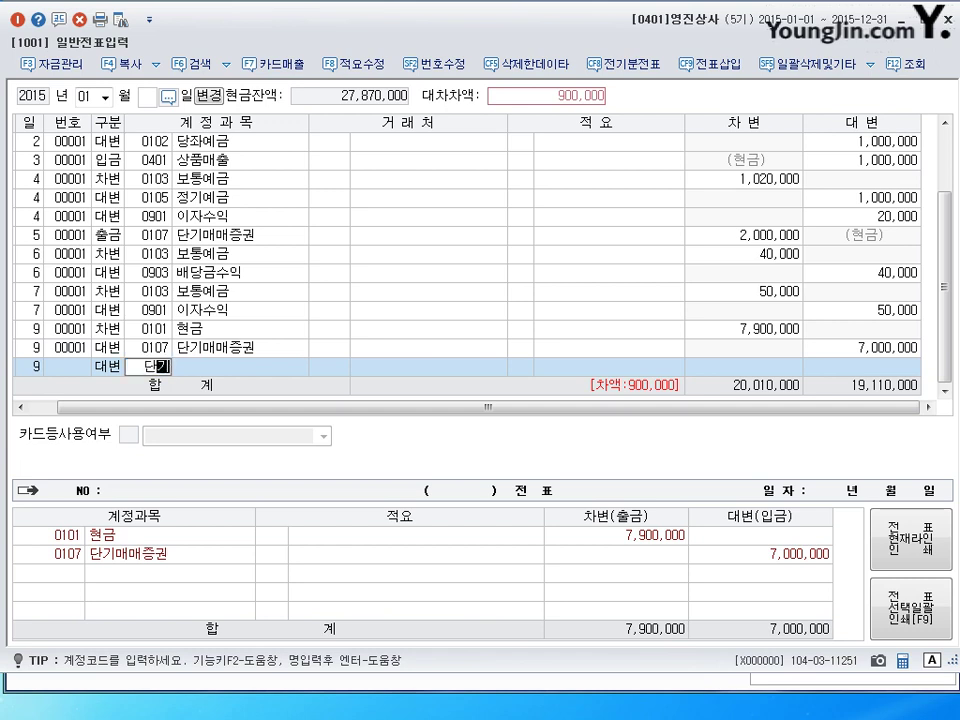
pyautogui.write('ㅣ')
pyautogui.press('Return')
pyautogui.press('Down')
pyautogui.press('Down')
pyautogui.press('Down')
pyautogui.press('Down')
pyautogui.press('Down')
pyautogui.press('Down')
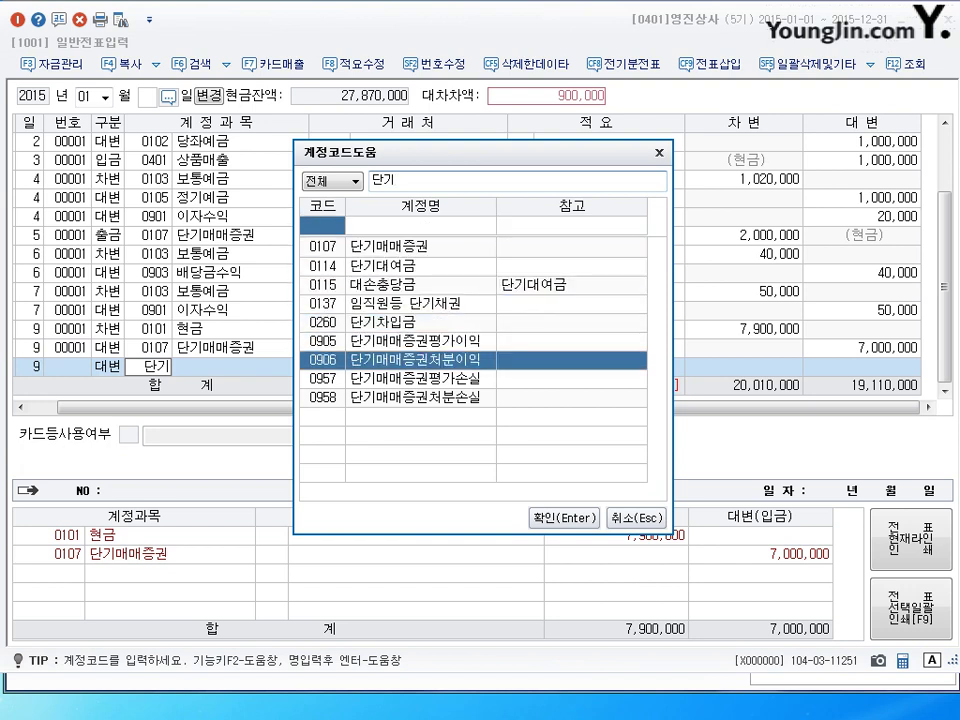
pyautogui.press('Return')
pyautogui.press('Return')
pyautogui.press('Return')
pyautogui.press('Return')
# Review the January 9 voucher and begin a new row dated the 10th.
pyautogui.click(28, 347)
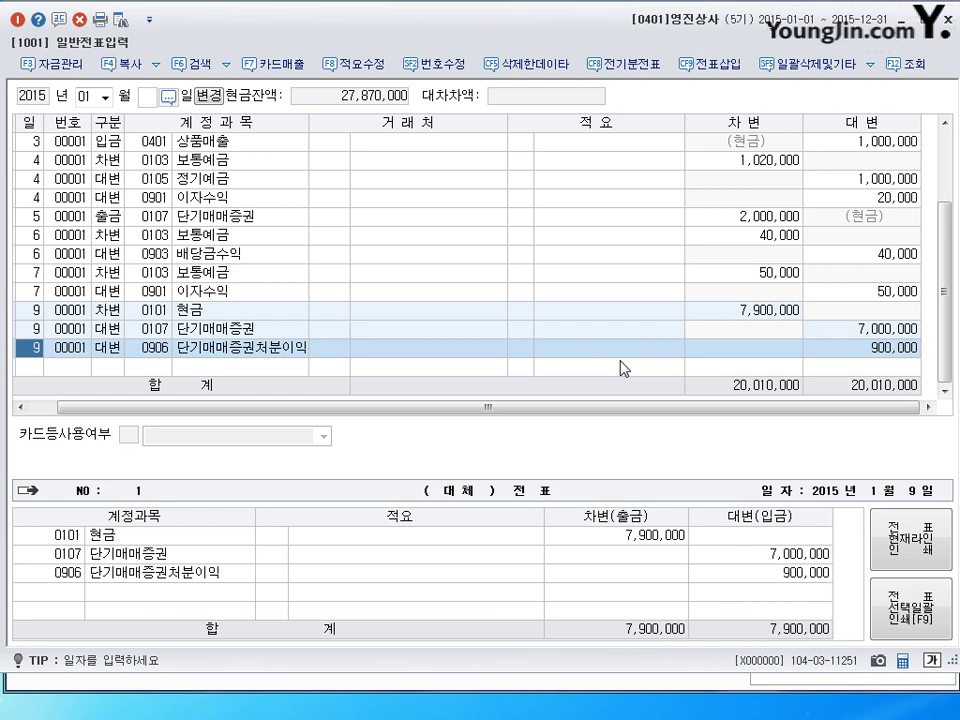
pyautogui.click(620, 367)
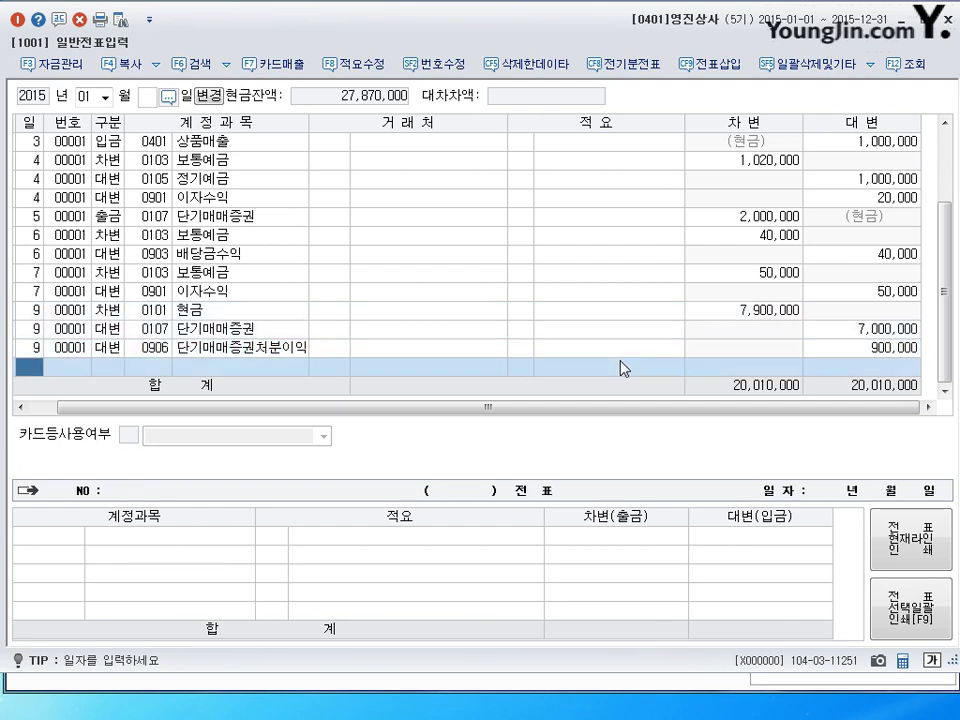
pyautogui.write('10')
pyautogui.press('Return')
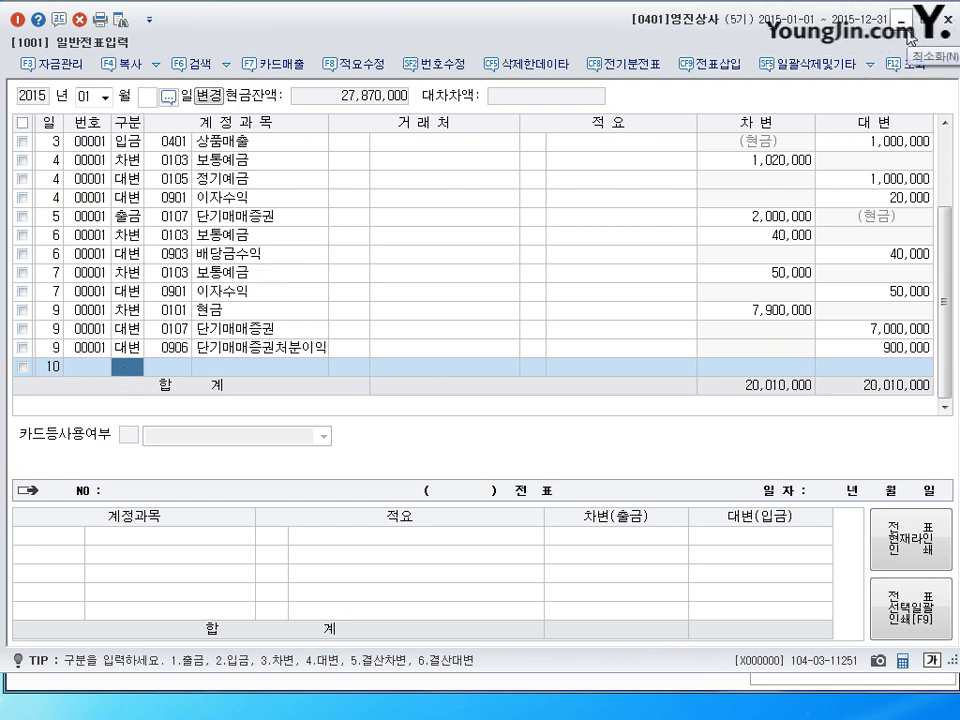
pyautogui.click(149, 19)
pyautogui.moveTo(250, 68)
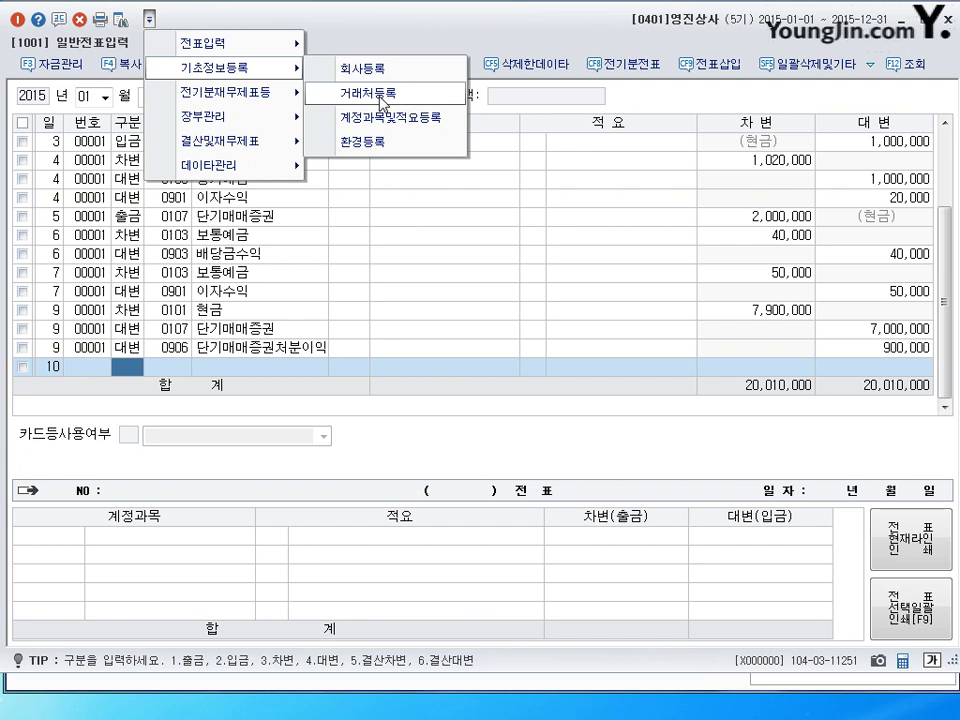
pyautogui.click(281, 24)
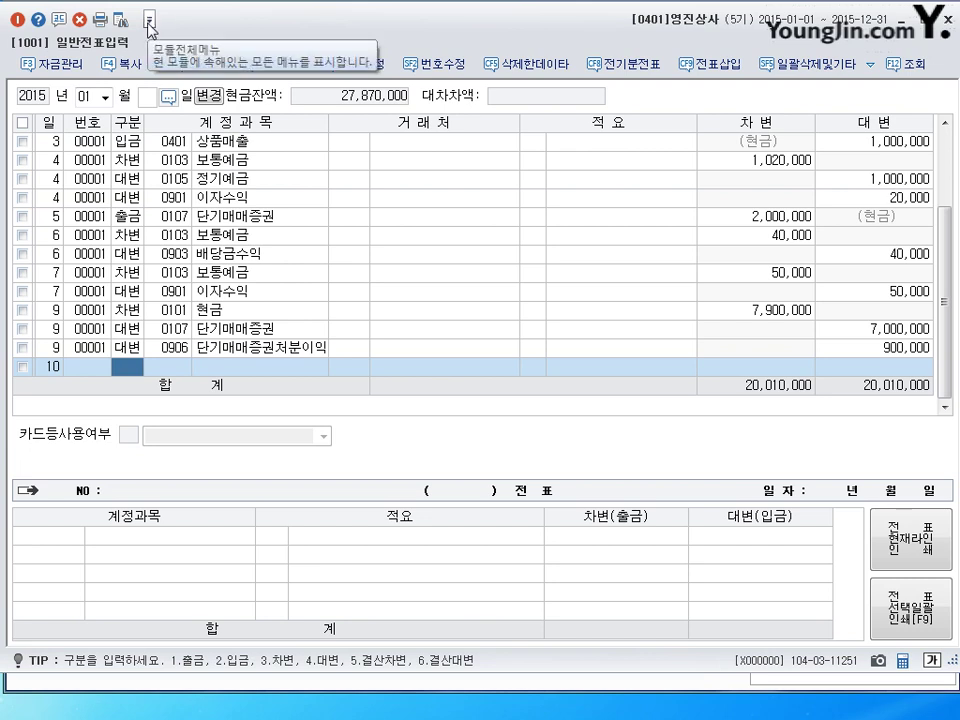
pyautogui.click(149, 20)
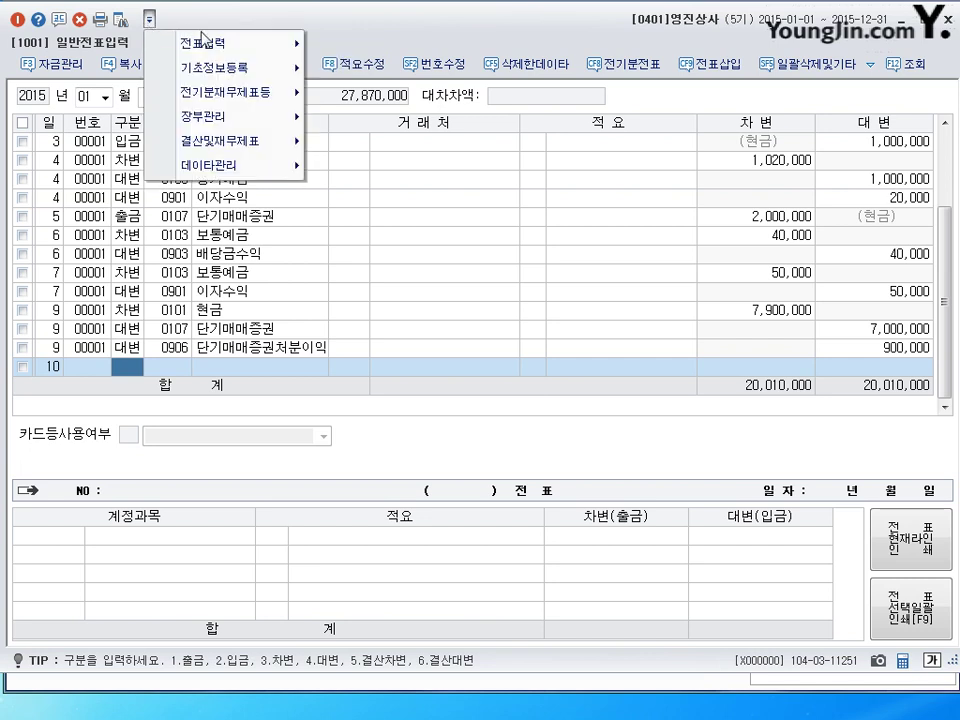
pyautogui.moveTo(230, 67)
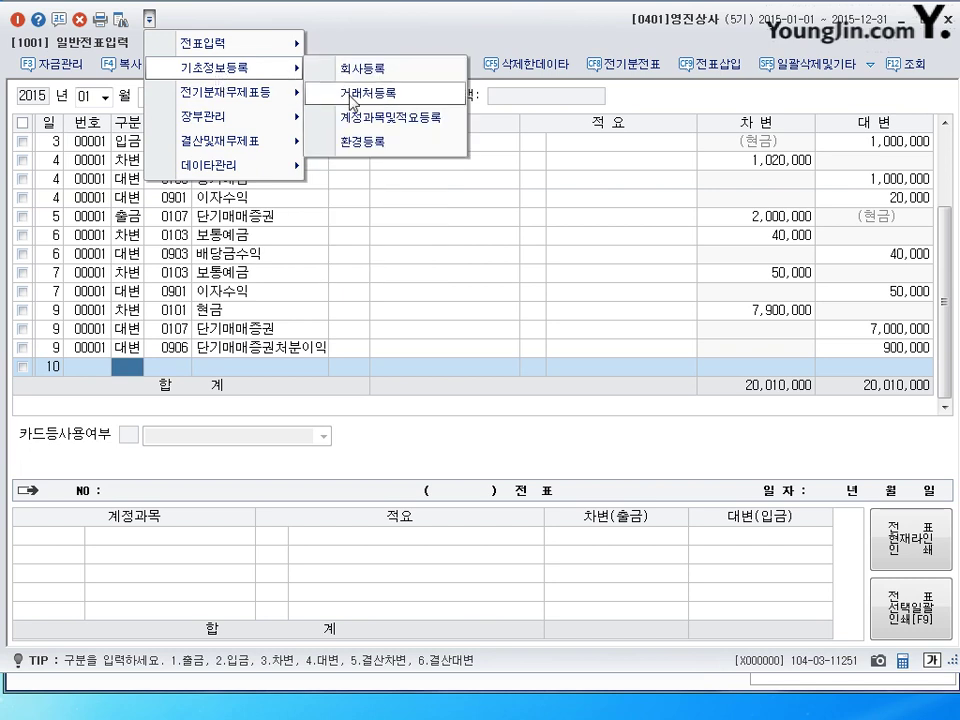
pyautogui.click(424, 31)
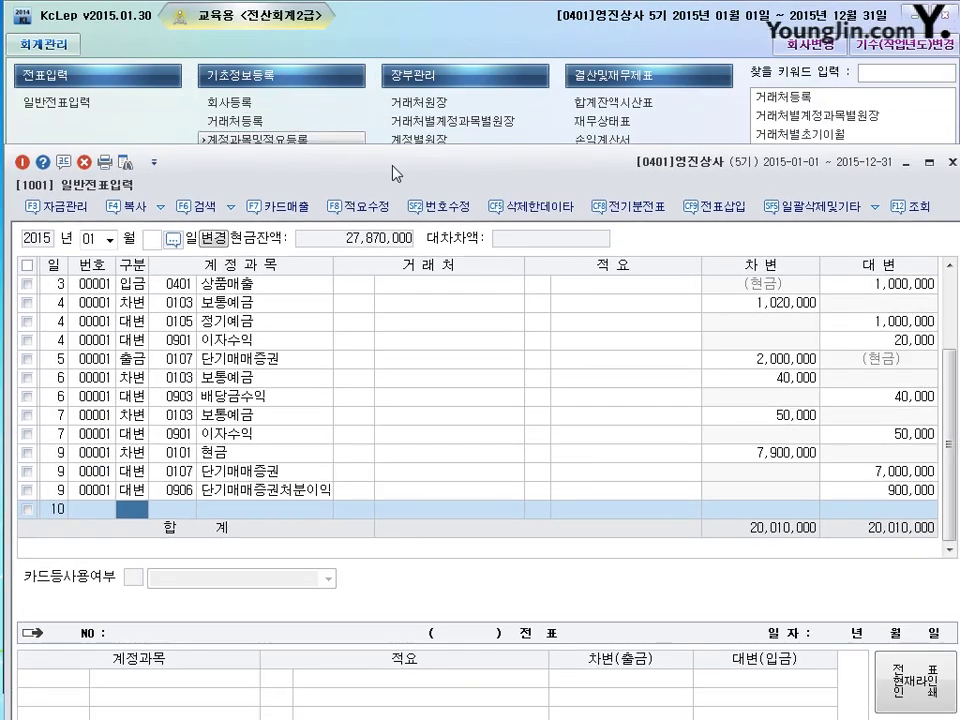
pyautogui.click(392, 165)
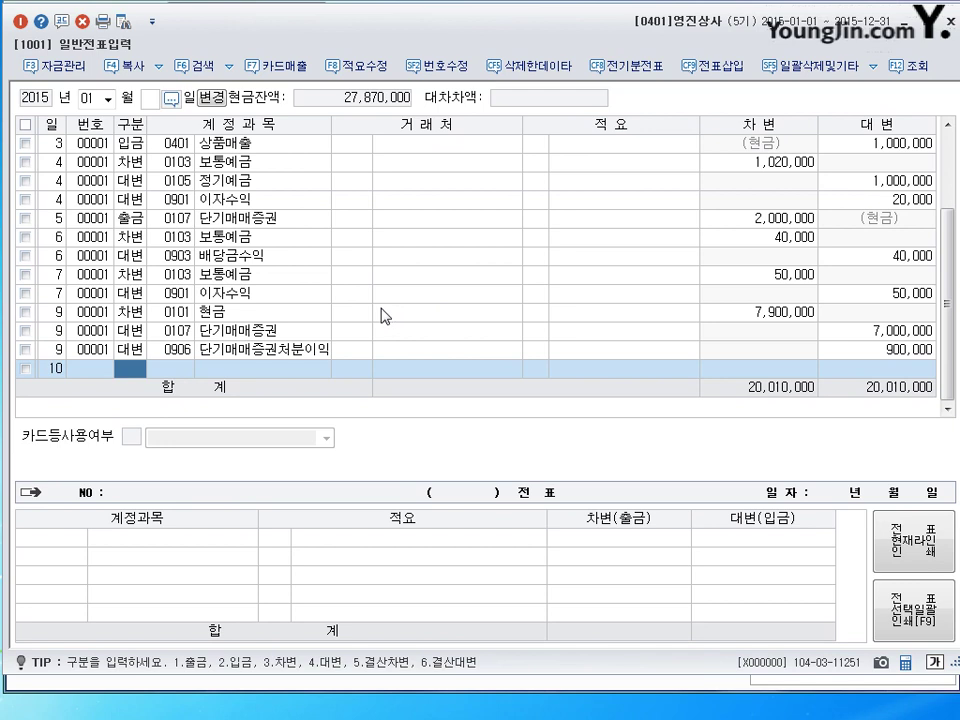
# Search the menu for 거래처등록 to open the client registration list of existing clients.
pyautogui.hotkey('ctrl', 'f')
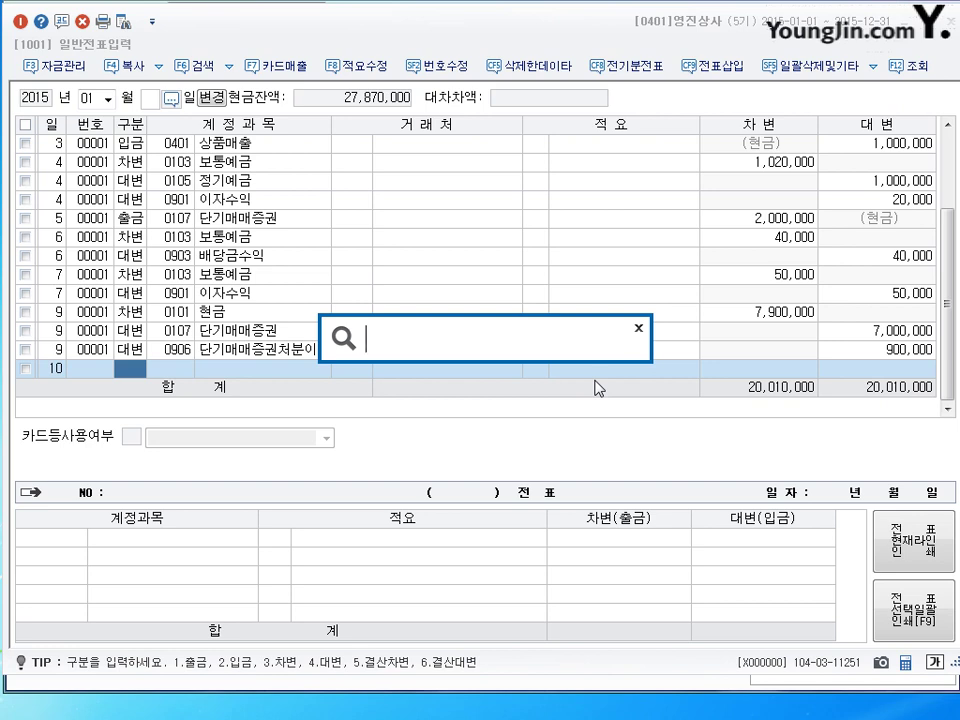
pyautogui.write('거래처등록')
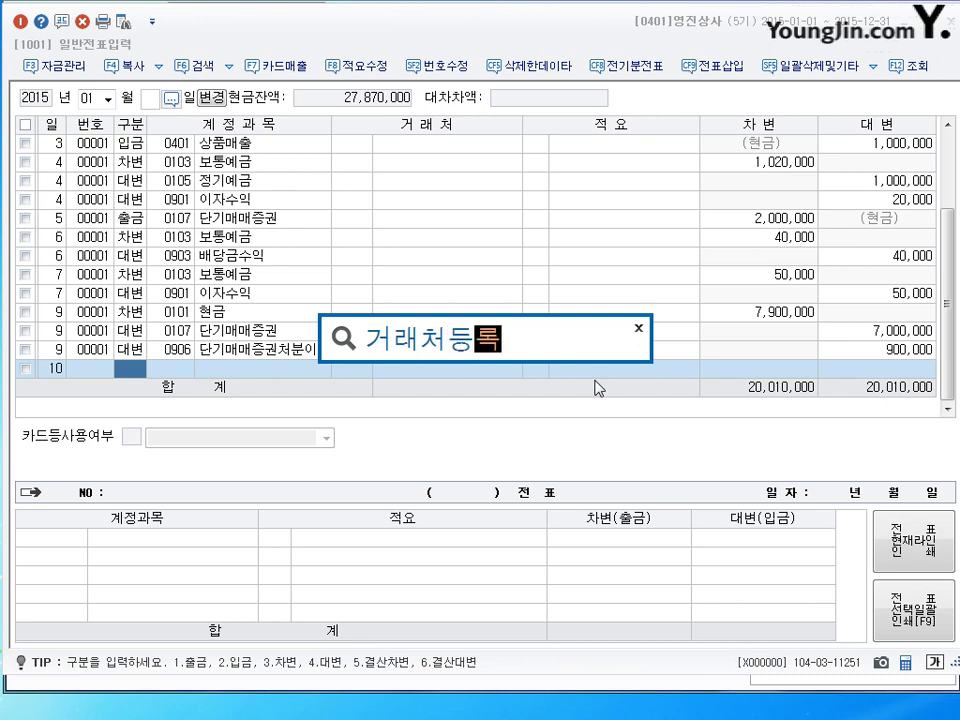
pyautogui.press('Return')
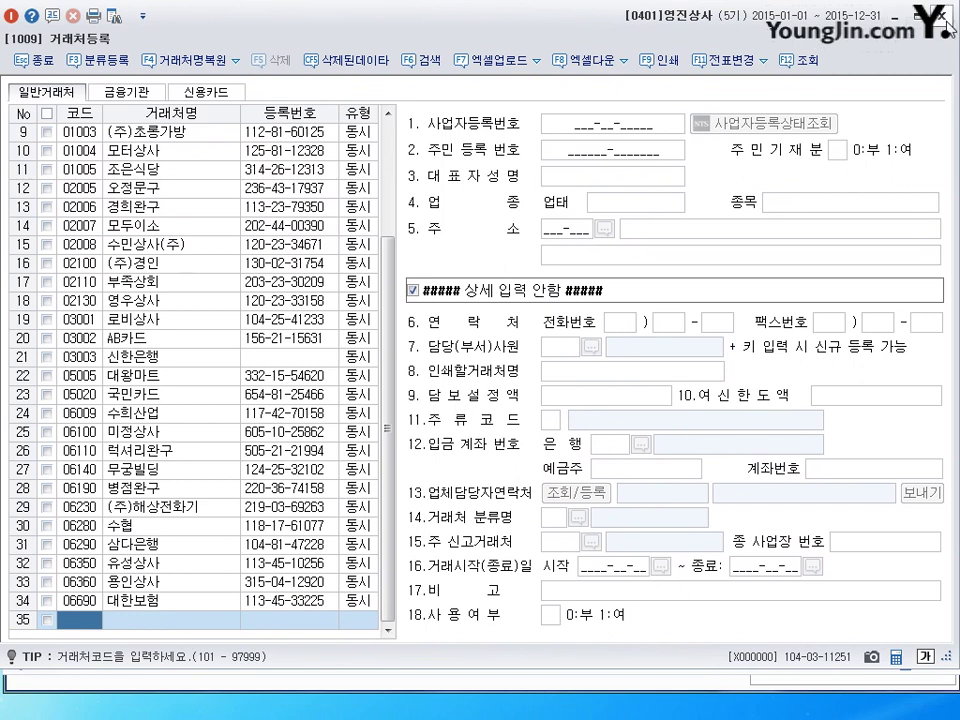
# Close the 거래처등록 list with Esc to return to 일반전표입력.
pyautogui.press('Escape')
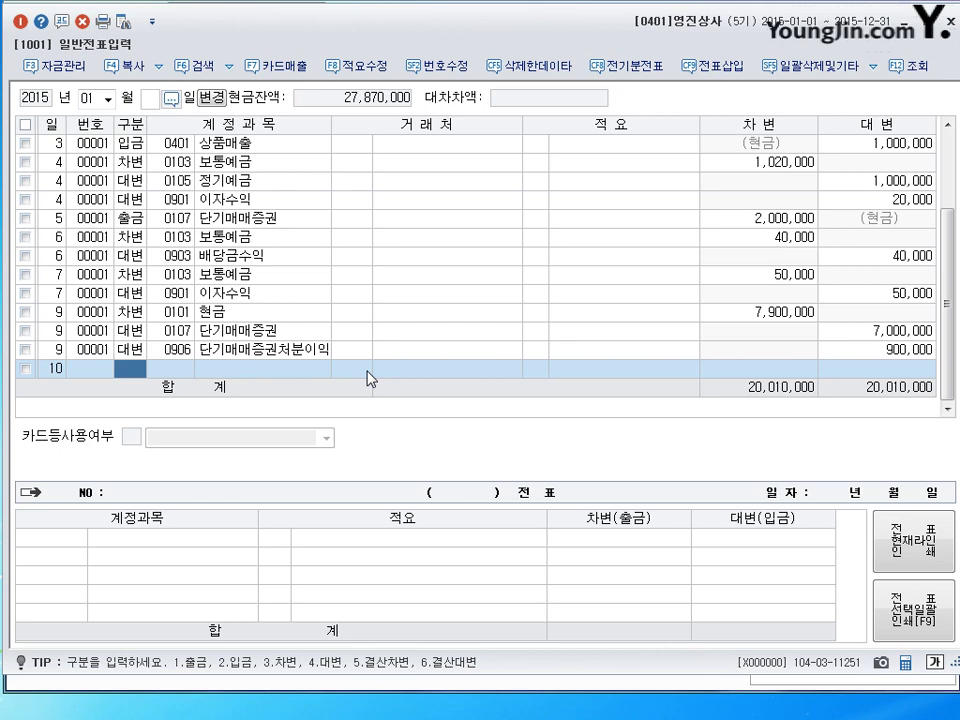
# Enter 3108 for a 외상매출금 (0108) debit line, new client code 00000, and name 금산유통.
pyautogui.write('3108')
pyautogui.press('Return')
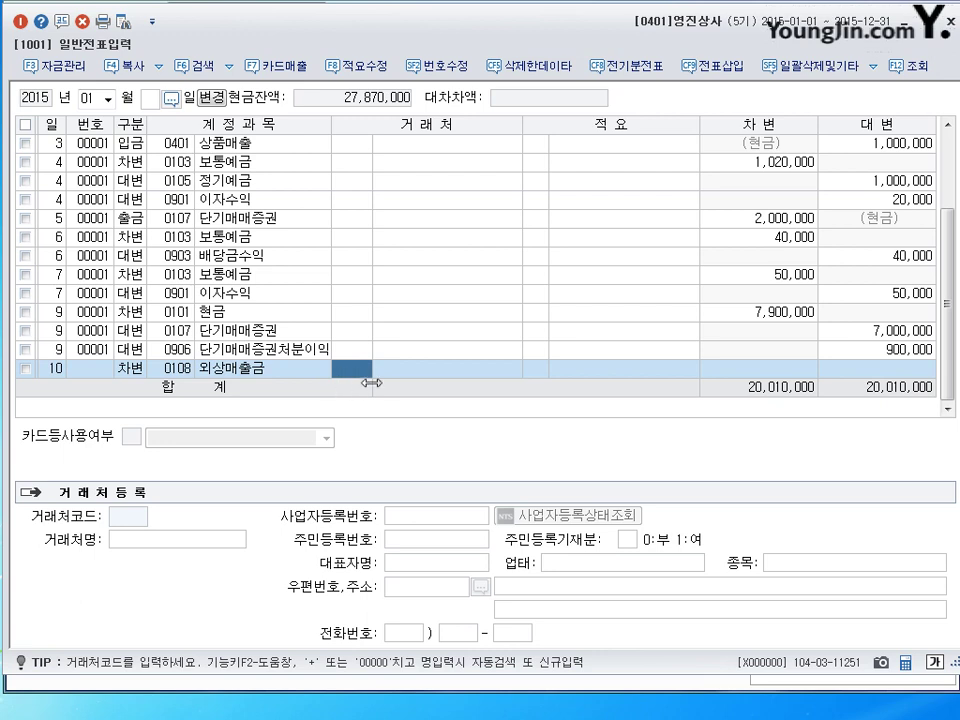
pyautogui.press('+')
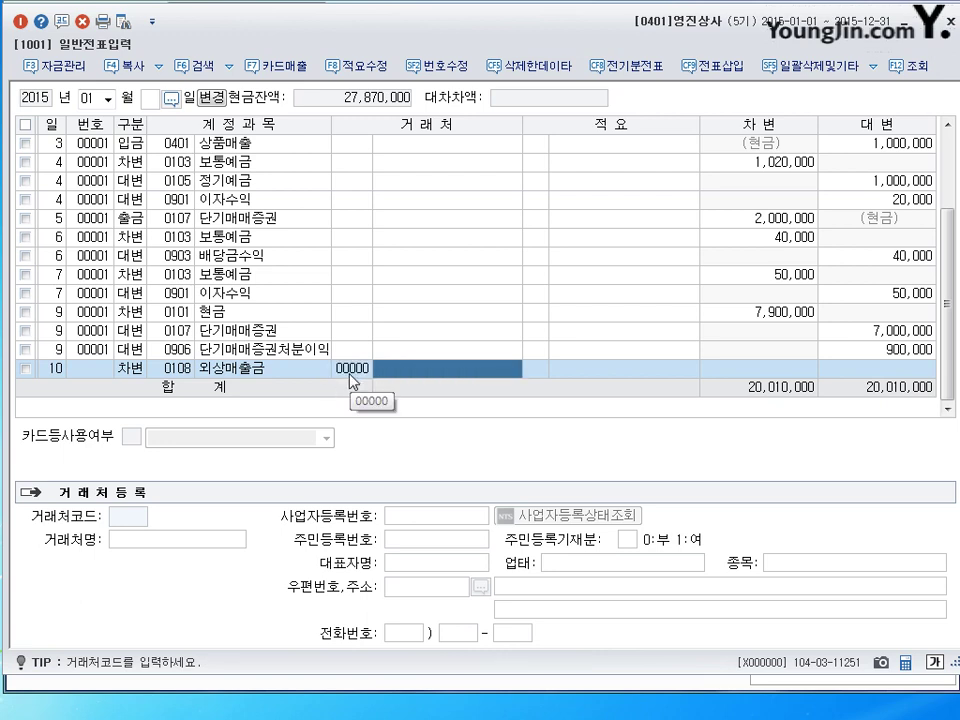
pyautogui.click(350, 370)
pyautogui.press('Return')
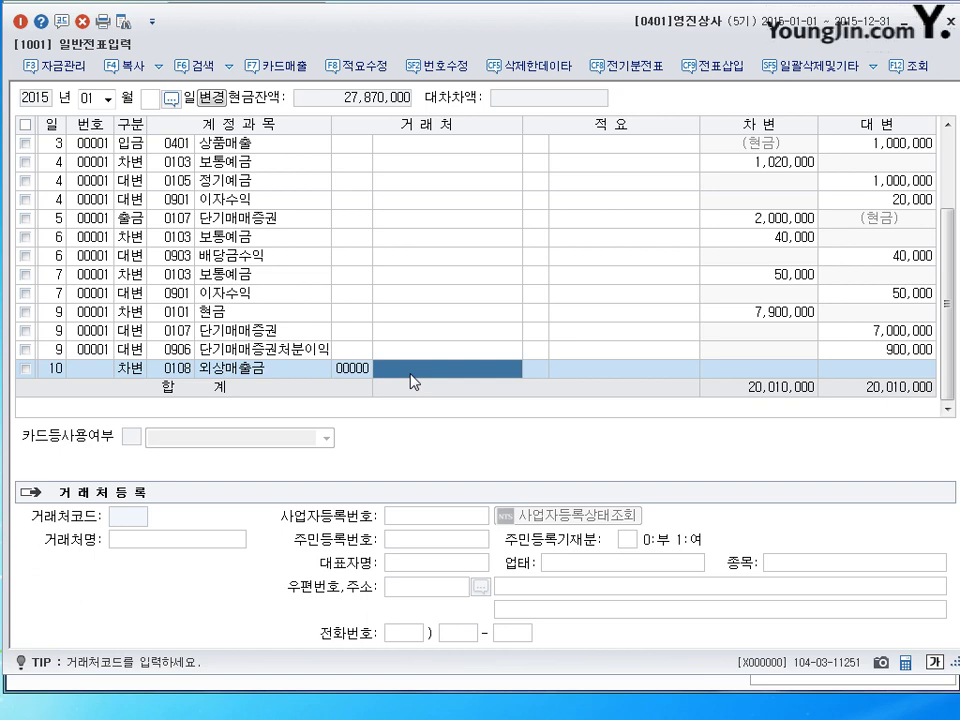
pyautogui.write('금산유통')
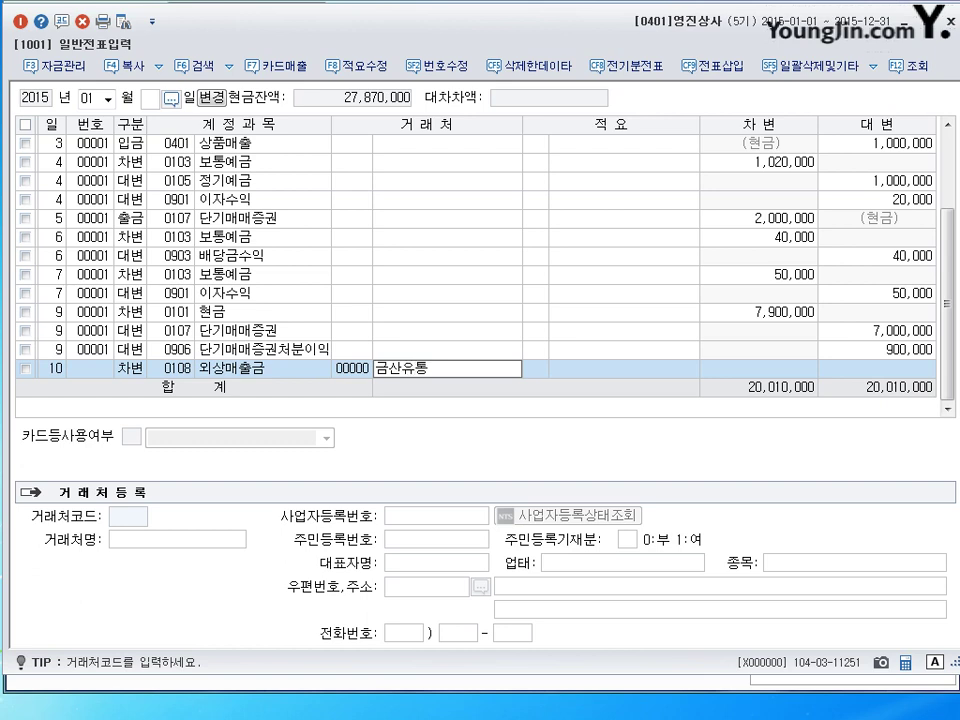
# Register 금산유통 as new client code 00401 and open its details for editing.
pyautogui.press('Return')
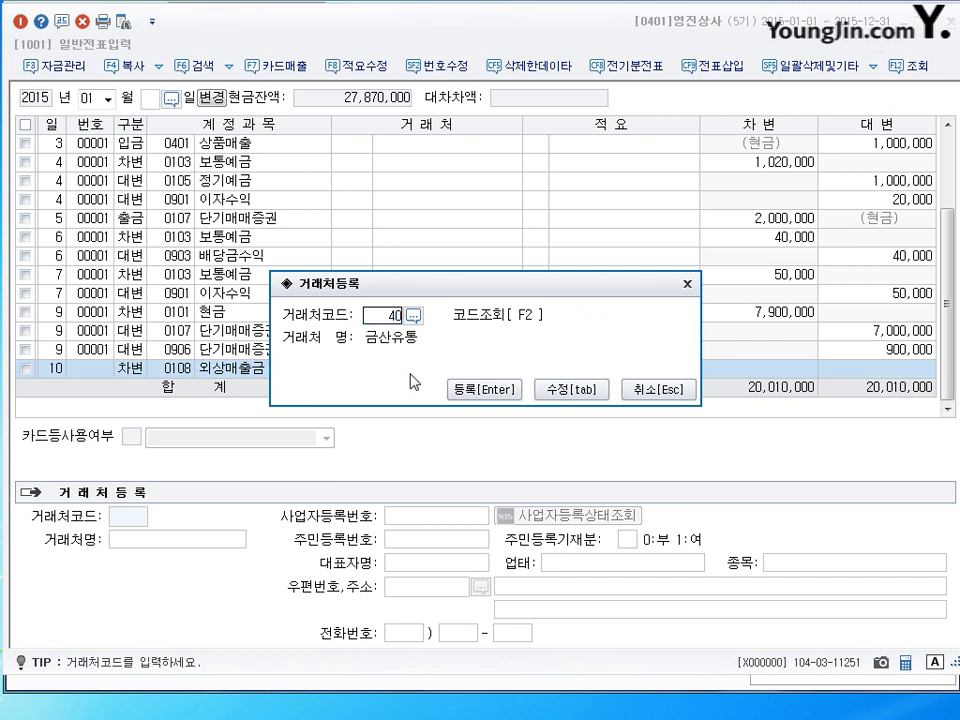
pyautogui.write('01')
pyautogui.press('BackSpace')
pyautogui.press('BackSpace')
pyautogui.write('01')
pyautogui.press('BackSpace')
pyautogui.press('BackSpace')
pyautogui.write('01')
pyautogui.press('BackSpace')
pyautogui.press('BackSpace')
pyautogui.write('01')
pyautogui.press('BackSpace')
pyautogui.press('BackSpace')
pyautogui.write('01')
pyautogui.click(573, 393)
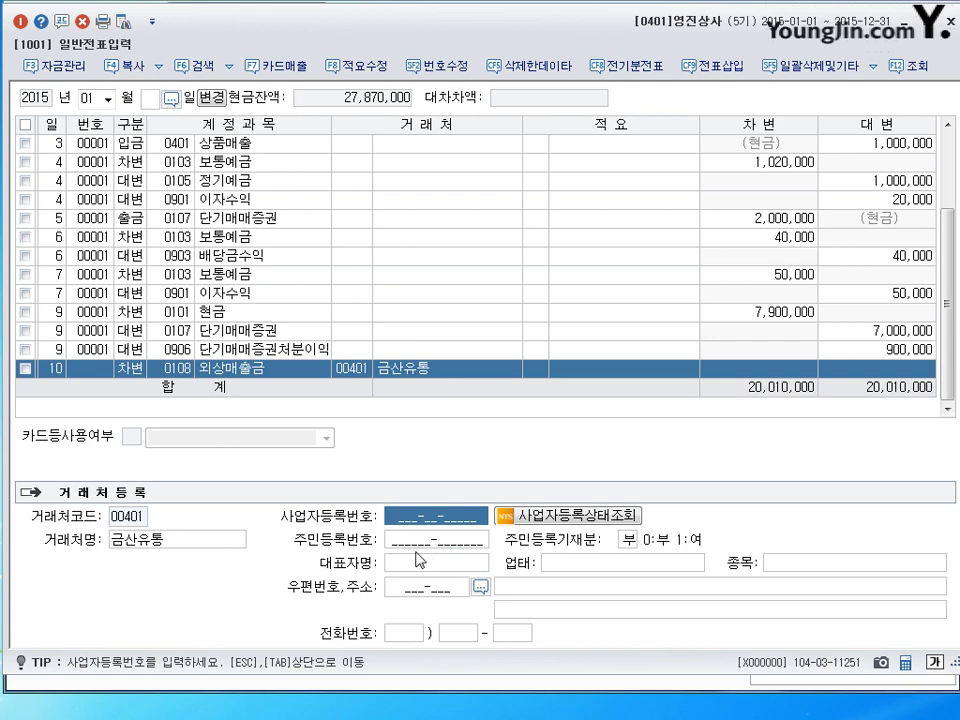
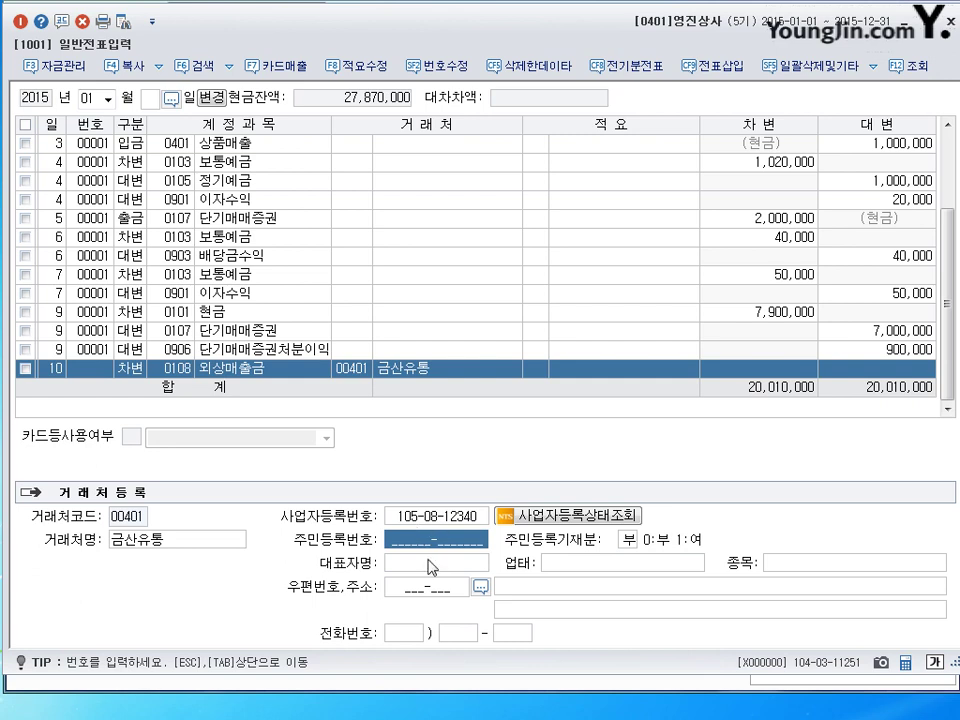
# Fill in client 00401's business registration number, representative name, business type 도매 and item 전자.
pyautogui.click(473, 566)
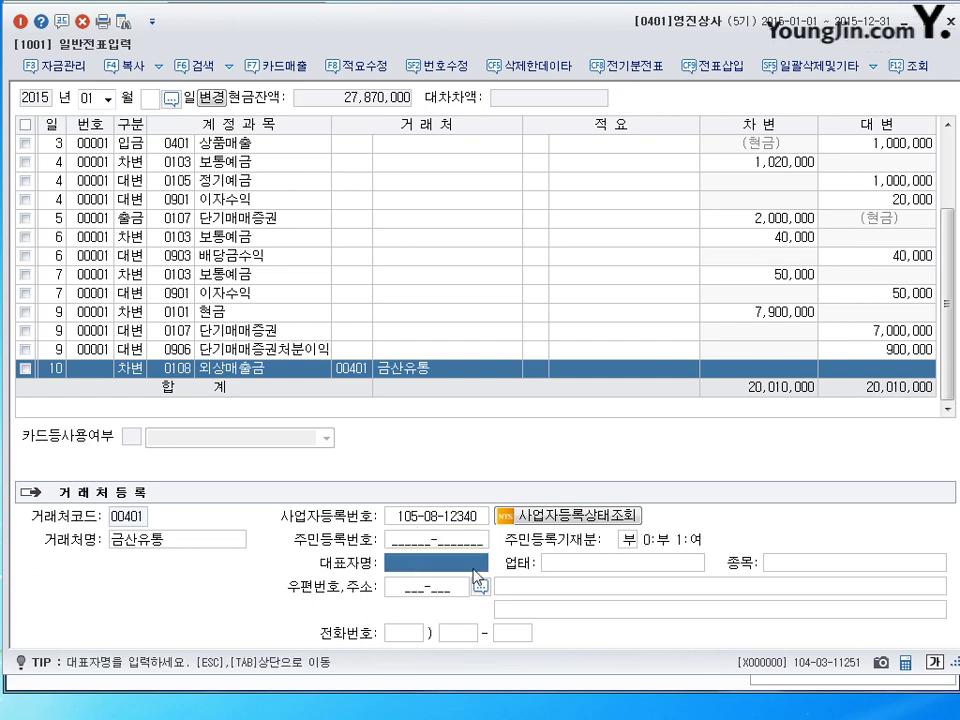
pyautogui.click(632, 563)
pyautogui.click(778, 563)
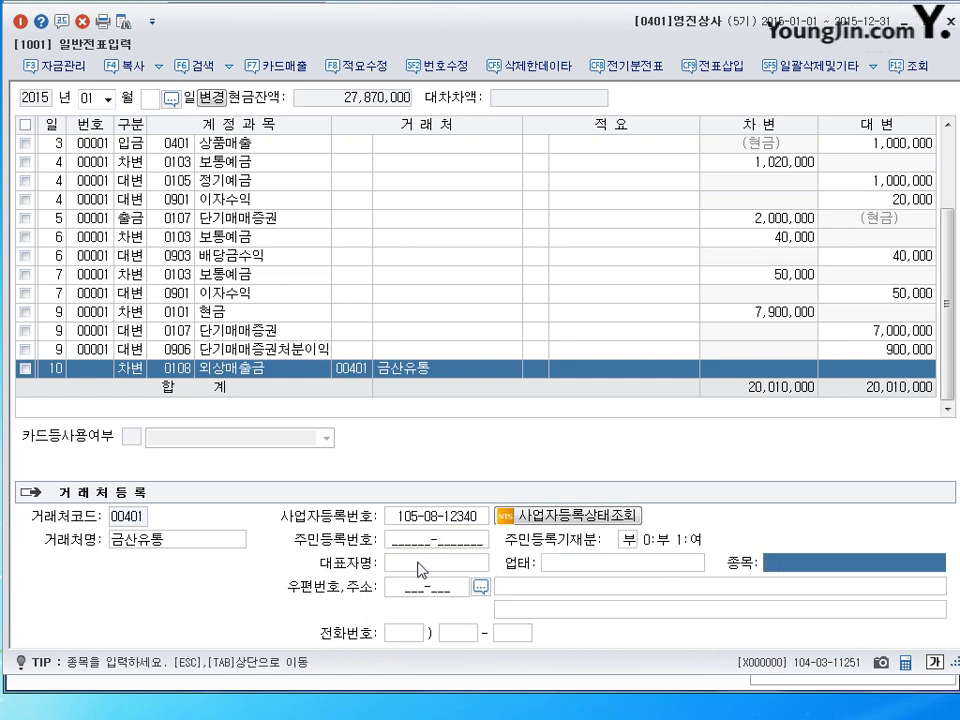
pyautogui.click(425, 568)
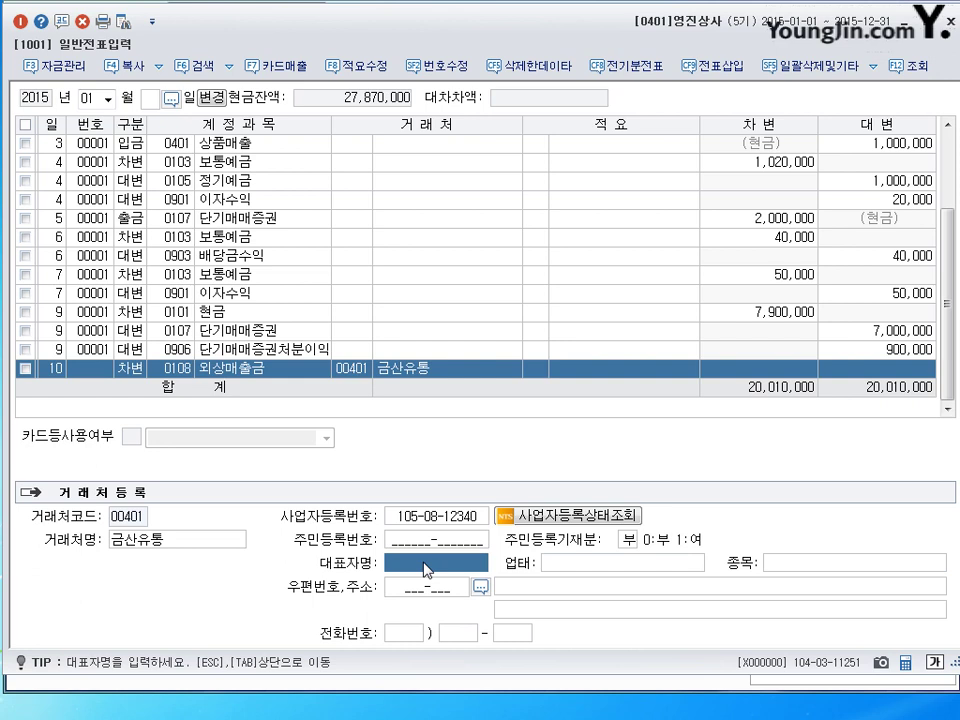
pyautogui.press('Return')
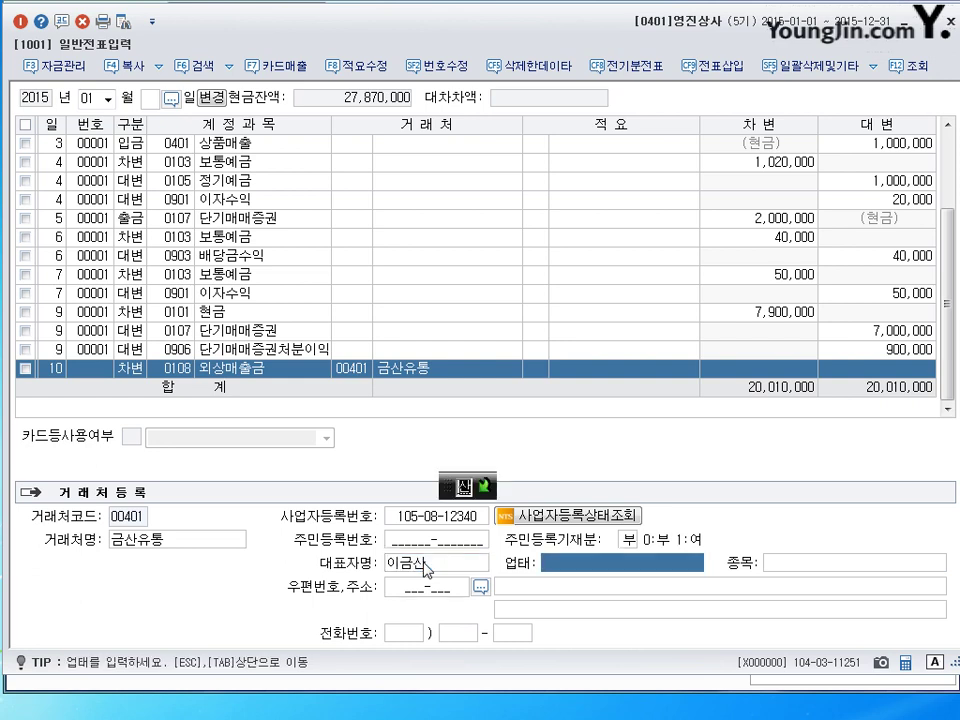
pyautogui.write('도매')
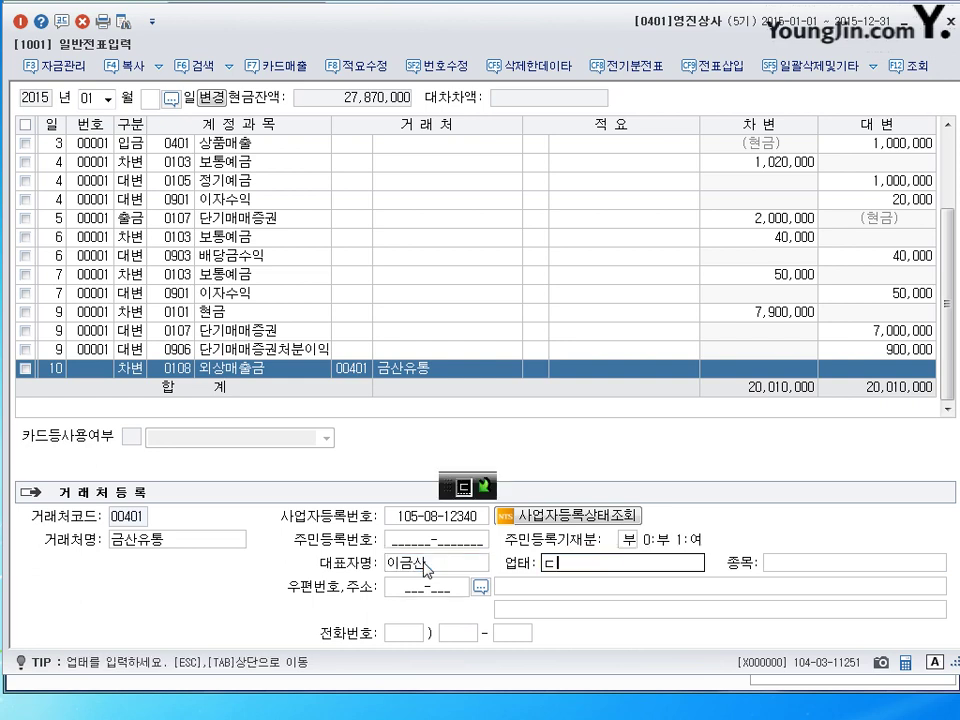
pyautogui.press('Return')
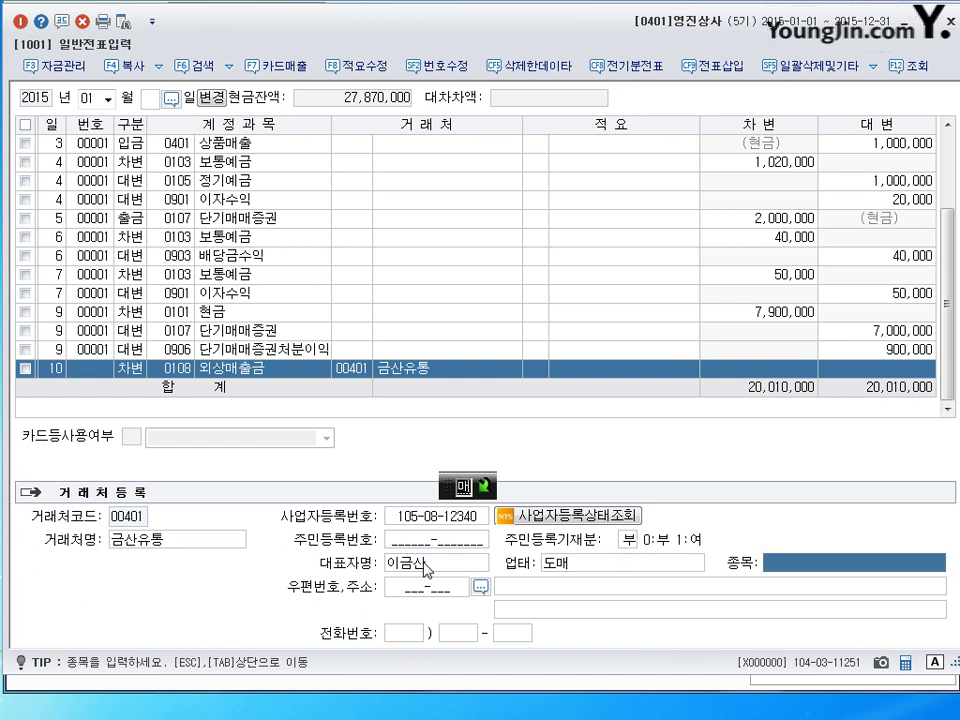
pyautogui.write('전자')
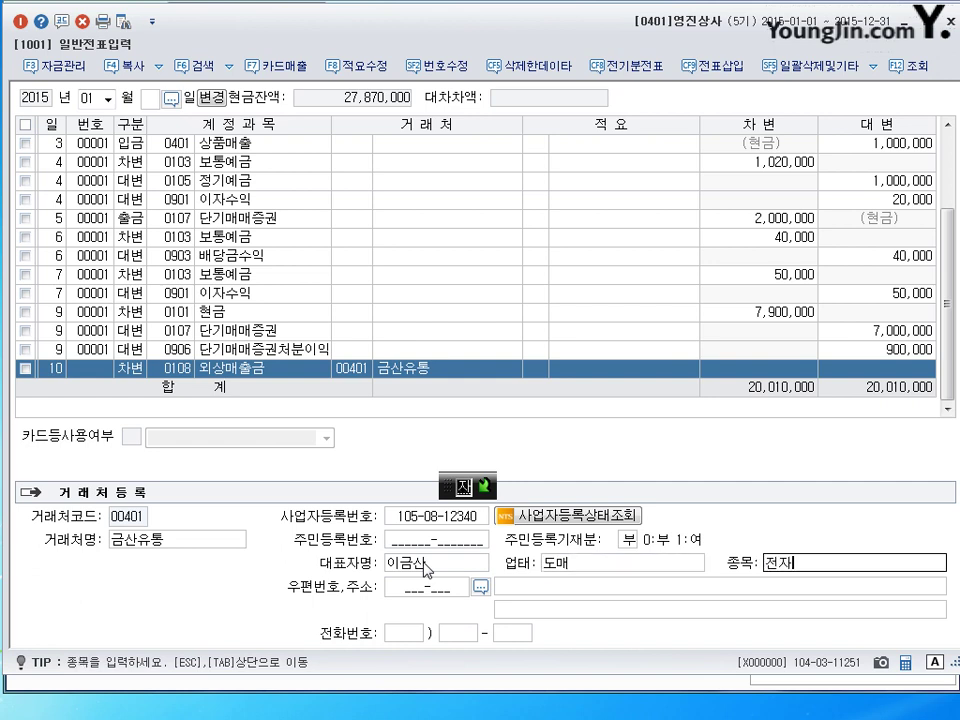
pyautogui.press('Return')
pyautogui.press('Return')
pyautogui.press('Return')
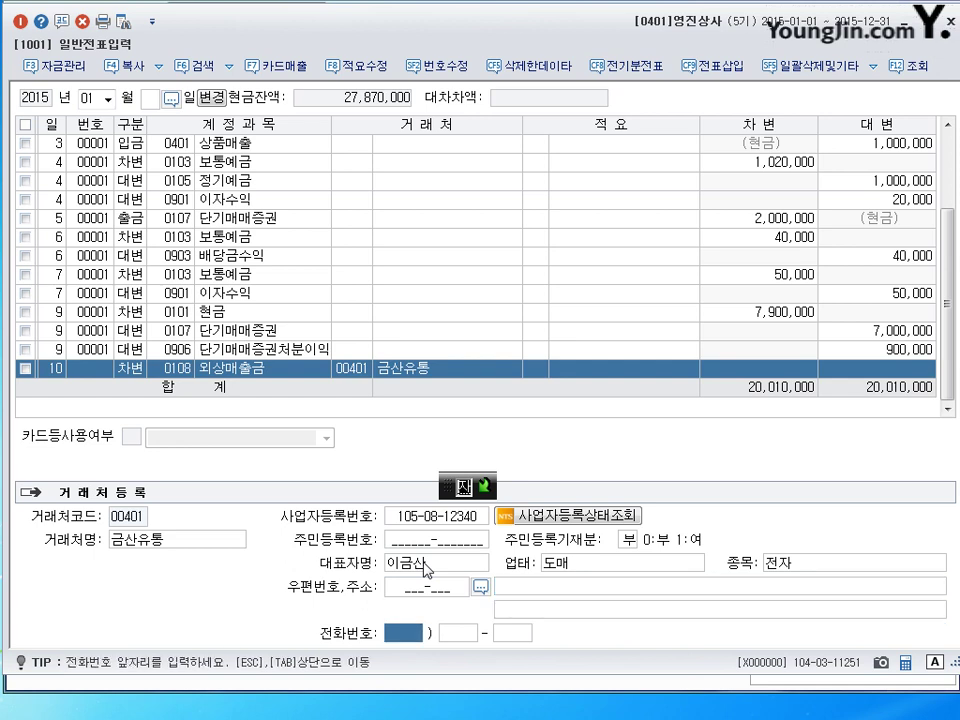
pyautogui.press('Return')
pyautogui.press('Return')
pyautogui.press('Return')
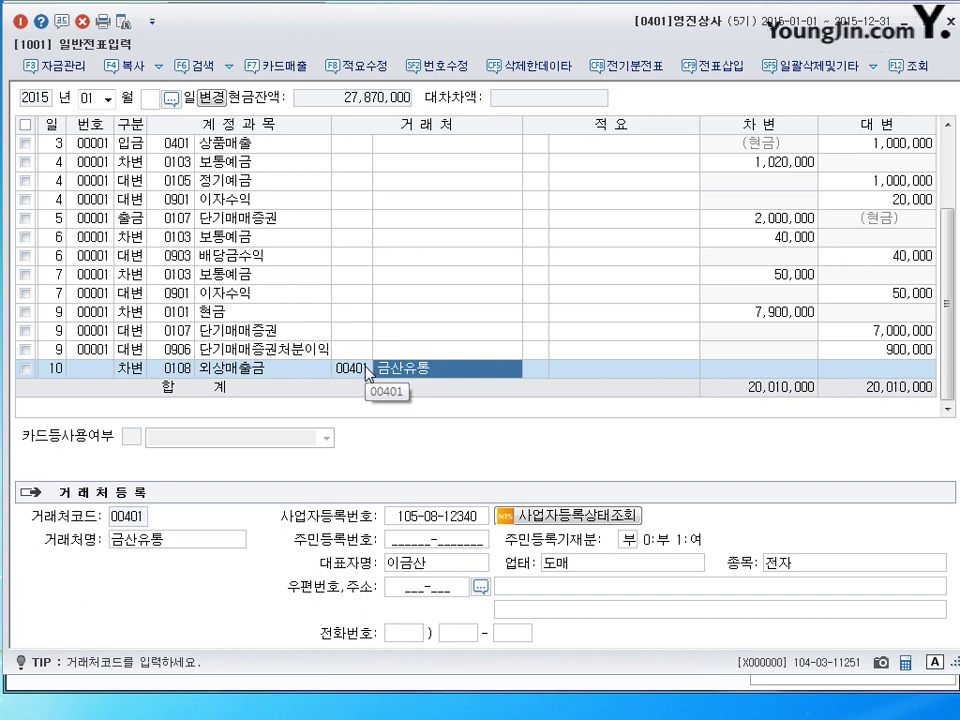
pyautogui.click(152, 20)
pyautogui.moveTo(189, 77)
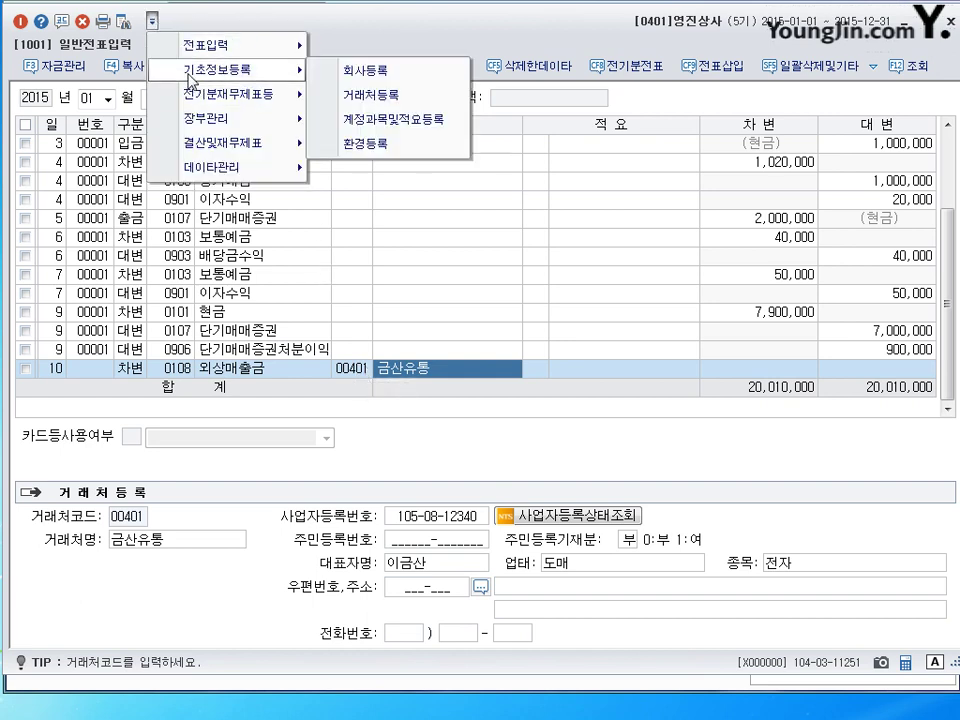
pyautogui.click(372, 95)
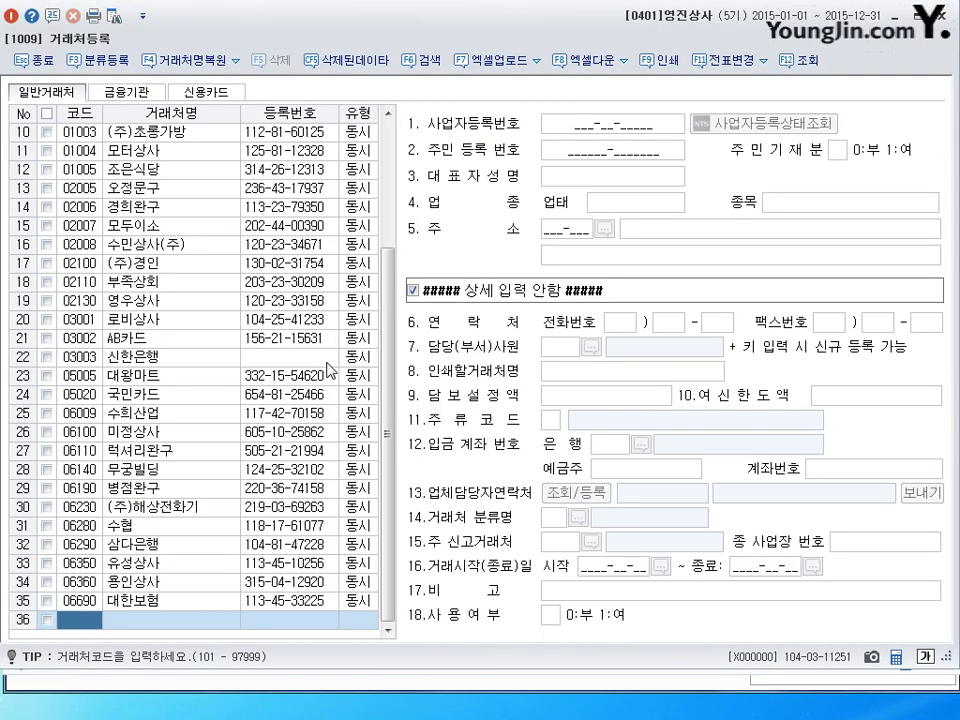
pyautogui.moveTo(392, 270); pyautogui.dragTo(384, 175)
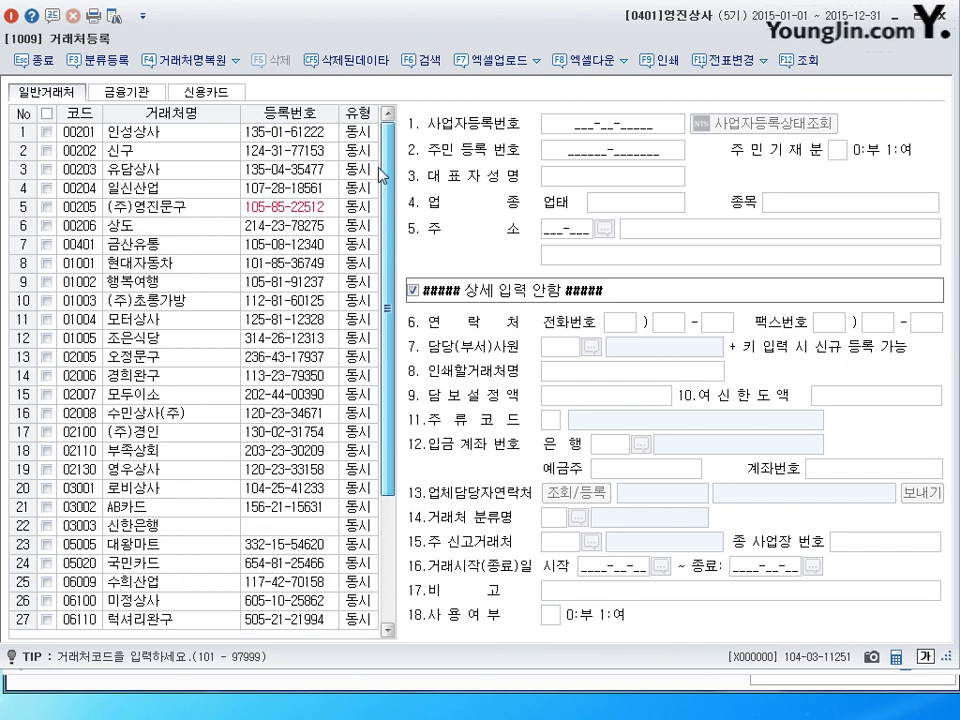
pyautogui.click(80, 244)
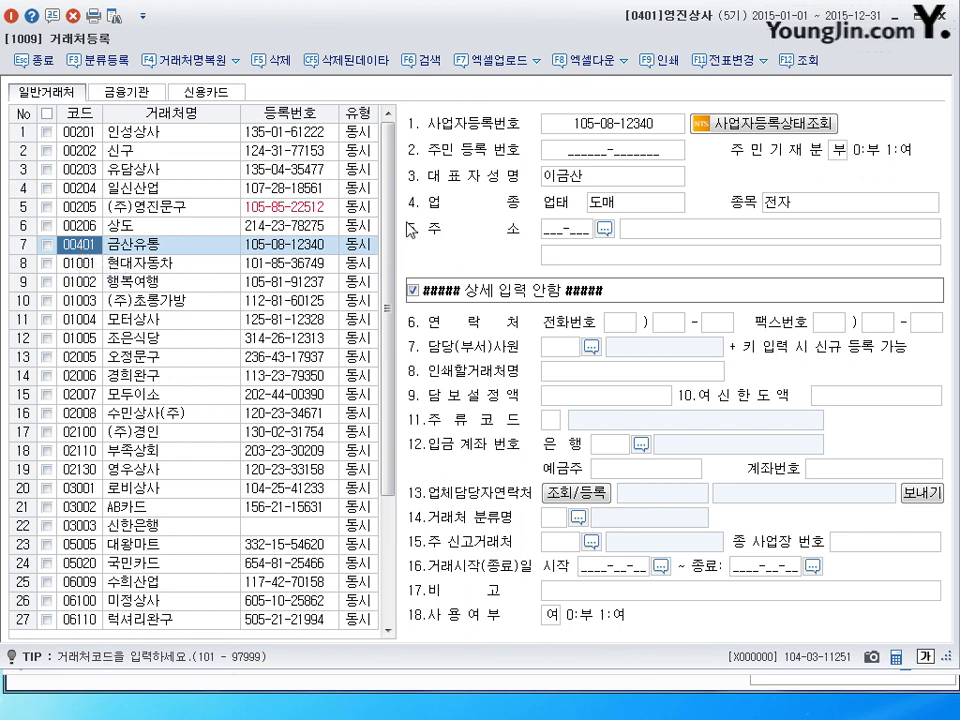
pyautogui.press('Escape')
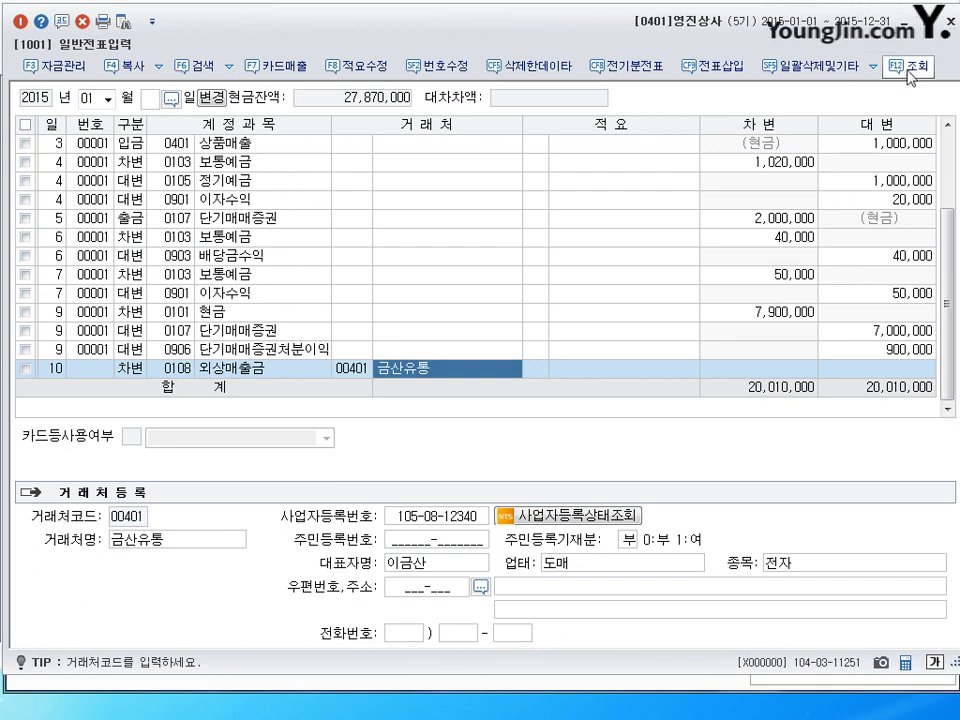
pyautogui.click(902, 24)
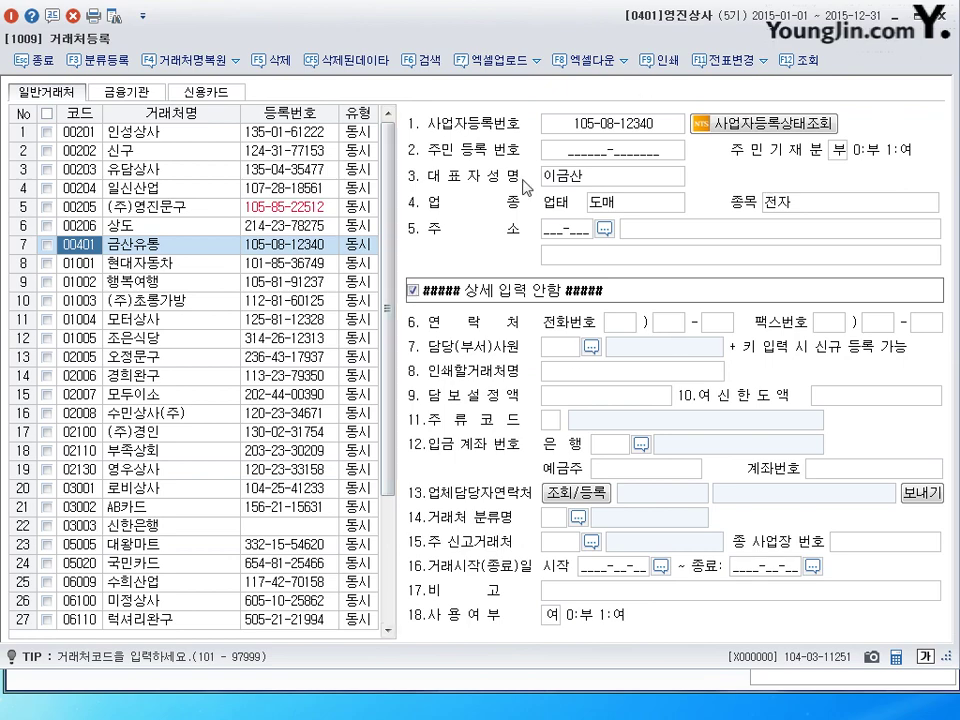
pyautogui.press('Escape')
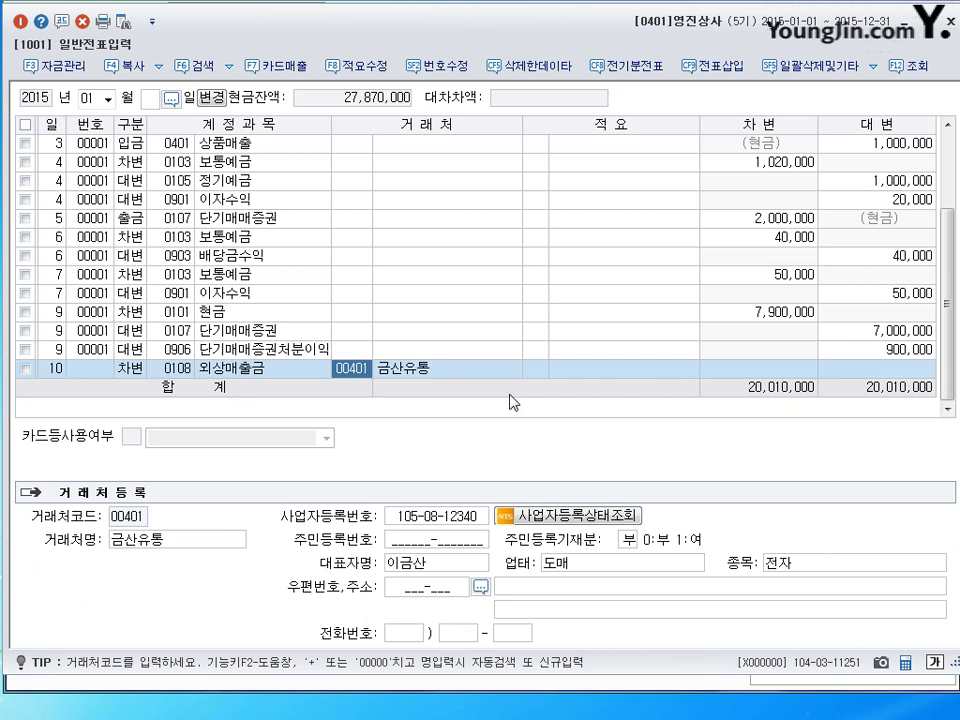
# Enter 7,000,000 as the 외상매출금 debit amount.
pyautogui.press('Return')
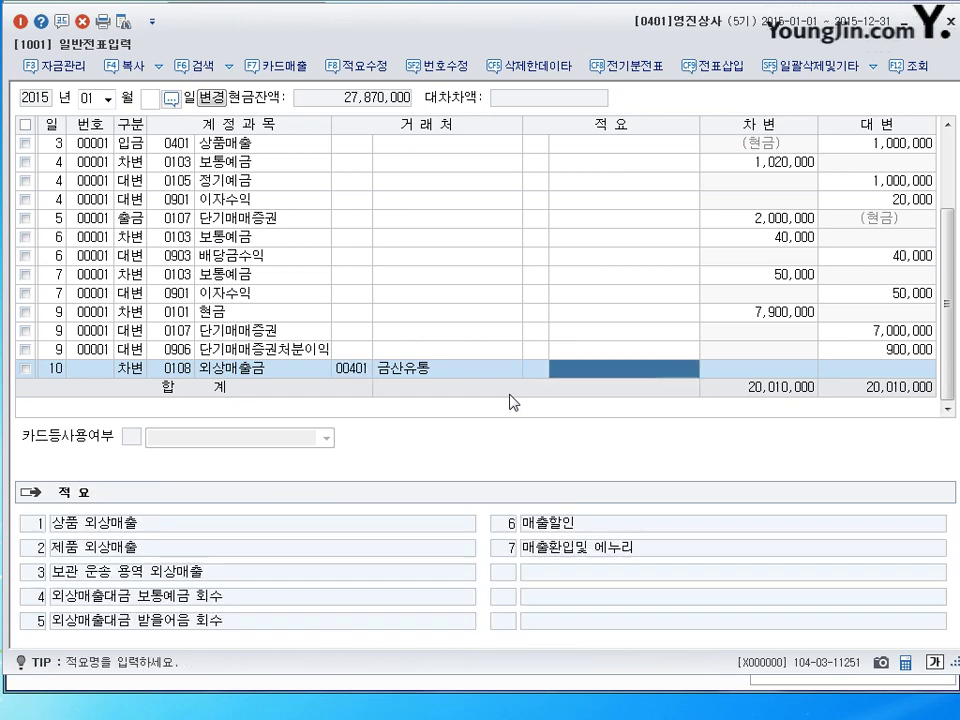
pyautogui.press('Return')
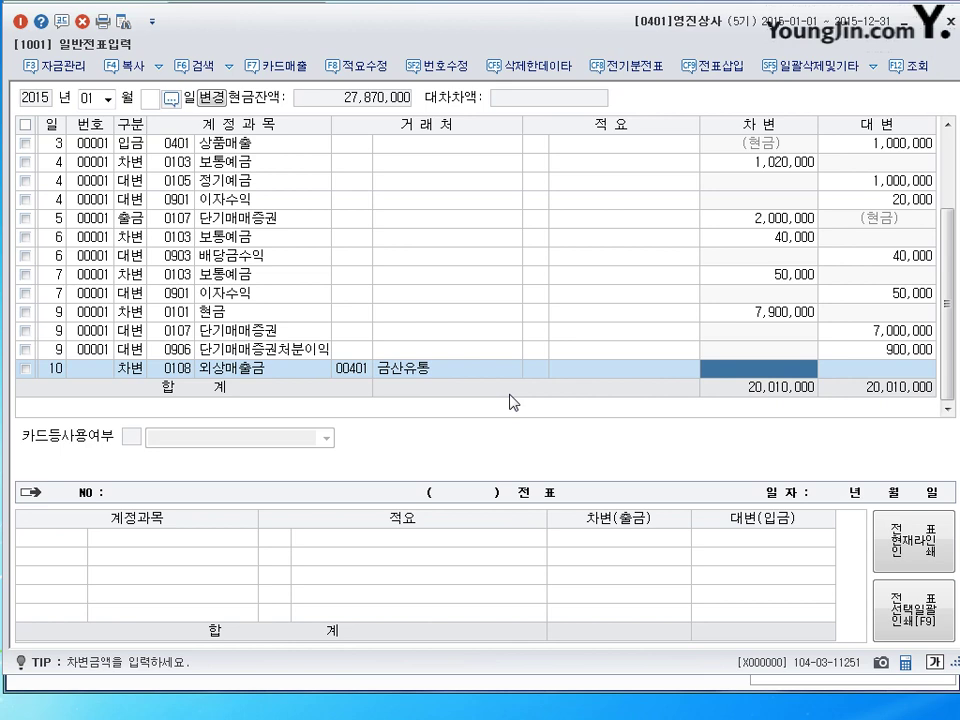
pyautogui.write('7000000')
pyautogui.press('Return')
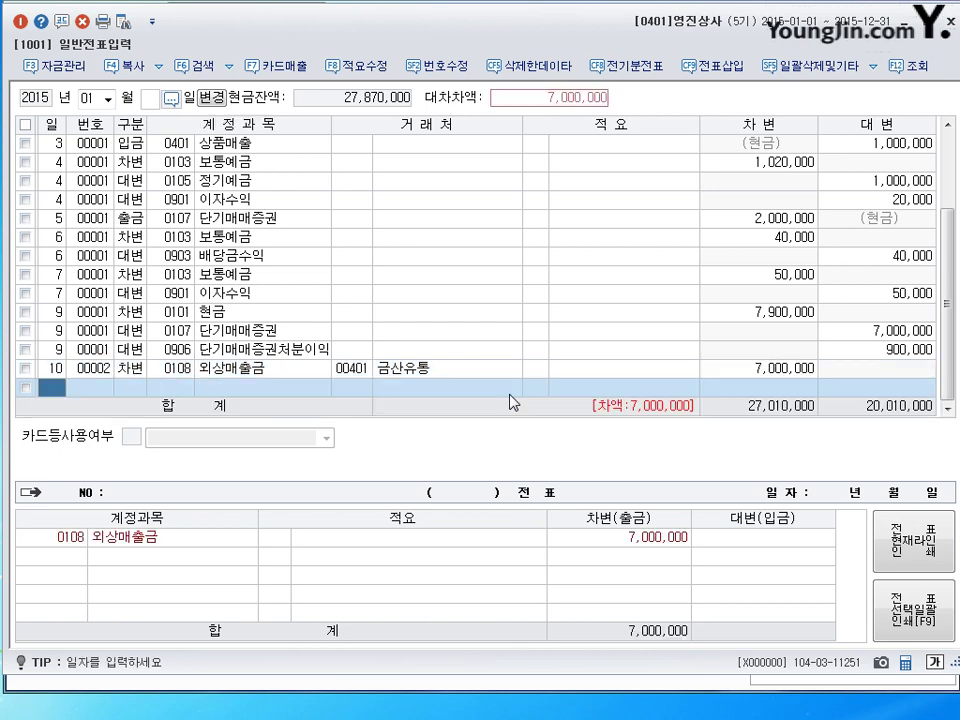
# Add a day-10 credit line (구분 4) to 0401 상품매출 for 7,000,000.
pyautogui.write('10')
pyautogui.press('Return')
pyautogui.write('4')
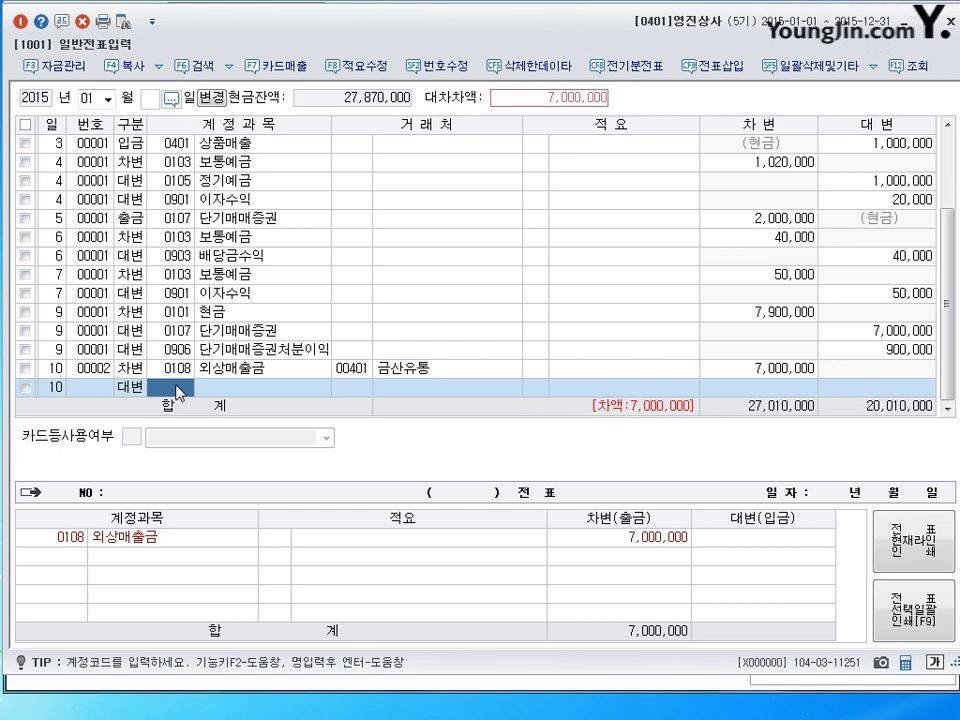
pyautogui.write('401')
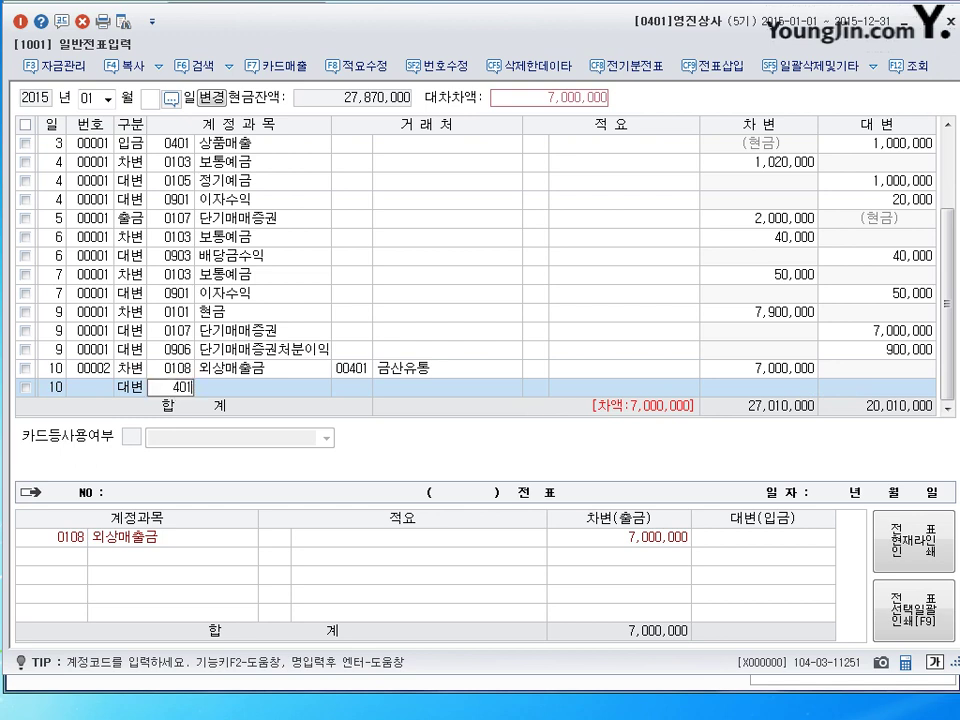
pyautogui.press('Return')
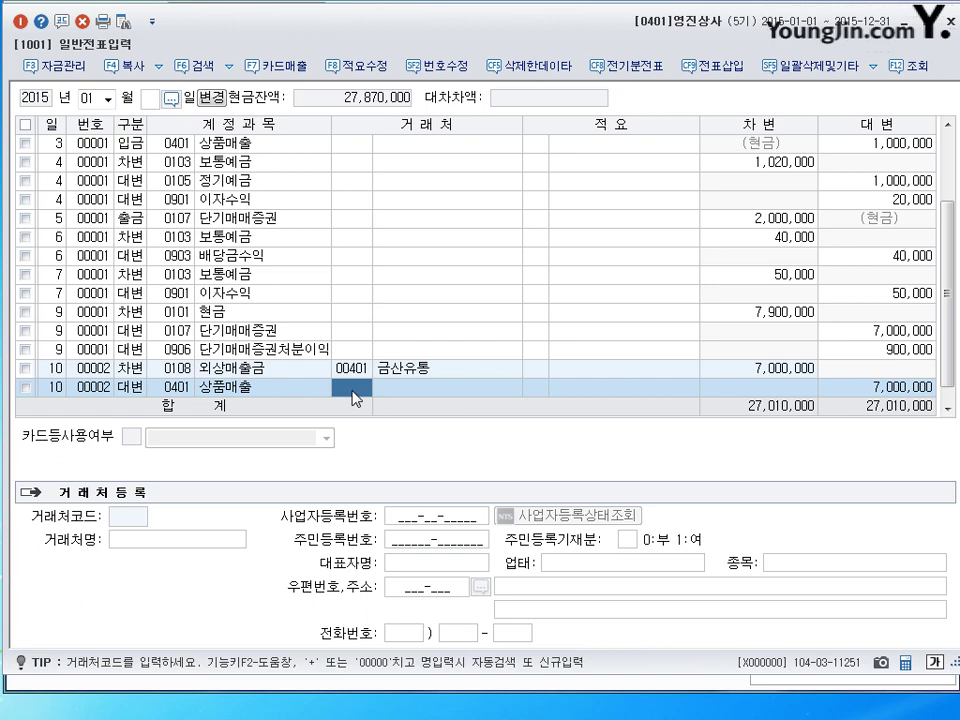
pyautogui.press('Return')
pyautogui.press('Return')
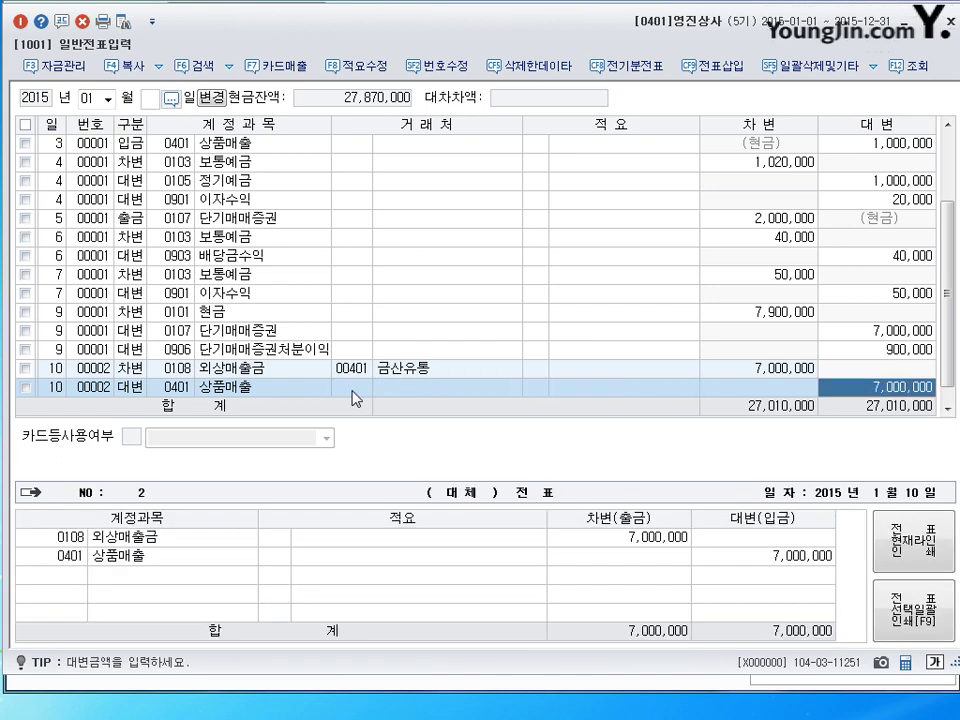
pyautogui.press('Return')
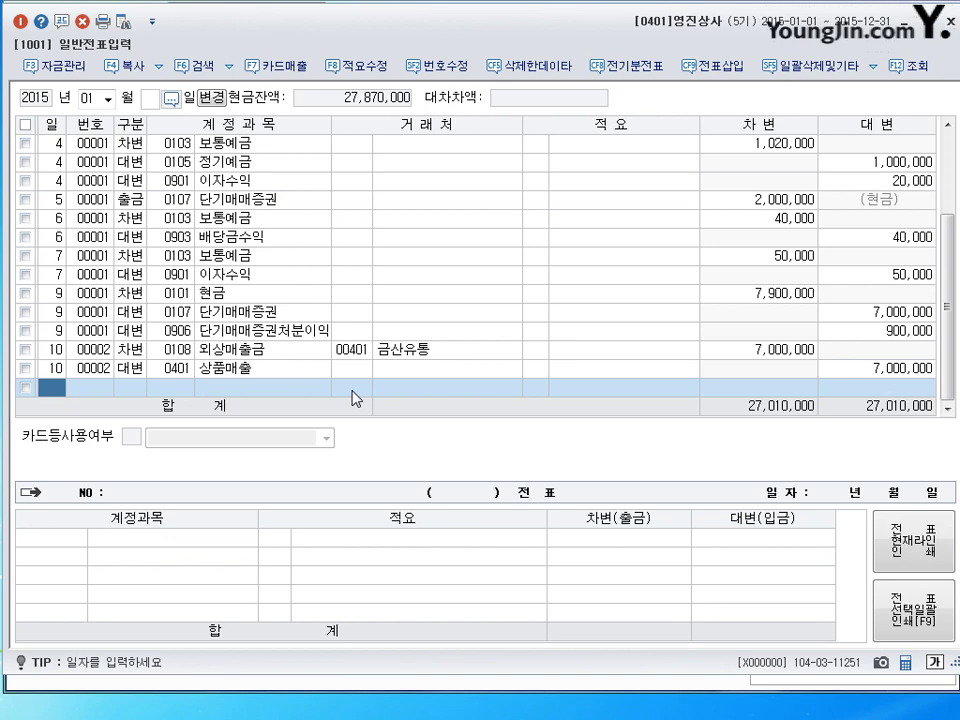
# Revisit the 0401 상품매출 credit line, which picks up 금산유통 as its customer.
pyautogui.click(296, 372)
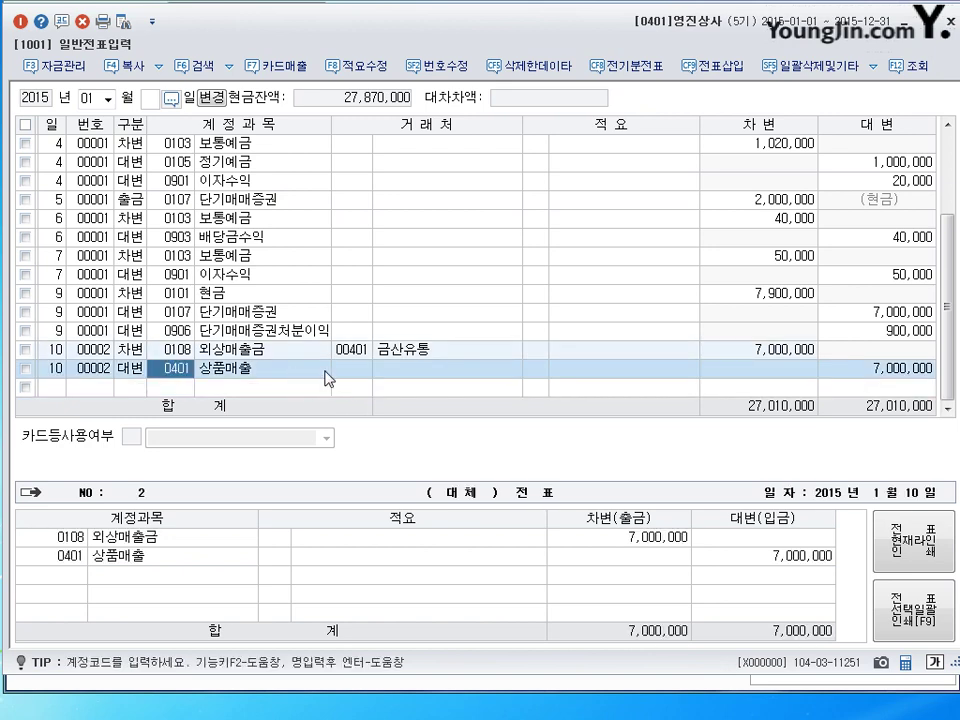
pyautogui.press('Down')
pyautogui.press('Up')
pyautogui.press('Return')
pyautogui.press('Return')
pyautogui.press('Return')
pyautogui.press('Down')
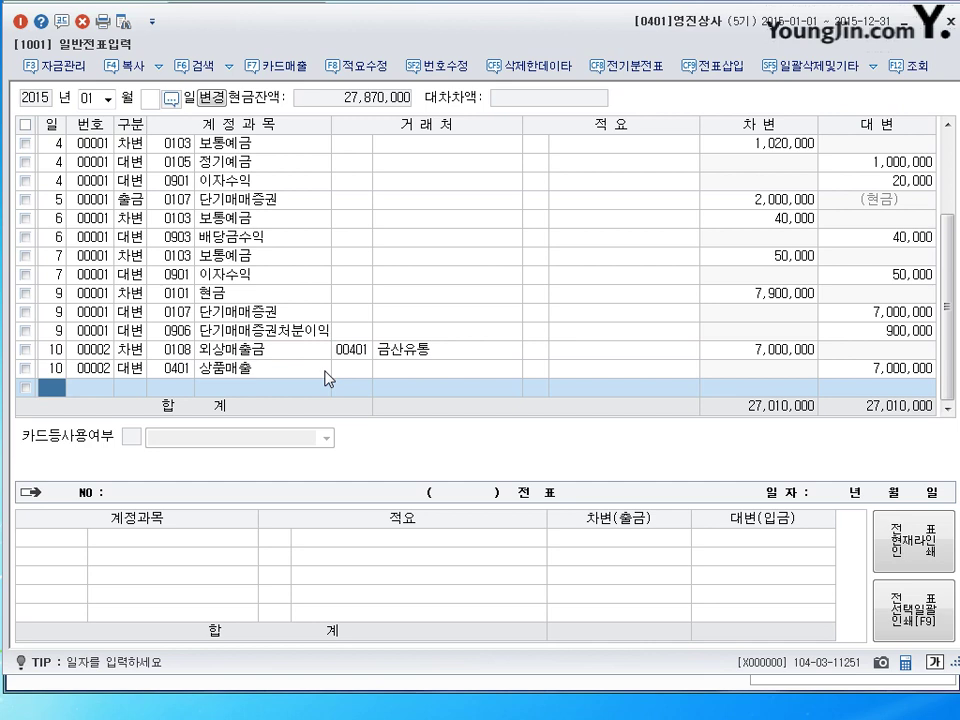
pyautogui.press('Up')
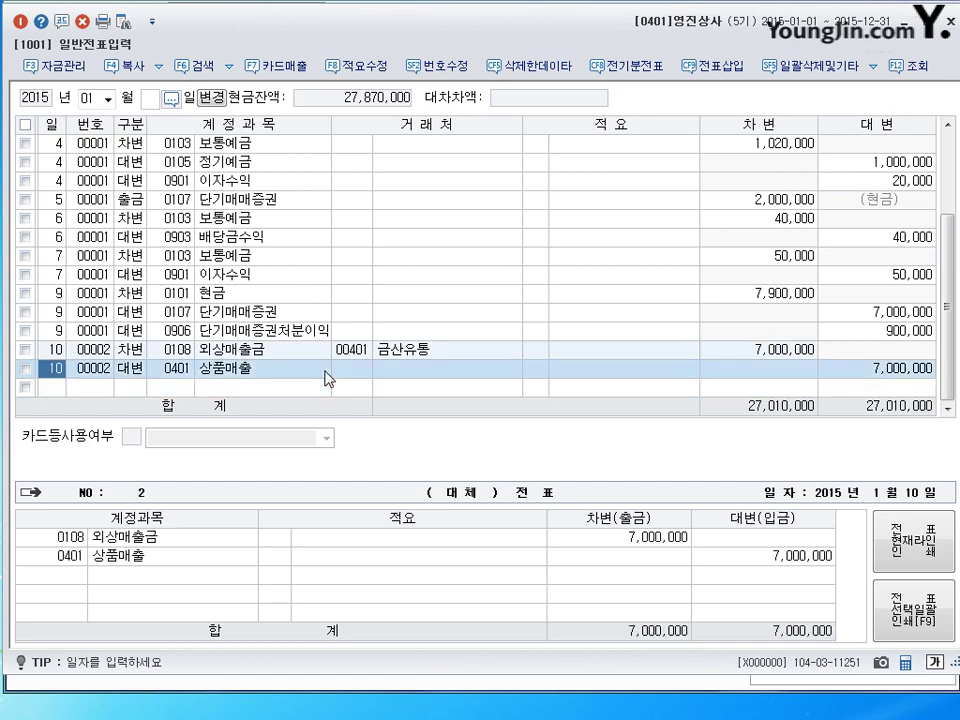
pyautogui.press('Return')
pyautogui.press('Return')
pyautogui.press('Return')
pyautogui.press('Return')
pyautogui.press('Return')
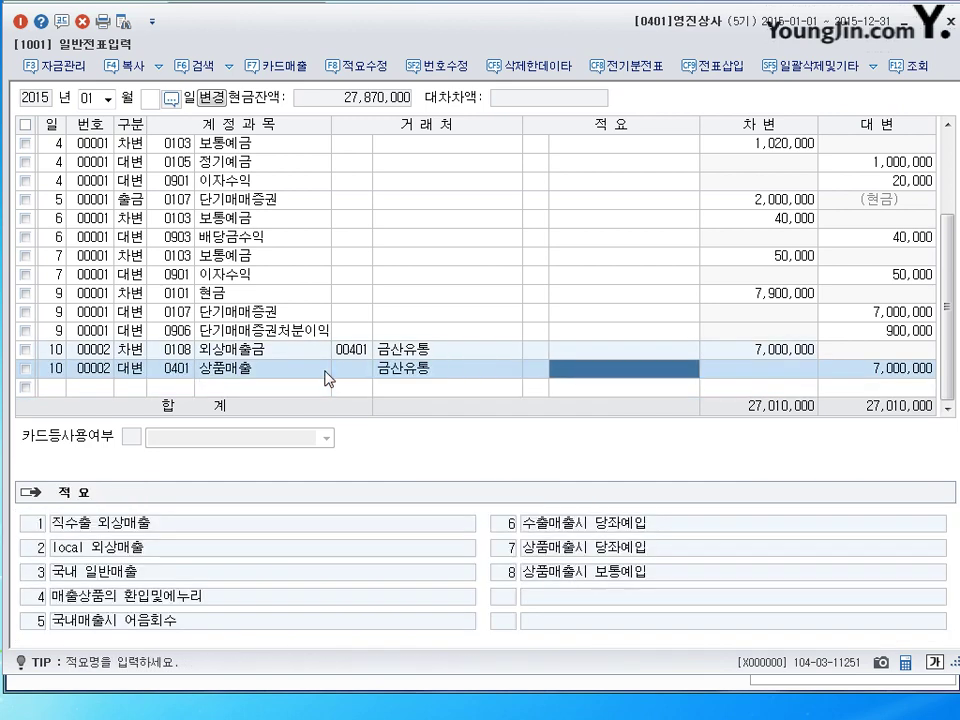
pyautogui.press('Return')
pyautogui.press('Return')
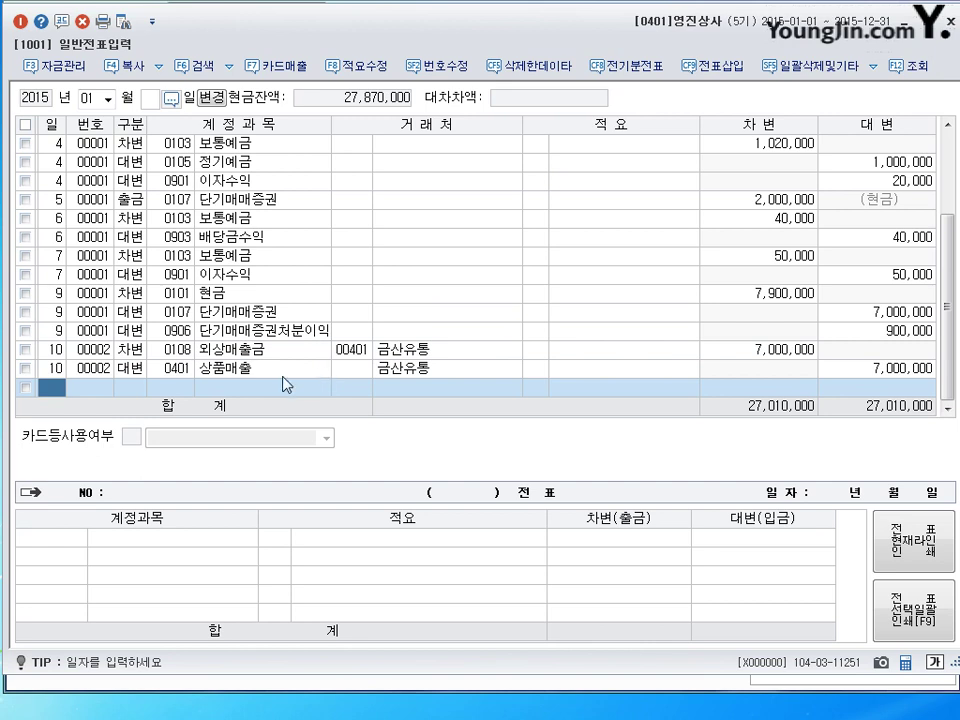
# Clear 금산유통 from the 상품매출 credit line and begin a new line dated the 11th.
pyautogui.click(427, 386)
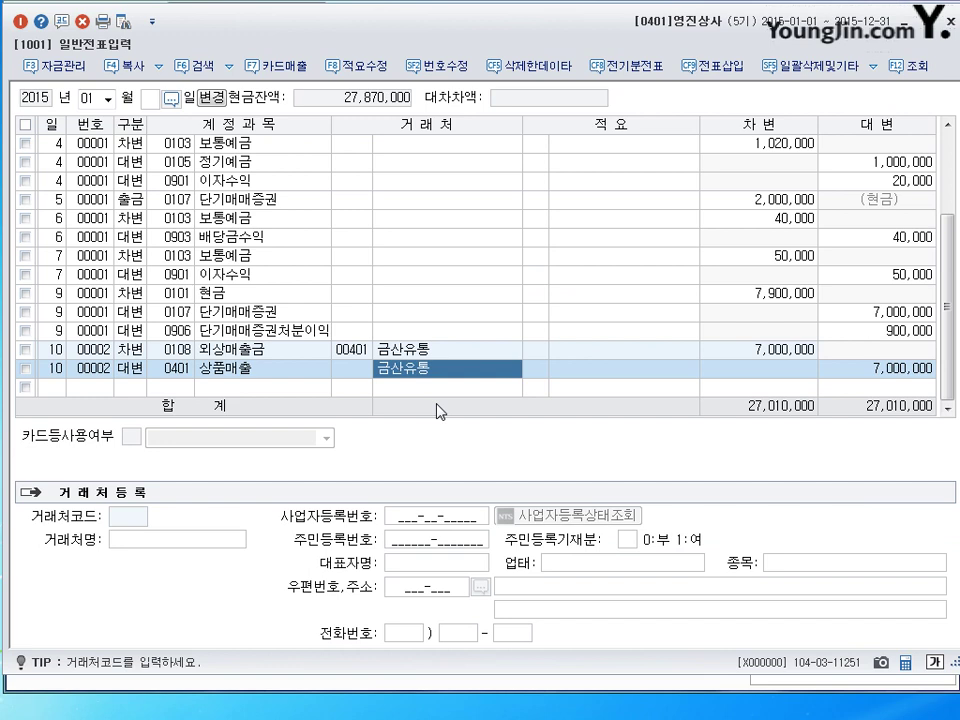
pyautogui.click(428, 385)
pyautogui.click(422, 371)
pyautogui.click(424, 371)
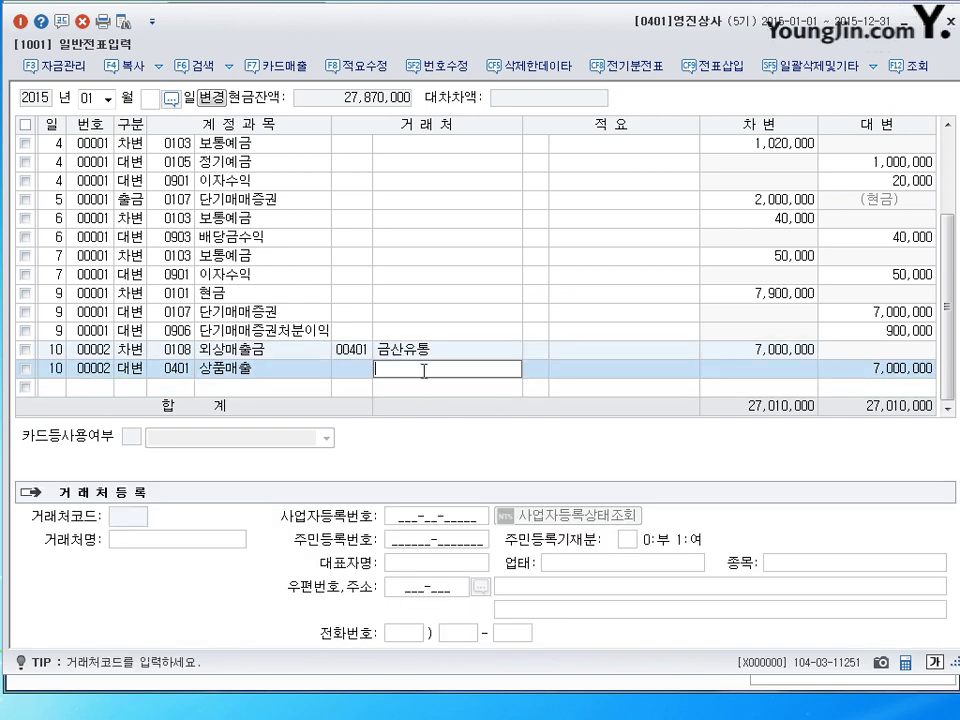
pyautogui.press('Return')
pyautogui.press('Return')
pyautogui.press('Return')
pyautogui.press('Return')
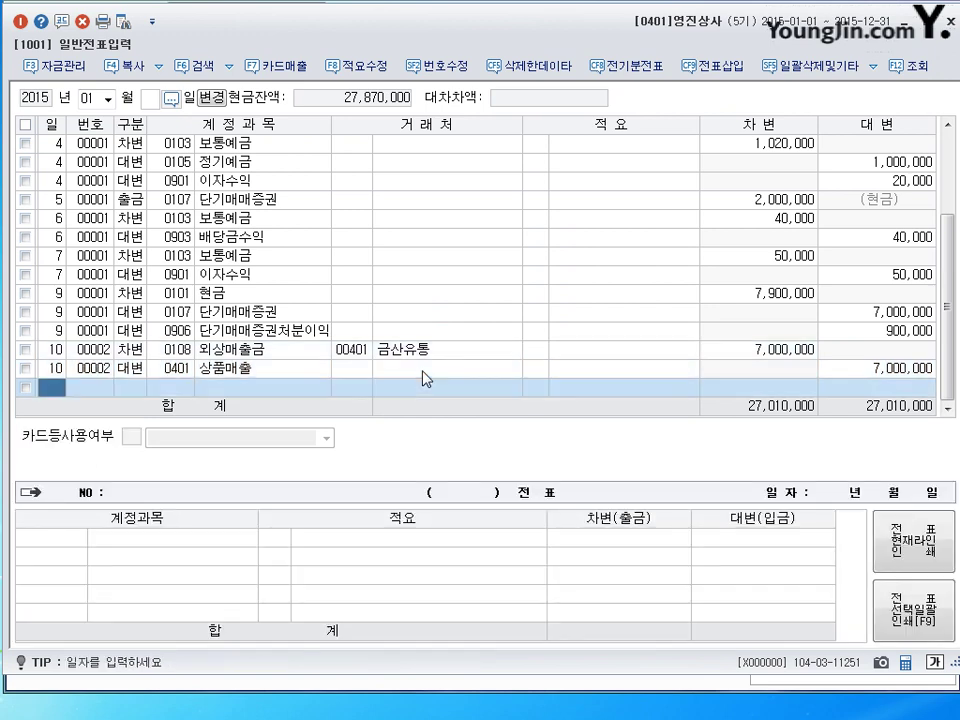
pyautogui.write('11')
pyautogui.press('Return')
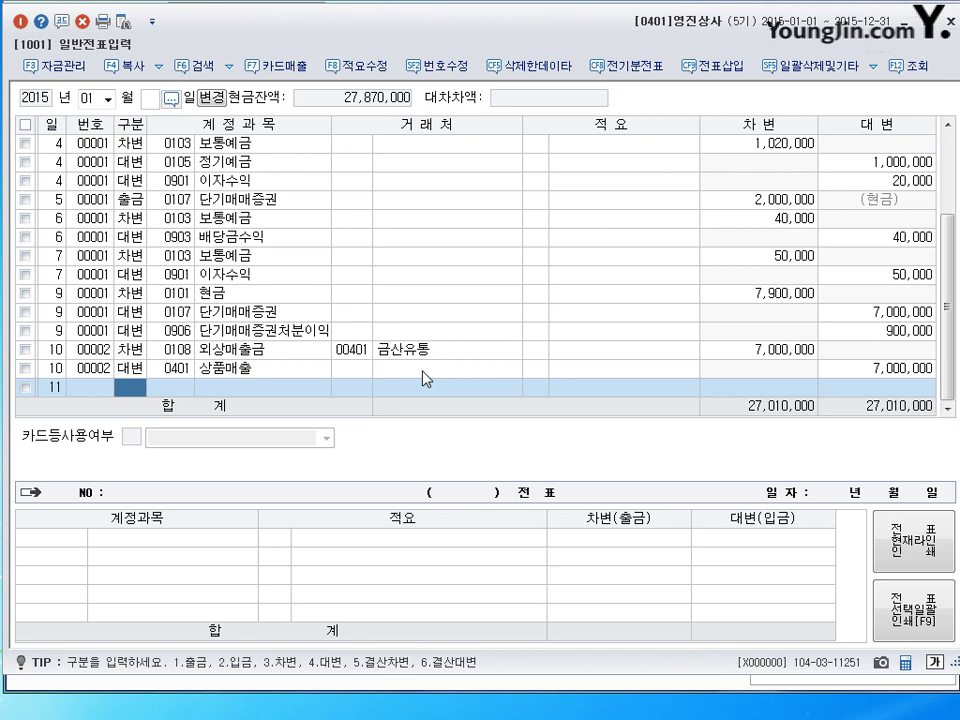
# Debit 5,500,000 to ordinary deposits 0103 on the day-11 line.
pyautogui.write('3')
pyautogui.press('Return')
pyautogui.write('103')
pyautogui.press('Return')
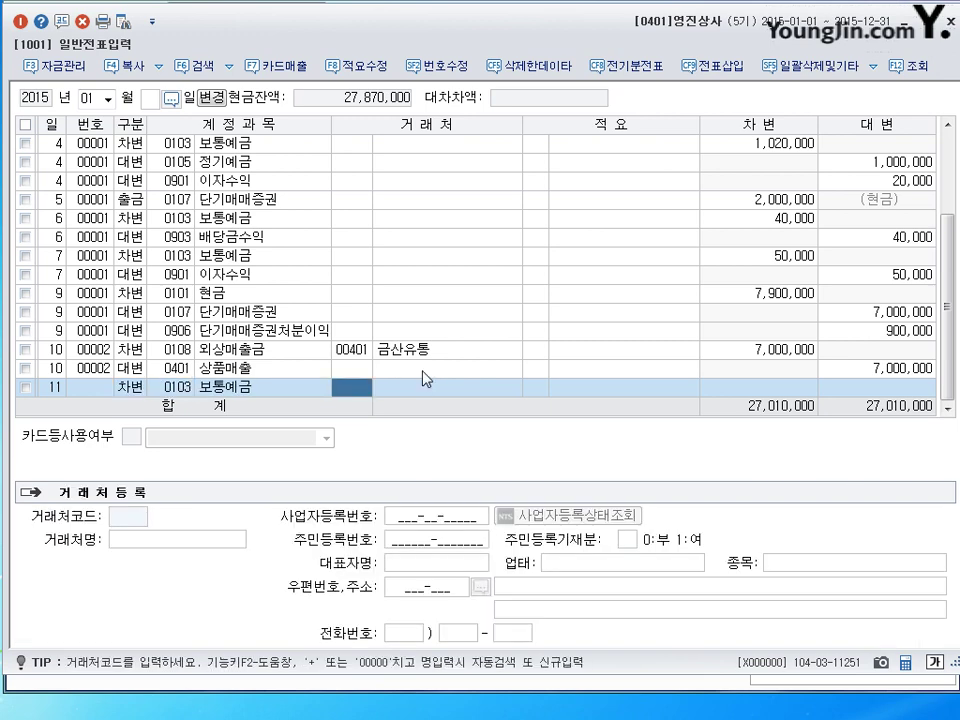
pyautogui.press('Return')
pyautogui.press('Return')
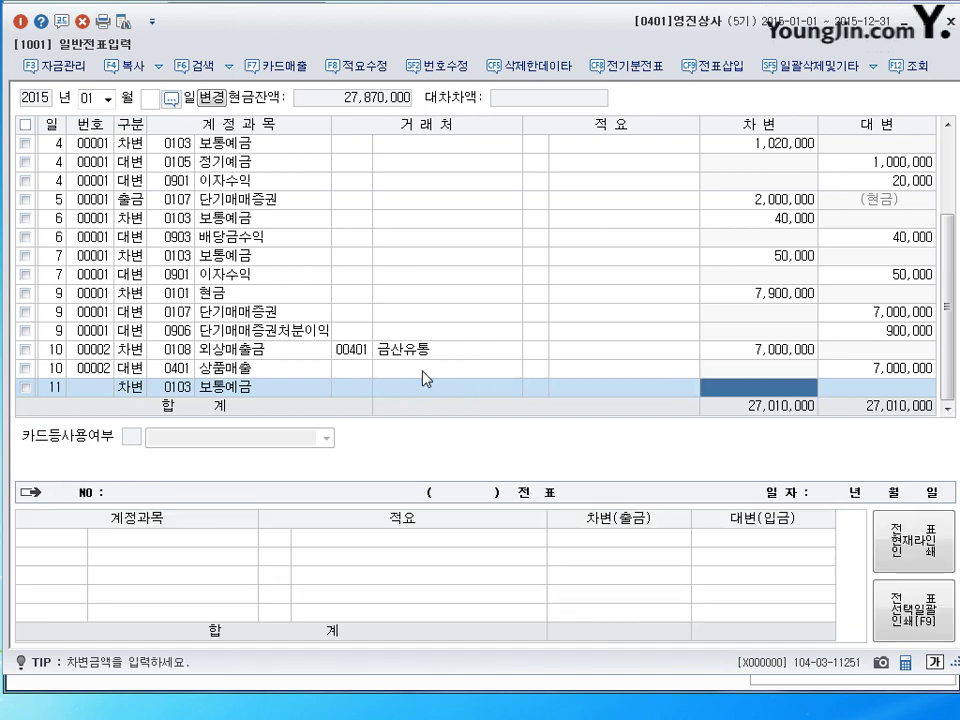
pyautogui.write('5500000')
pyautogui.press('Return')
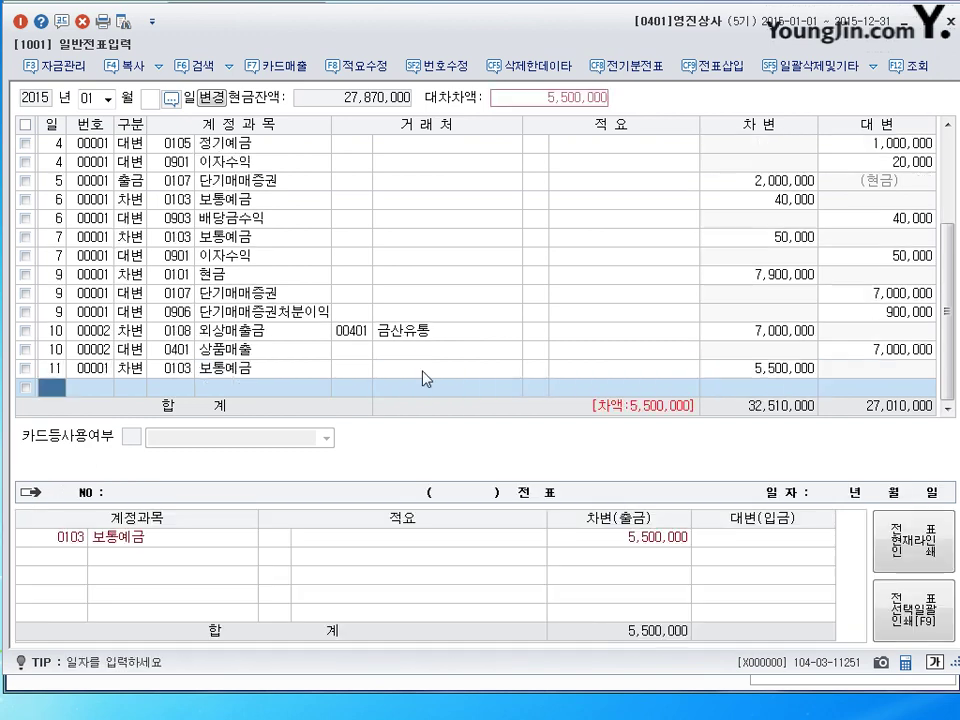
pyautogui.press('Return')
# Credit accounts receivable 0108 with partner 02005 오정문구 and check the partner details.
pyautogui.write('4')
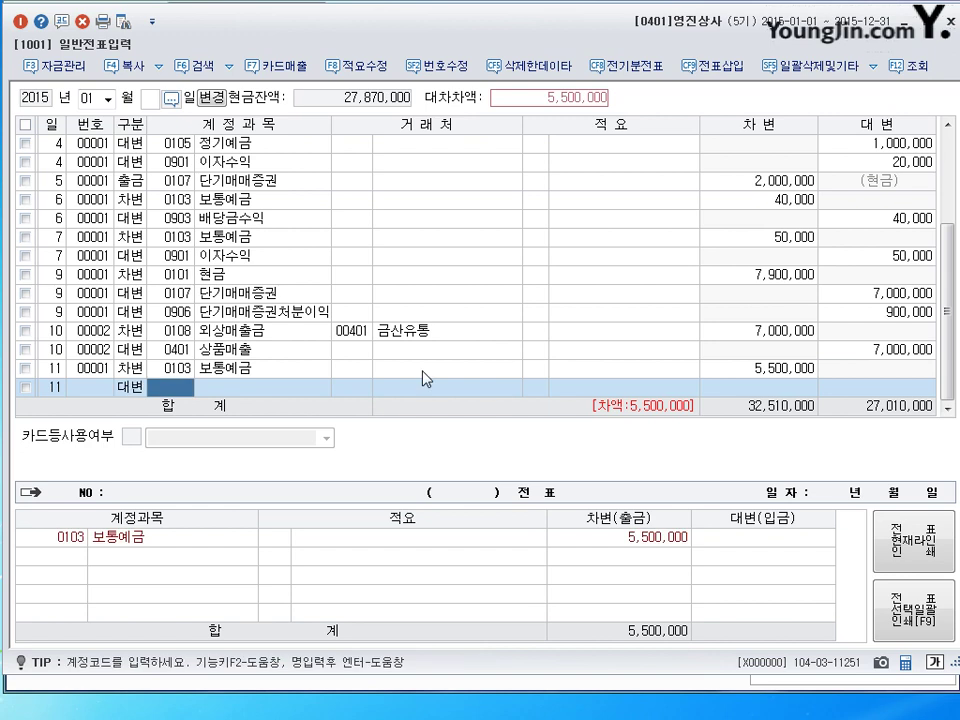
pyautogui.write('108')
pyautogui.press('Return')
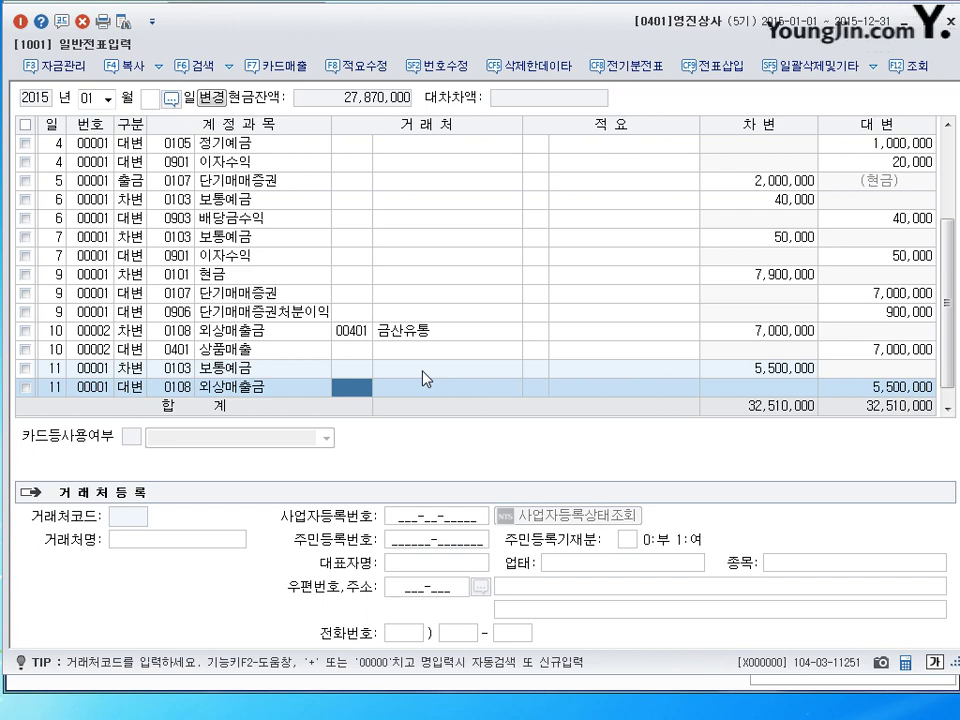
pyautogui.write('오')
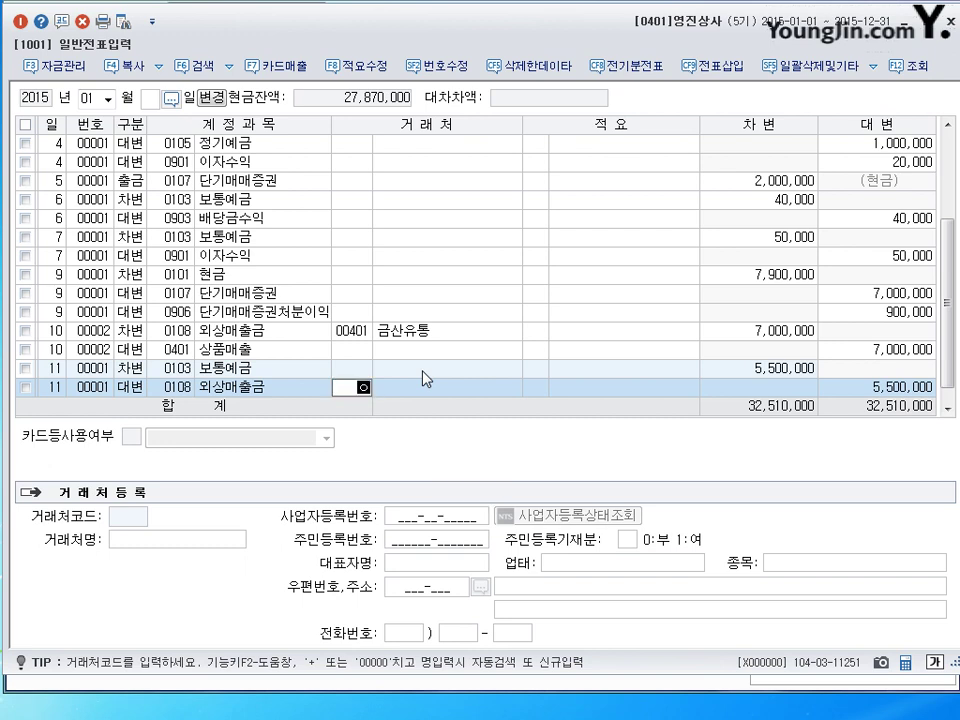
pyautogui.write('지ㅇ')
pyautogui.press('Return')
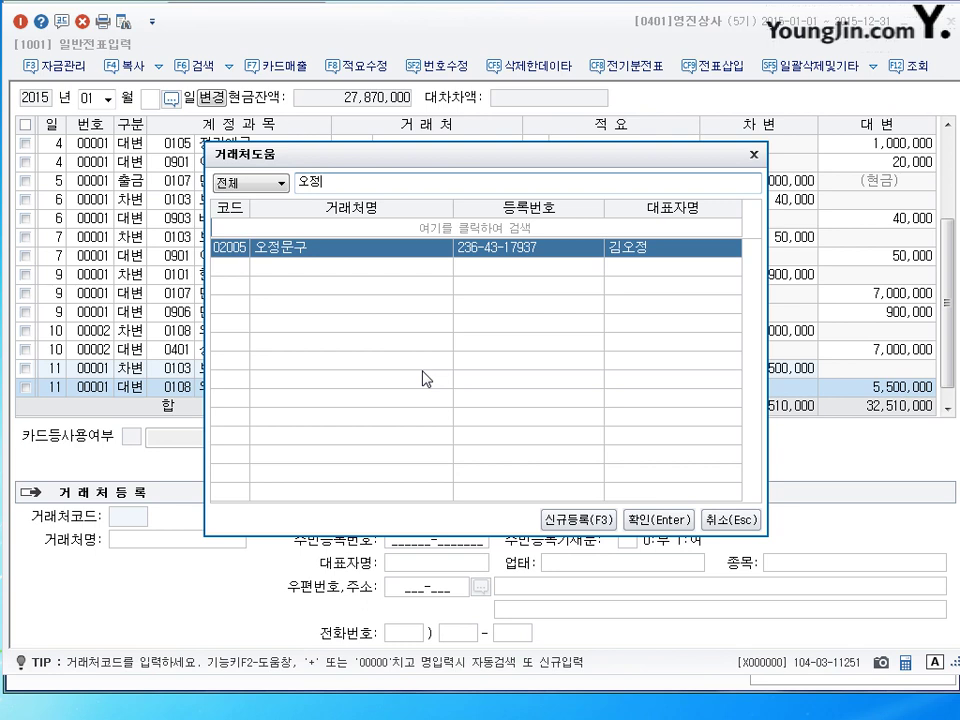
pyautogui.press('Return')
pyautogui.press('Return')
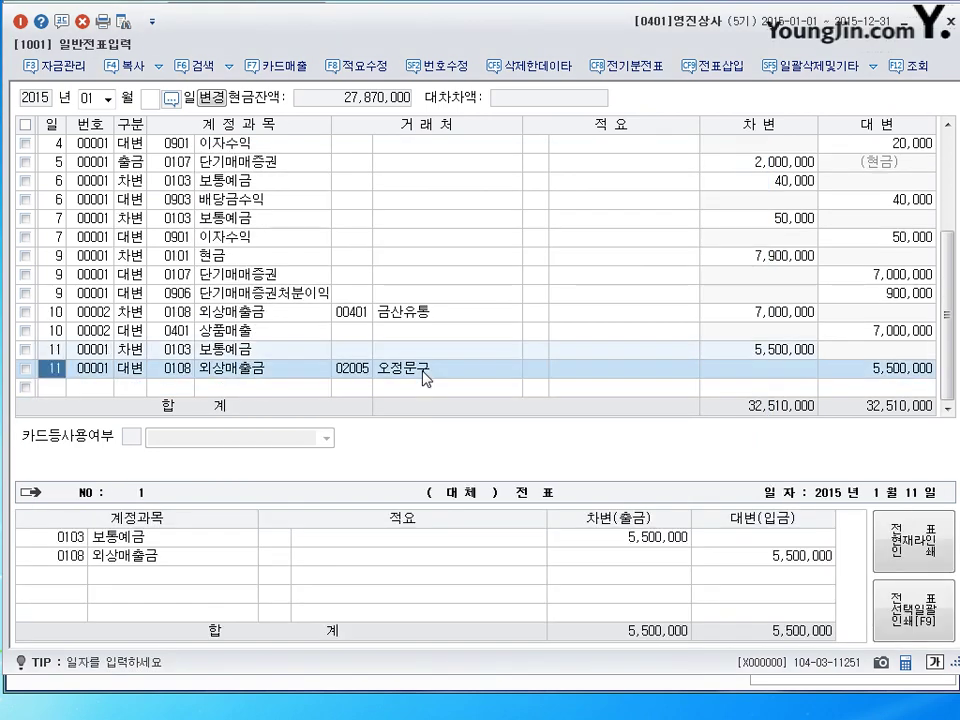
pyautogui.click(352, 312)
pyautogui.click(356, 369)
pyautogui.click(360, 387)
pyautogui.click(358, 369)
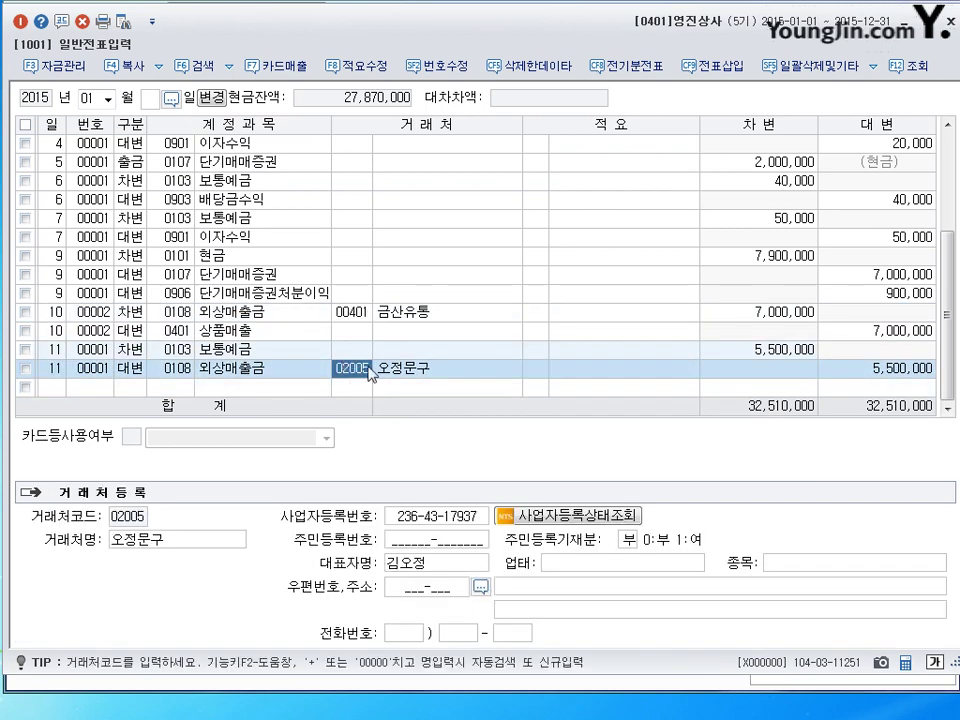
pyautogui.click(365, 387)
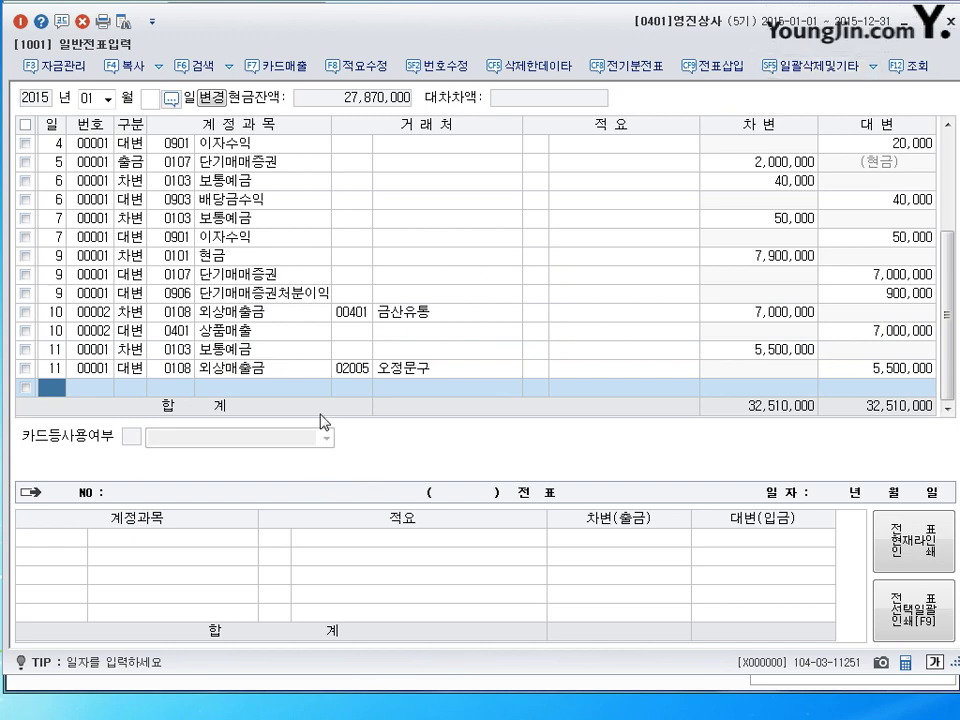
# Enter 12 as the day of the new journal line.
pyautogui.write('12')
pyautogui.press('Return')
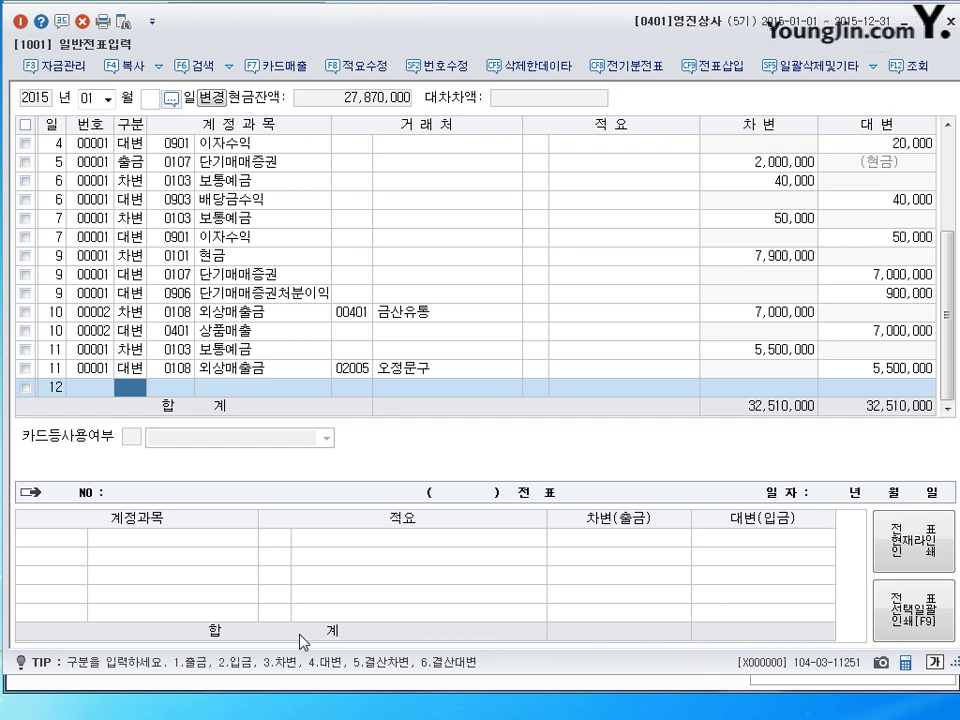
# Make the day-12 line a debit to notes receivable 0110 받을어음.
pyautogui.write('3')
pyautogui.press('Return')
pyautogui.write('110')
pyautogui.press('Return')
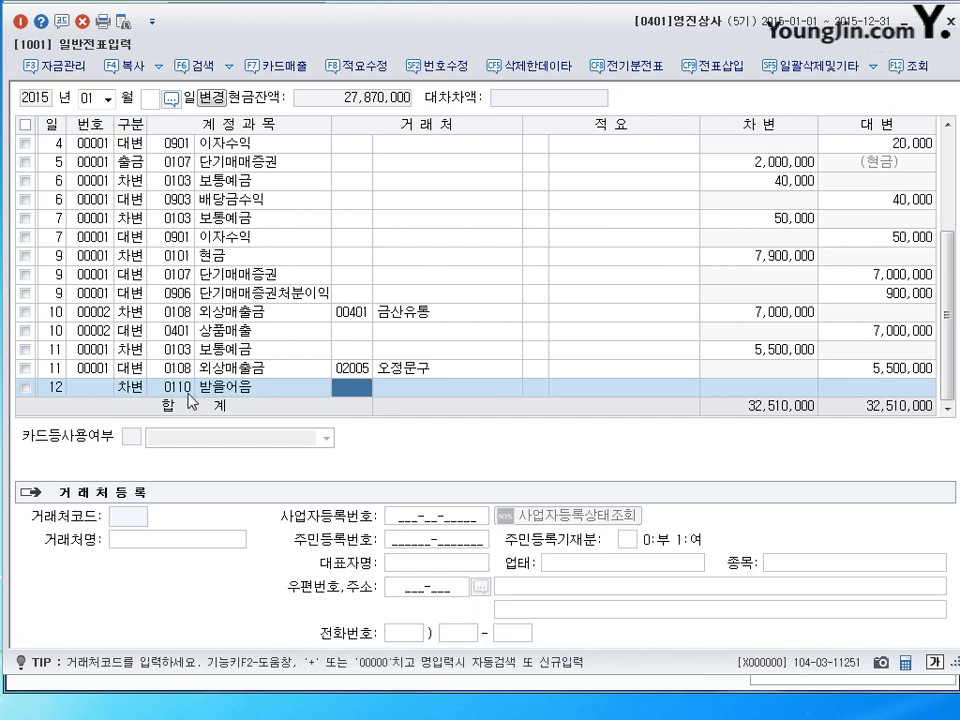
pyautogui.click(187, 391)
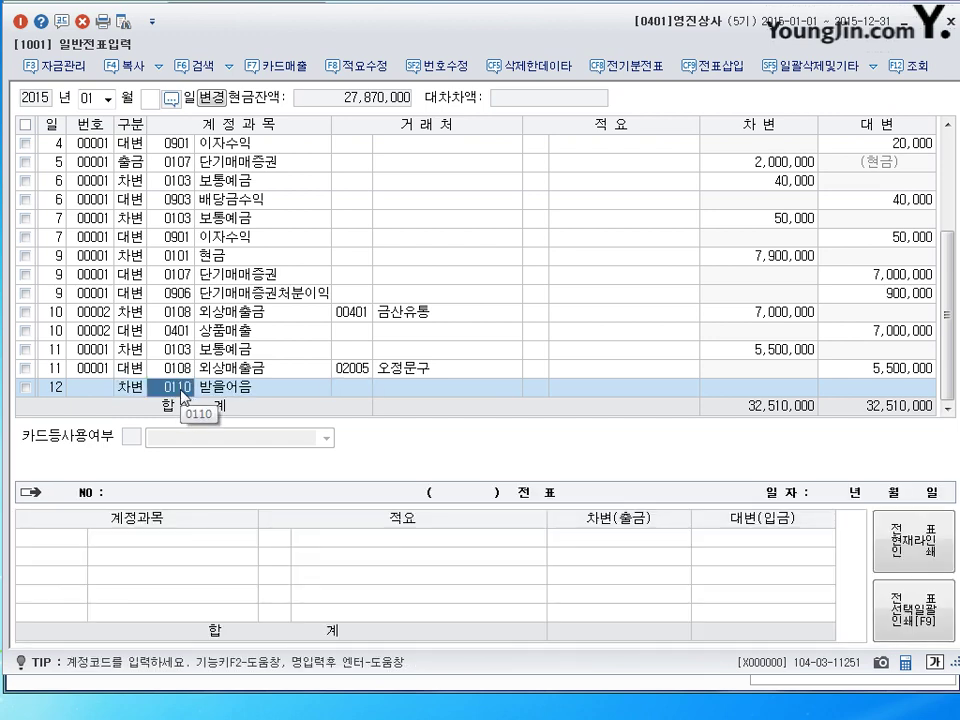
pyautogui.write('받')
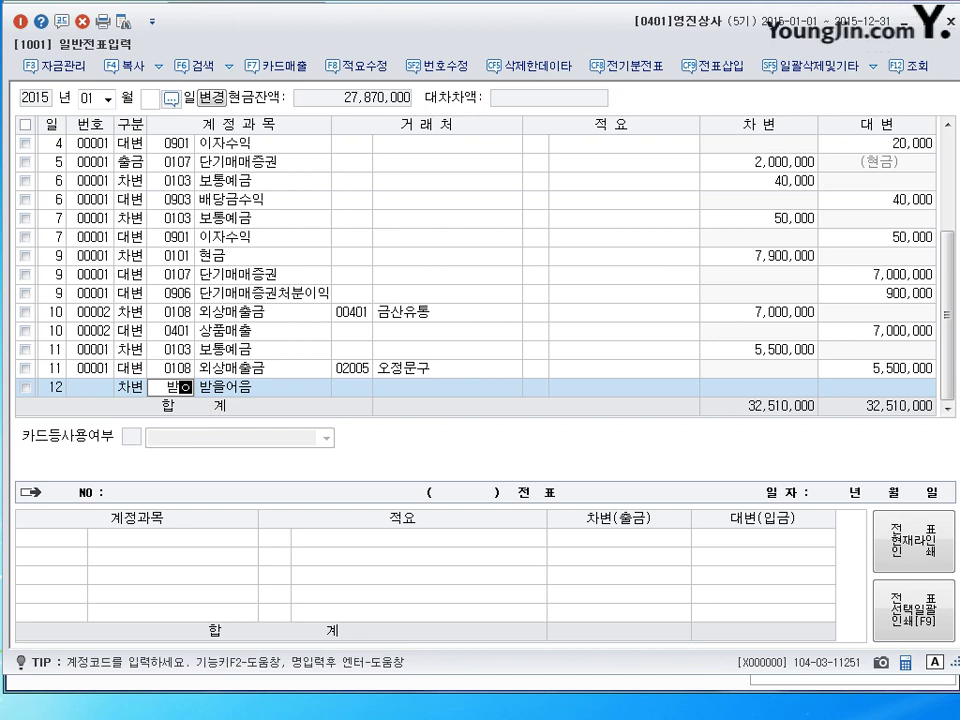
pyautogui.write('을')
pyautogui.press('Return')
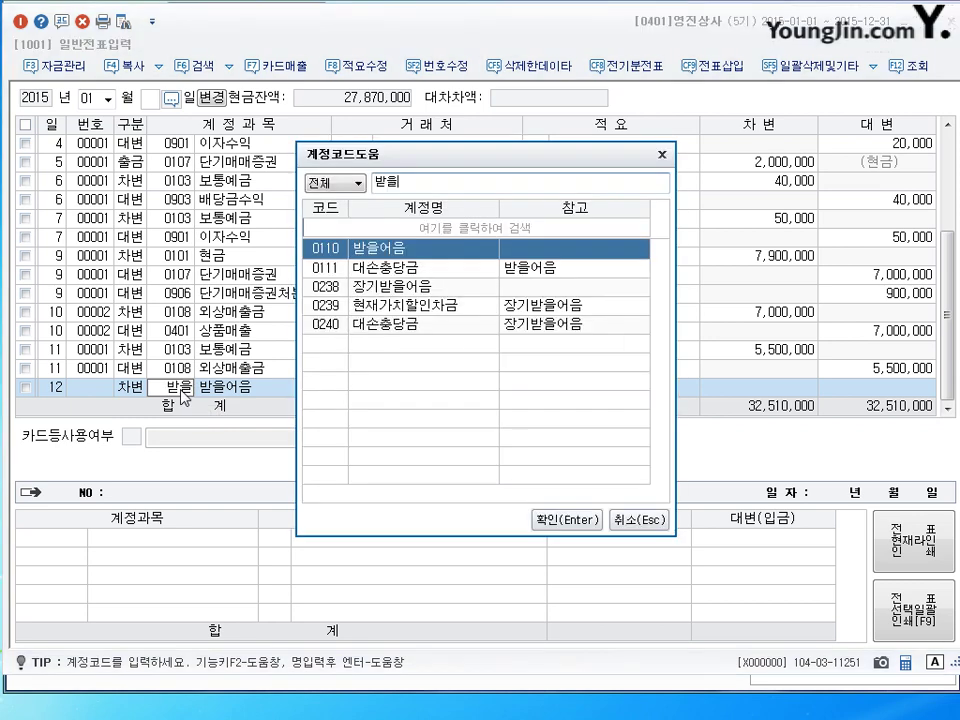
pyautogui.press('Return')
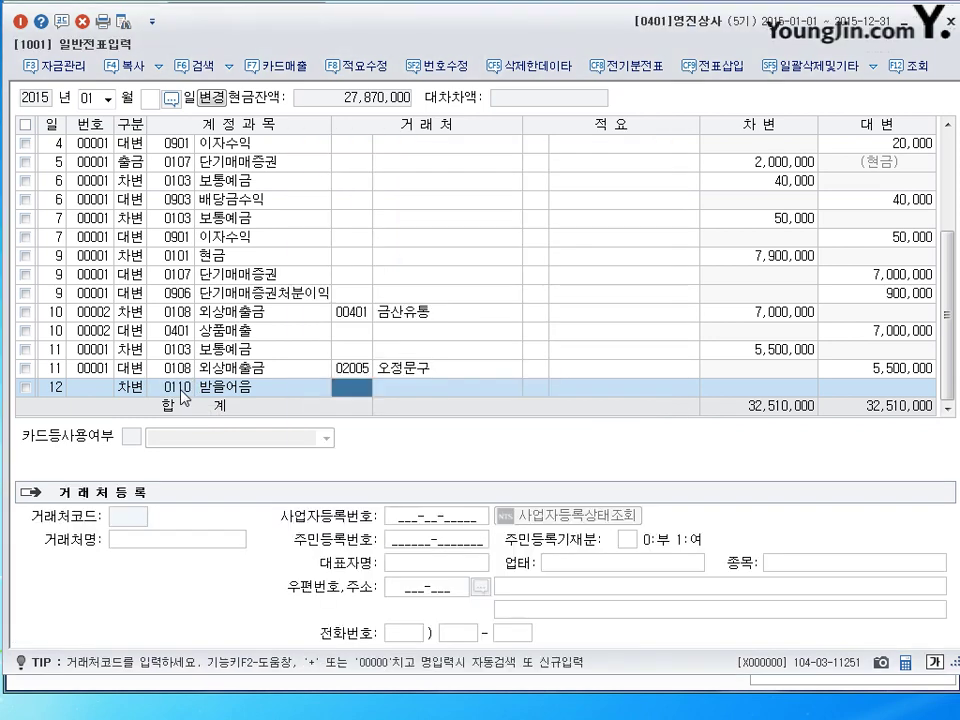
pyautogui.click(182, 390)
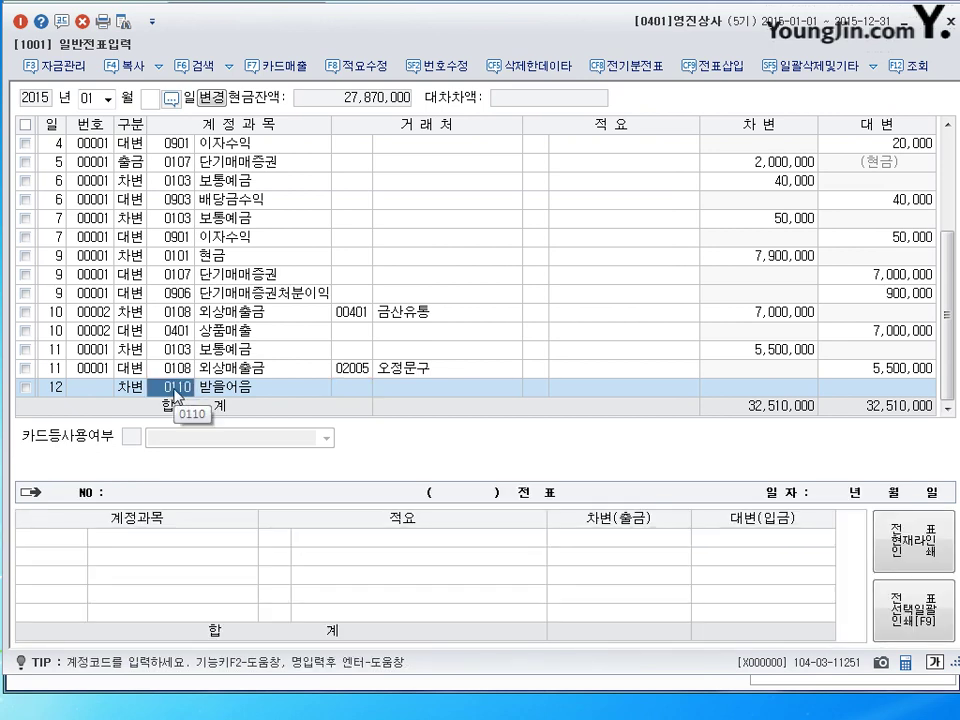
# Set partner 00201 인성상사 and enter the 36,650,000 debit amount.
pyautogui.click(345, 391)
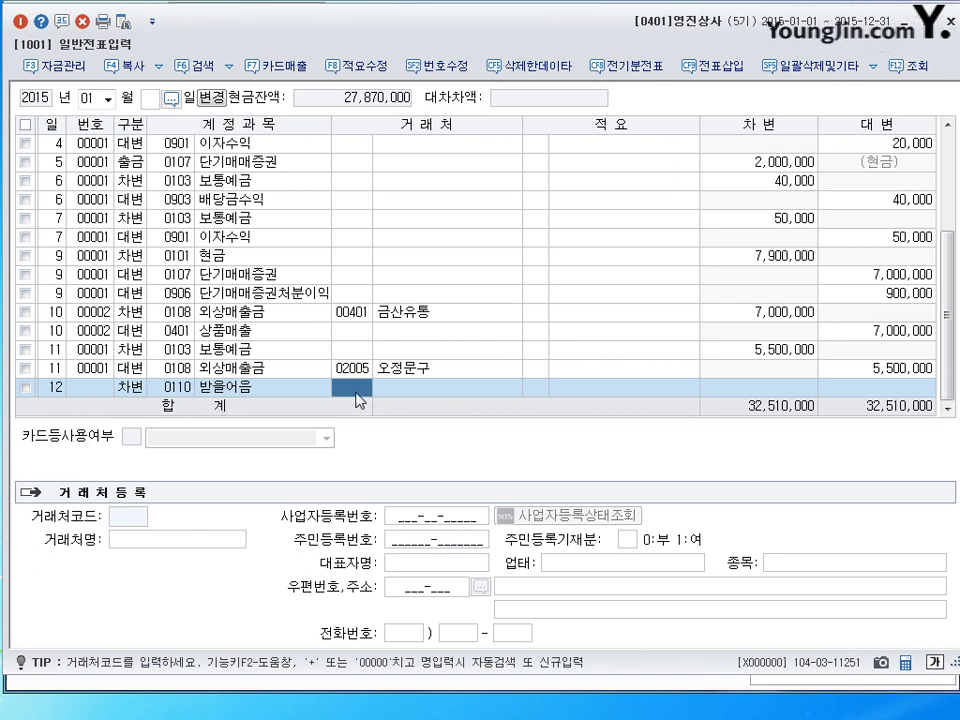
pyautogui.write('인성')
pyautogui.press('Return')
pyautogui.press('Return')
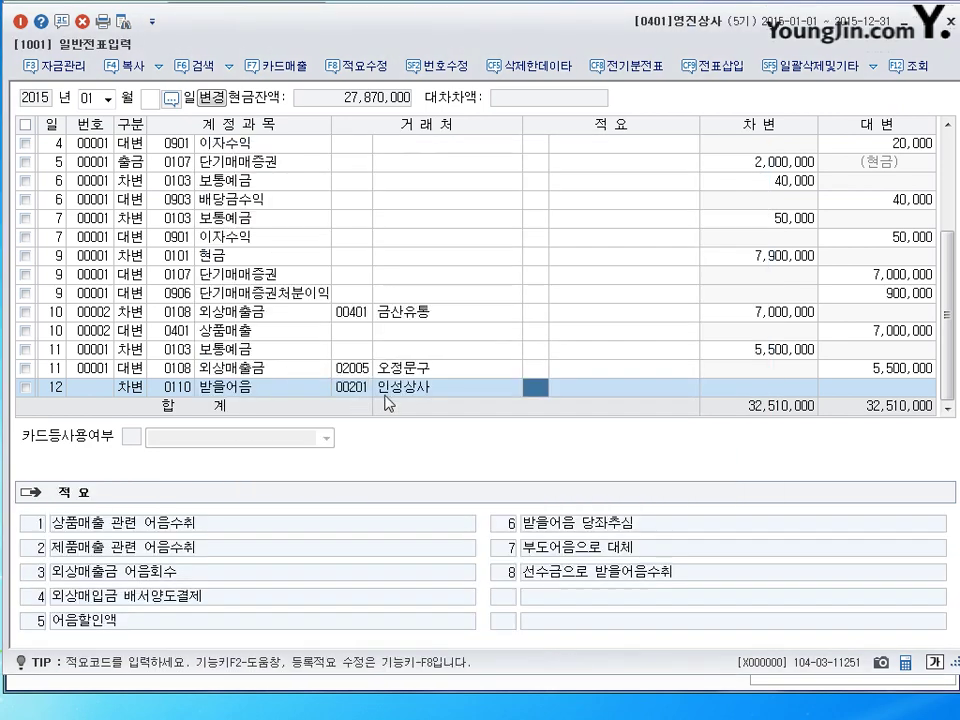
pyautogui.press('Return')
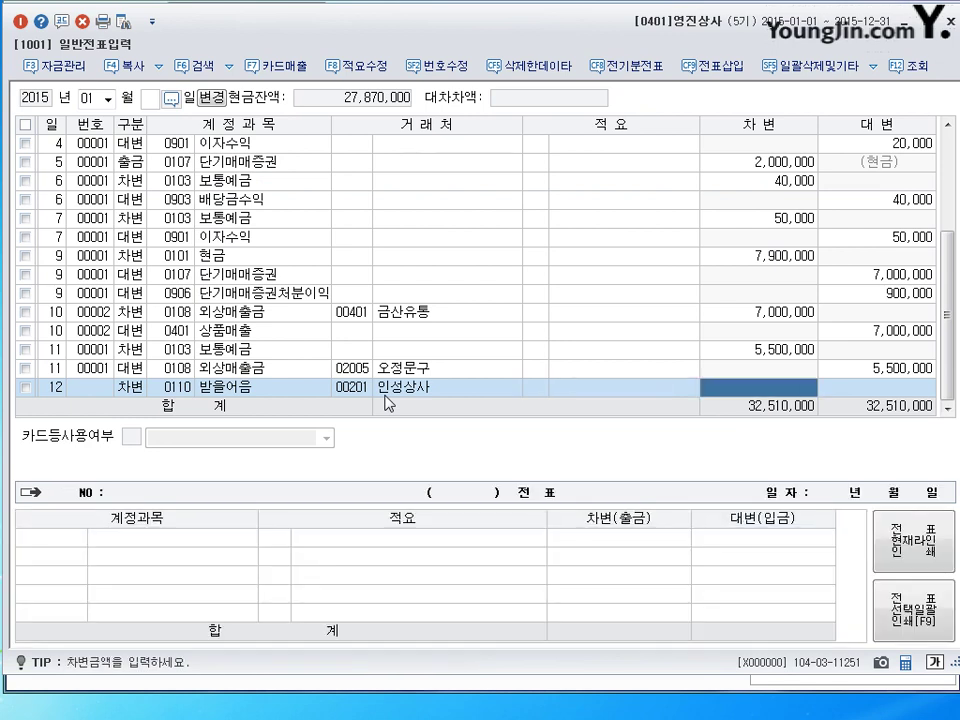
pyautogui.write('36650000')
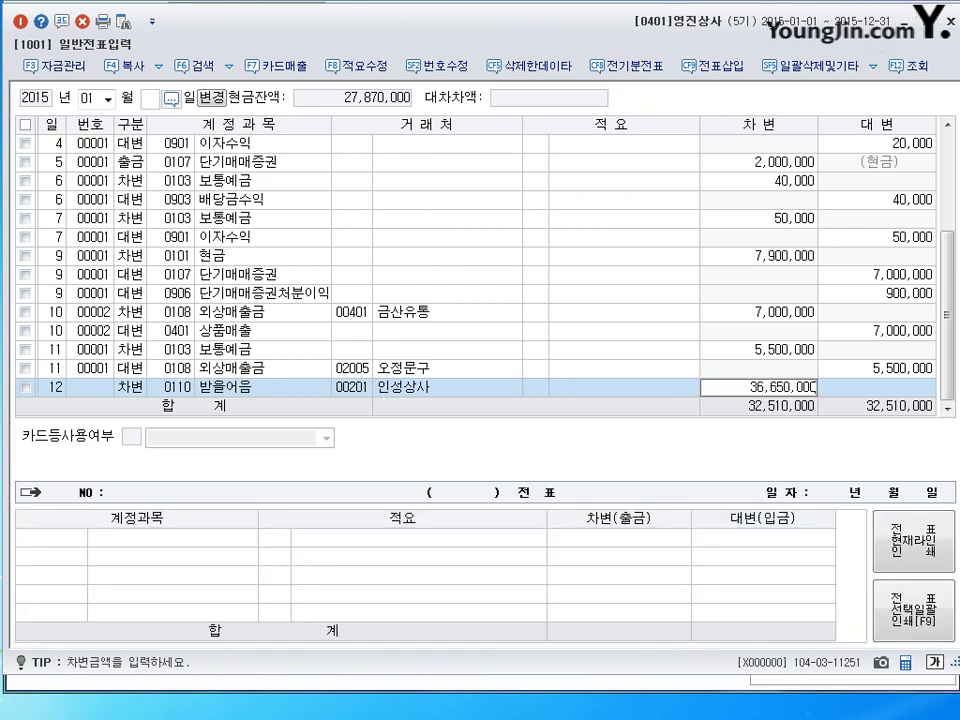
pyautogui.press('Return')
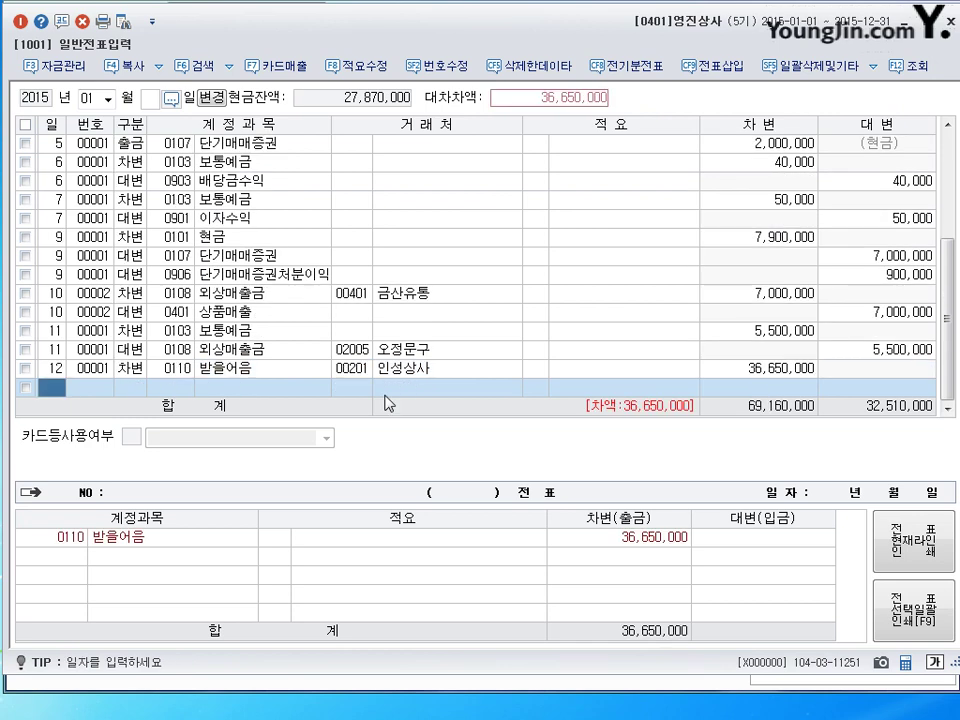
pyautogui.press('Return')
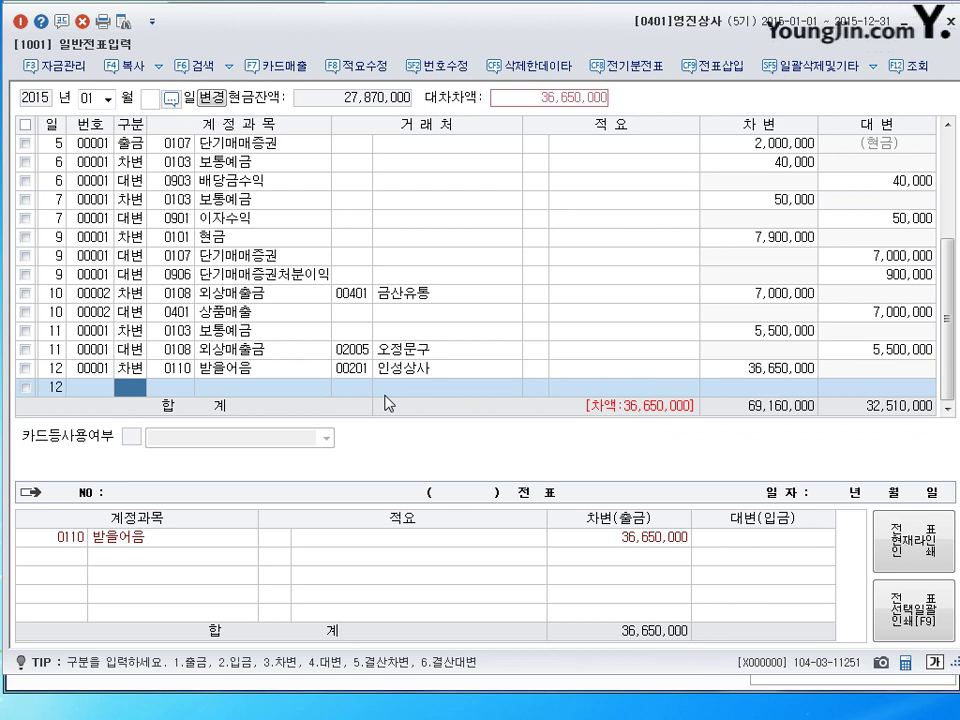
# Add the 36,650,000 credit line to accounts receivable 0108.
pyautogui.write('4')
pyautogui.press('Return')
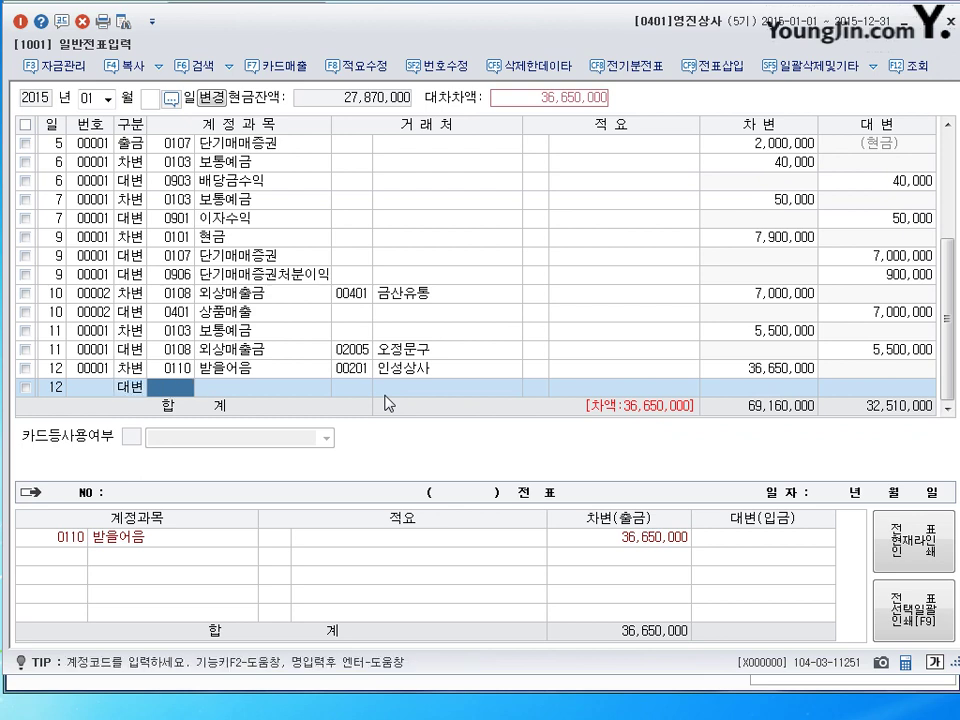
pyautogui.write('108')
pyautogui.press('Return')
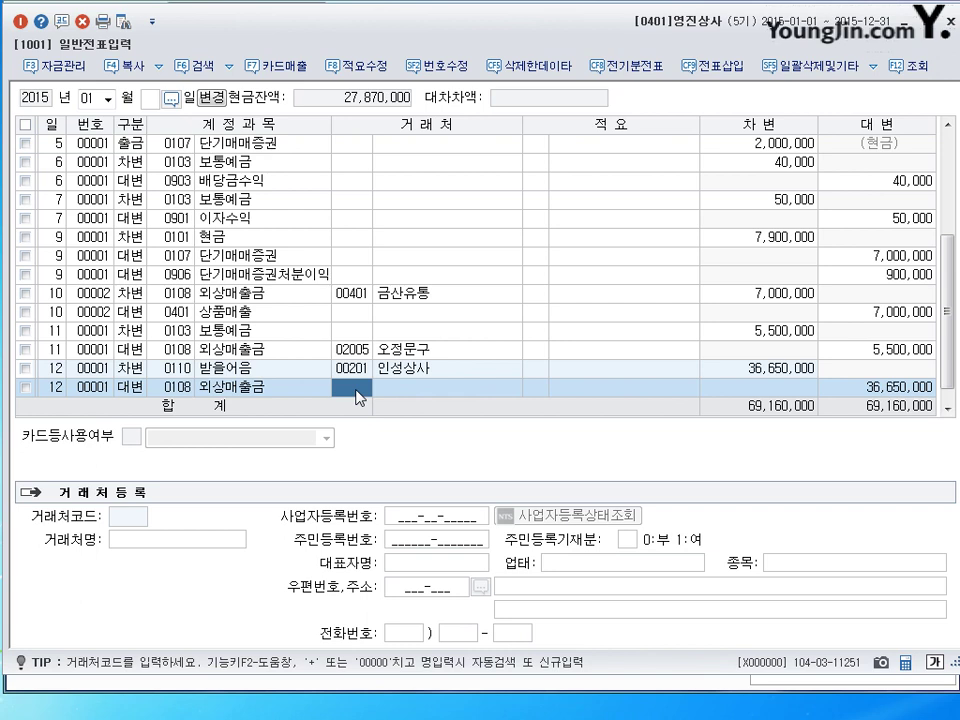
pyautogui.press('Return')
pyautogui.press('Return')
pyautogui.press('Return')
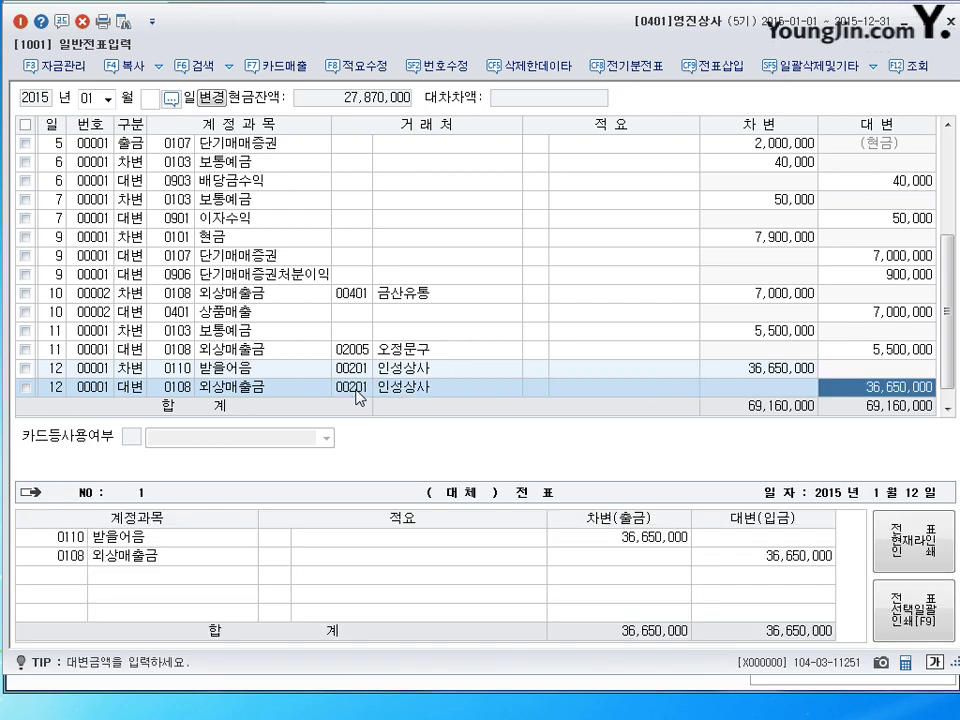
pyautogui.press('Return')
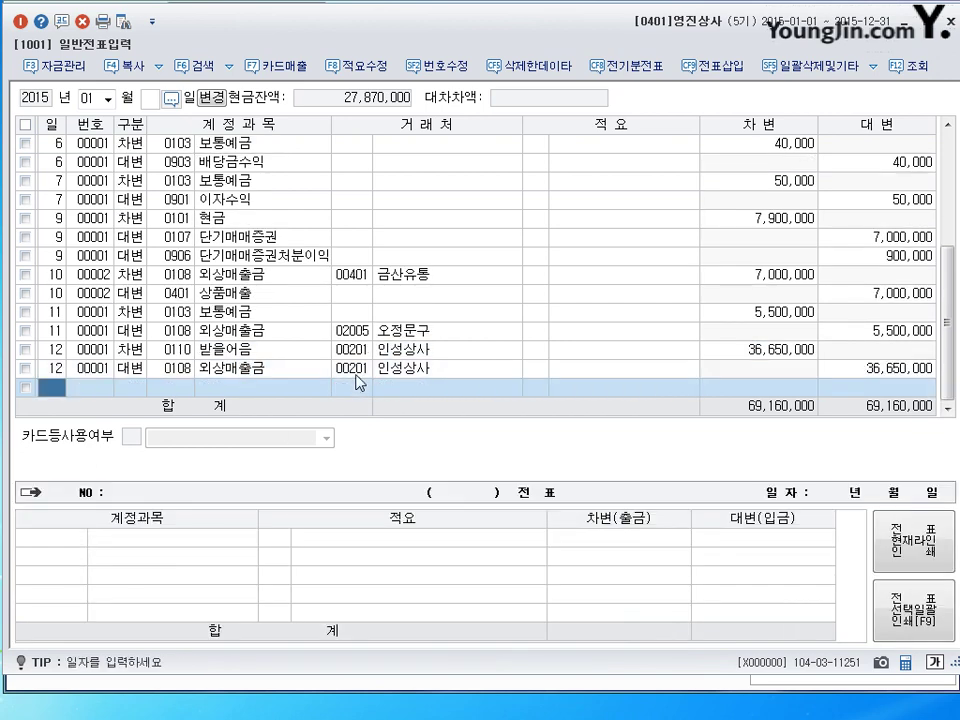
pyautogui.click(355, 372)
pyautogui.press('Delete')
pyautogui.press('Return')
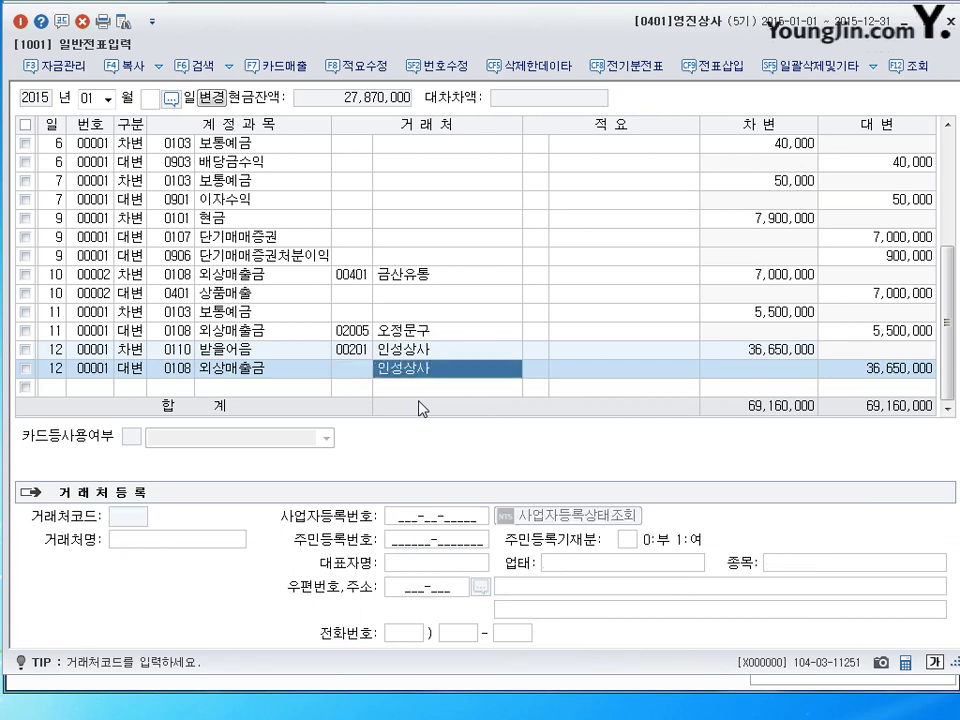
pyautogui.press('Return')
pyautogui.press('Return')
pyautogui.press('Return')
pyautogui.press('Return')
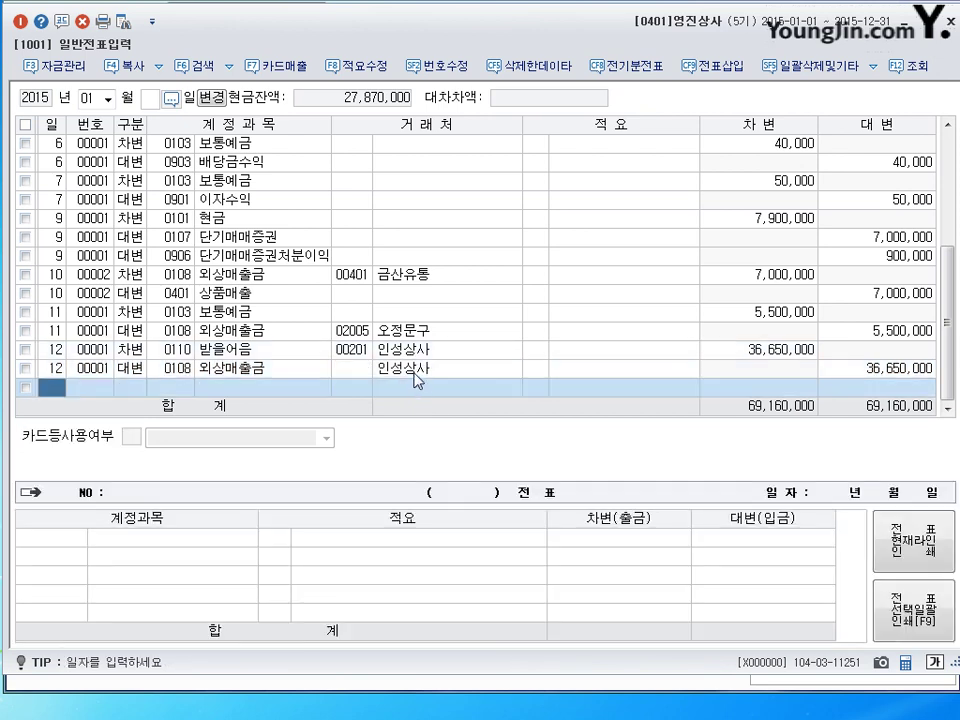
# Set the credit line's partner code to 00201 인성상사, matching the debit line.
pyautogui.click(378, 371)
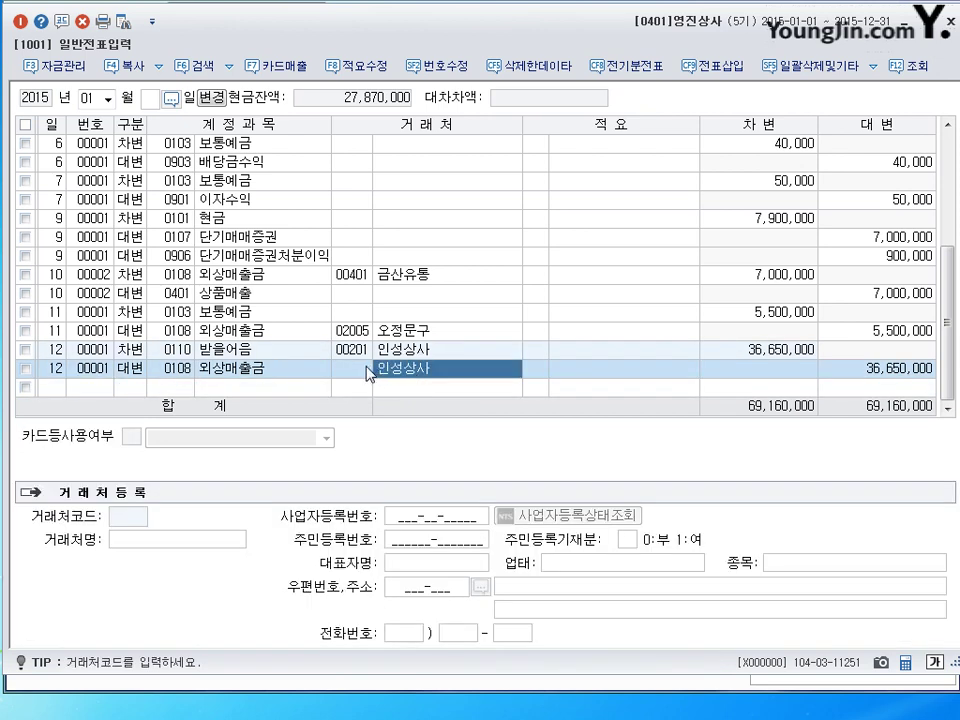
pyautogui.click(366, 372)
pyautogui.click(400, 372)
pyautogui.hotkey('shift', 'Tab')
pyautogui.click(411, 370)
pyautogui.click(370, 371)
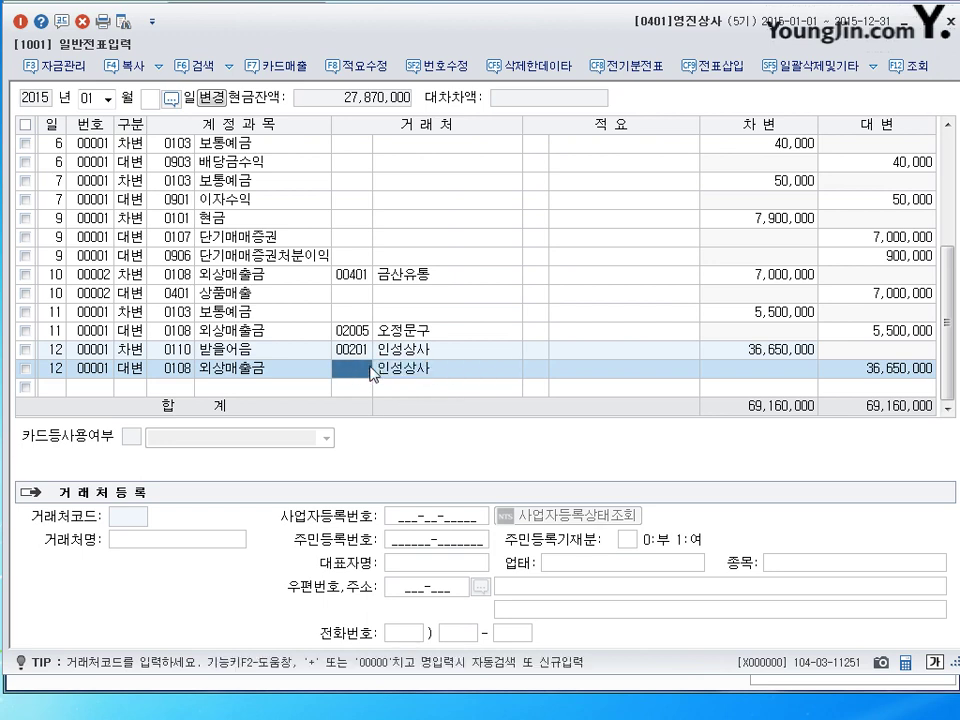
pyautogui.press('Return')
pyautogui.press('Return')
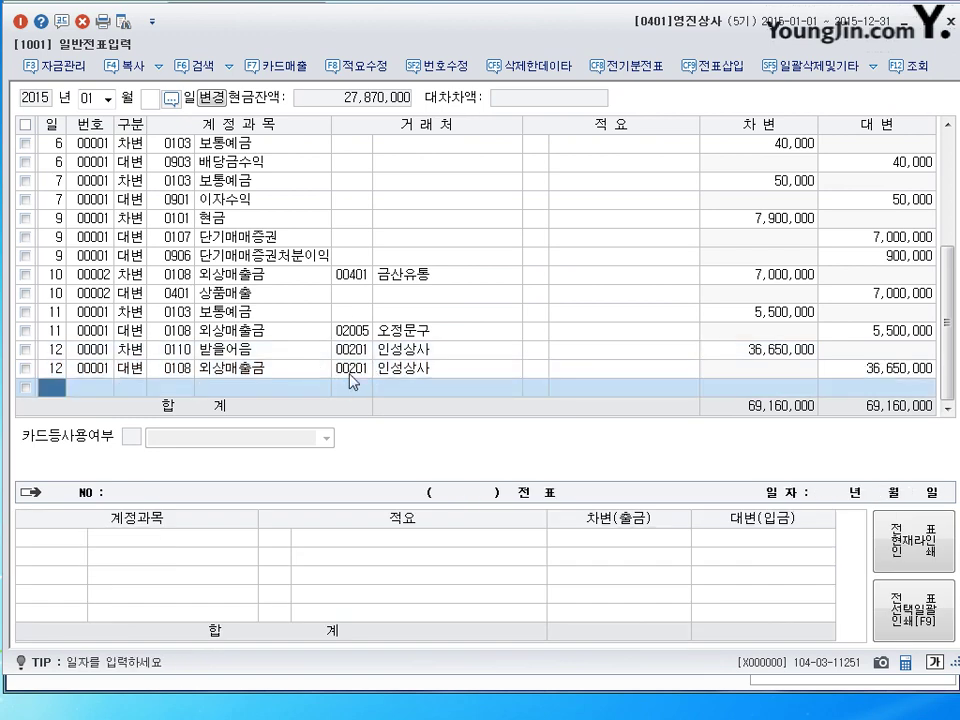
pyautogui.click(350, 369)
pyautogui.click(352, 352)
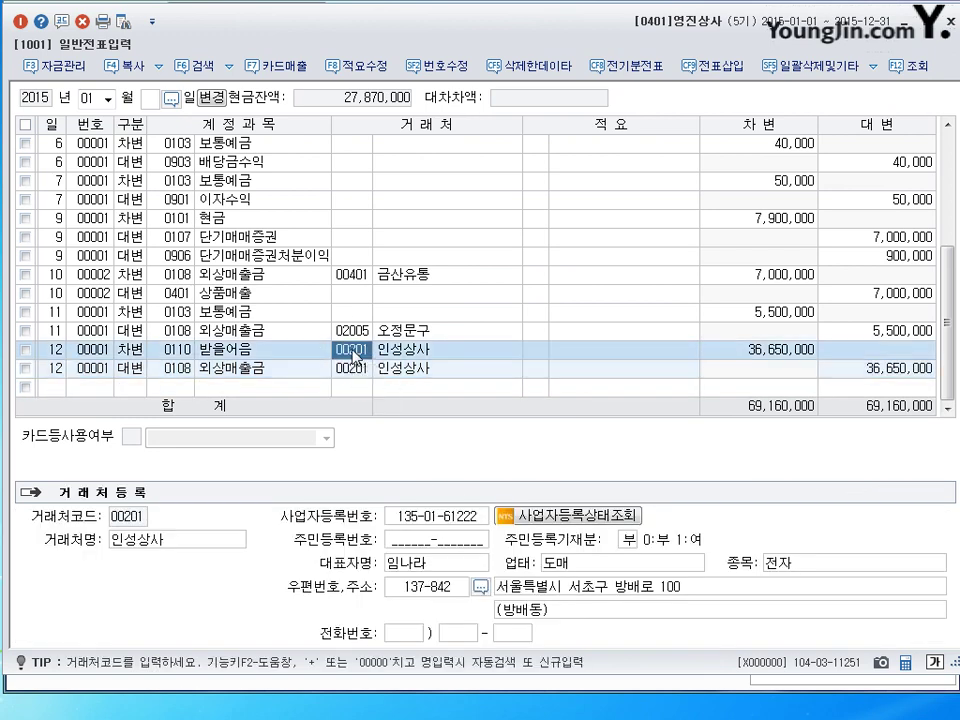
pyautogui.click(345, 370)
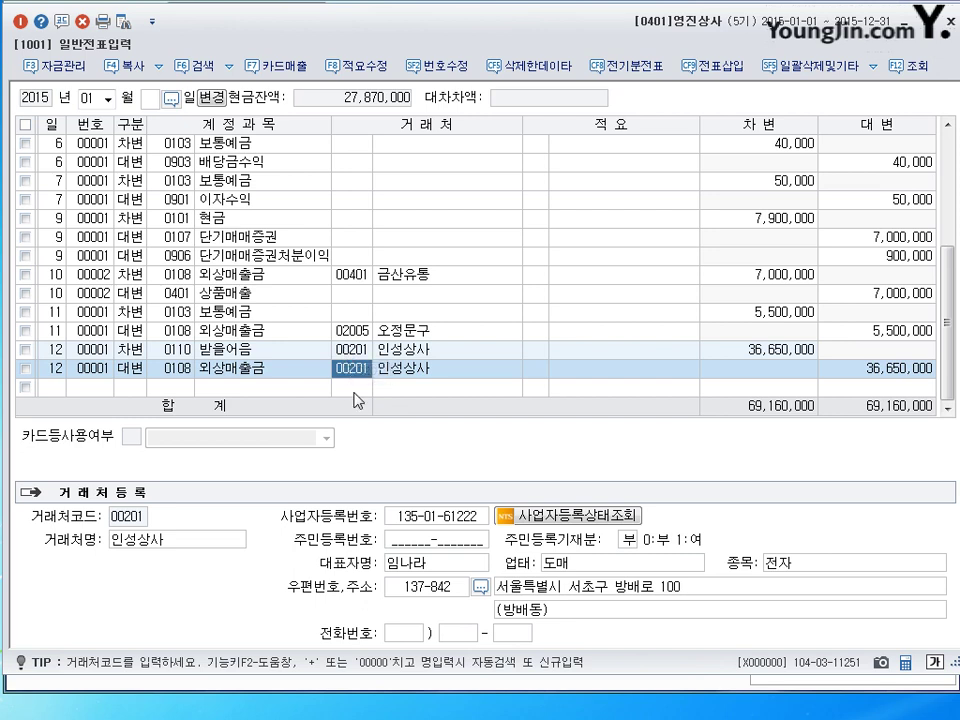
pyautogui.click(355, 389)
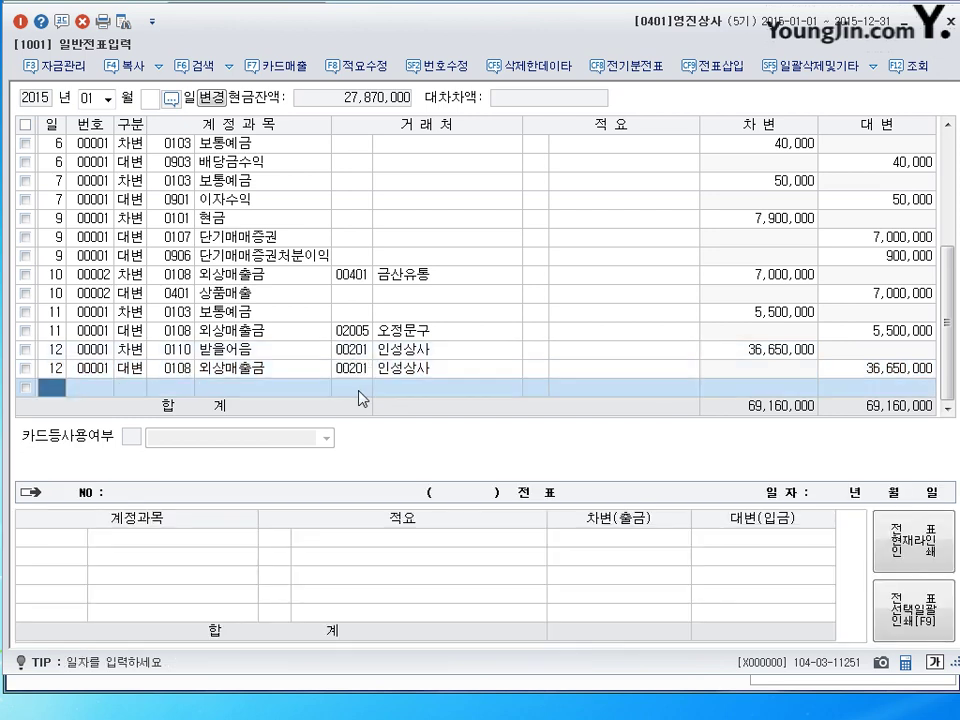
# Enter 13 as the day of the new journal line.
pyautogui.write('13')
pyautogui.press('Return')
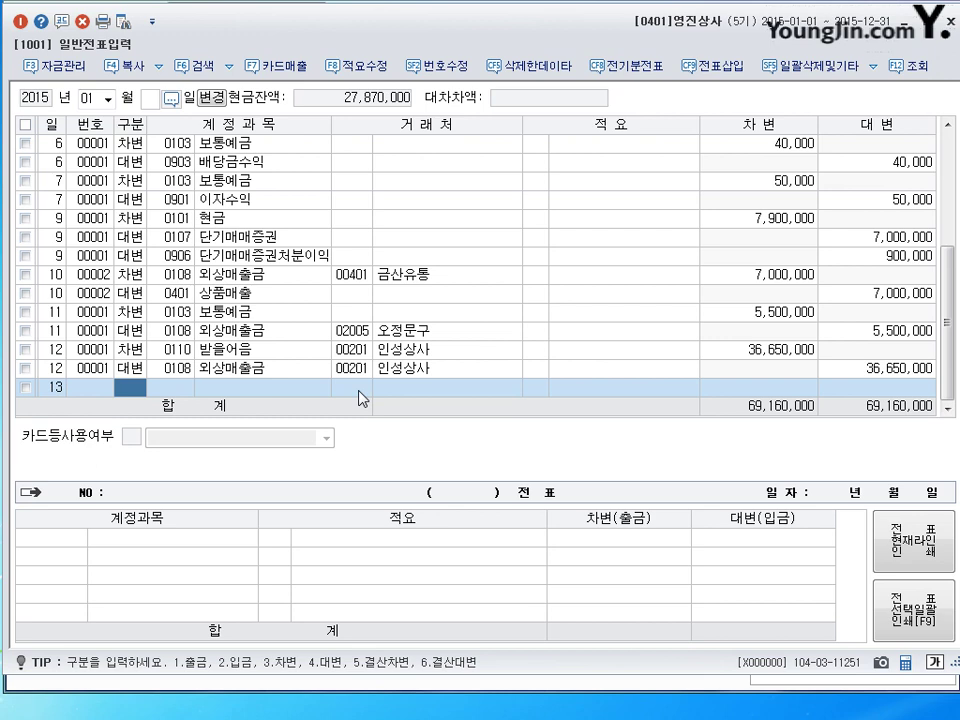
# Debit 5,000,000 to cash 0101 on day 13.
pyautogui.write('3')
pyautogui.press('Return')
pyautogui.write('101')
pyautogui.press('Return')
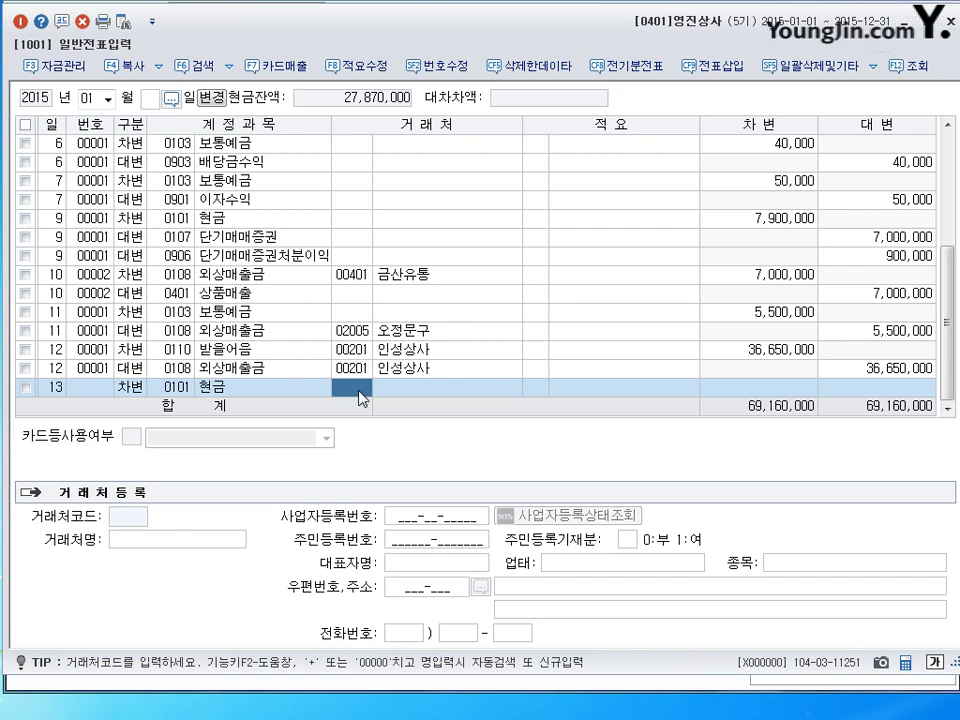
pyautogui.press('Return')
pyautogui.press('Return')
pyautogui.write('5000000')
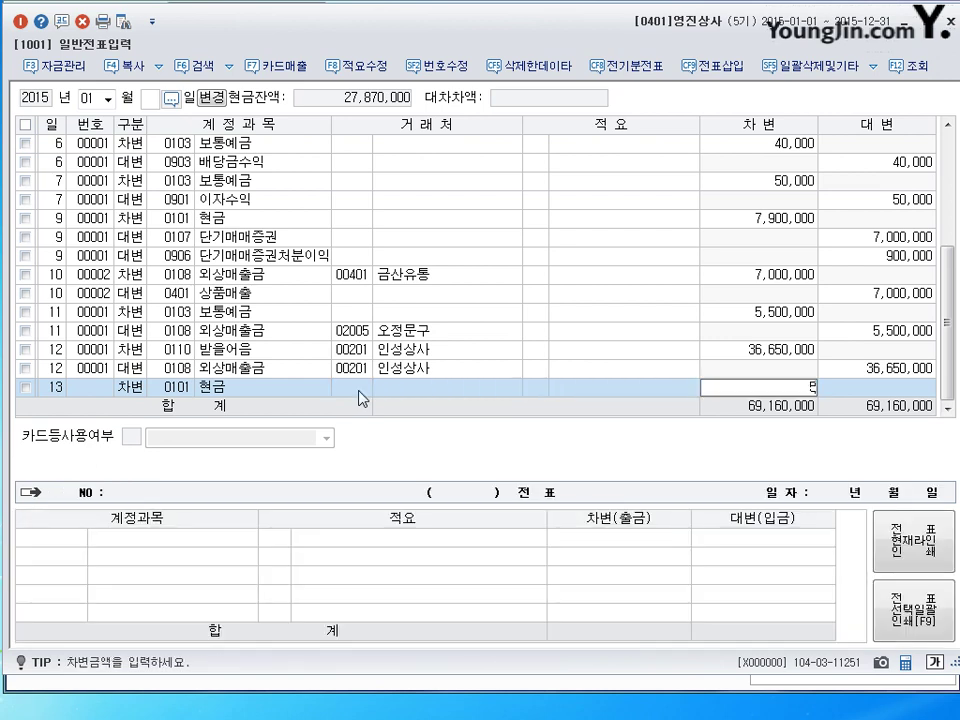
pyautogui.press('Return')
pyautogui.write('3')
pyautogui.press('Return')
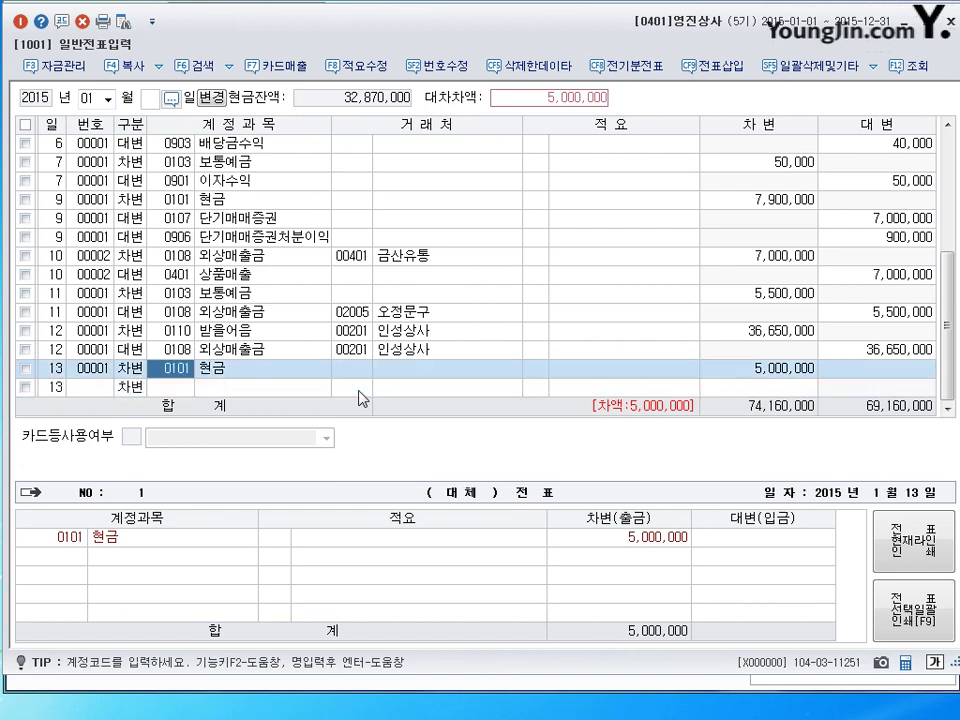
# Debit 15,000,000 to notes receivable 0110 with partner 일신산업.
pyautogui.write('0110')
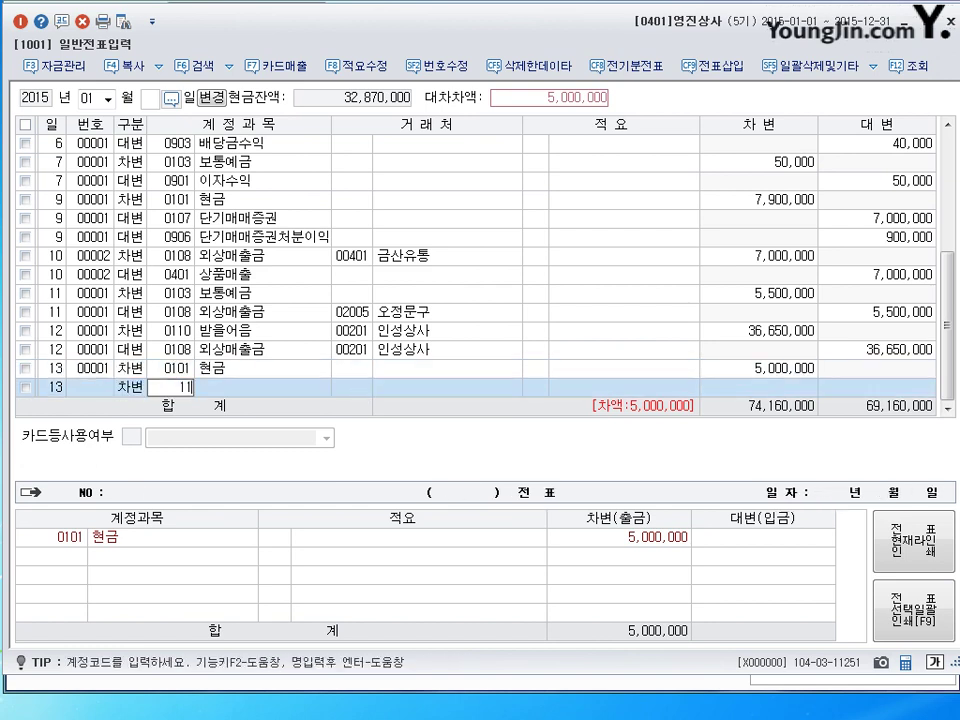
pyautogui.press('Return')
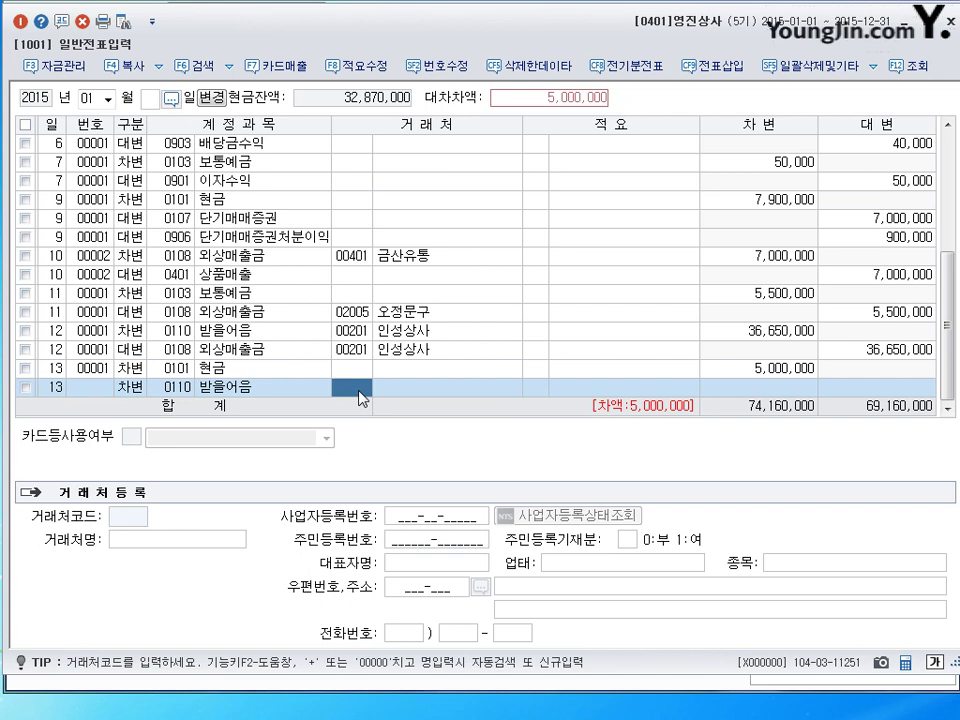
pyautogui.hotkey('shift', 'Tab')
pyautogui.hotkey('shift', 'Tab')
pyautogui.press('Return')
pyautogui.write('1')
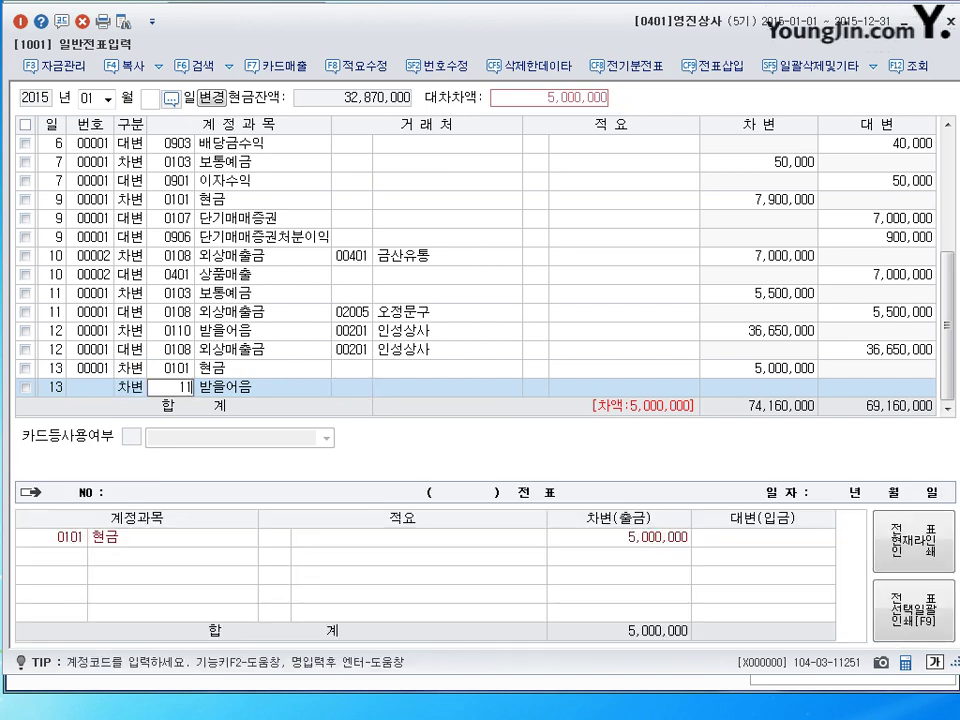
pyautogui.press('Return')
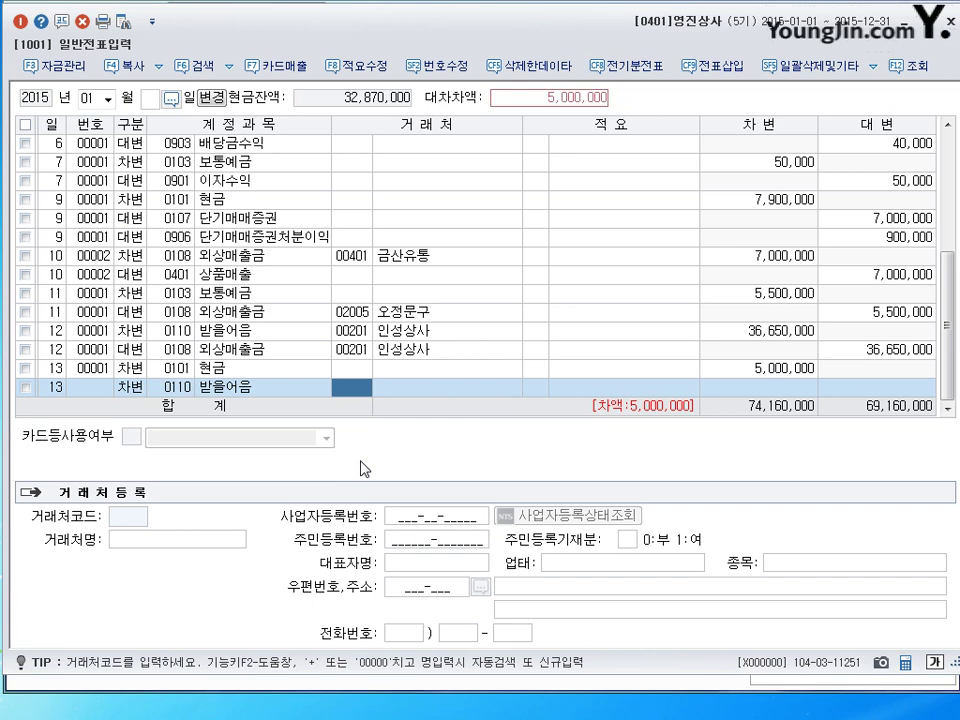
pyautogui.write('0ㄹ신')
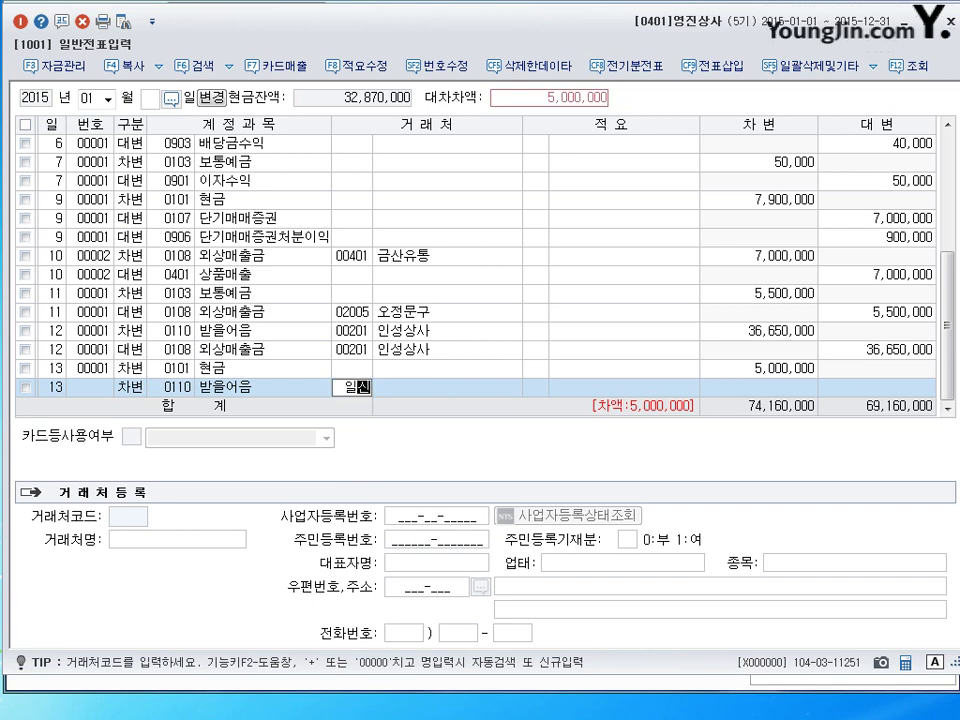
pyautogui.press('Return')
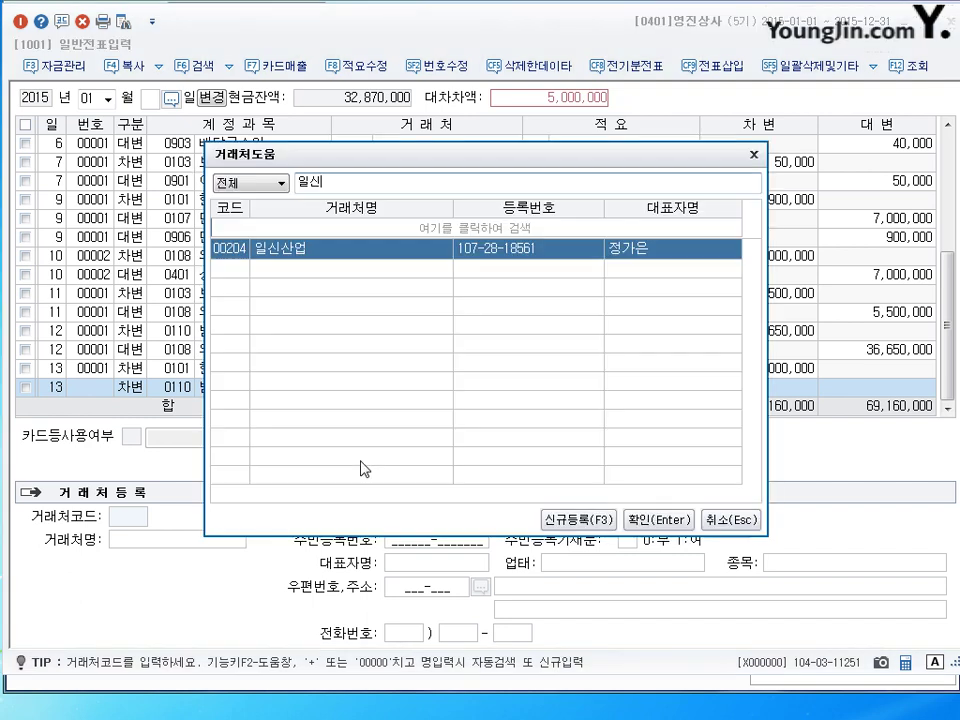
pyautogui.press('Return')
pyautogui.press('Return')
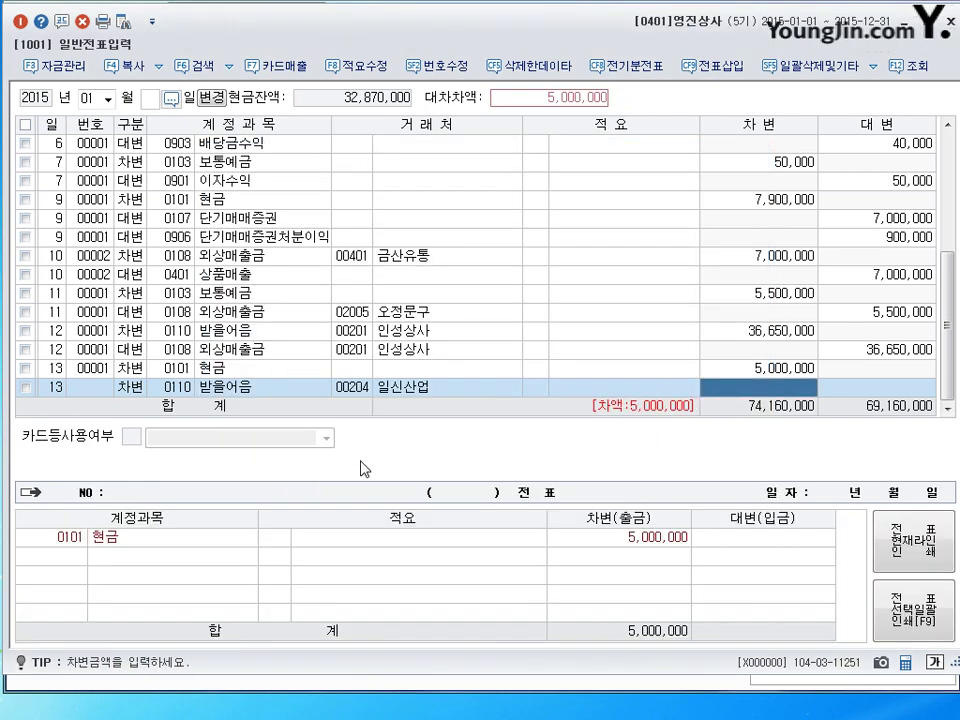
pyautogui.write('15000000')
pyautogui.press('Return')
# Credit 20,000,000 to accounts receivable 0108 for partner 00204 일신산업, then begin day 14.
pyautogui.press('Return')
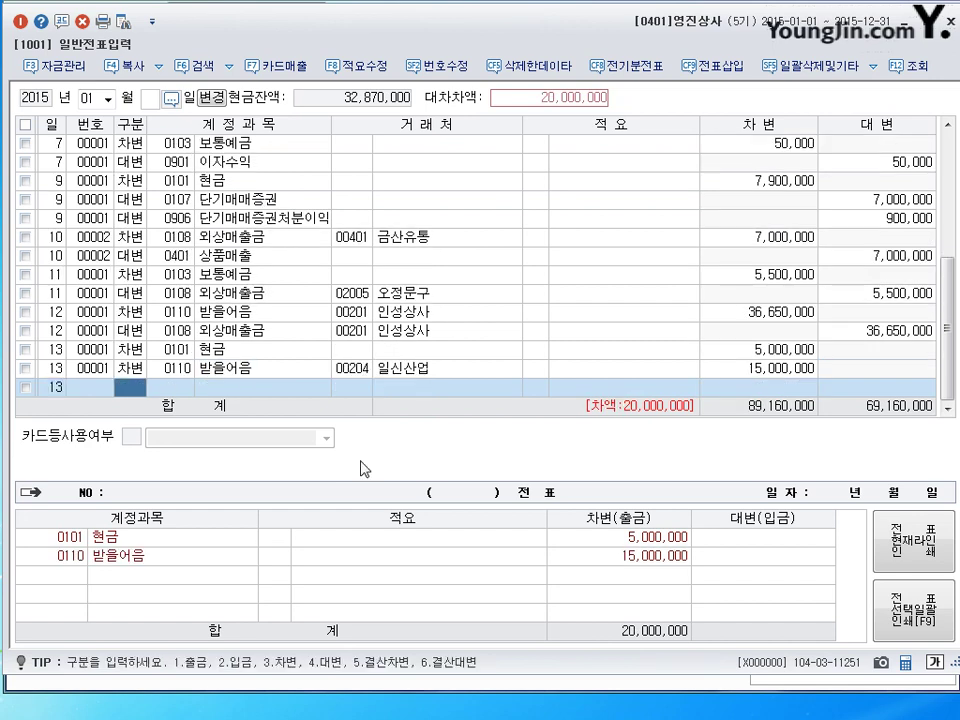
pyautogui.write('4')
pyautogui.write('108')
pyautogui.press('Return')
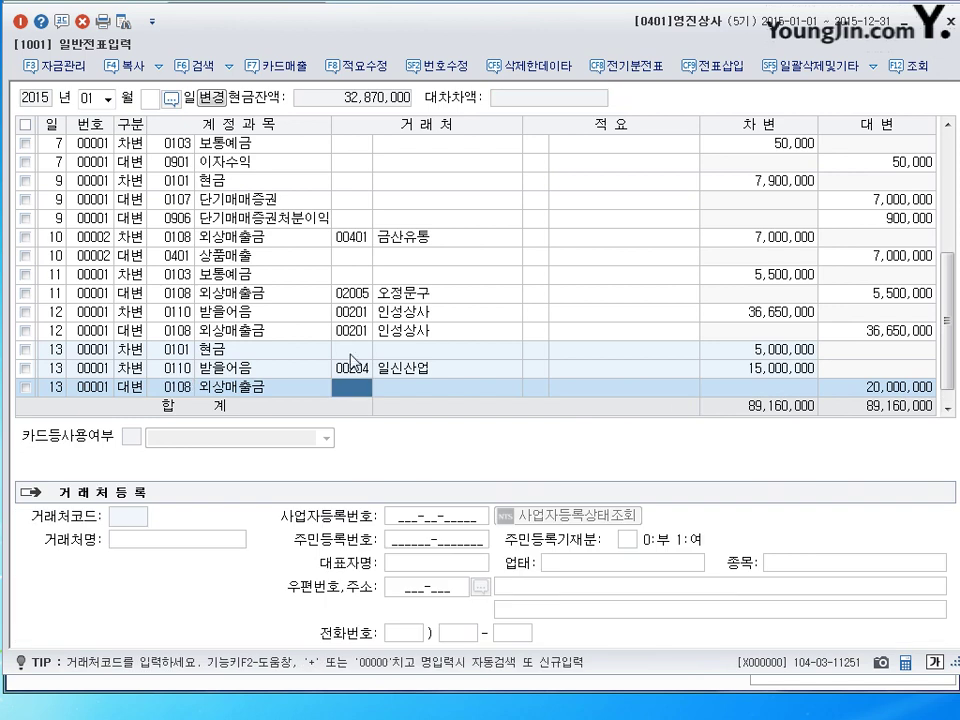
pyautogui.write('00204')
pyautogui.press('Return')
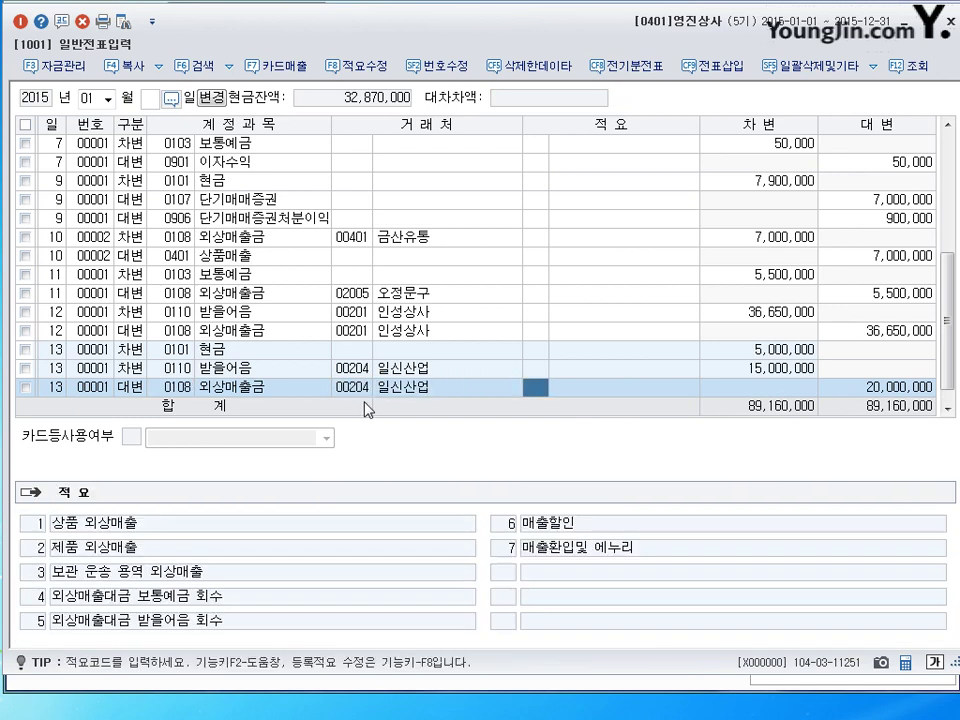
pyautogui.press('Return')
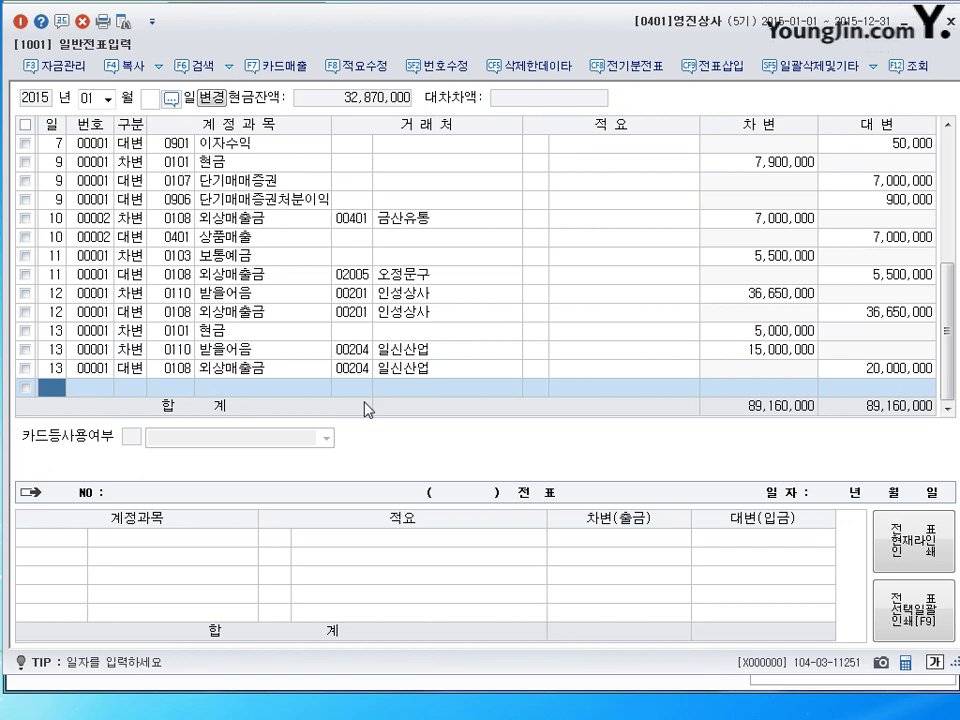
pyautogui.write('14')
pyautogui.press('Return')
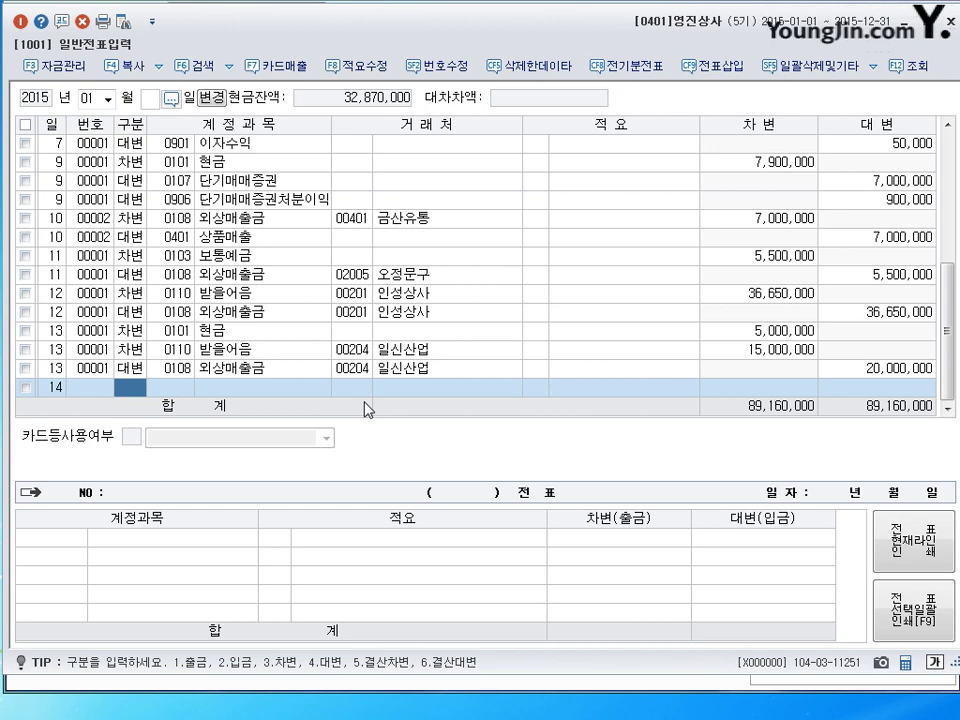
# Debit 25,000 to selling-and-admin commission expense 0831 수수료비용 on day 14.
pyautogui.write('3')
pyautogui.write('수수')
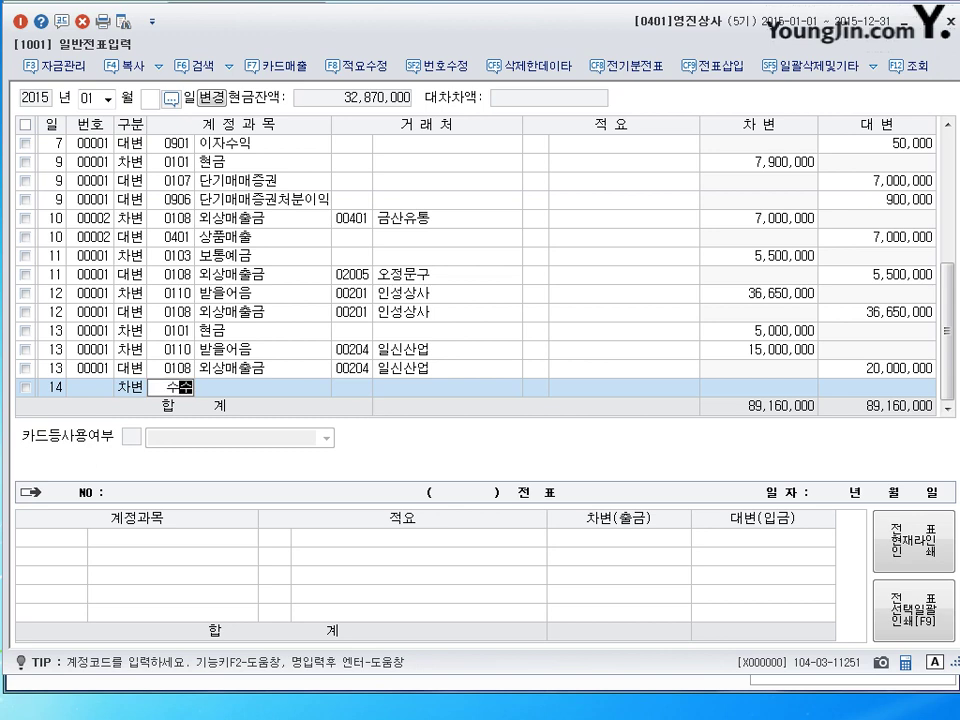
pyautogui.press('Return')
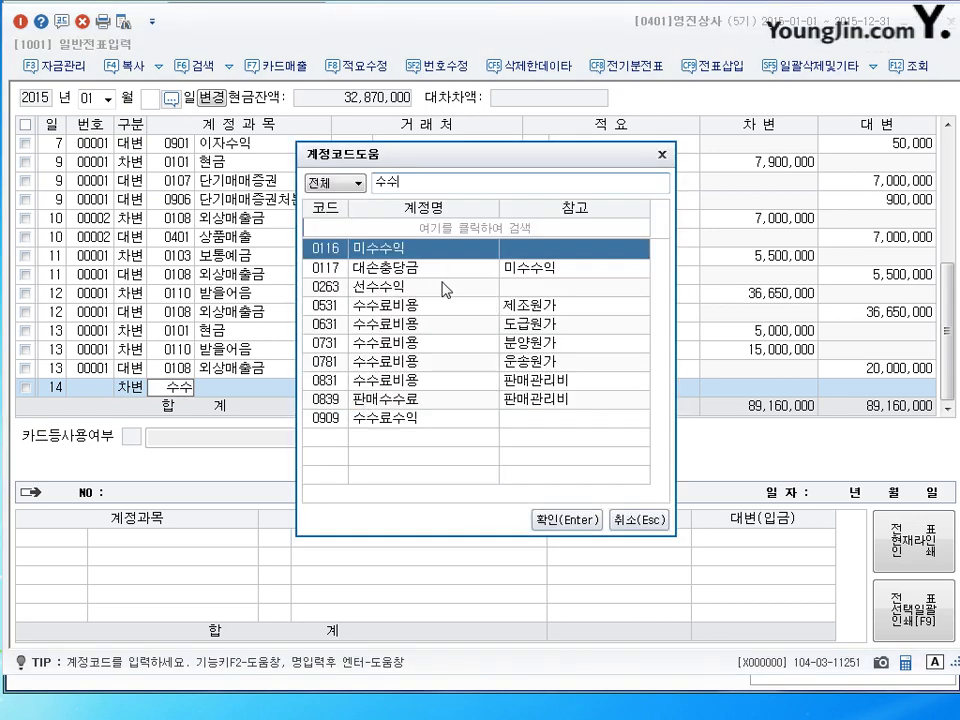
pyautogui.click(420, 307)
pyautogui.click(430, 382)
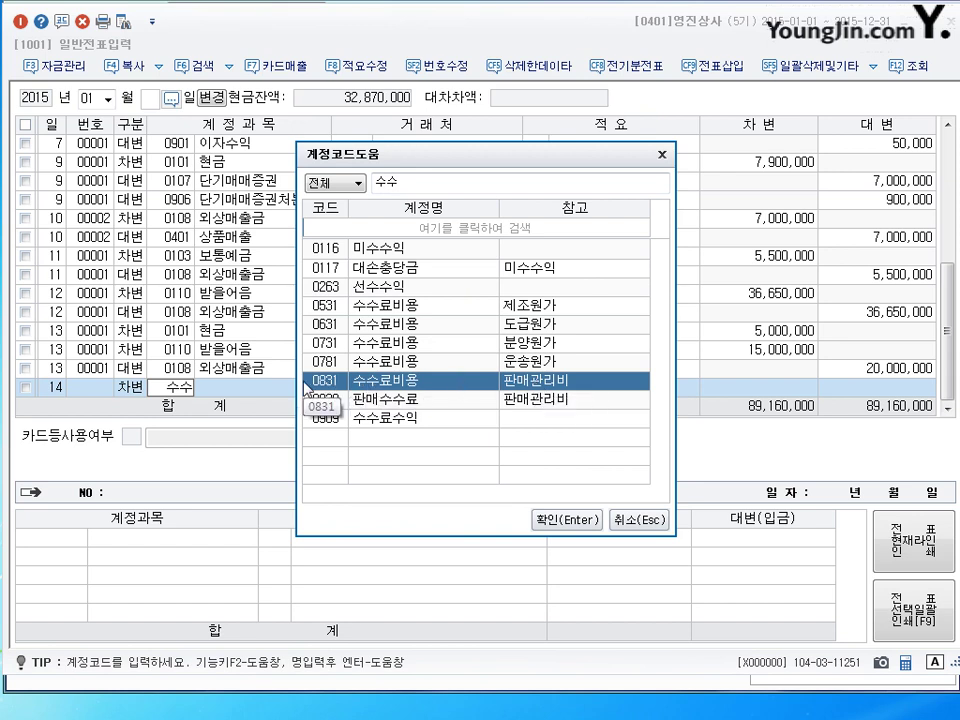
pyautogui.click(565, 520)
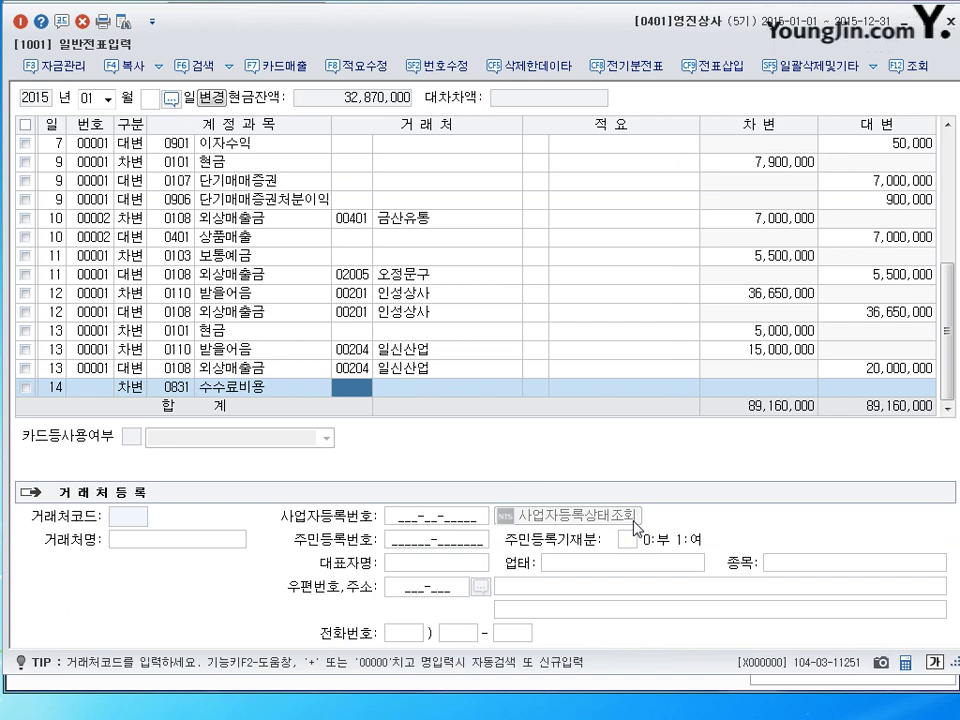
pyautogui.press('Return')
pyautogui.press('Return')
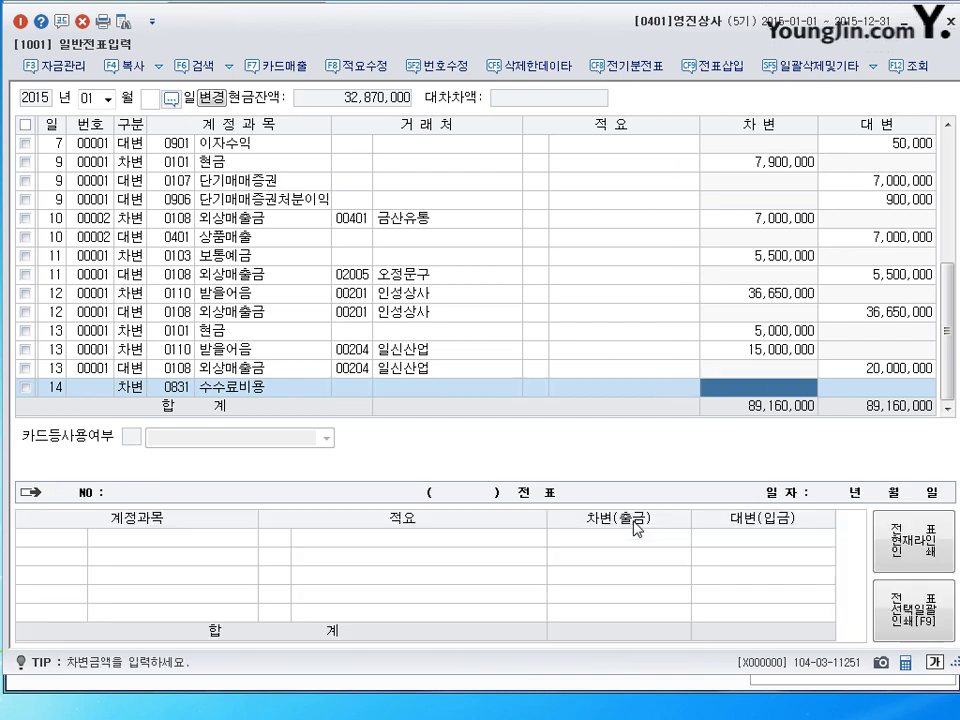
pyautogui.press('Left')
pyautogui.press('Left')
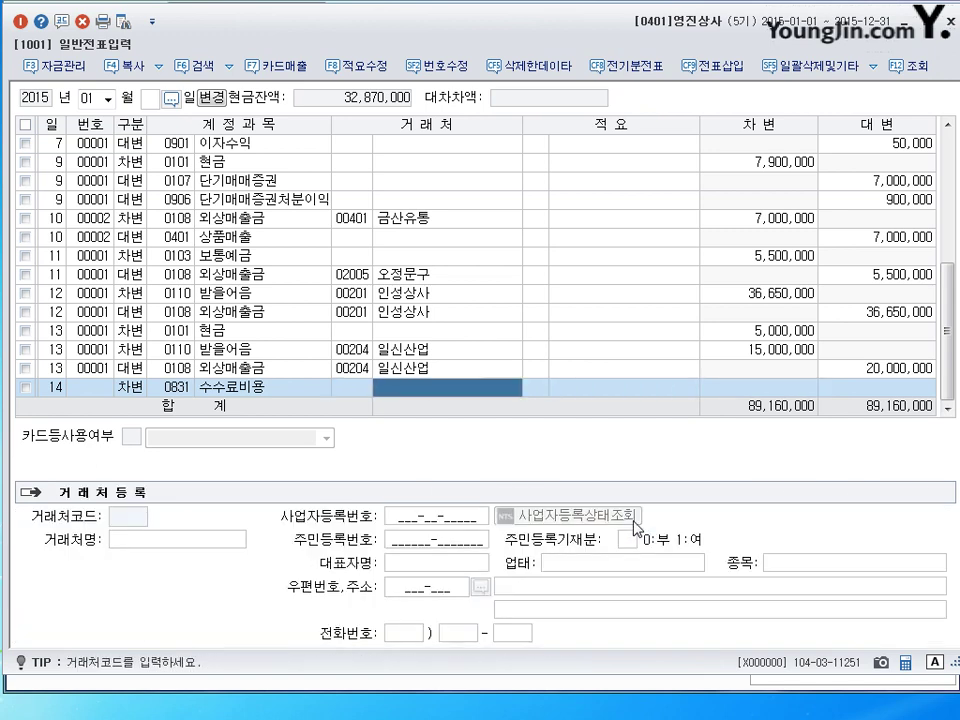
pyautogui.press('Return')
pyautogui.press('Return')
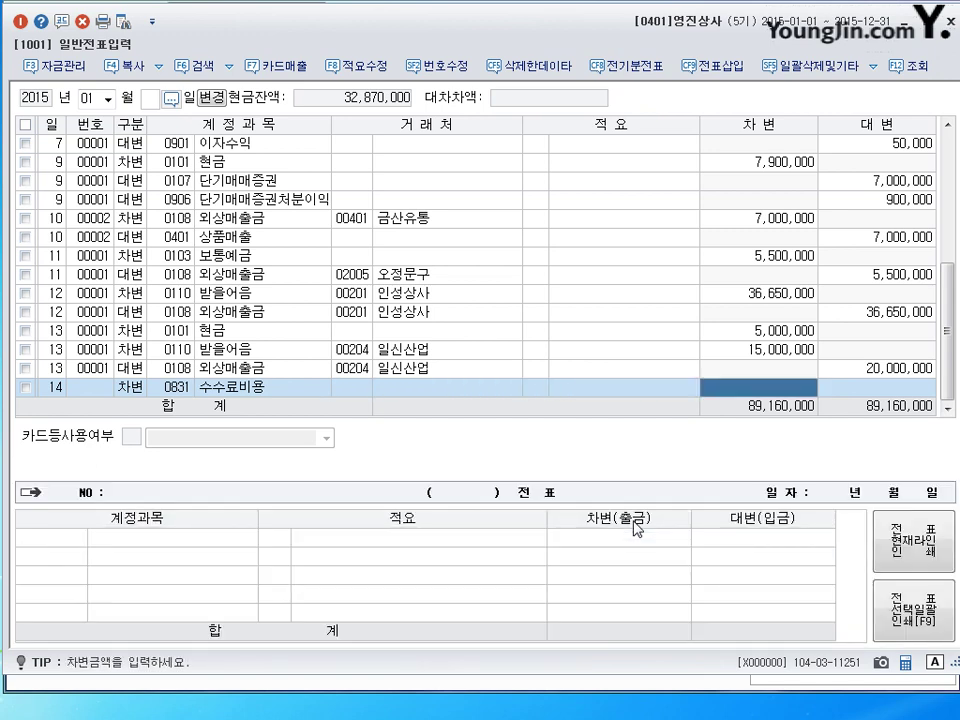
pyautogui.write('250000')
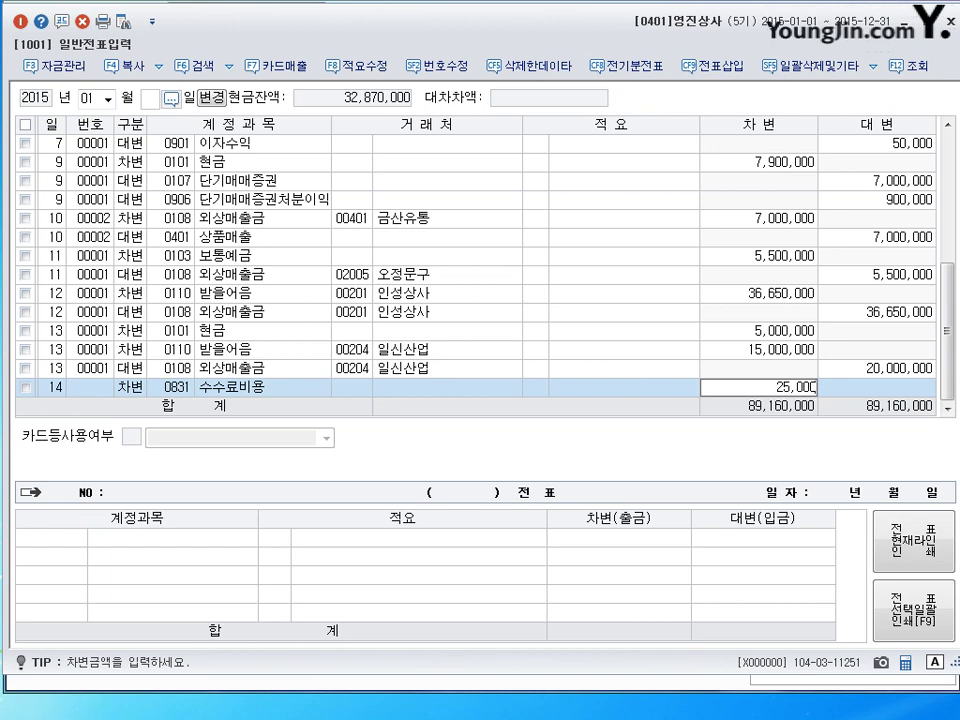
pyautogui.press('Return')
# Credit 10,000,000 of notes receivable 0110 from partner 신구.
pyautogui.write('3')
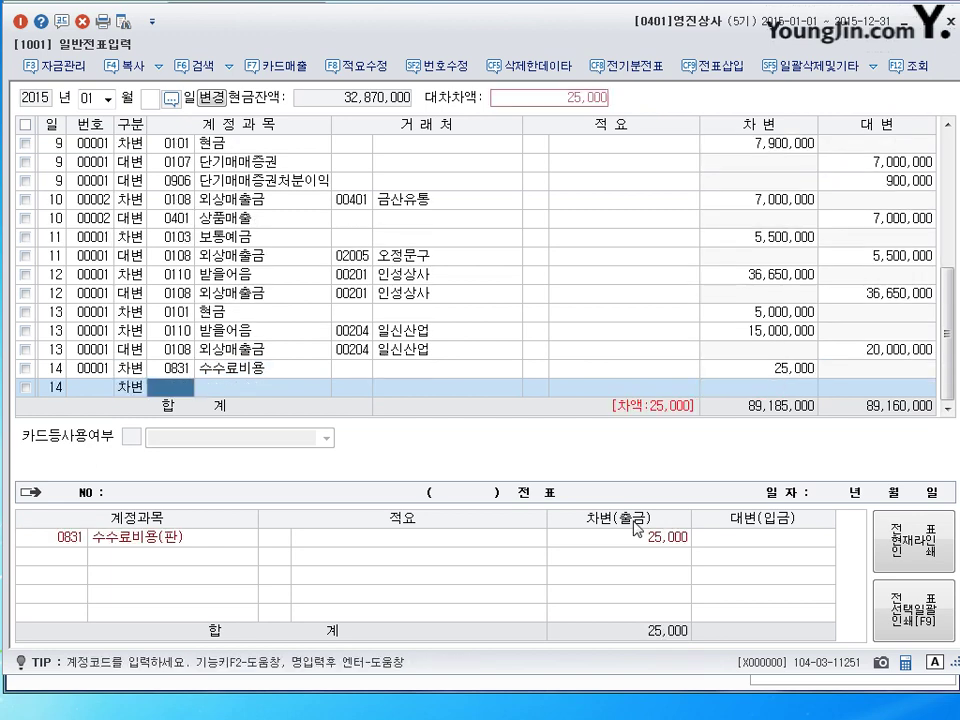
pyautogui.write('0102')
pyautogui.press('Return')
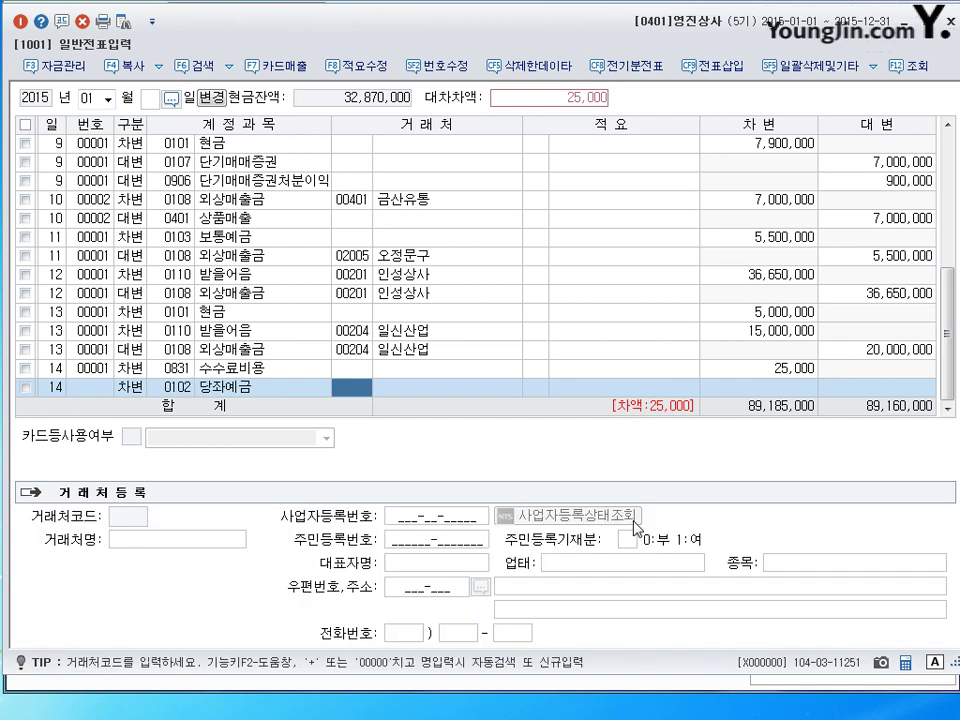
pyautogui.press('Return')
pyautogui.press('Return')
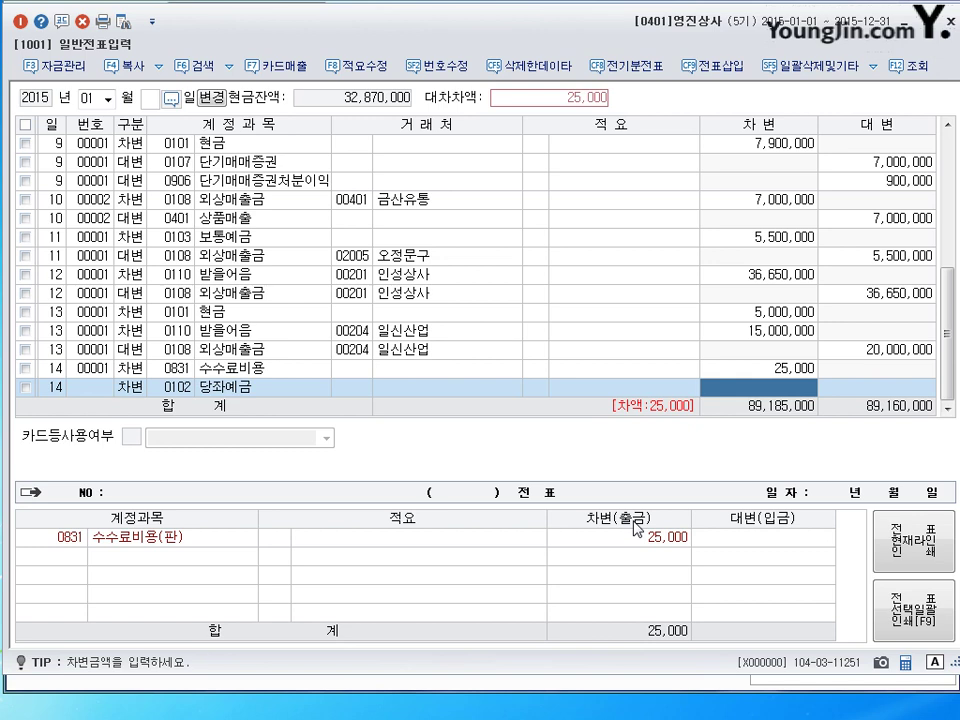
pyautogui.press('Left')
pyautogui.press('Left')
pyautogui.press('Left')
pyautogui.press('Left')
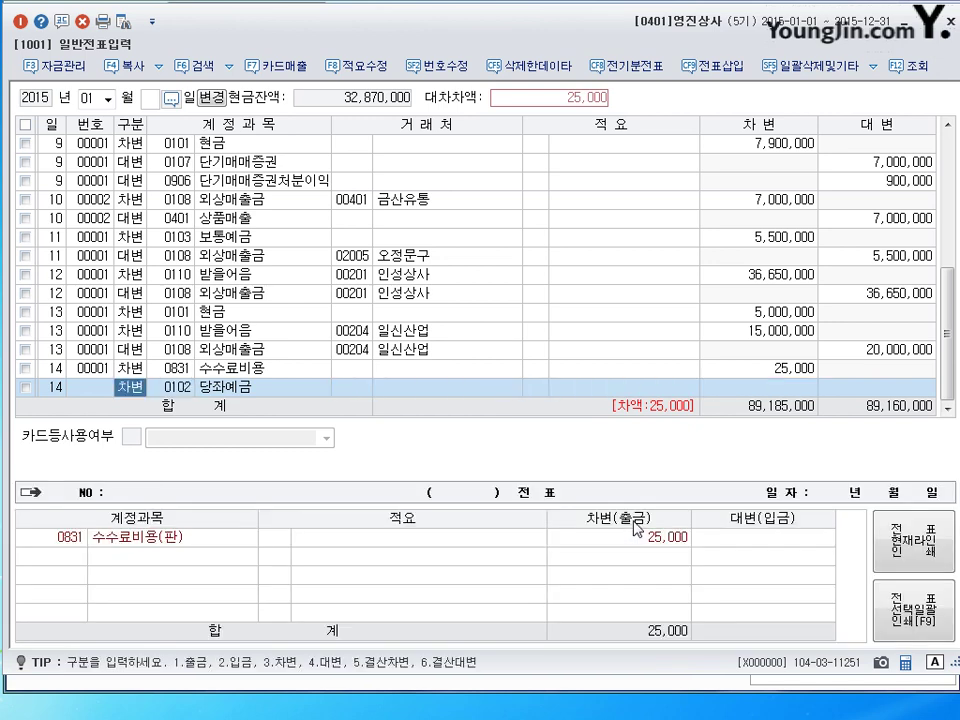
pyautogui.press('Right')
pyautogui.press('Right')
pyautogui.press('Right')
pyautogui.press('Right')
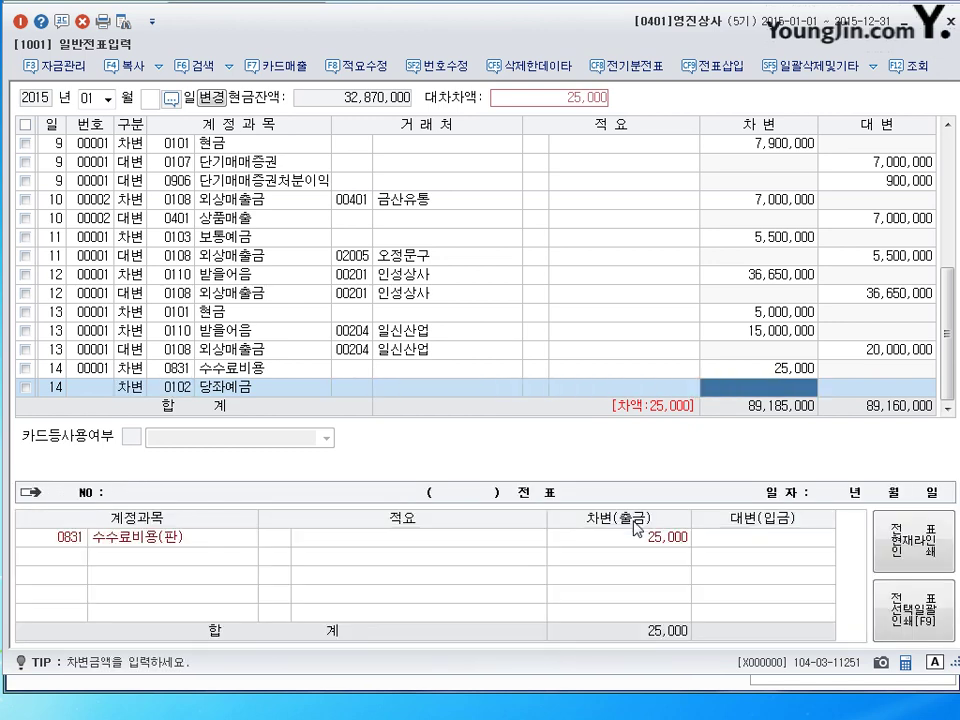
pyautogui.press('Left')
pyautogui.press('Left')
pyautogui.press('Left')
pyautogui.press('Left')
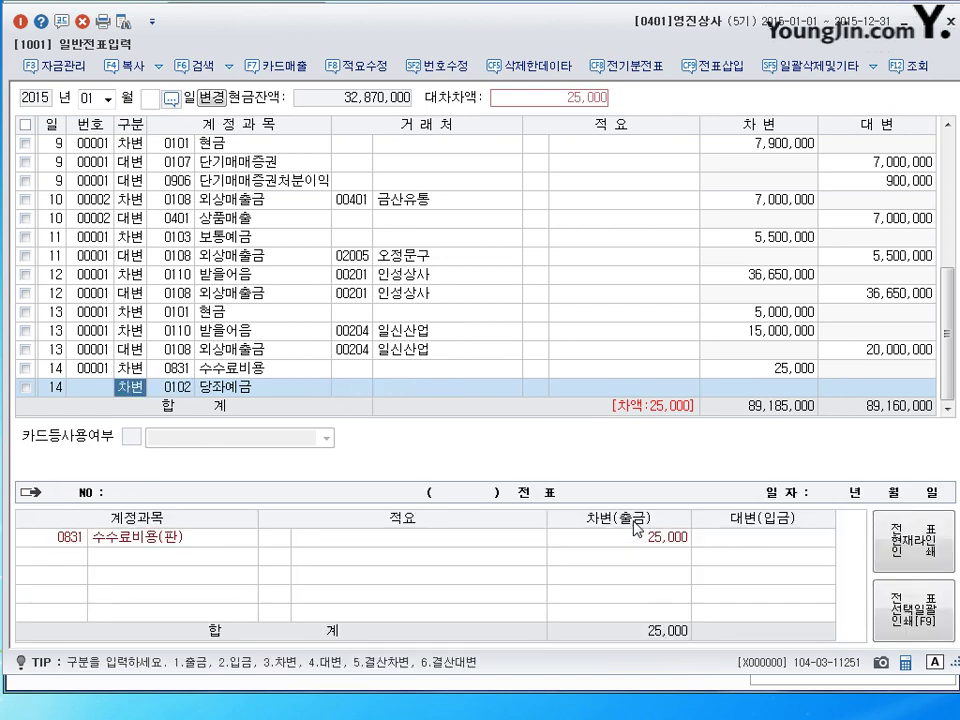
pyautogui.press('Right')
pyautogui.press('Right')
pyautogui.press('Right')
pyautogui.press('Left')
pyautogui.press('Left')
pyautogui.press('Left')
pyautogui.write('4')
pyautogui.write('0110')
pyautogui.press('Return')
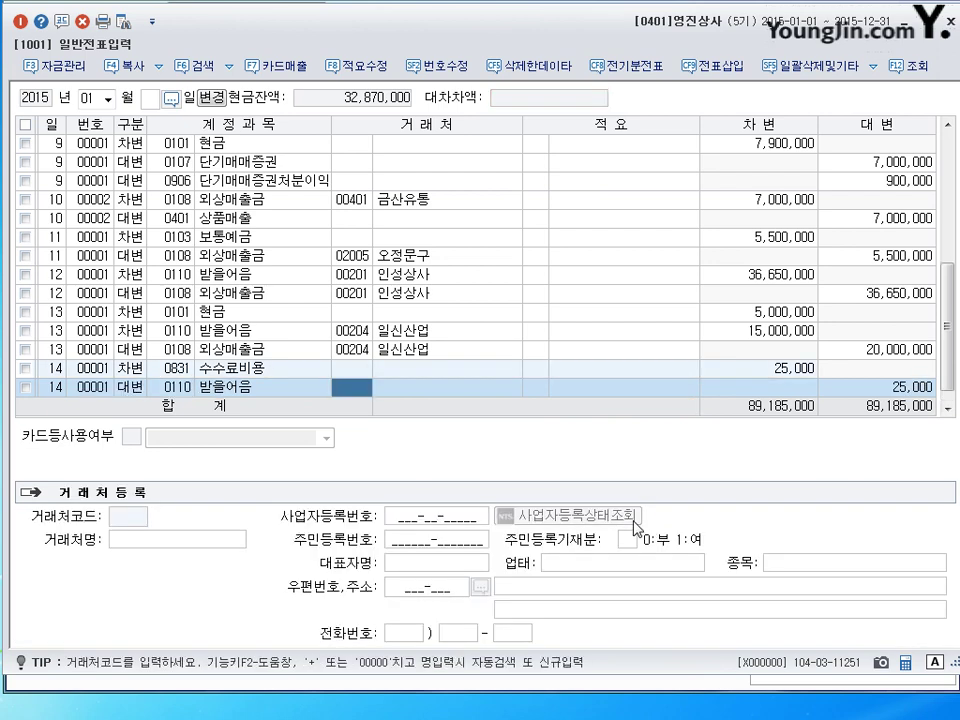
pyautogui.write('신')
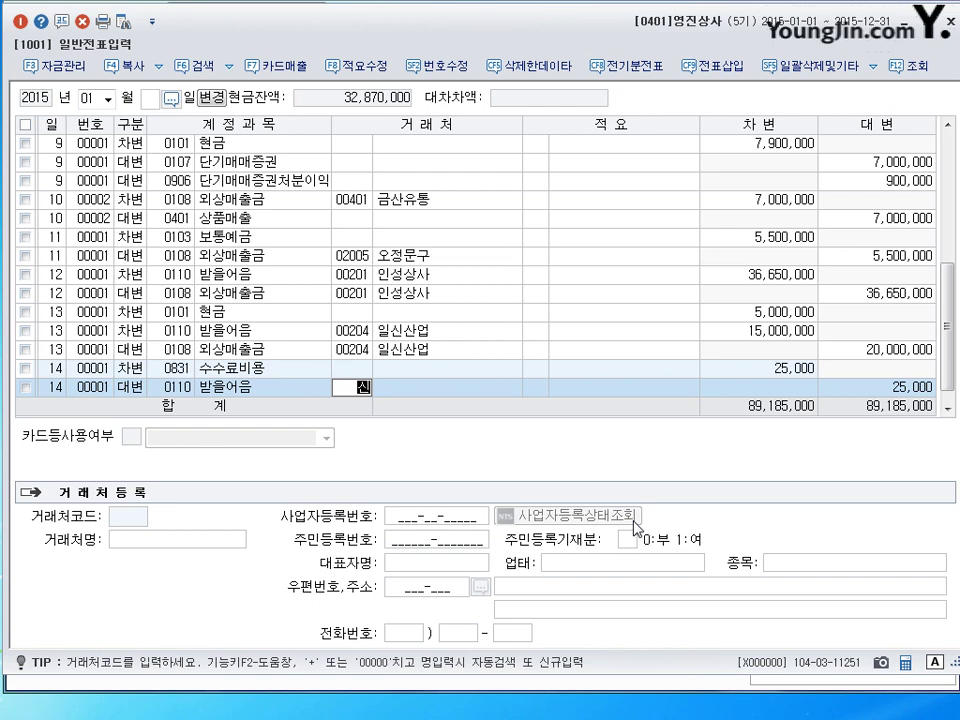
pyautogui.write('구')
pyautogui.press('Return')
pyautogui.press('Return')
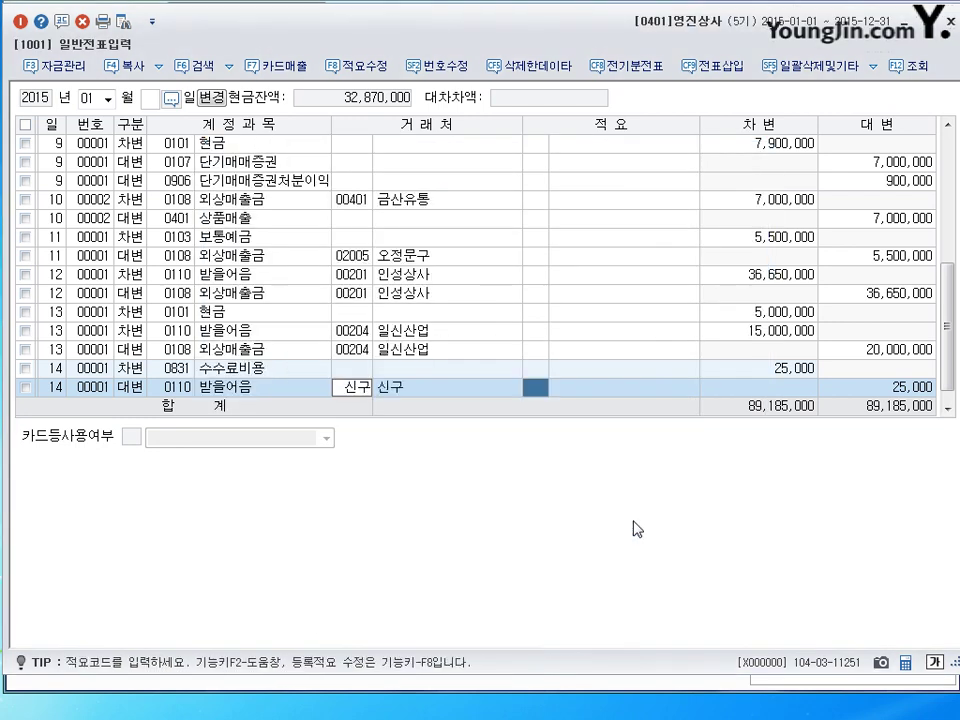
pyautogui.press('Return')
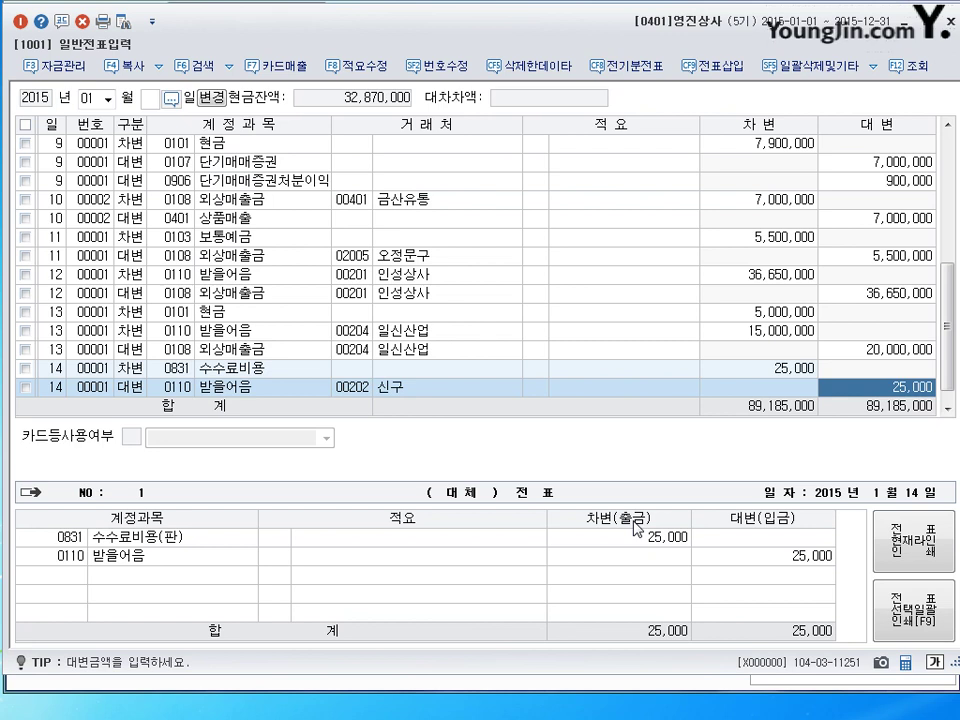
pyautogui.write('10000000')
pyautogui.press('Return')
# Add a day-14 debit of 9,975,000 to current deposits 0102 당좌예금.
pyautogui.write('14')
pyautogui.press('Return')
pyautogui.write('3')
pyautogui.press('Return')
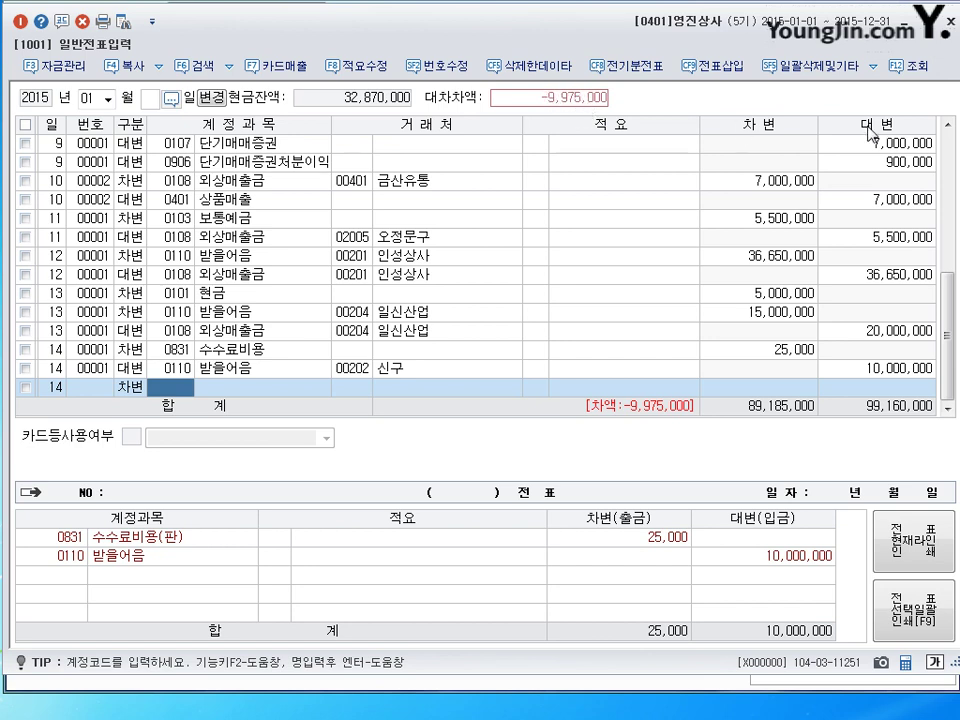
pyautogui.write('0102')
pyautogui.press('Return')
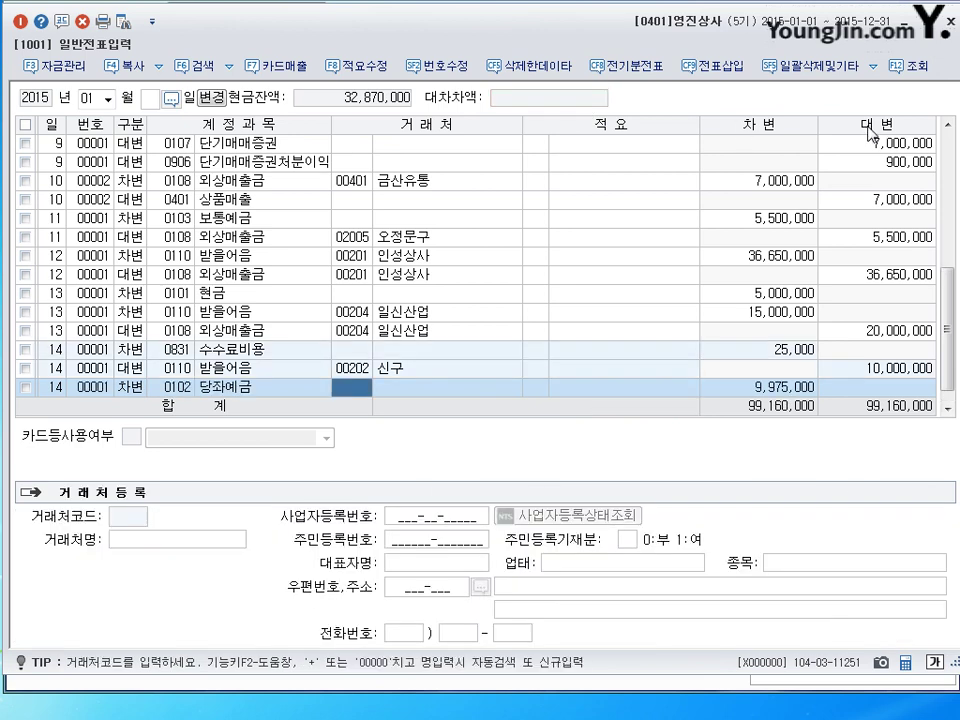
pyautogui.press('Return')
pyautogui.press('Return')
pyautogui.press('Return')
pyautogui.press('Return')
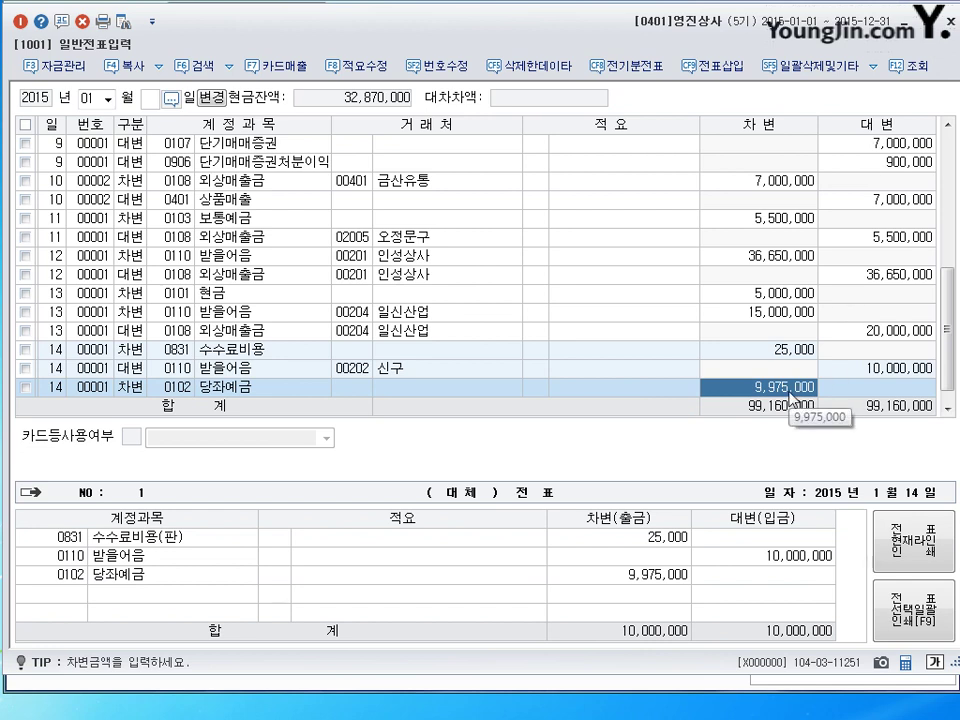
pyautogui.press('Return')
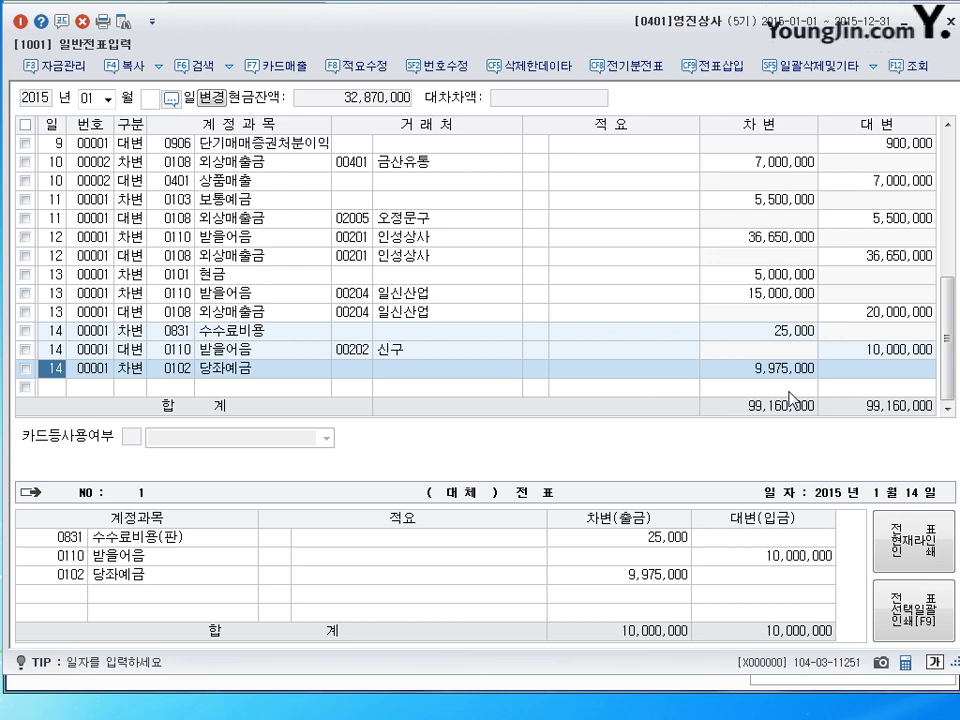
# Confirm the 9,975,000 당좌예금 debit and date the next line January 15.
pyautogui.click(793, 372)
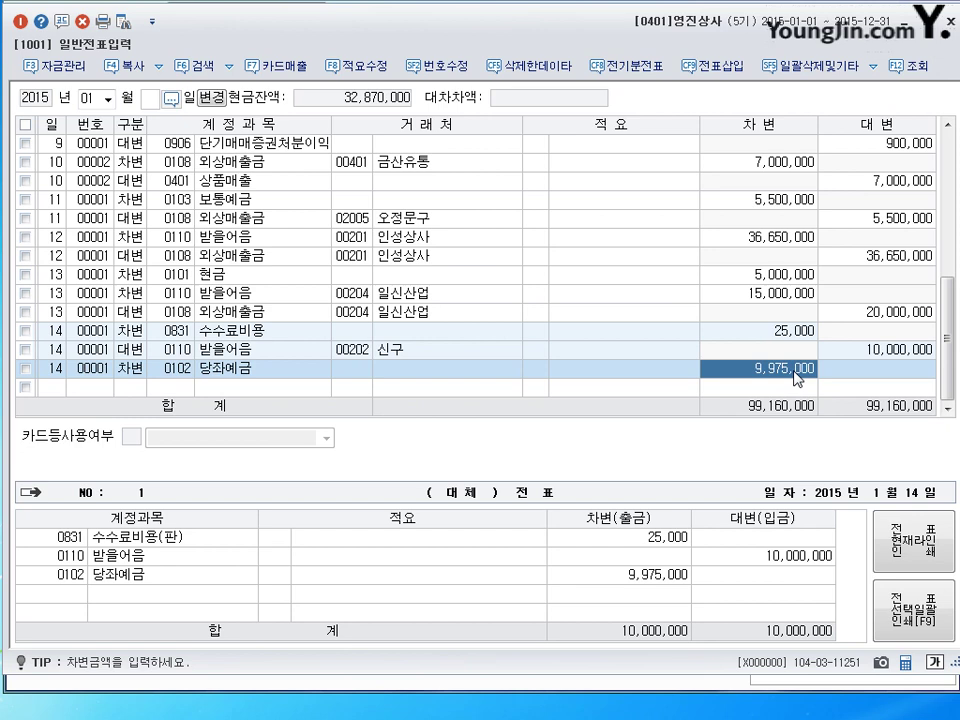
pyautogui.press('Return')
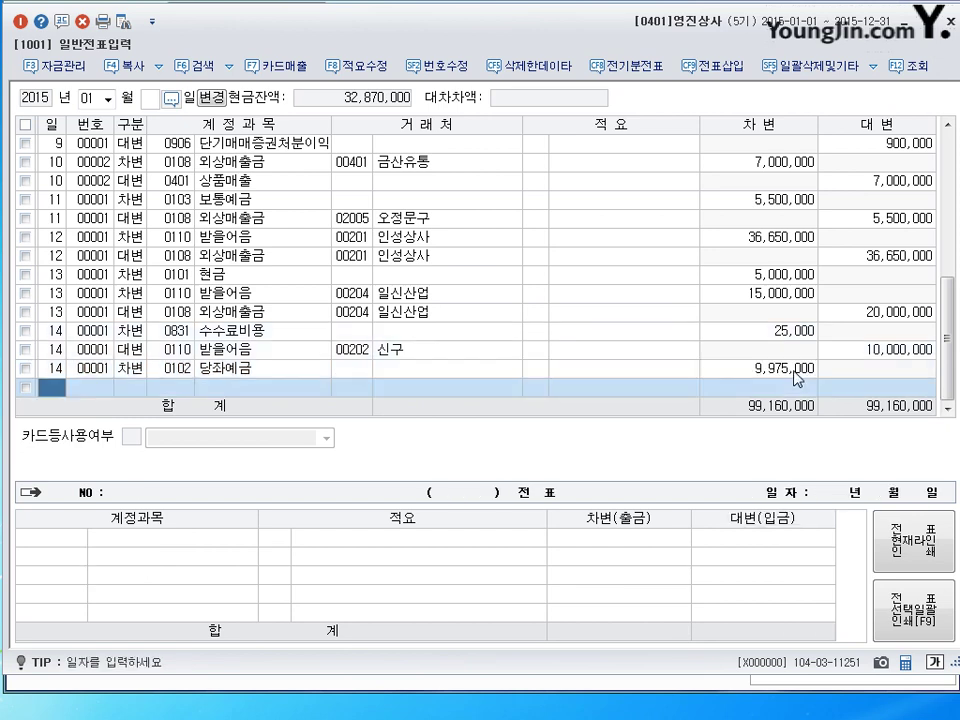
pyautogui.write('15')
pyautogui.press('Return')
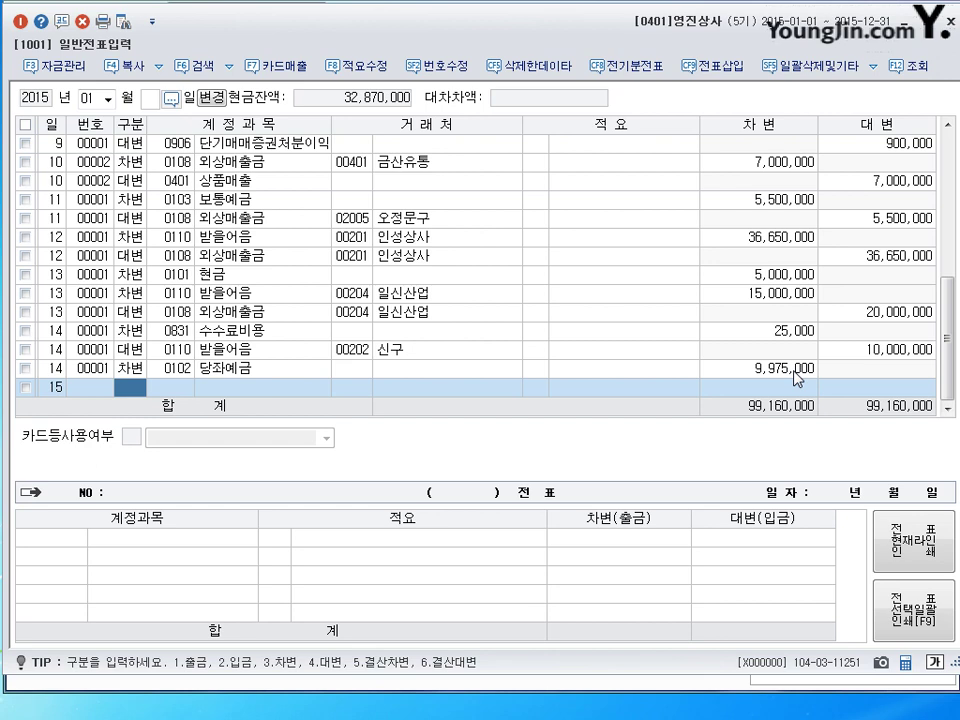
# Debit 15,000,000 to accounts payable 0251 외상매입금 for partner 상도.
pyautogui.write('3')
pyautogui.press('Return')
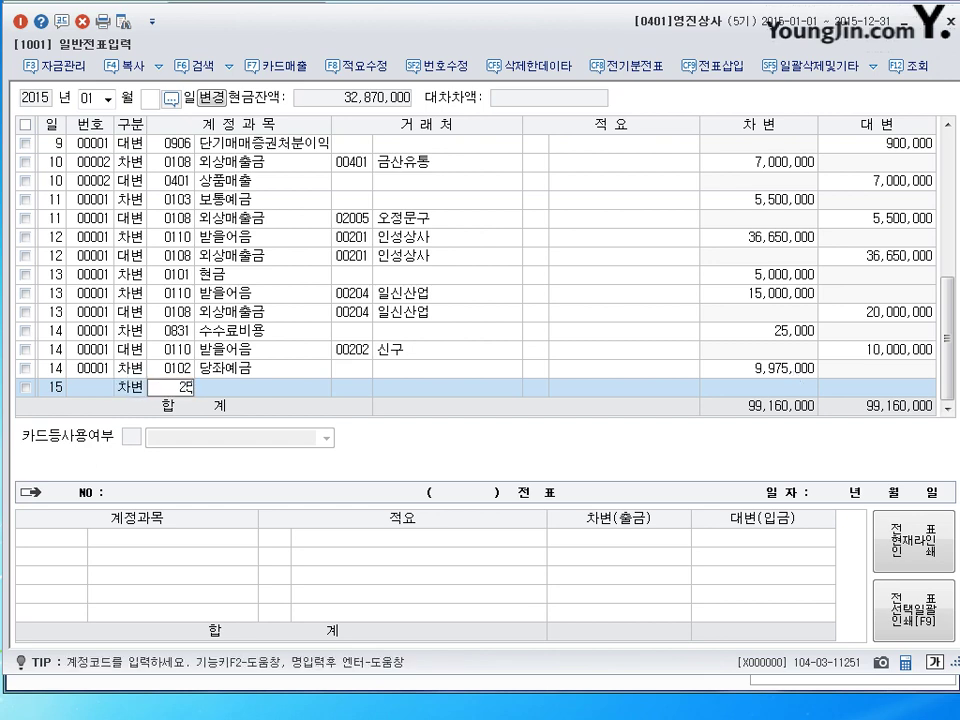
pyautogui.write('251')
pyautogui.press('Return')
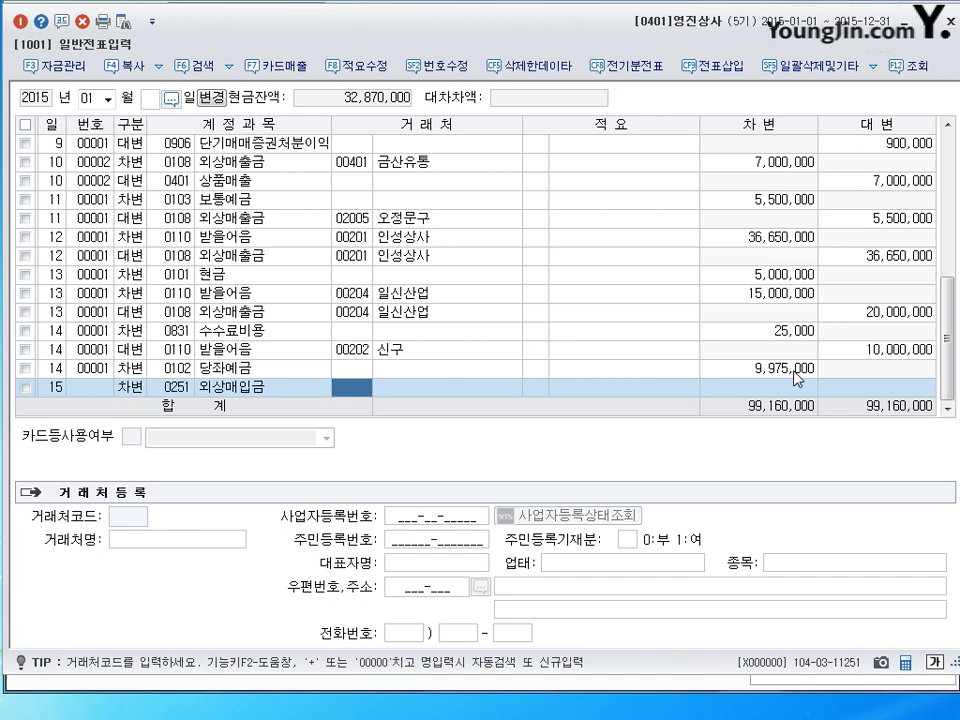
pyautogui.write('상도')
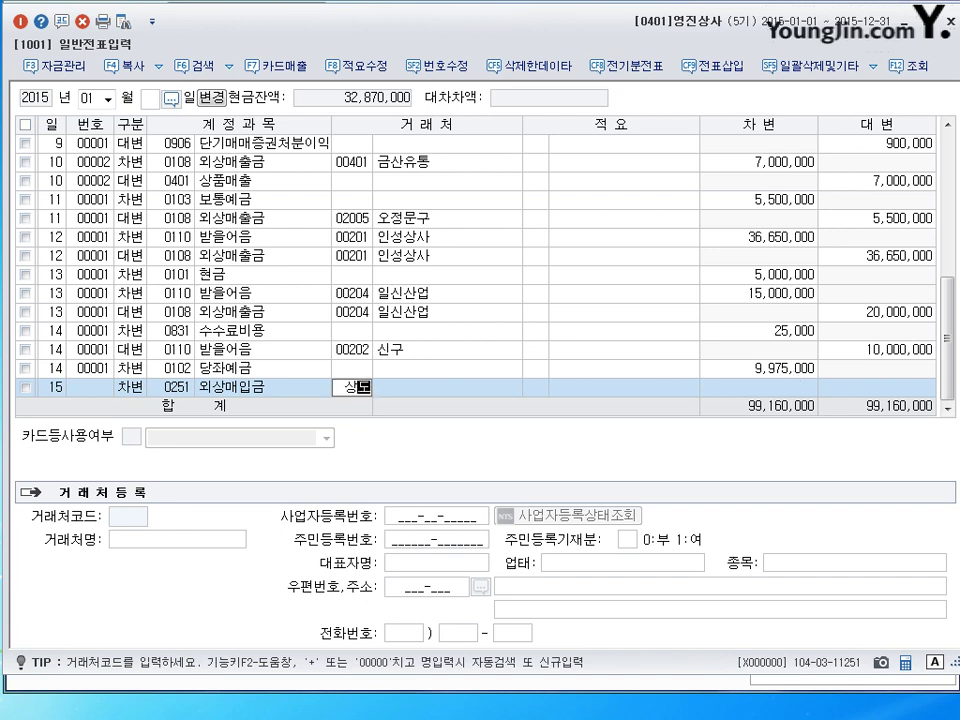
pyautogui.press('Return')
pyautogui.press('Return')
pyautogui.press('Return')
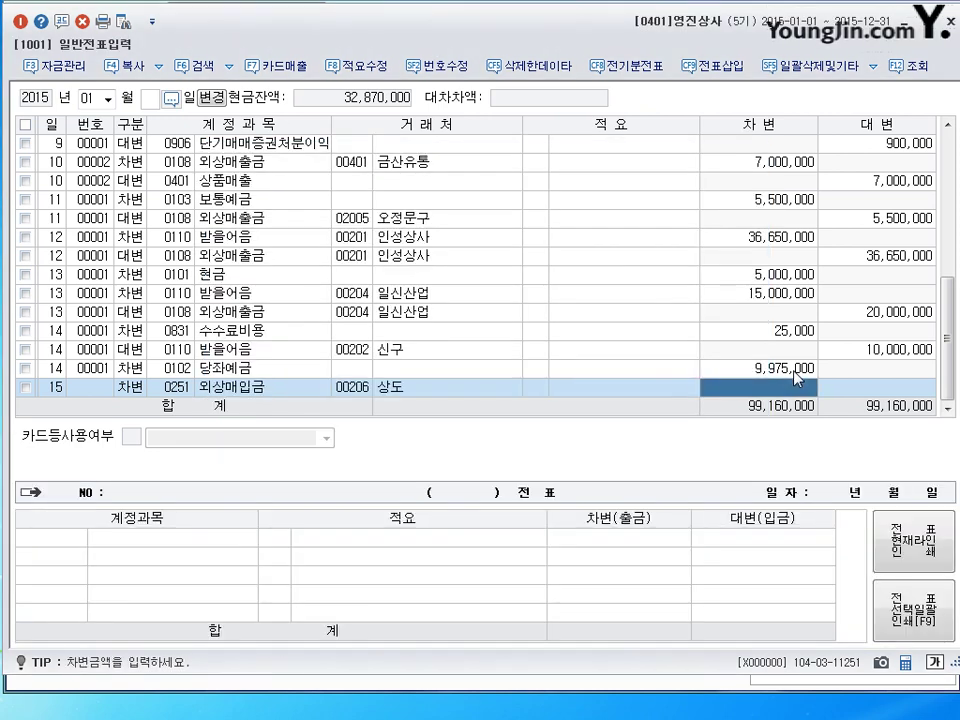
pyautogui.write('15,000,000')
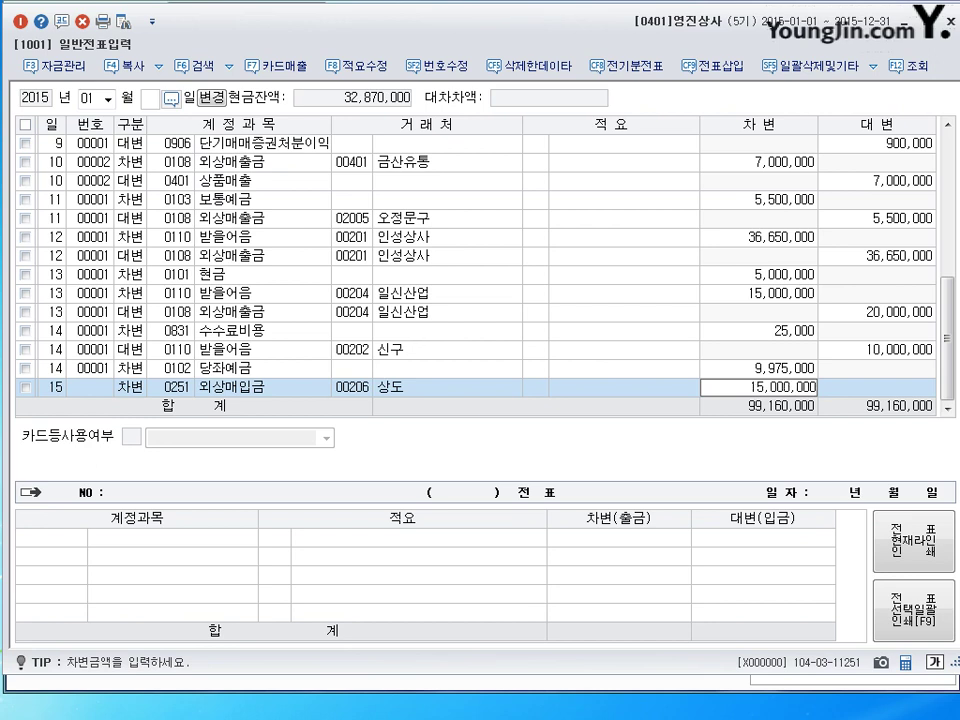
pyautogui.press('Return')
# Credit 15,000,000 of notes receivable 0110 with partner 유담상사 and review the voucher.
pyautogui.write('4')
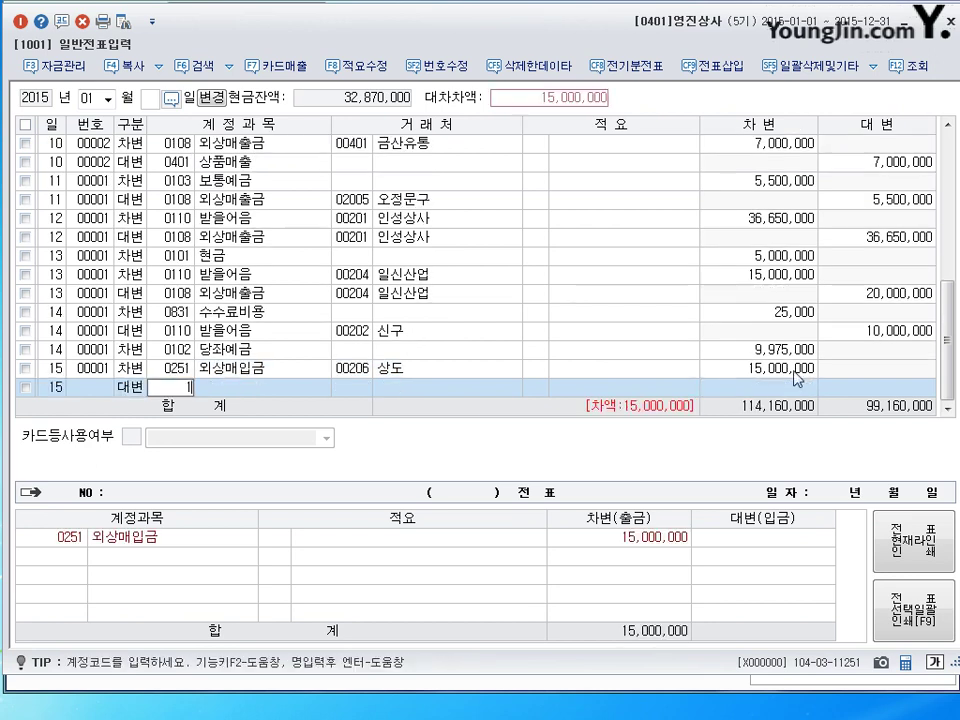
pyautogui.write('0110')
pyautogui.press('Return')
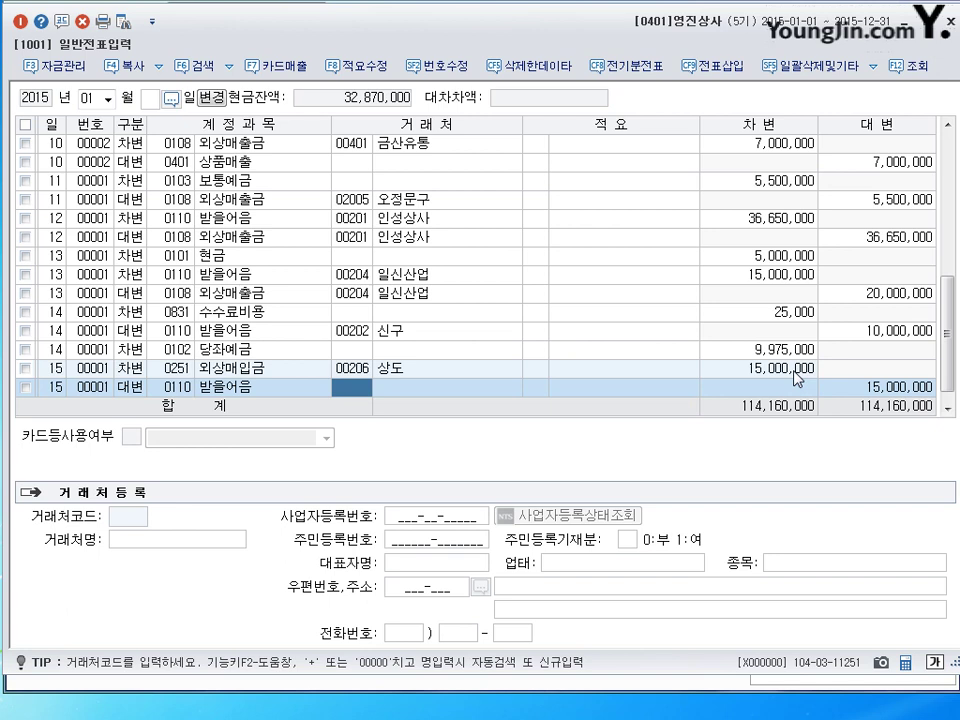
pyautogui.write('유')
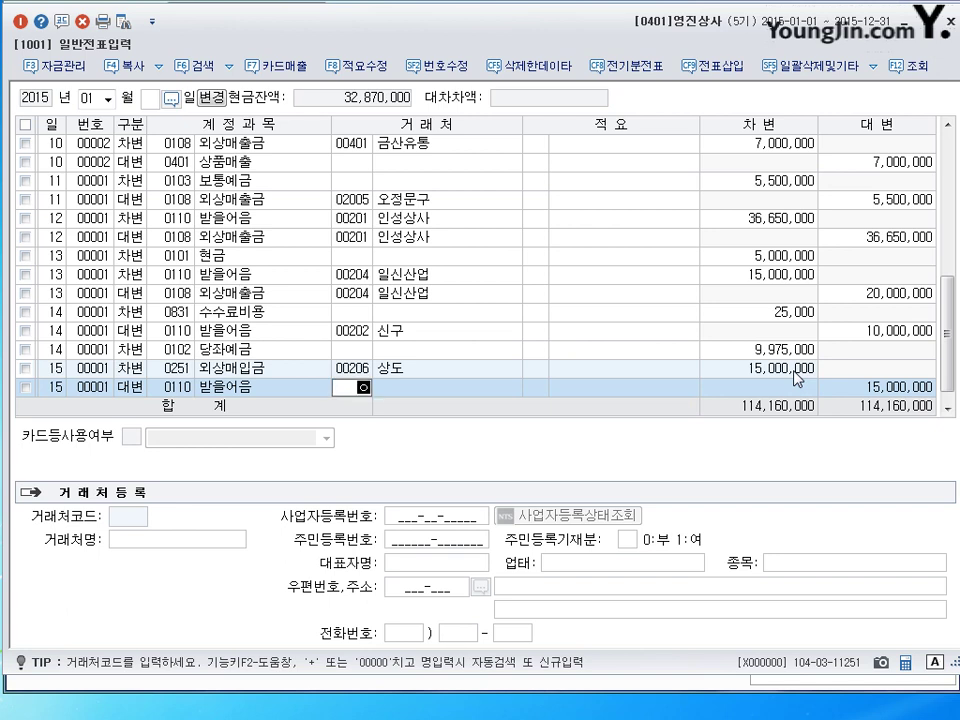
pyautogui.write('담')
pyautogui.press('Return')
pyautogui.press('Return')
pyautogui.press('Return')
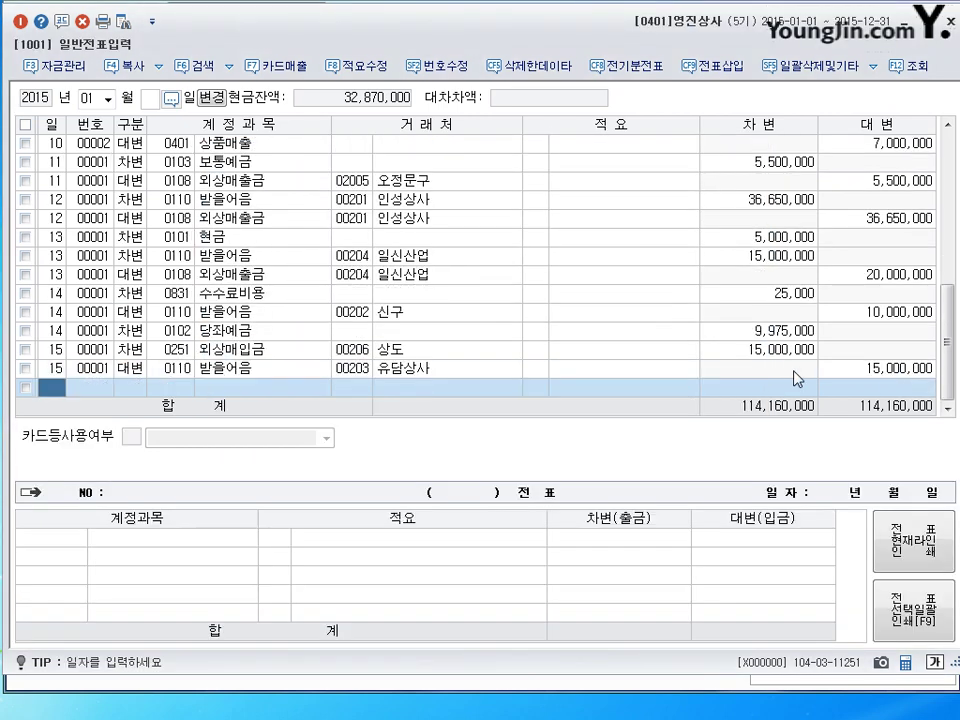
pyautogui.click(270, 350)
pyautogui.click(237, 372)
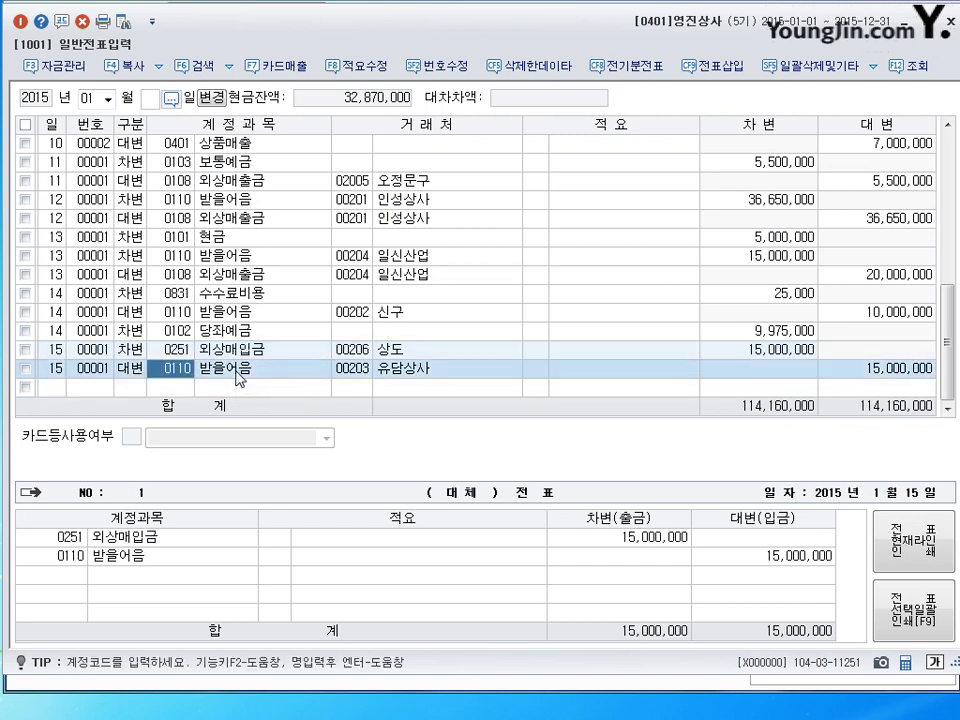
# Add a new journal line dated January 16 beneath the day-15 voucher.
pyautogui.click(241, 389)
pyautogui.press('Up')
pyautogui.press('Return')
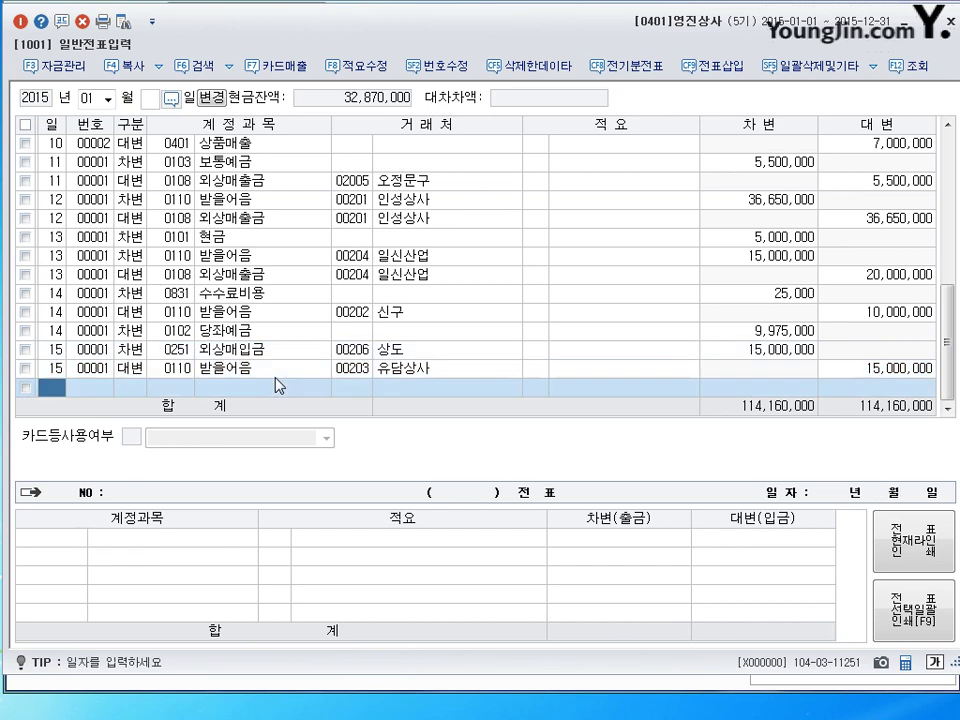
pyautogui.write('16')
pyautogui.press('Return')
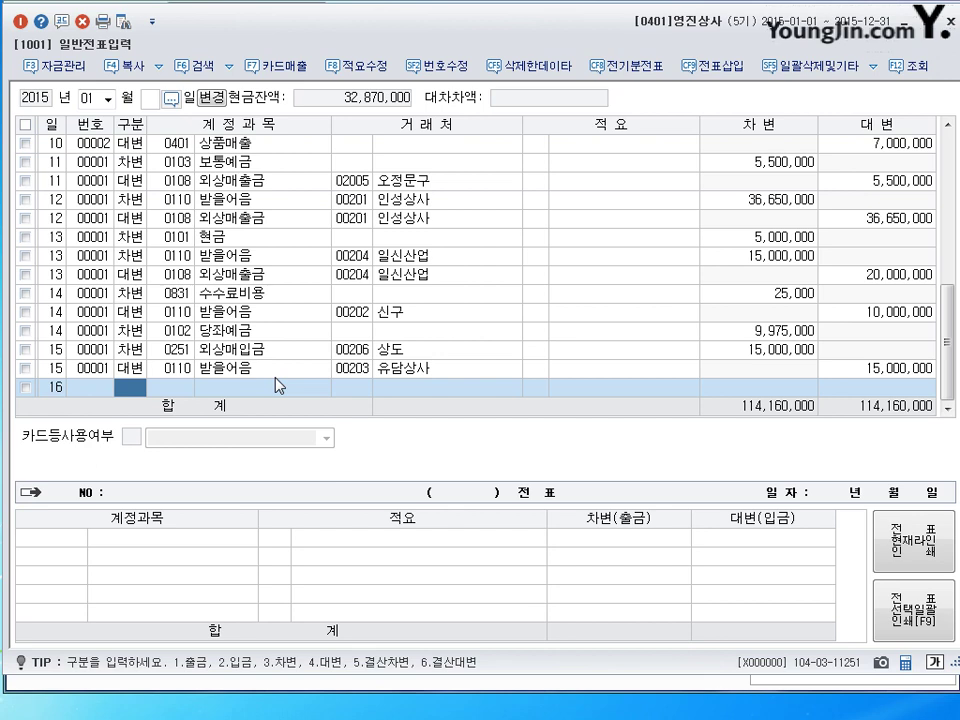
# Debit 외상매입금 (0251) 4,000,000 with trading partner 유담상사 (00203).
pyautogui.write('3')
pyautogui.press('Return')
pyautogui.write('251')
pyautogui.press('Return')
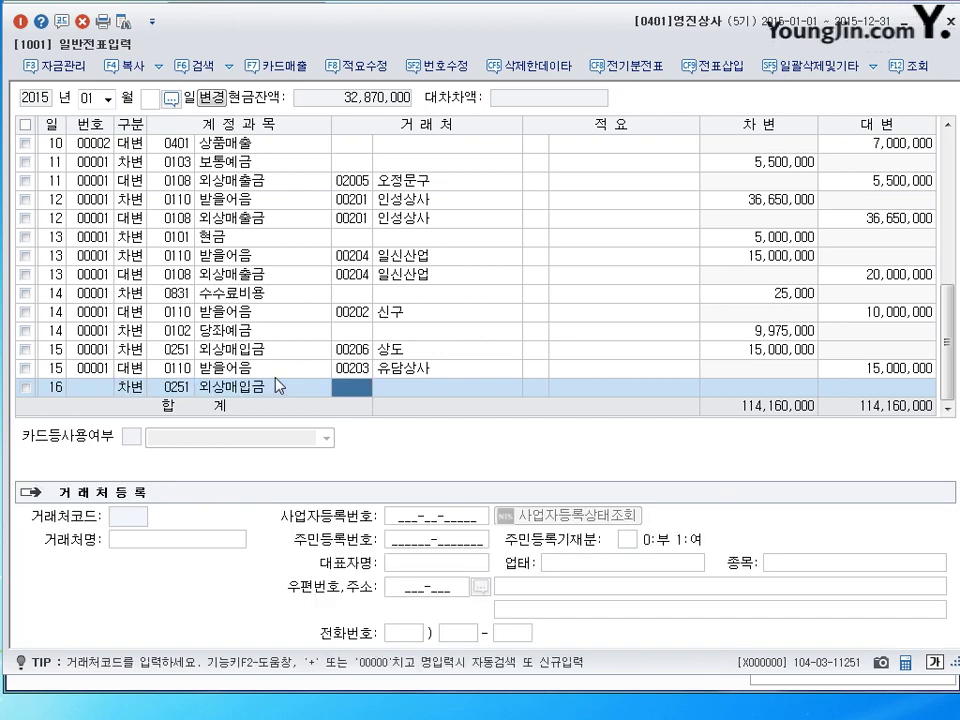
pyautogui.write('ㅠ')
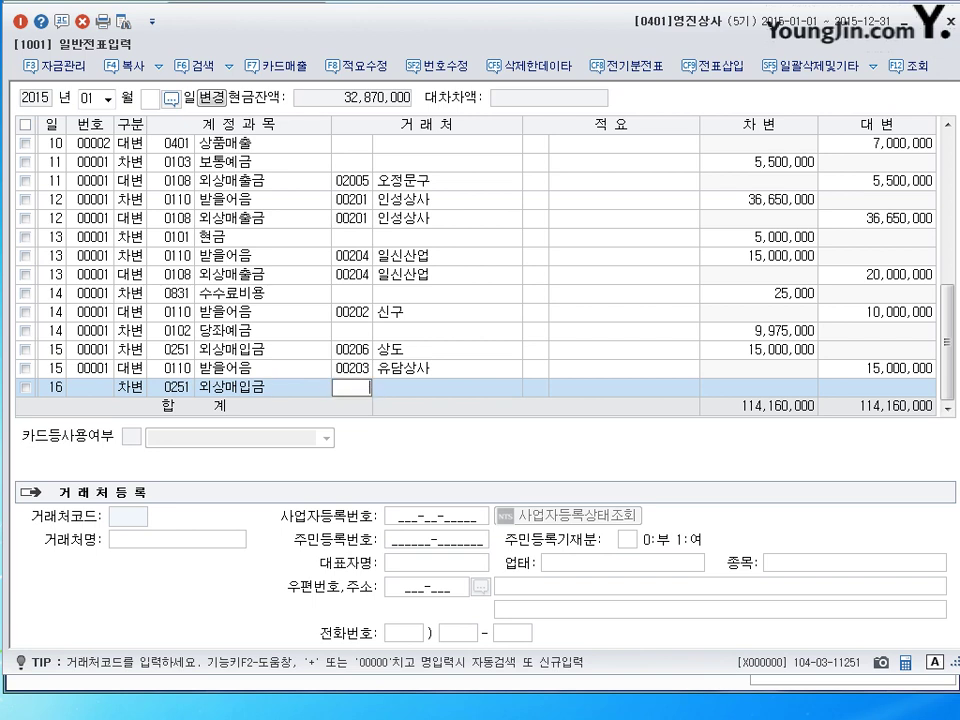
pyautogui.press('Up')
pyautogui.press('Down')
pyautogui.press('Left')
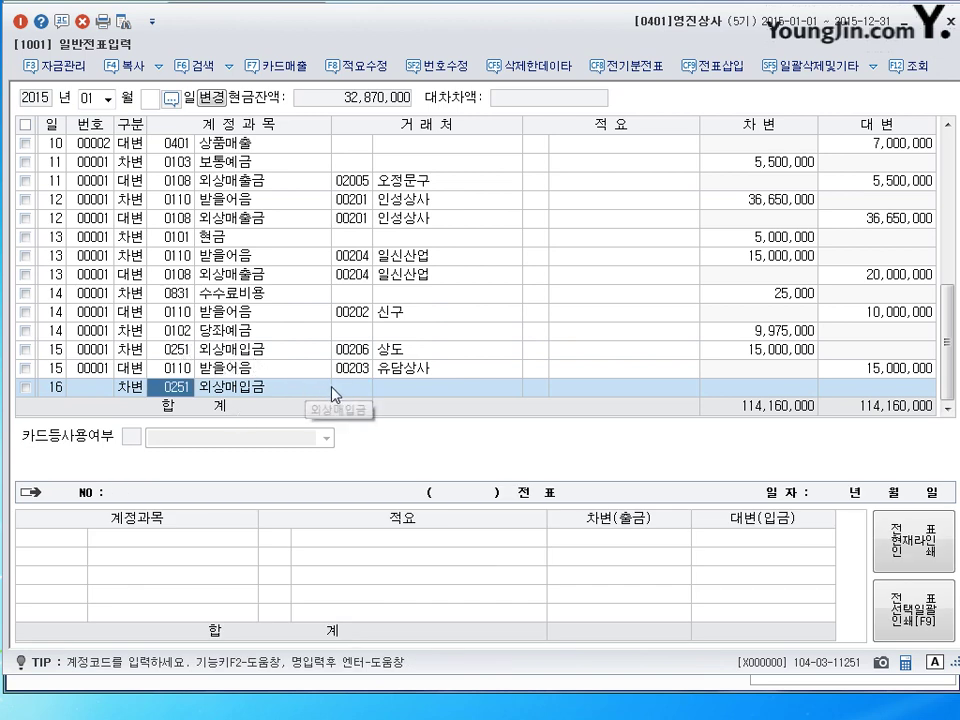
pyautogui.click(362, 391)
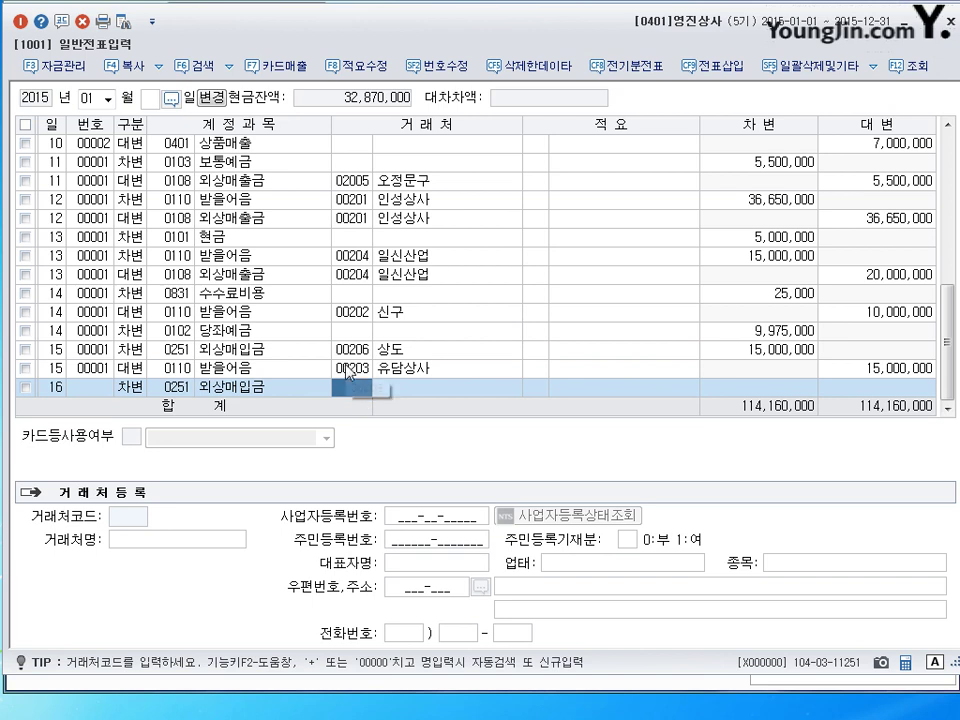
pyautogui.write('00203')
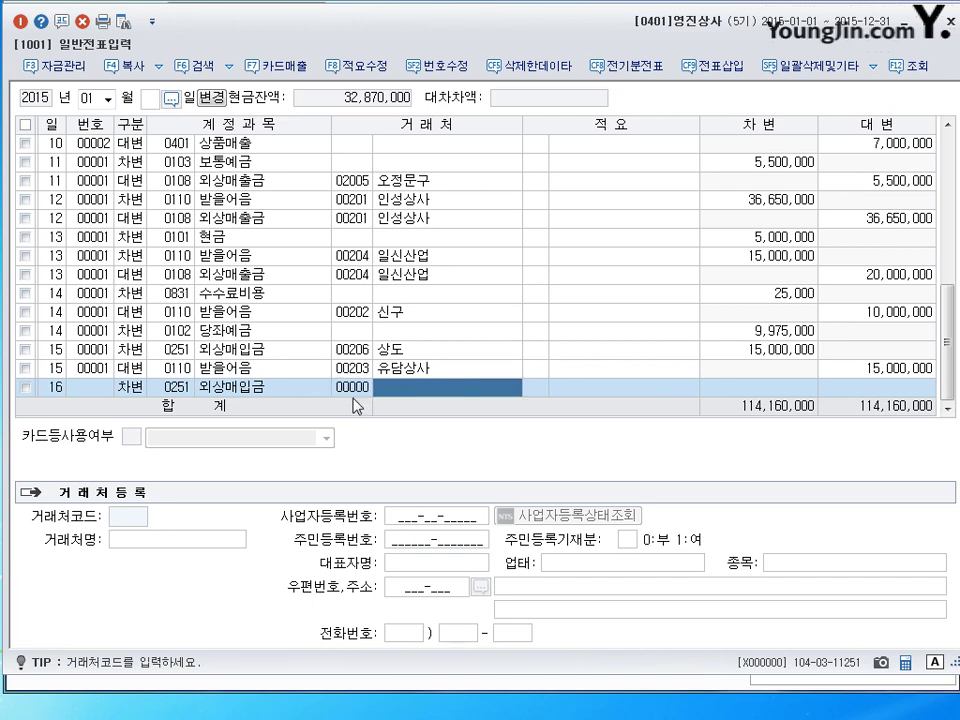
pyautogui.press('Return')
pyautogui.press('Return')
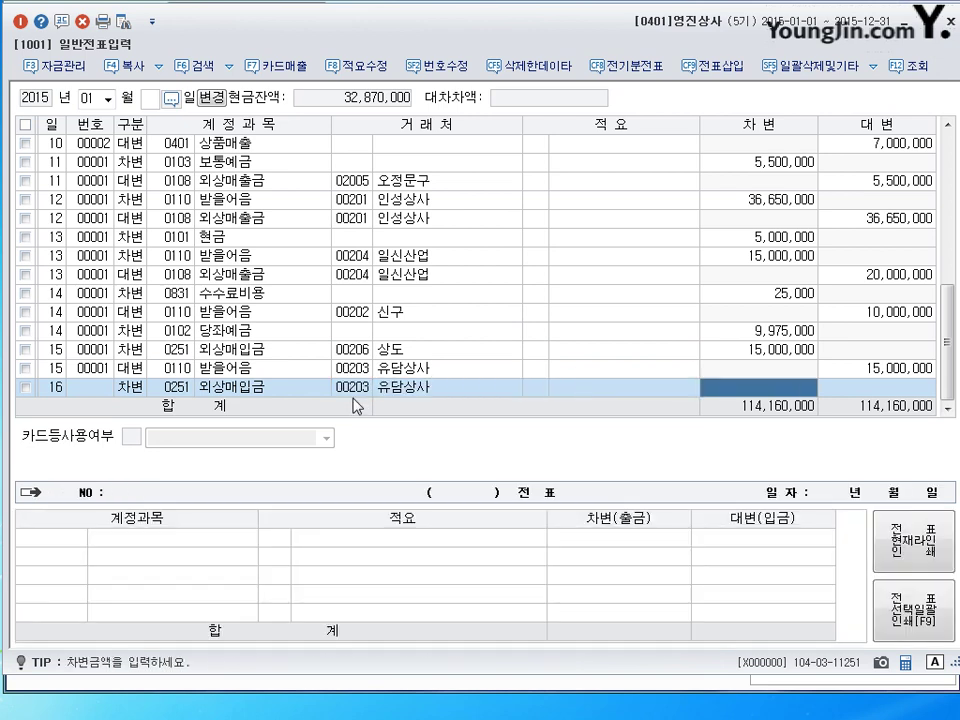
pyautogui.write('4')
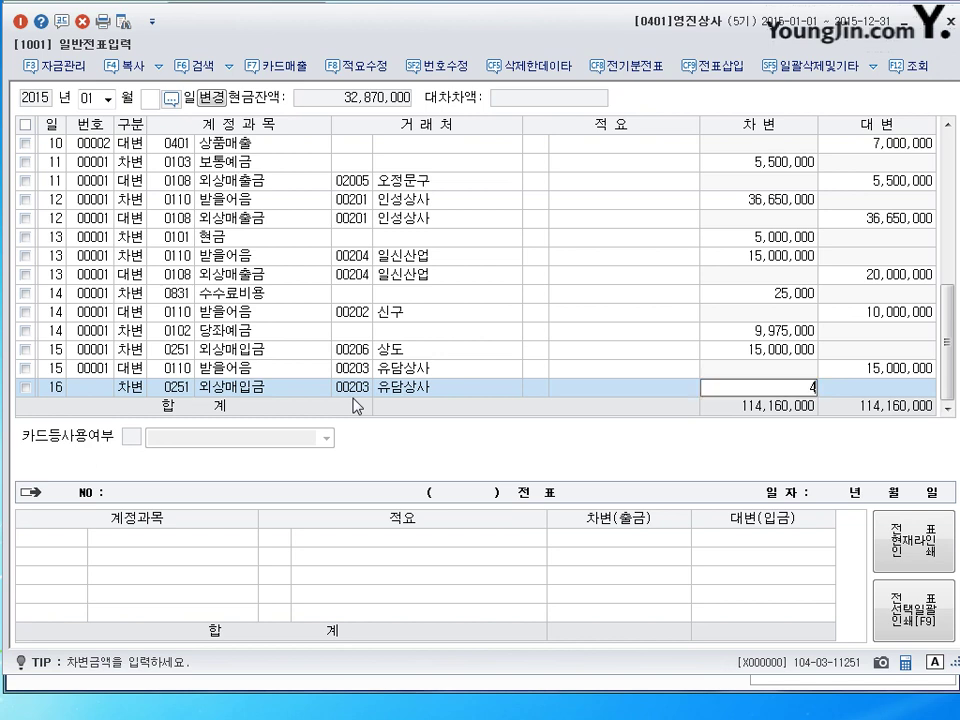
pyautogui.write(',000,000')
pyautogui.press('Return')
# Credit 받을어음 (0110) 1,000,000 with trading partner 상도 (206).
pyautogui.write('0110')
pyautogui.press('Return')
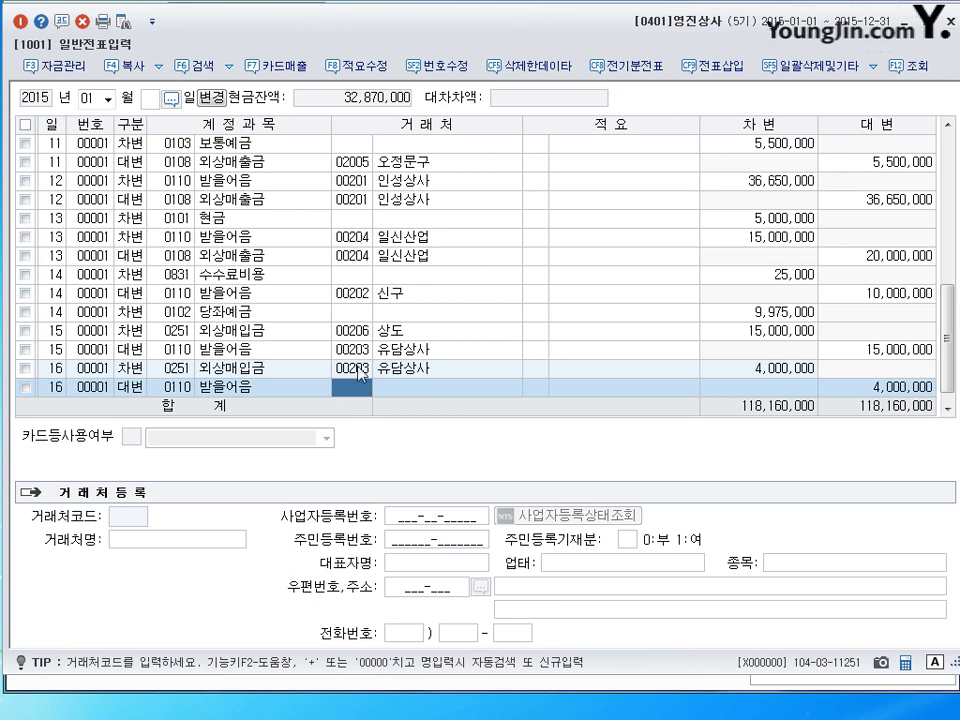
pyautogui.write('206')
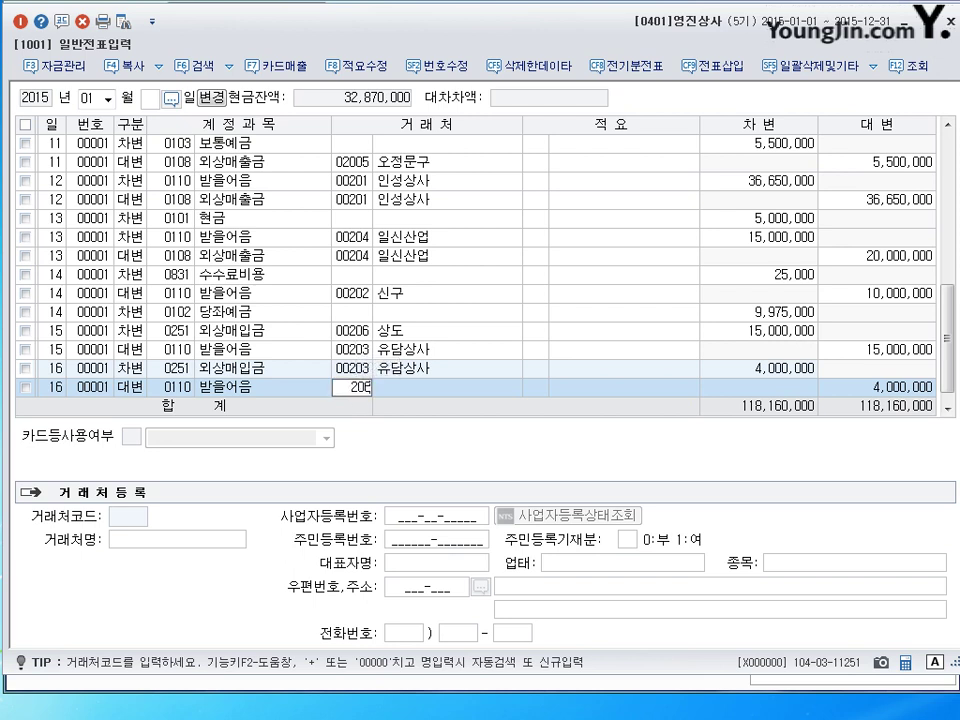
pyautogui.press('Return')
pyautogui.press('Return')
pyautogui.press('Return')
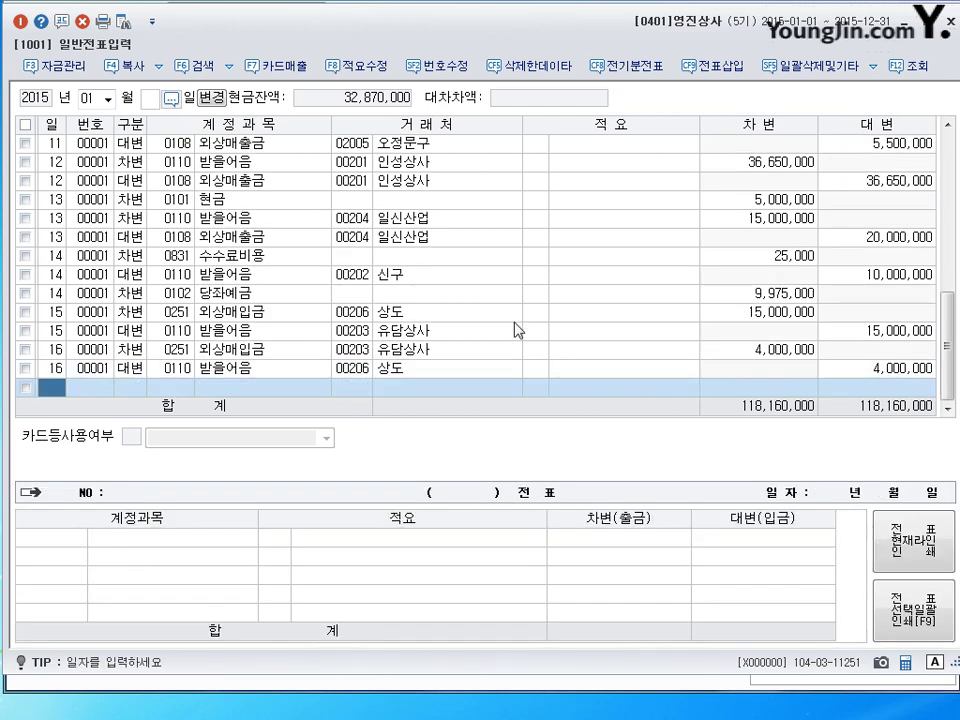
pyautogui.click(930, 372)
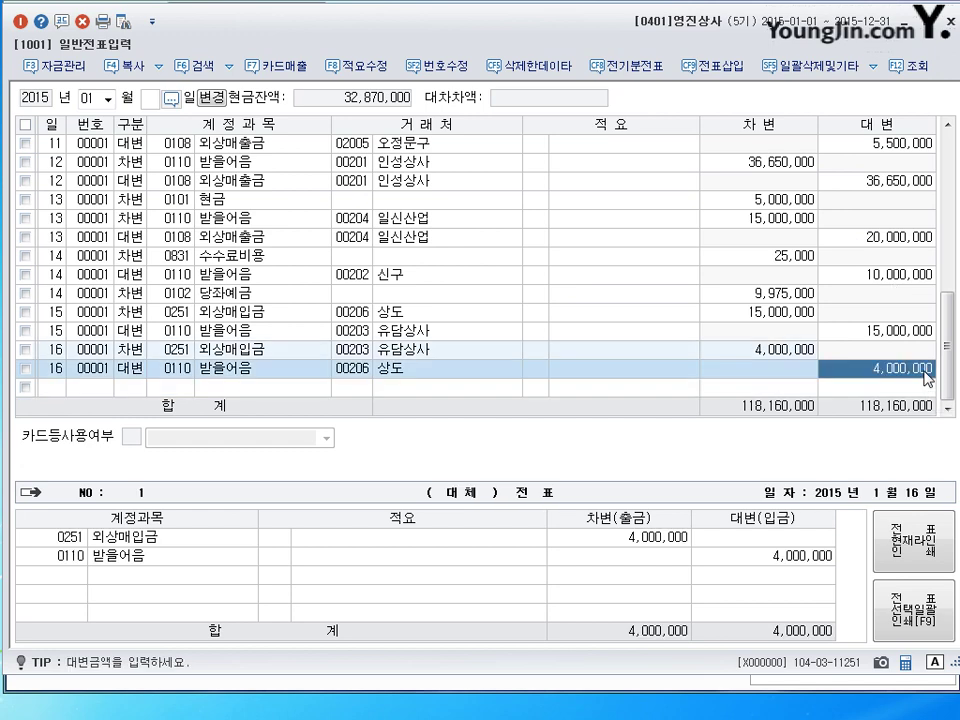
pyautogui.write('1000000')
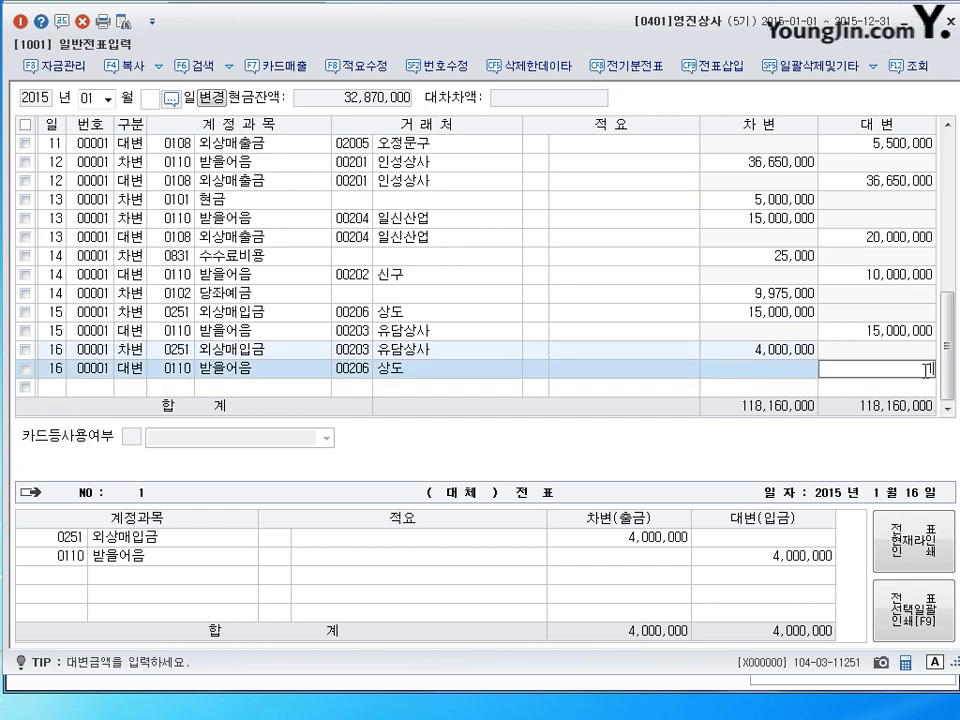
pyautogui.press('Return')
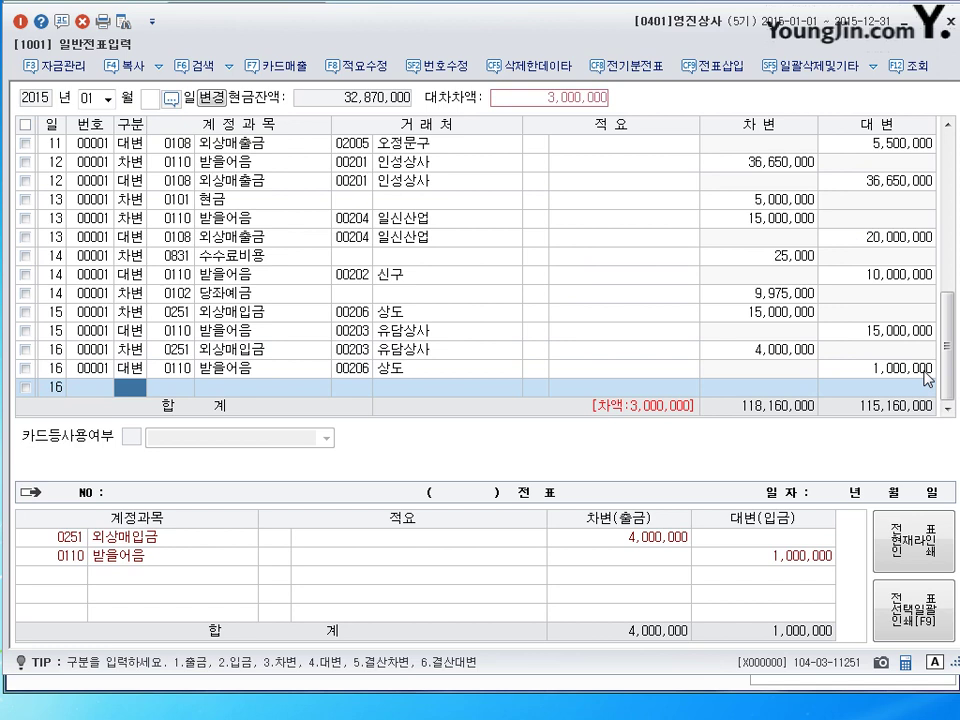
# Credit 당좌예금 (0102) for the remaining 3,000,000.
pyautogui.write('4')
pyautogui.press('Return')
pyautogui.write('102')
pyautogui.press('Return')
pyautogui.press('Return')
pyautogui.press('Return')
pyautogui.press('Return')
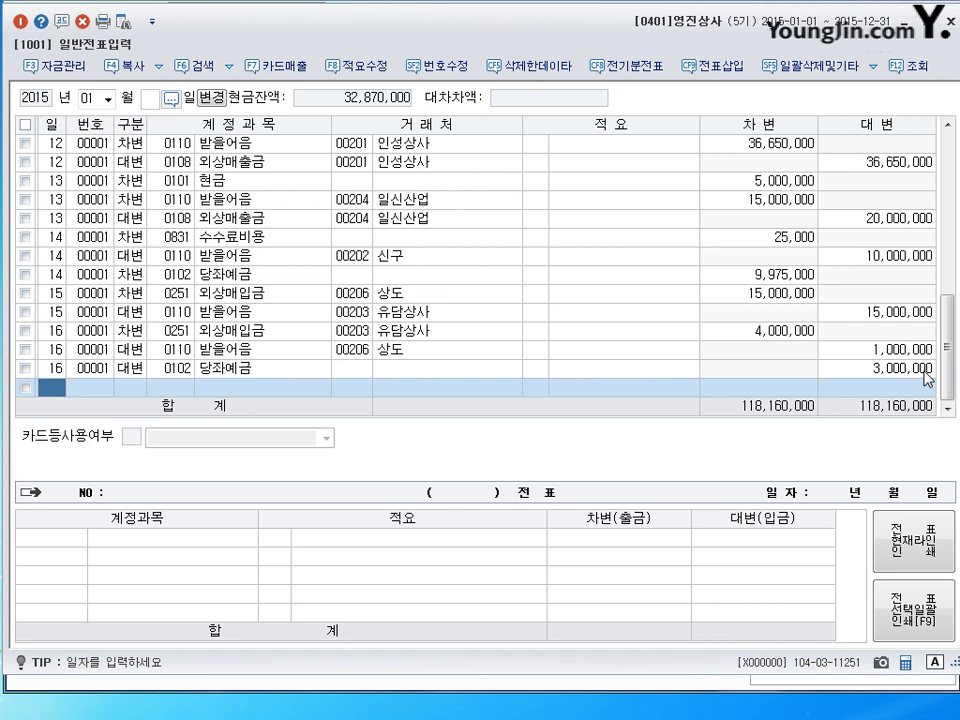
# Date the new journal line January 17 and switch input to Korean.
pyautogui.write('17')
pyautogui.press('Return')
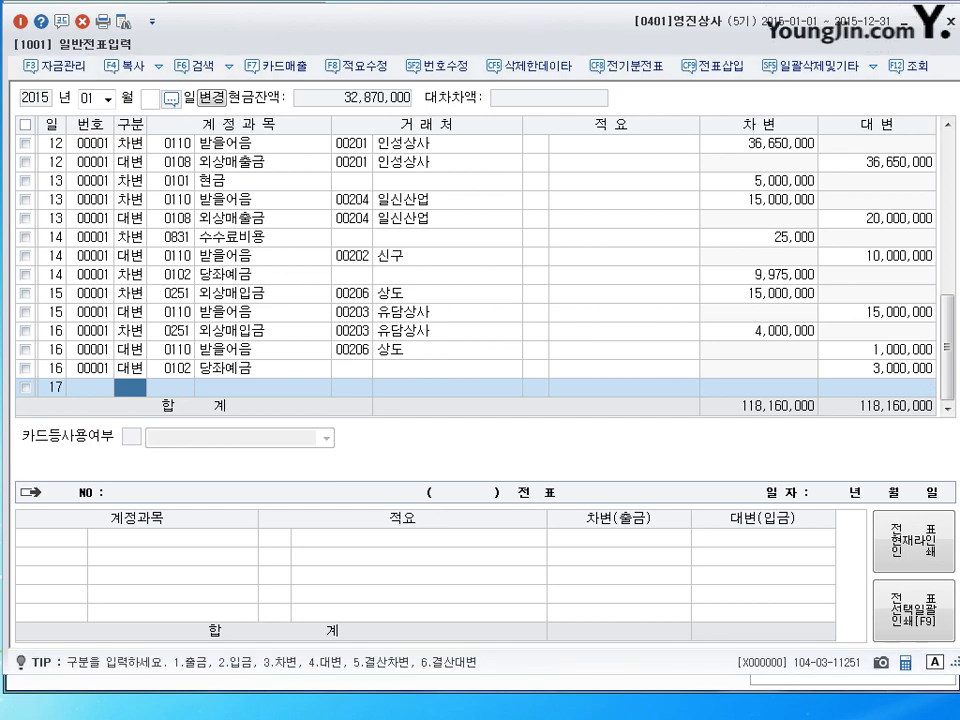
pyautogui.press('Hangul')
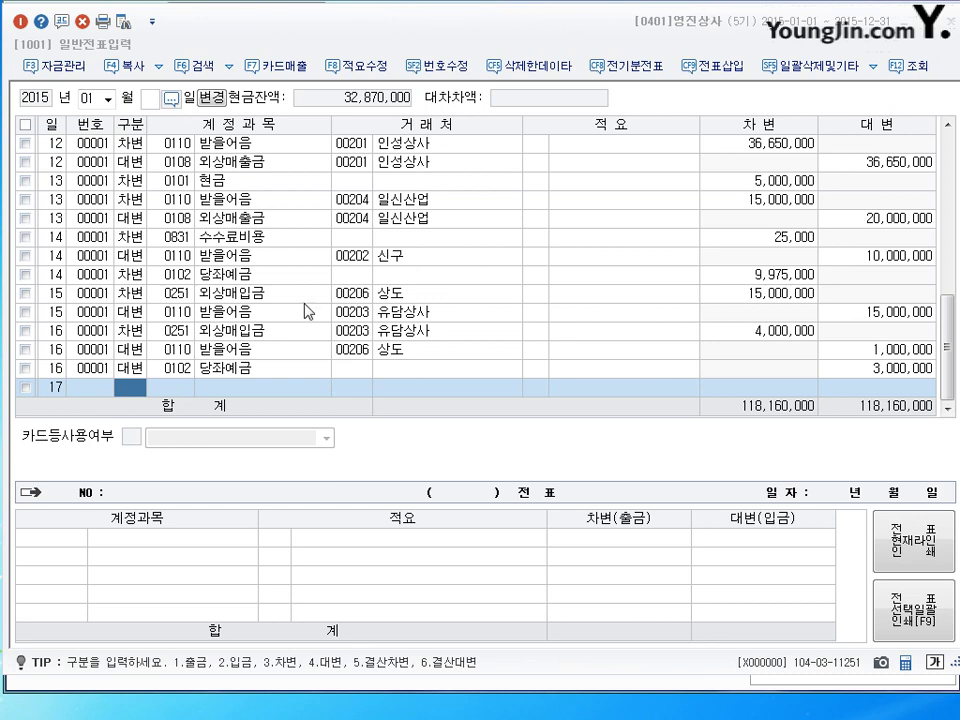
# Debit 매출채권처분손실, found by searching 매출/채권, for 1,000,000.
pyautogui.write('3')
pyautogui.press('Return')
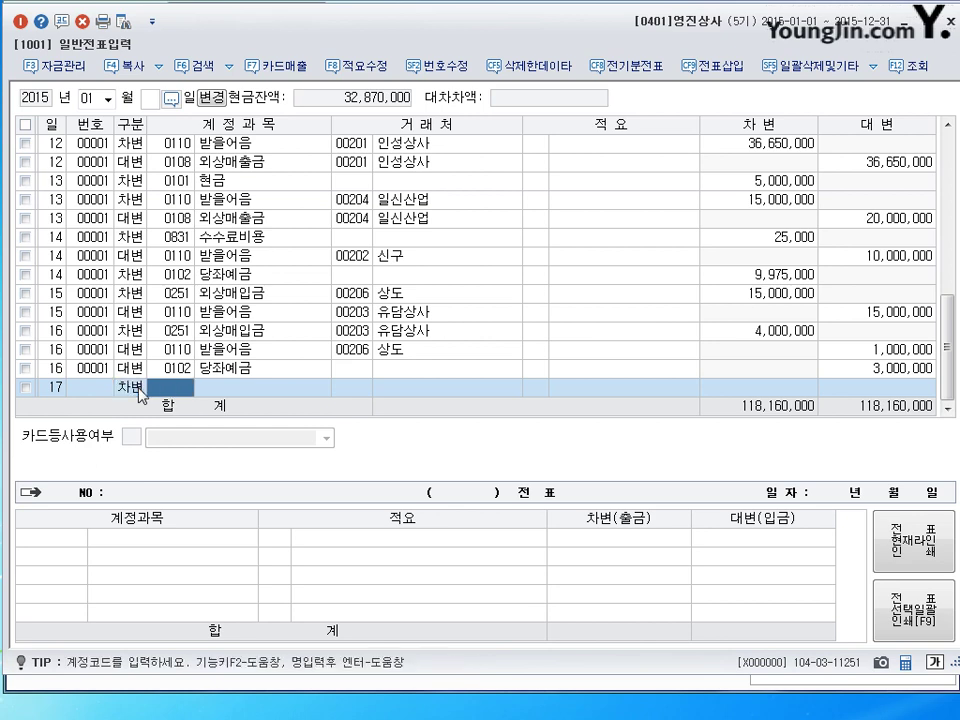
pyautogui.write('매출')
pyautogui.press('Return')
pyautogui.write('채권')
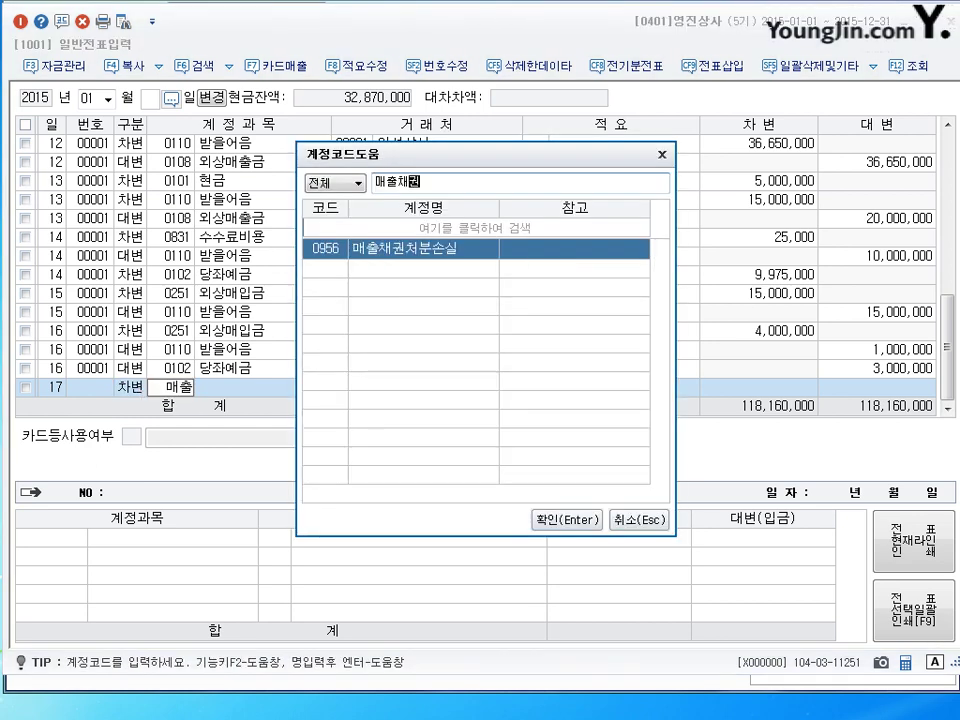
pyautogui.press('Return')
pyautogui.press('Return')
pyautogui.press('Return')
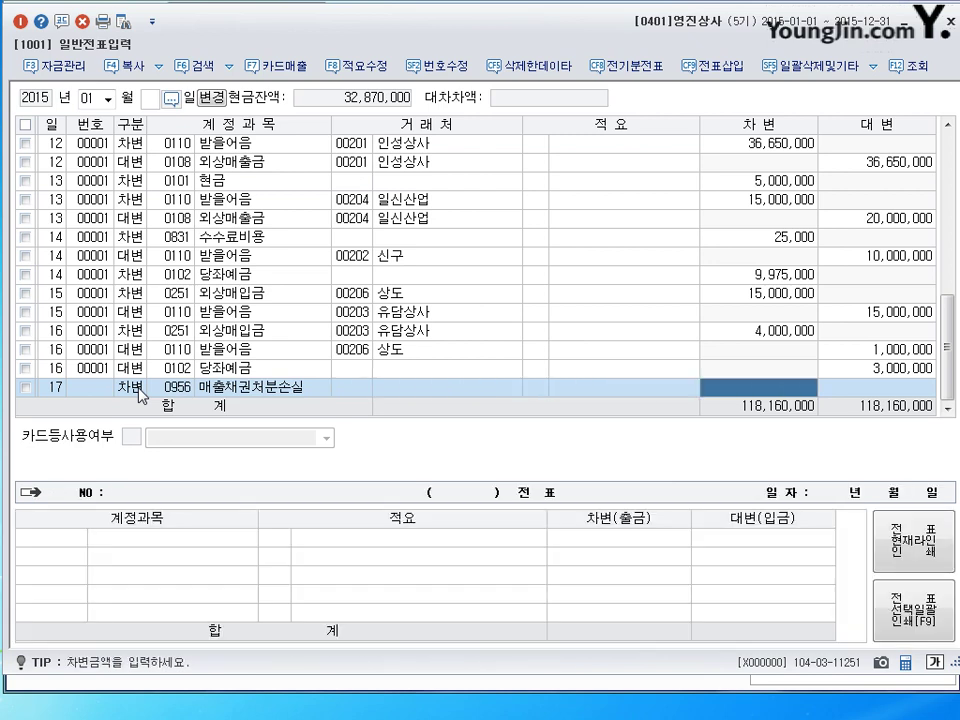
pyautogui.write('1000000')
pyautogui.press('Return')
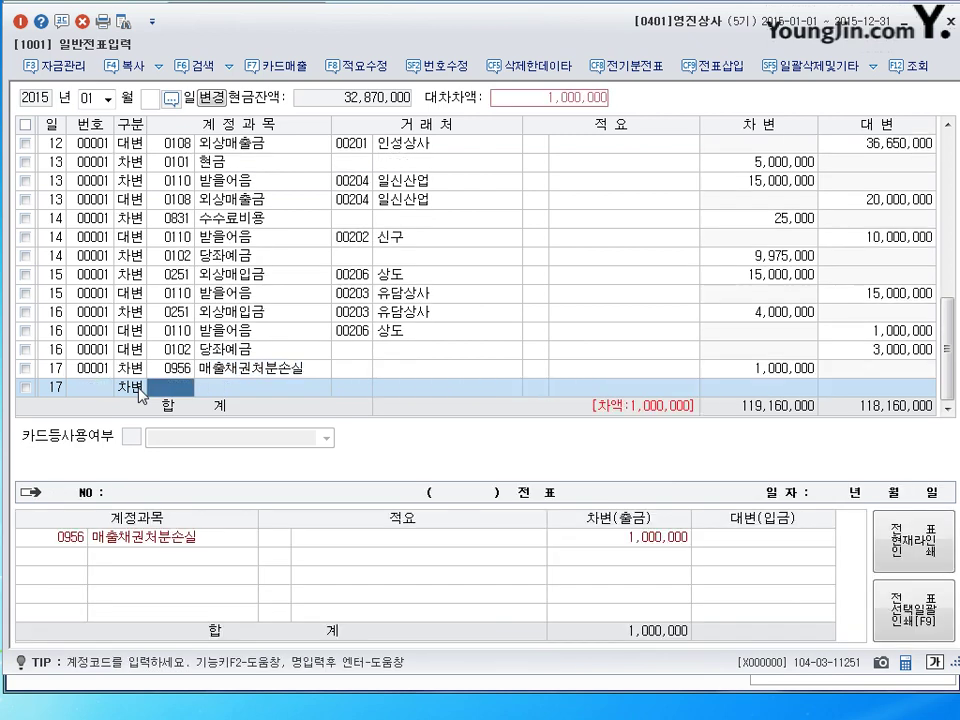
# Debit 보통예금 (0103) for 9,000,000.
pyautogui.write('103')
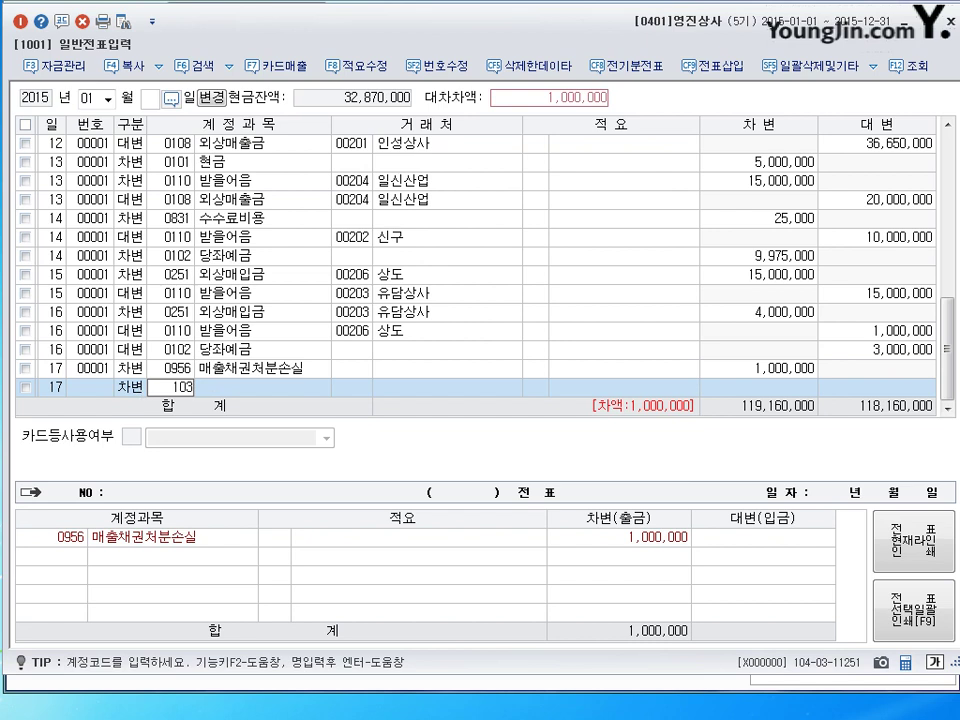
pyautogui.press('Return')
pyautogui.press('Return')
pyautogui.press('Return')
pyautogui.write('9000000')
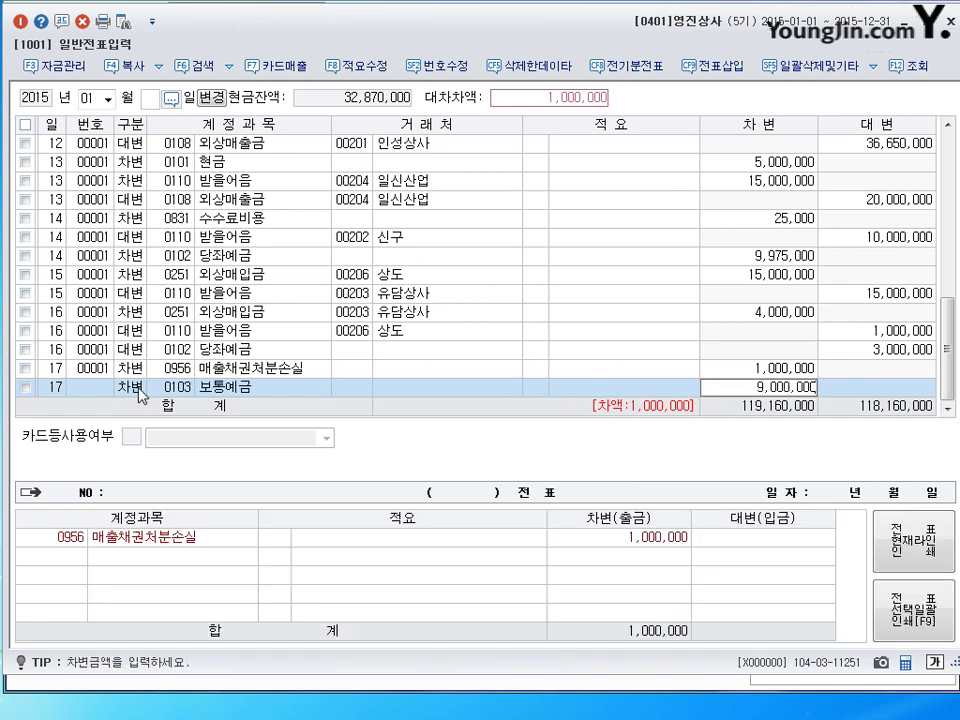
pyautogui.press('Return')
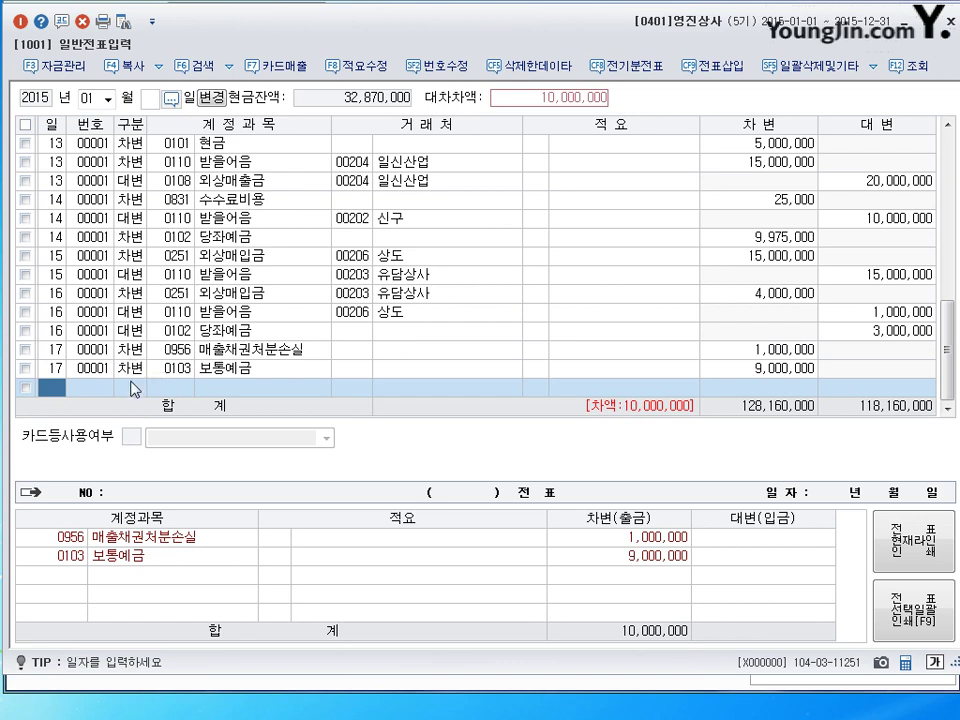
# Credit 받을어음 (0110) 10,000,000 with trading partner 용인상사, found by searching 용인.
pyautogui.press('Return')
pyautogui.write('4110')
pyautogui.press('Return')
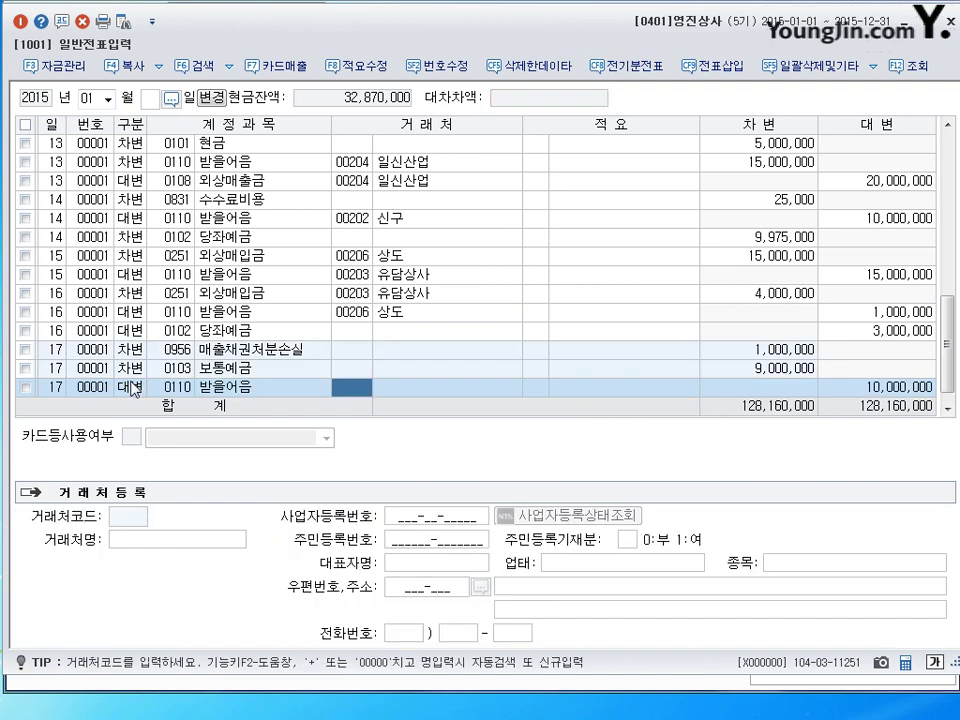
pyautogui.write('용인')
pyautogui.press('Return')
pyautogui.press('Return')
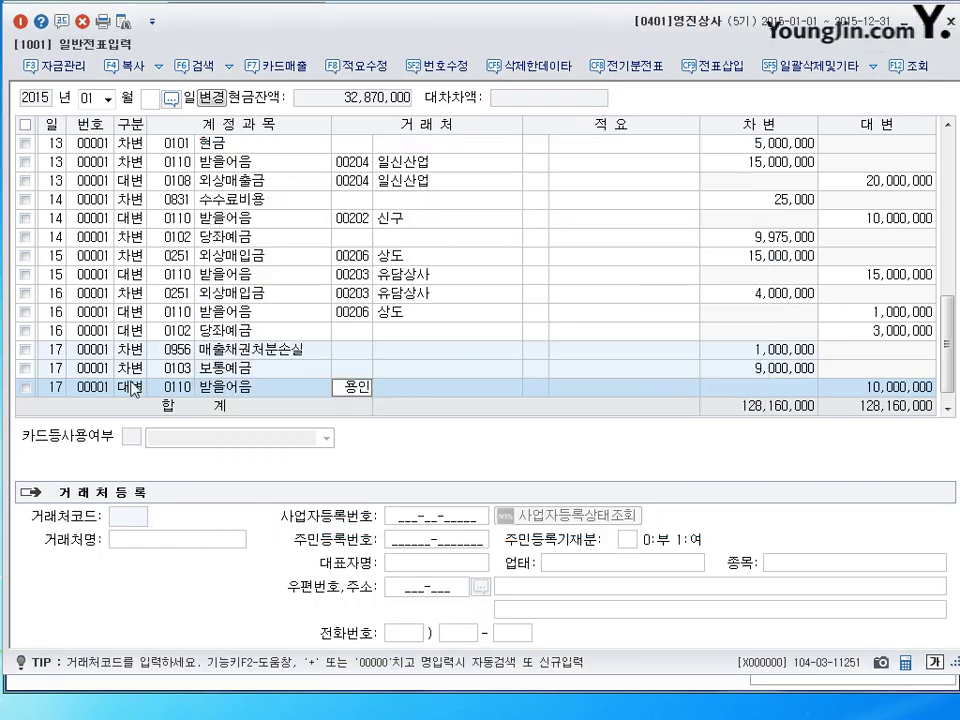
pyautogui.press('Return')
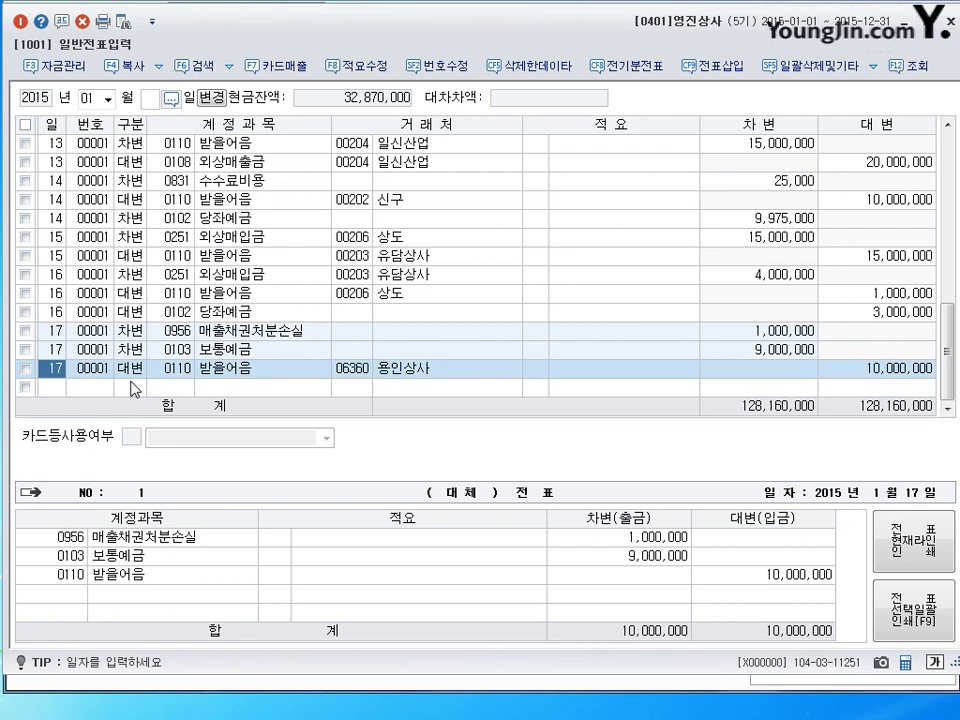